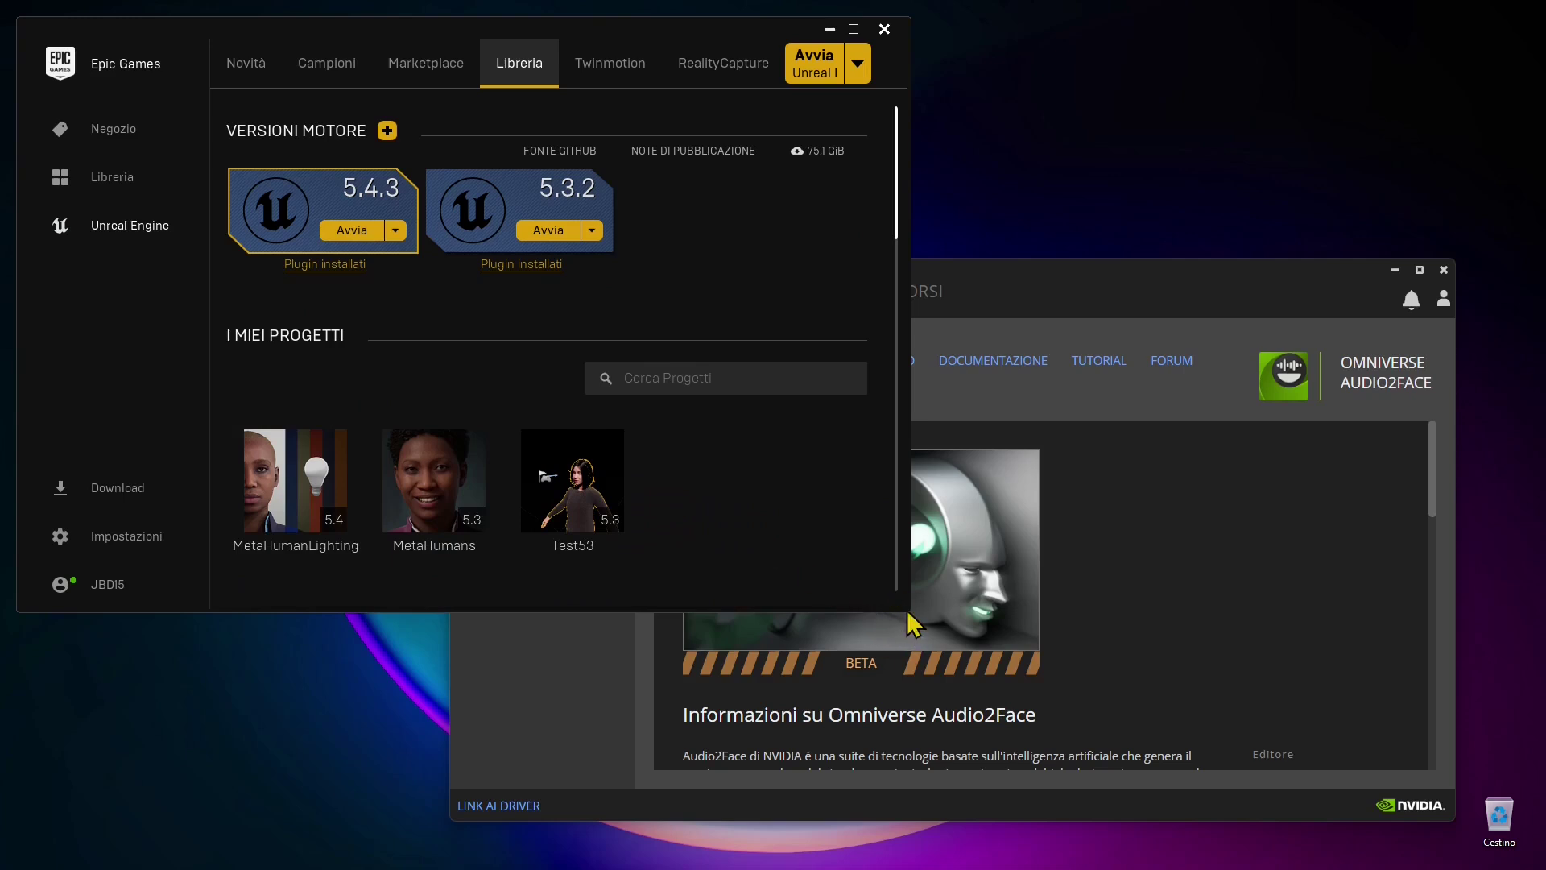
- Enlarge the Epic Games library window and search the Vault for 'metahum'
{"action": "left_click_drag", "start_coordinate": [907, 608], "coordinate": [999, 637]}
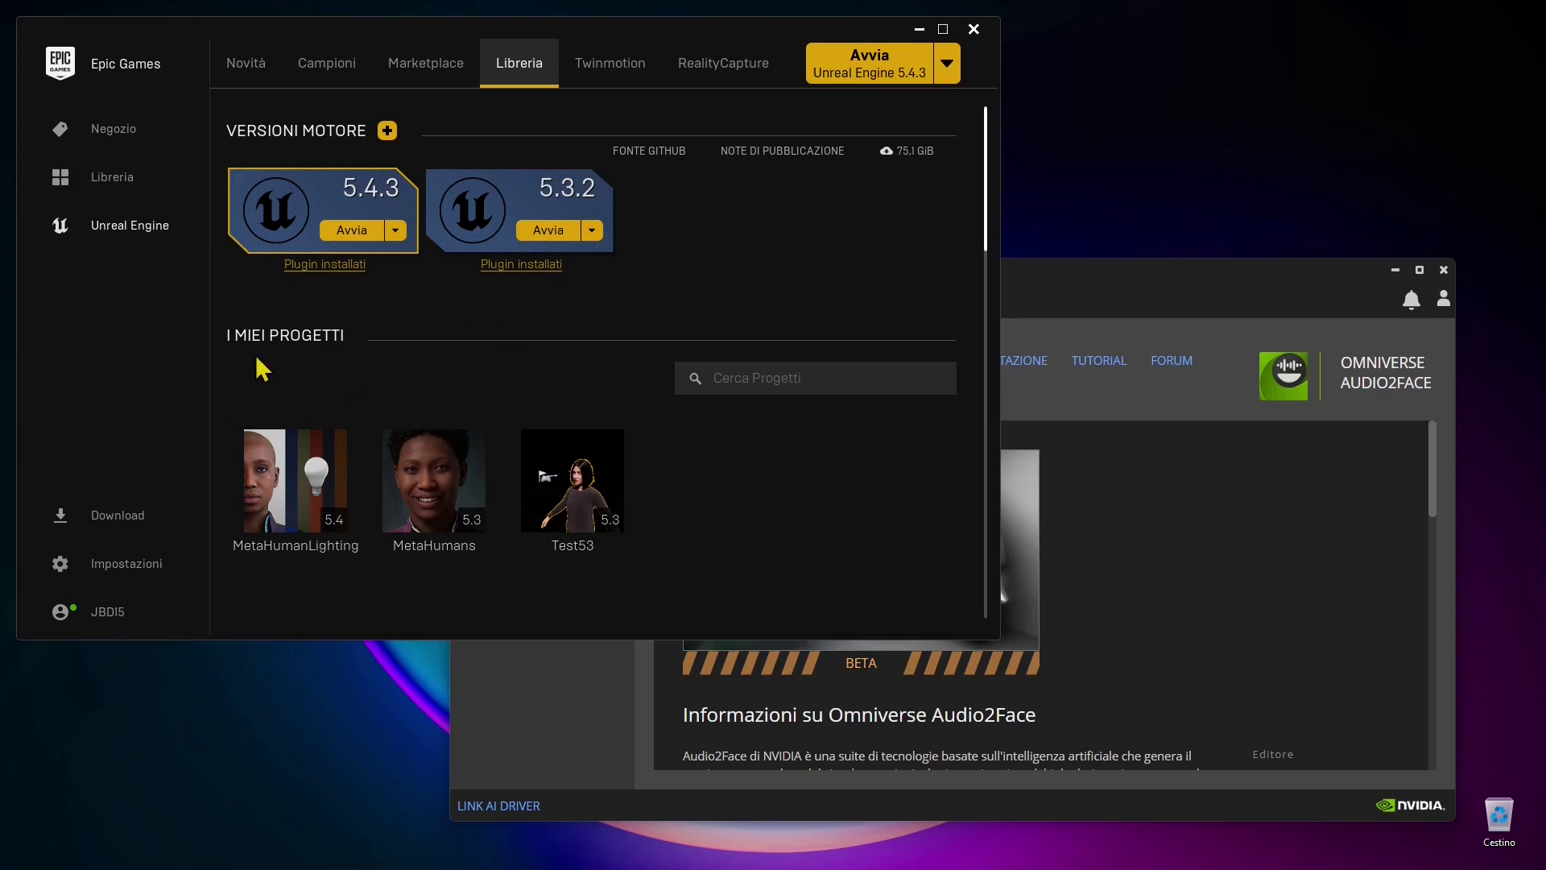
{"action": "scroll", "coordinate": [555, 523], "scroll_direction": "down", "scroll_amount": 4}
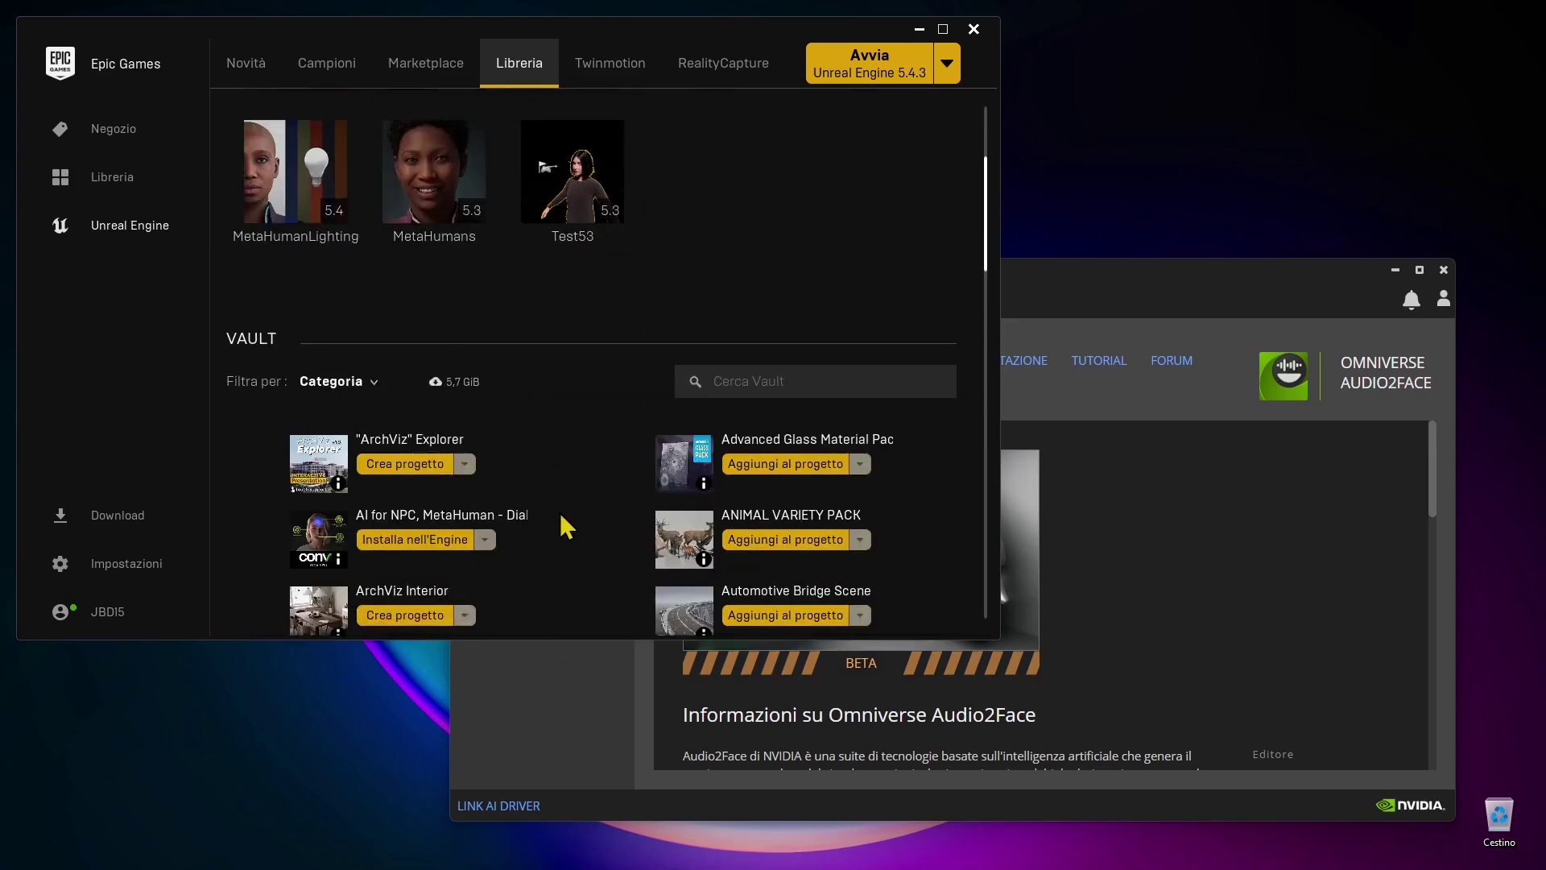
{"action": "scroll", "coordinate": [558, 512], "scroll_direction": "down", "scroll_amount": 2}
{"action": "left_click", "coordinate": [739, 254]}
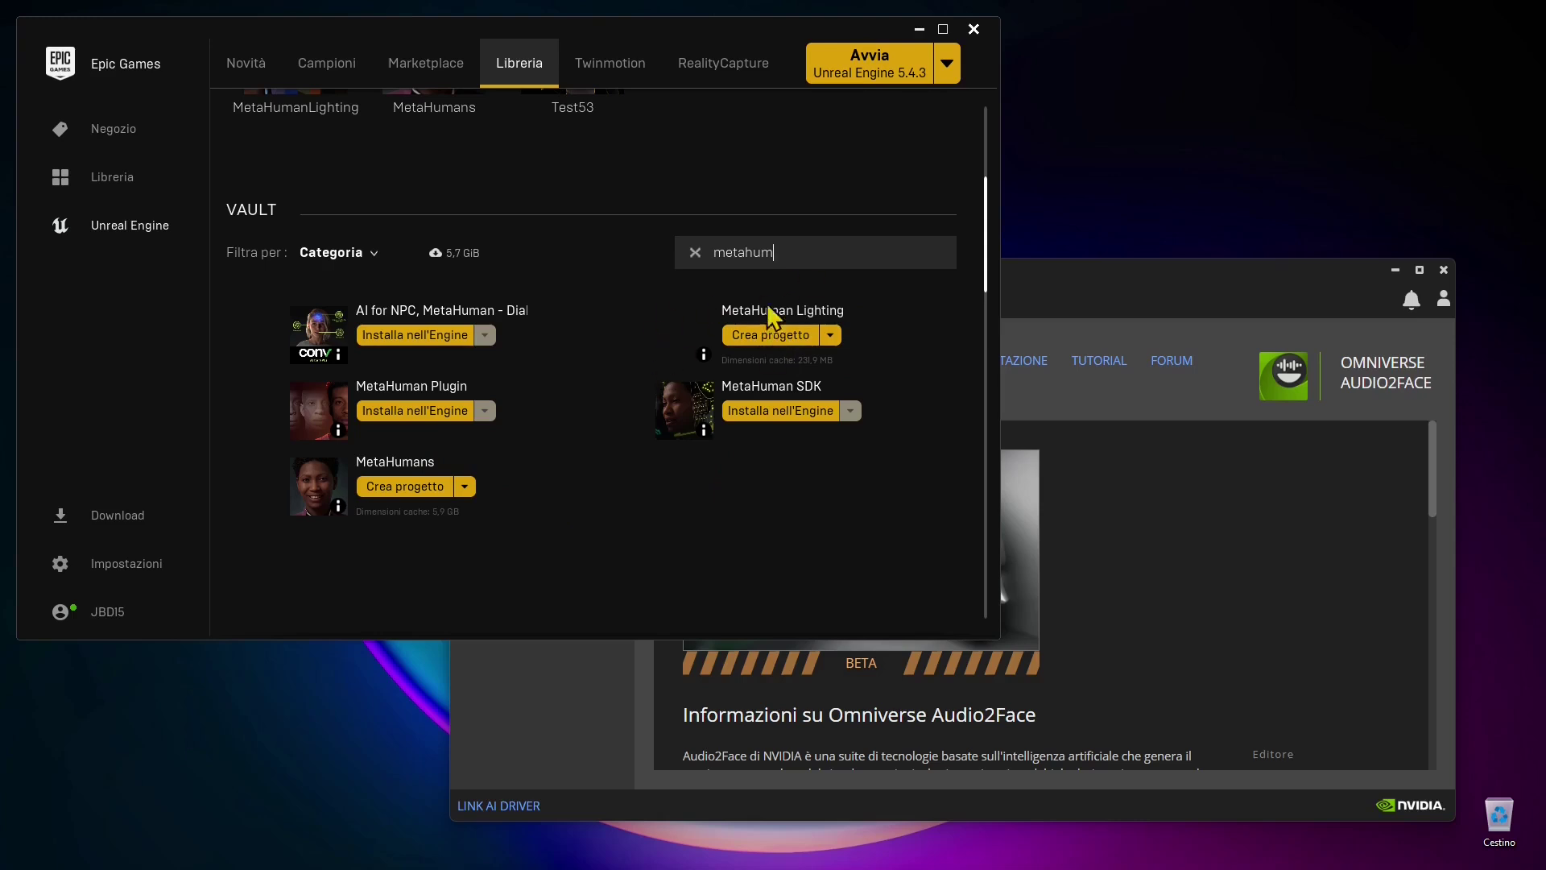
- Clear the Vault search and bring the Omniverse Launcher to the front
{"action": "left_click", "coordinate": [695, 253]}
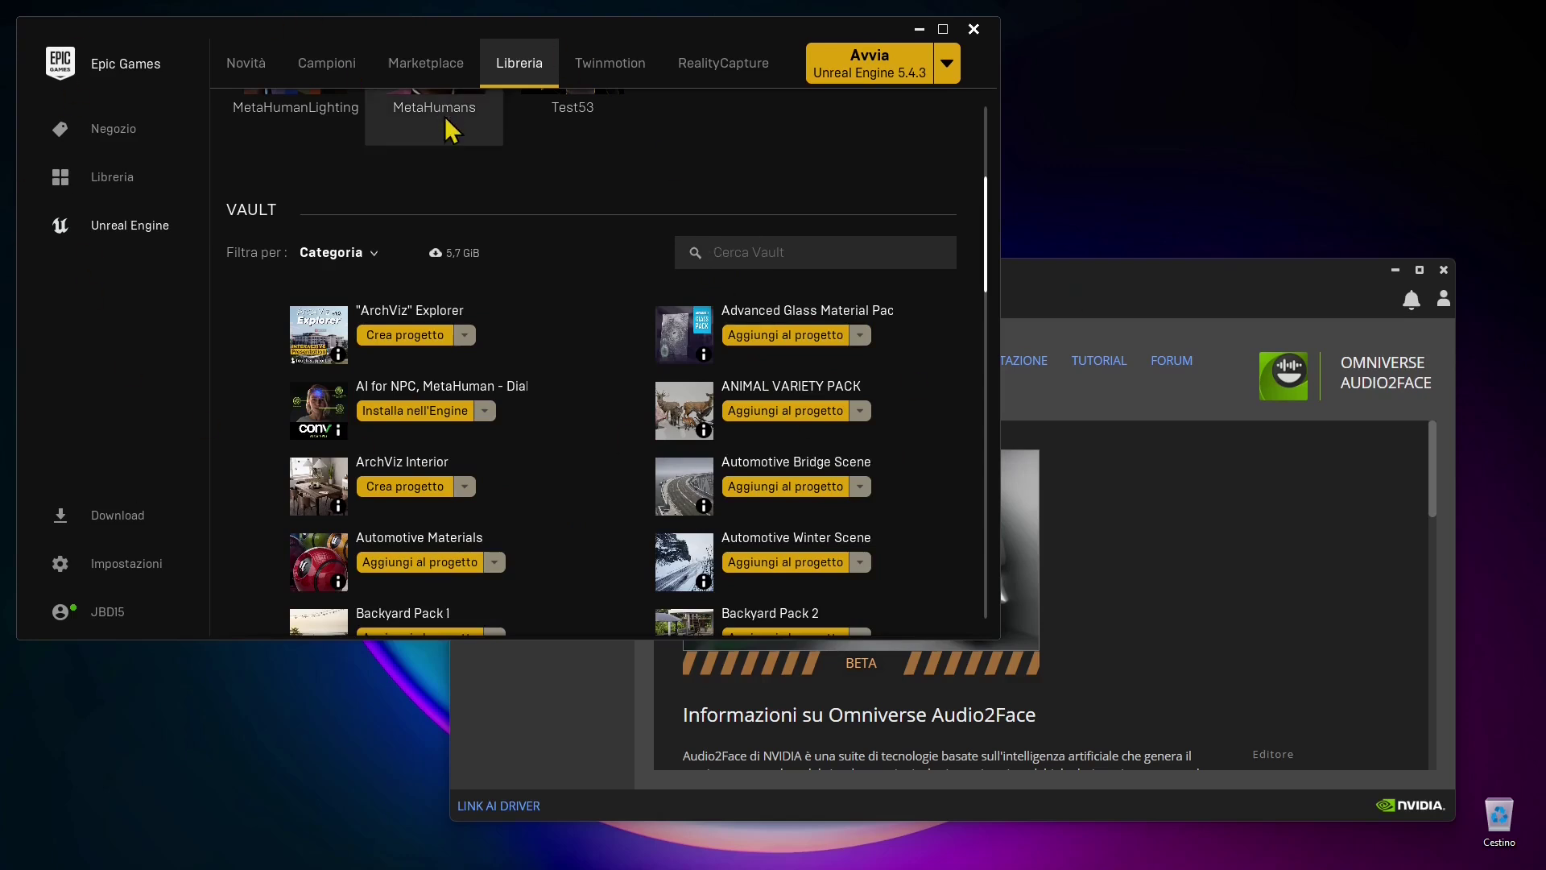
{"action": "scroll", "coordinate": [414, 368], "scroll_direction": "up", "scroll_amount": 5}
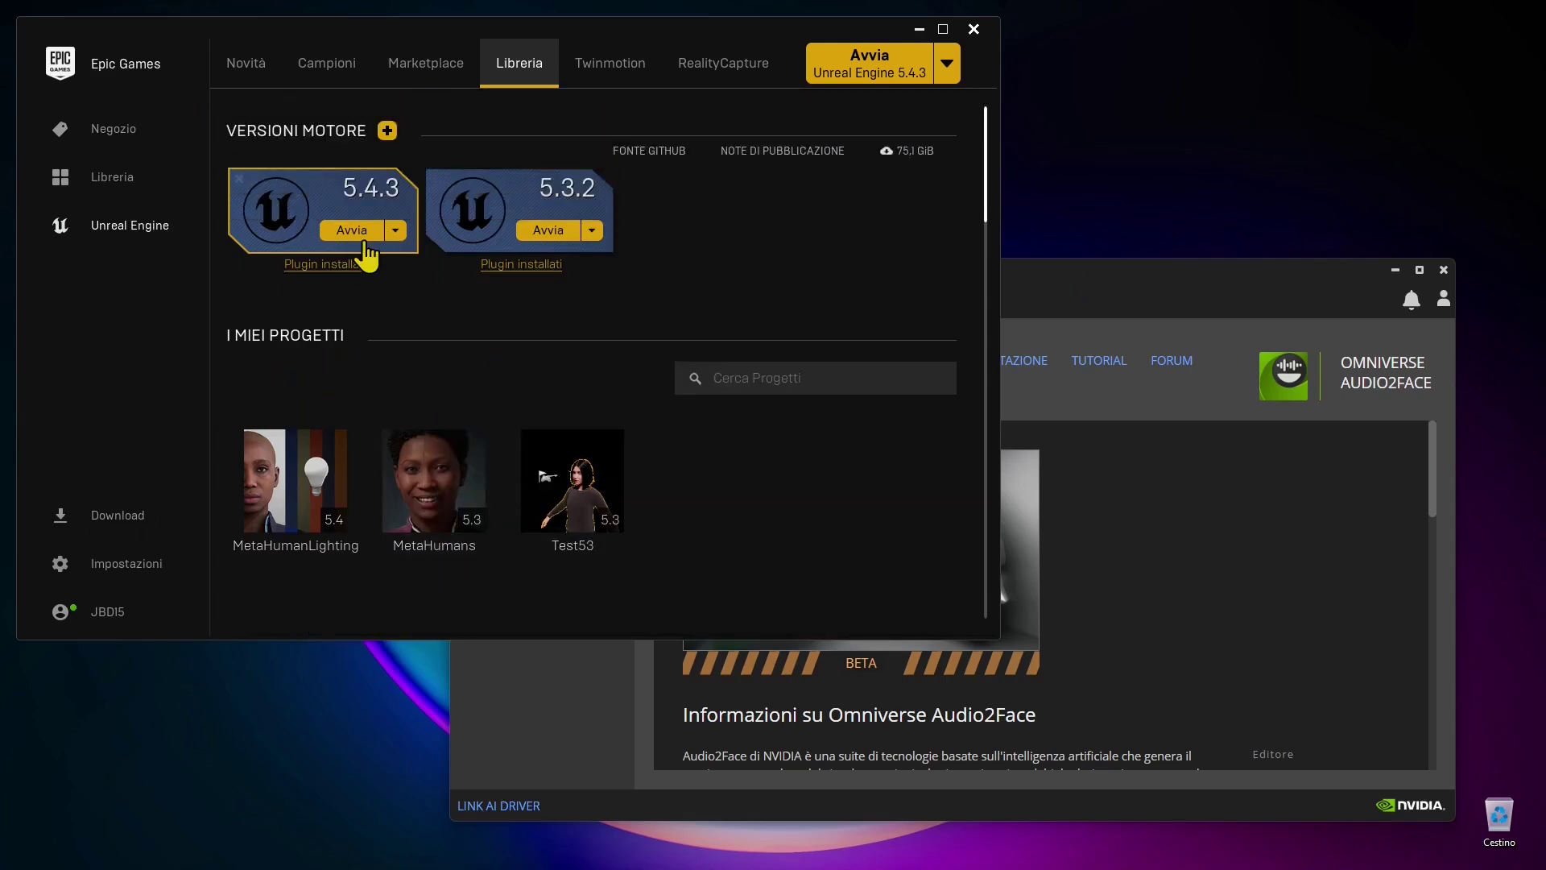
{"action": "left_click", "coordinate": [1131, 298]}
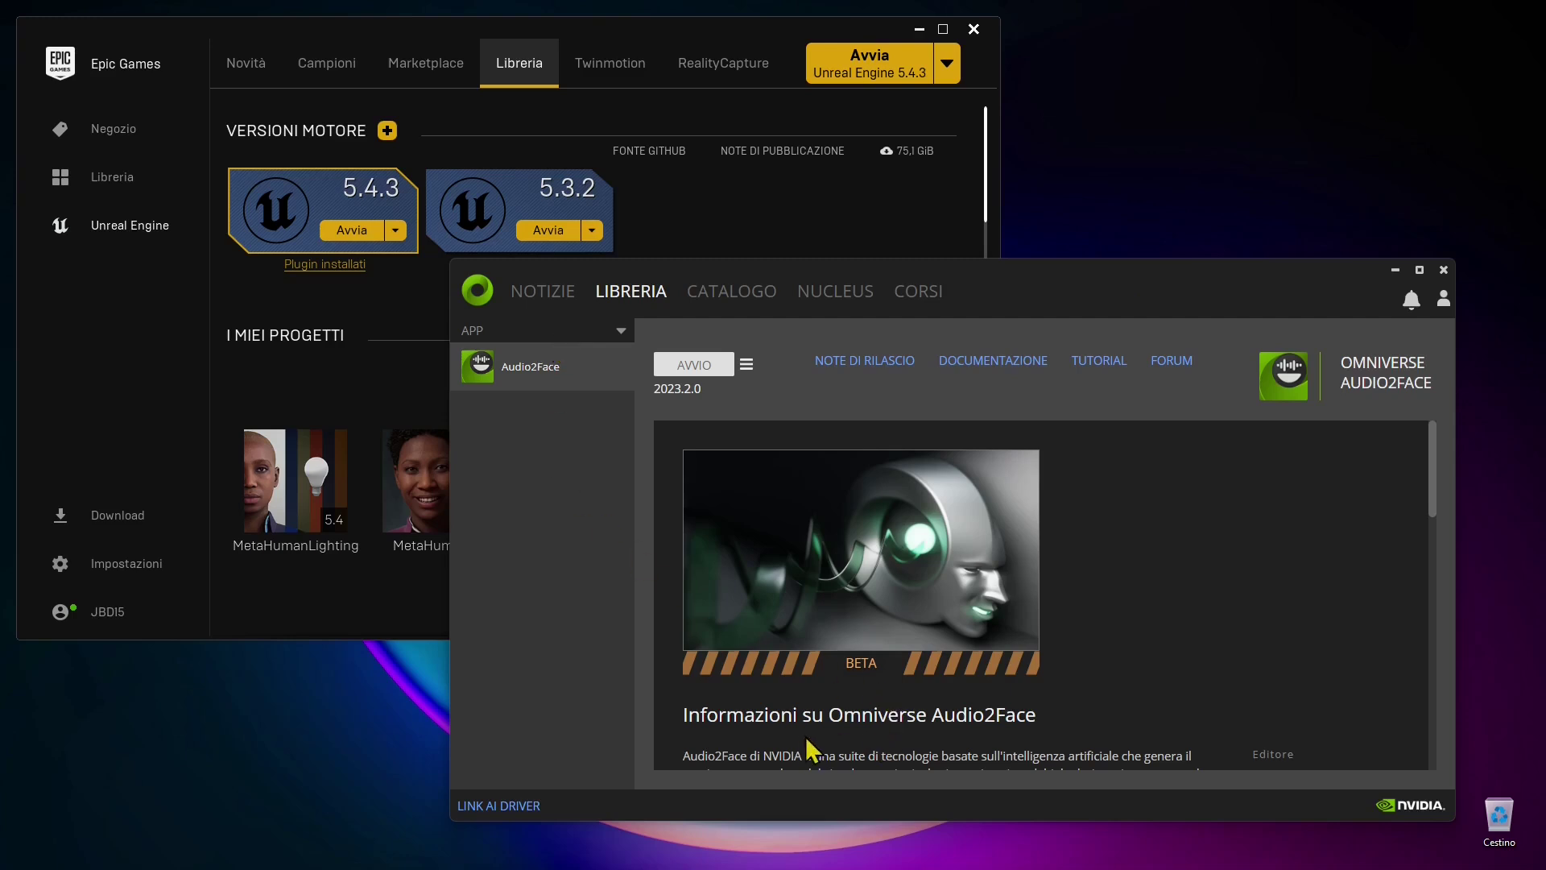
- Search the Omniverse catalog for 'audio' and open the Audio2Face entry
{"action": "left_click_drag", "start_coordinate": [843, 716], "coordinate": [1044, 739]}
{"action": "left_click", "coordinate": [1052, 740]}
{"action": "left_click", "coordinate": [723, 307]}
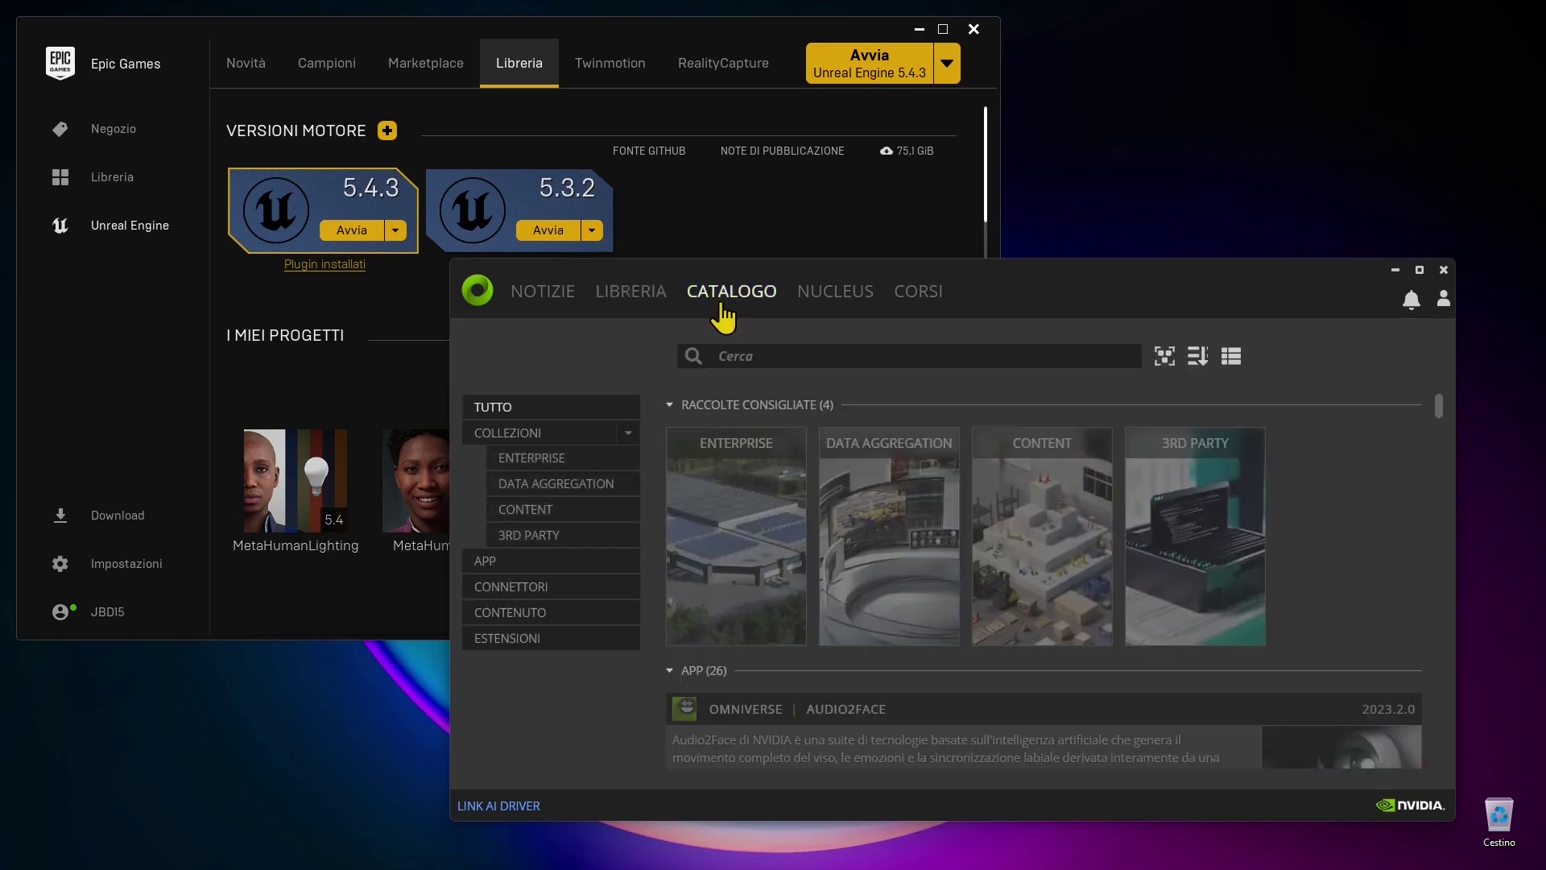
{"action": "left_click", "coordinate": [756, 357]}
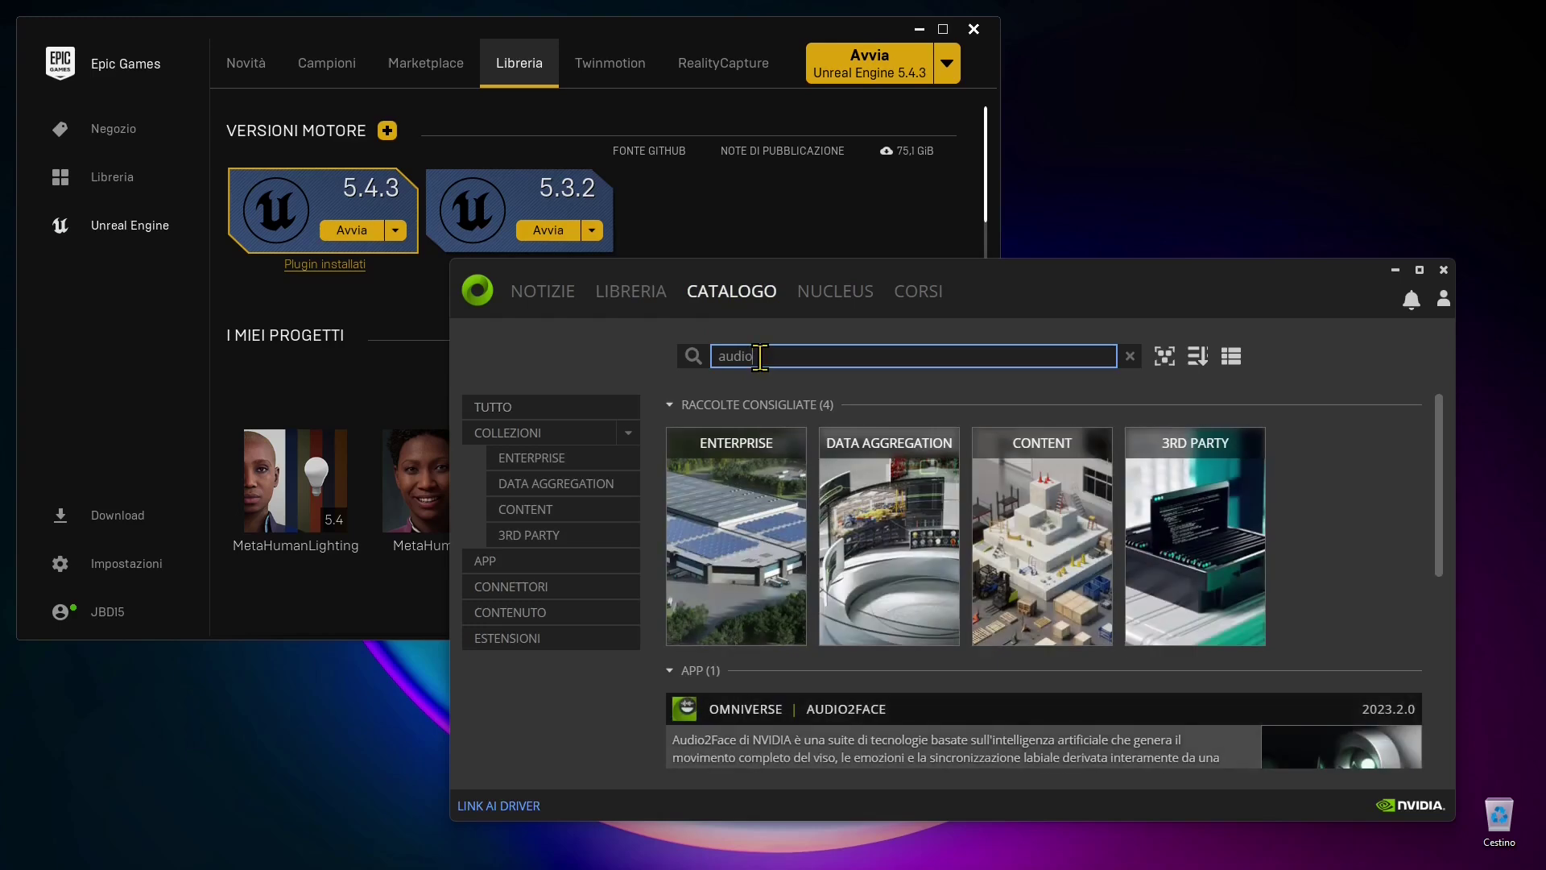
{"action": "scroll", "coordinate": [1024, 697], "scroll_direction": "down", "scroll_amount": 5}
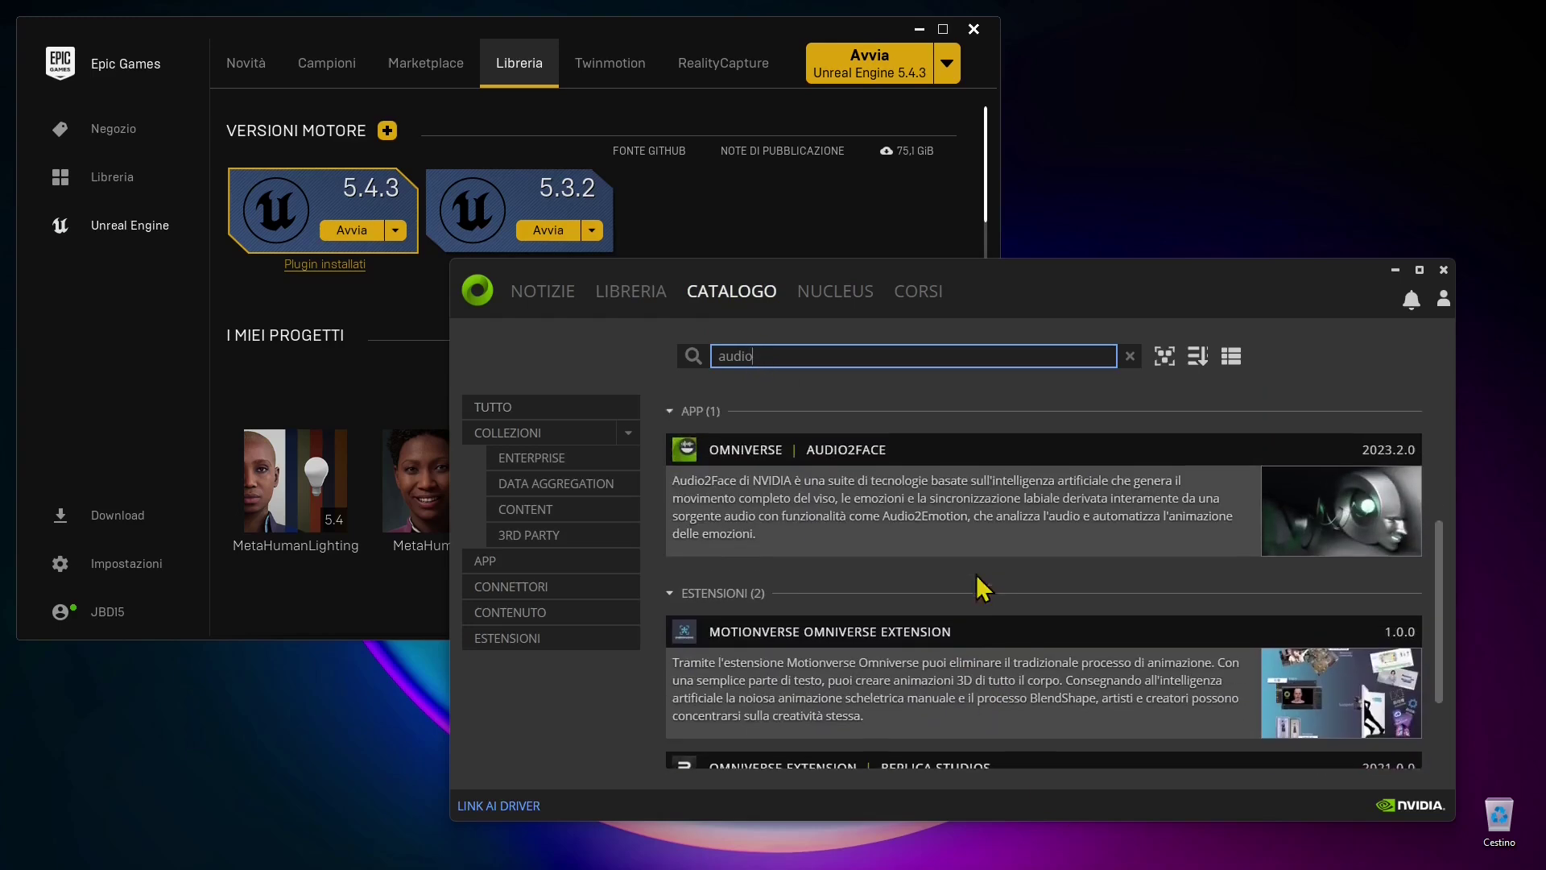
{"action": "left_click", "coordinate": [1276, 562]}
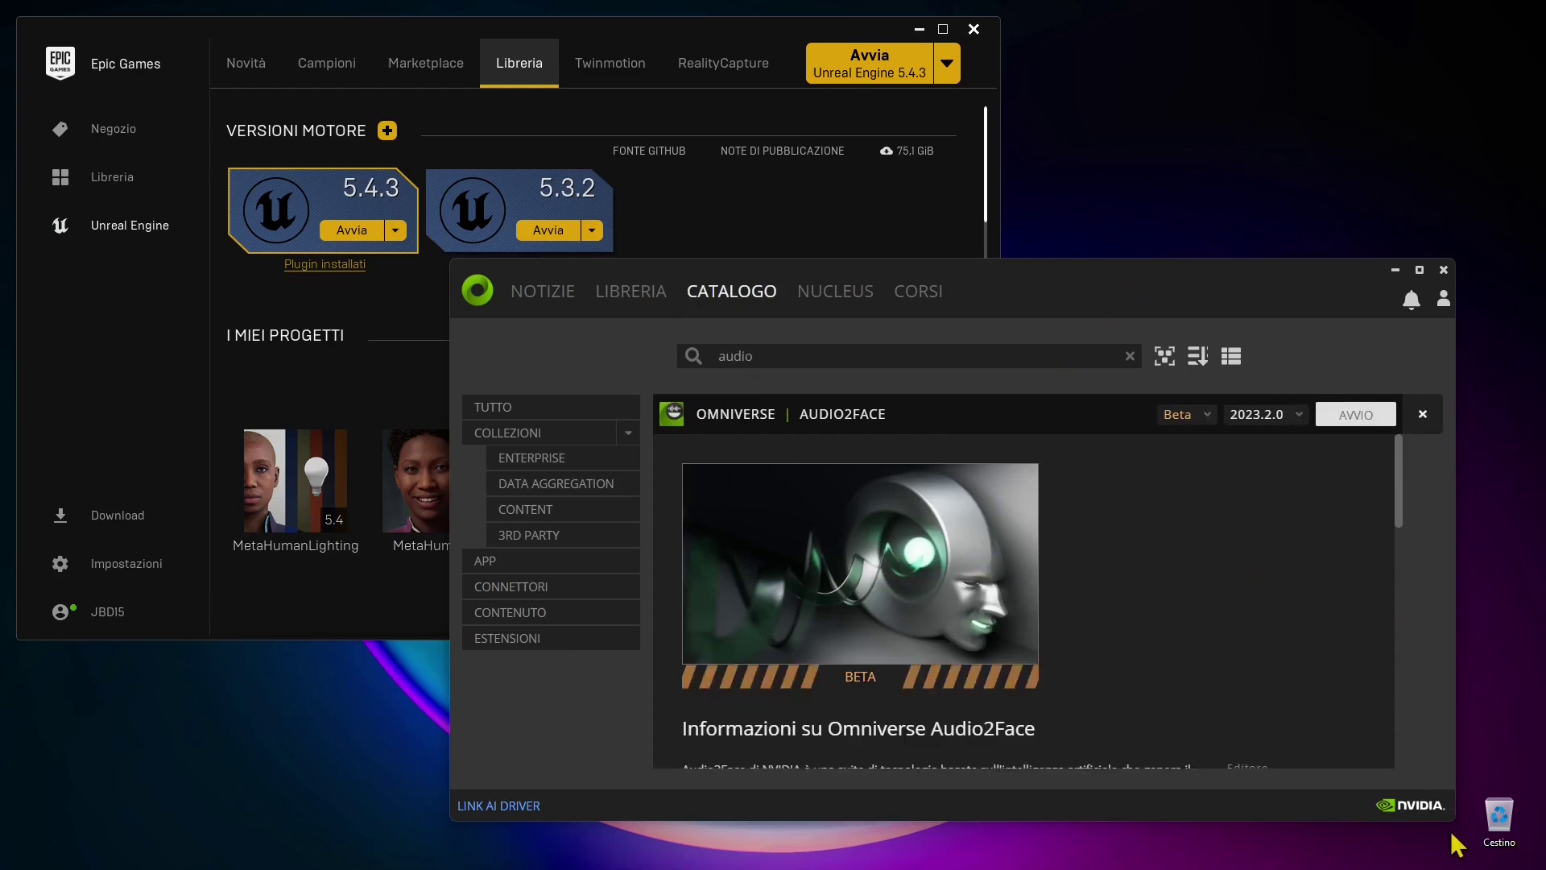
- Enlarge the launcher, check the Beta channel and version, and launch Audio2Face 2023.2.0
{"action": "left_click_drag", "start_coordinate": [1454, 818], "coordinate": [1464, 844]}
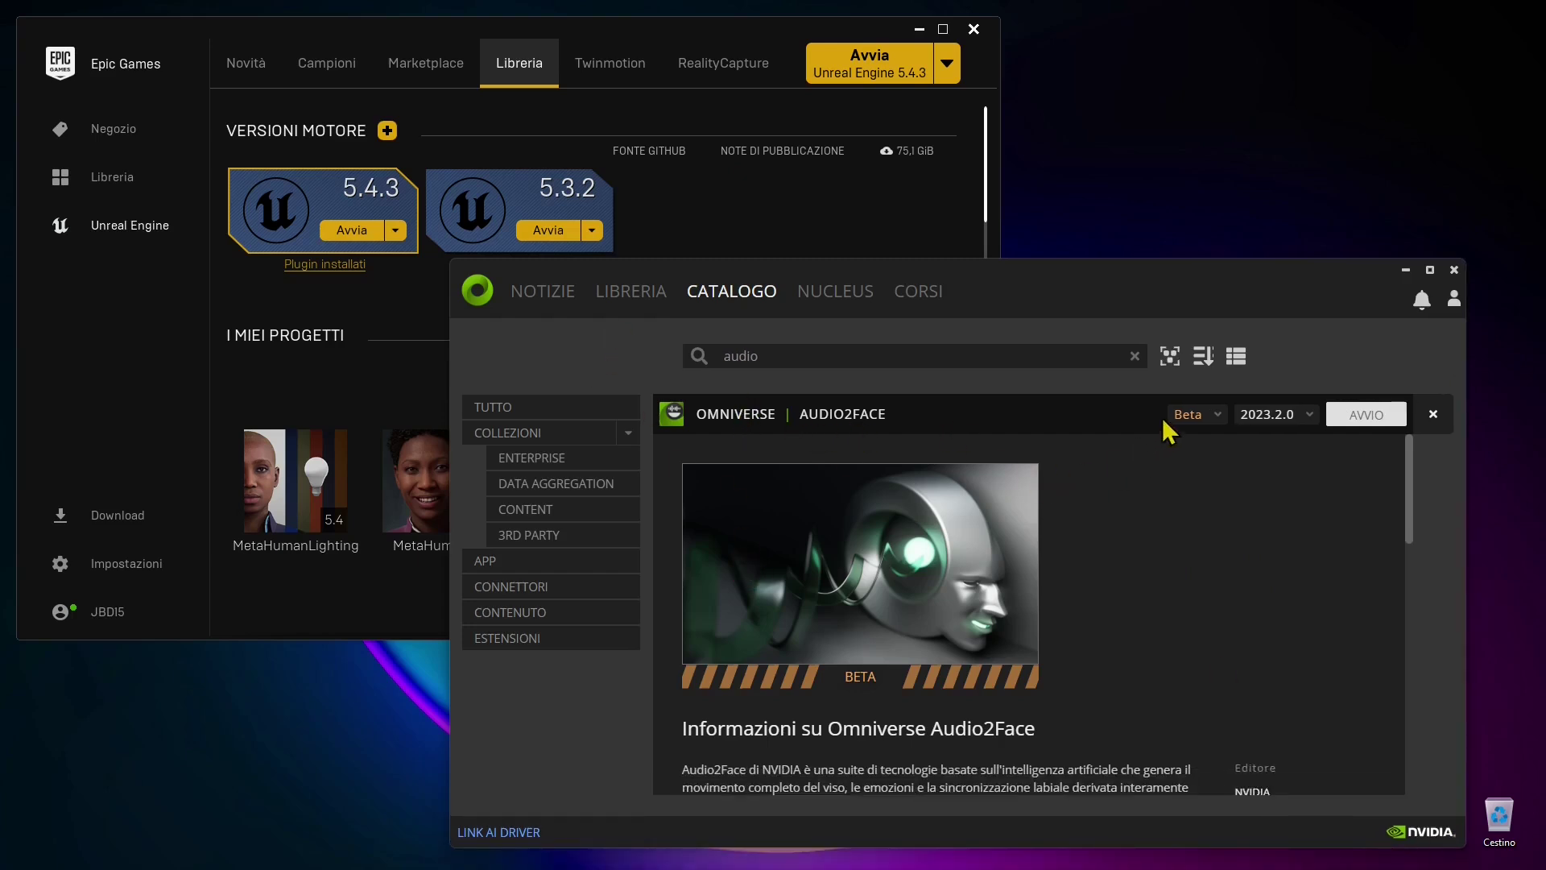
{"action": "left_click", "coordinate": [1190, 415]}
{"action": "left_click", "coordinate": [1214, 531]}
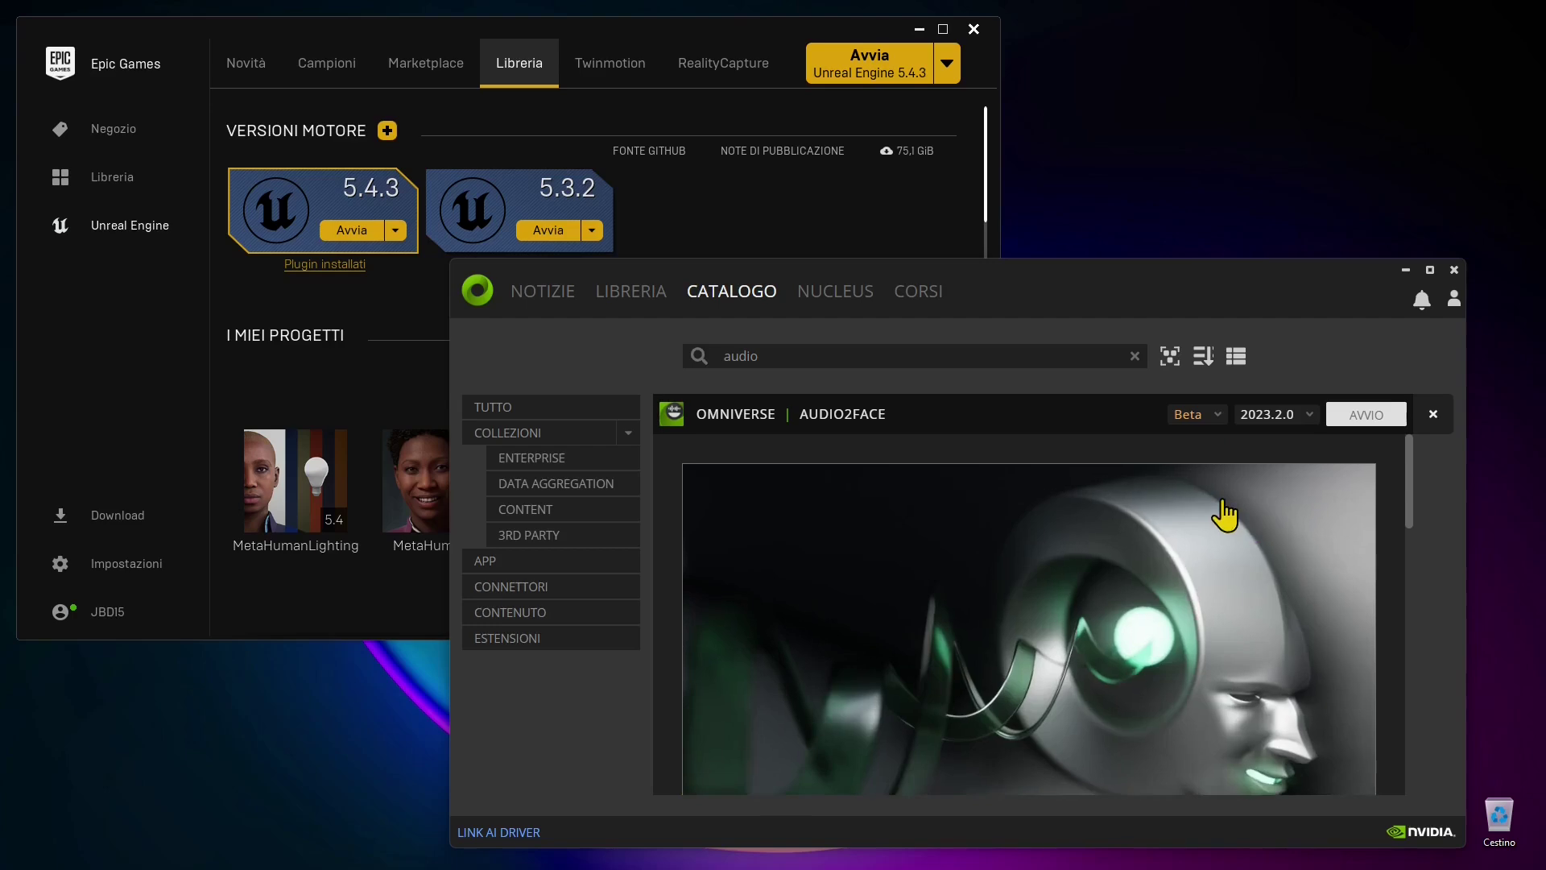
{"action": "left_click", "coordinate": [1224, 514]}
{"action": "scroll", "coordinate": [1087, 593], "scroll_direction": "down", "scroll_amount": 5}
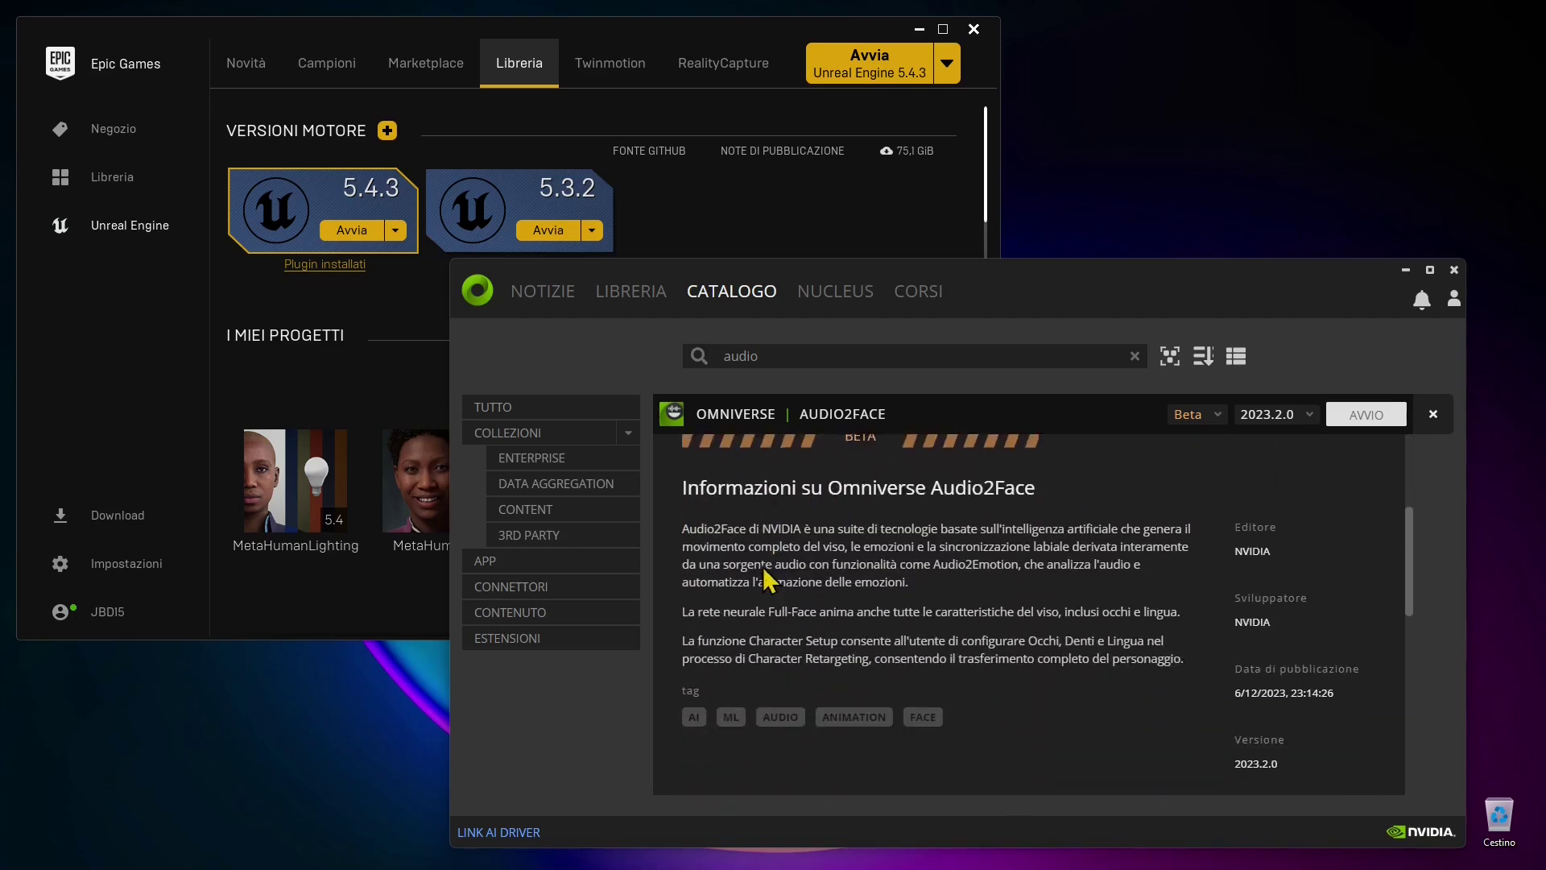
{"action": "scroll", "coordinate": [805, 584], "scroll_direction": "down", "scroll_amount": 5}
{"action": "scroll", "coordinate": [838, 508], "scroll_direction": "up", "scroll_amount": 8}
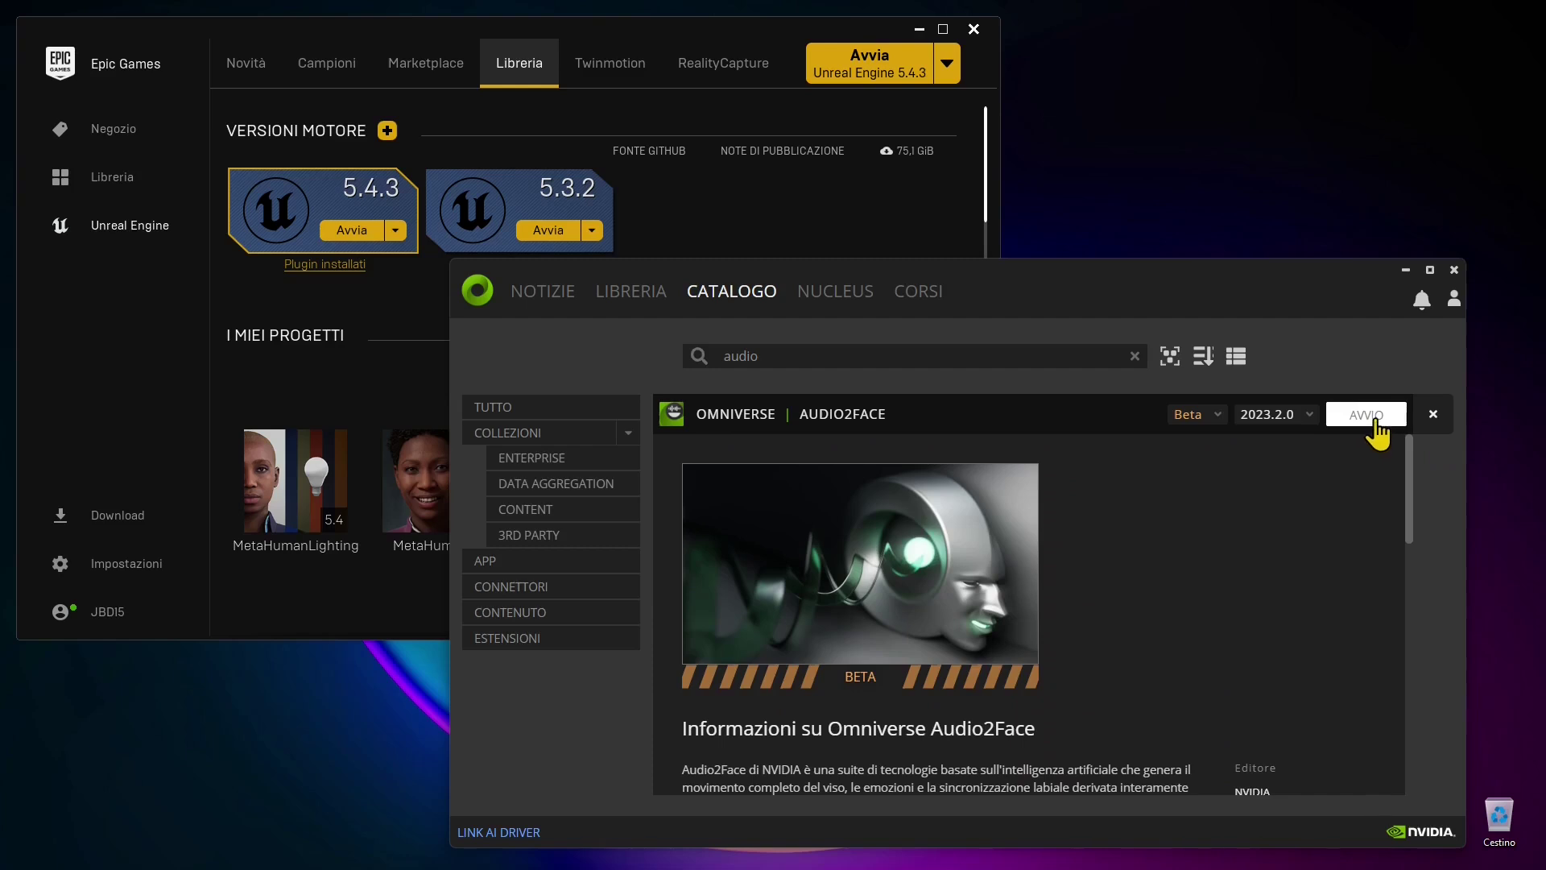
{"action": "left_click", "coordinate": [1371, 415]}
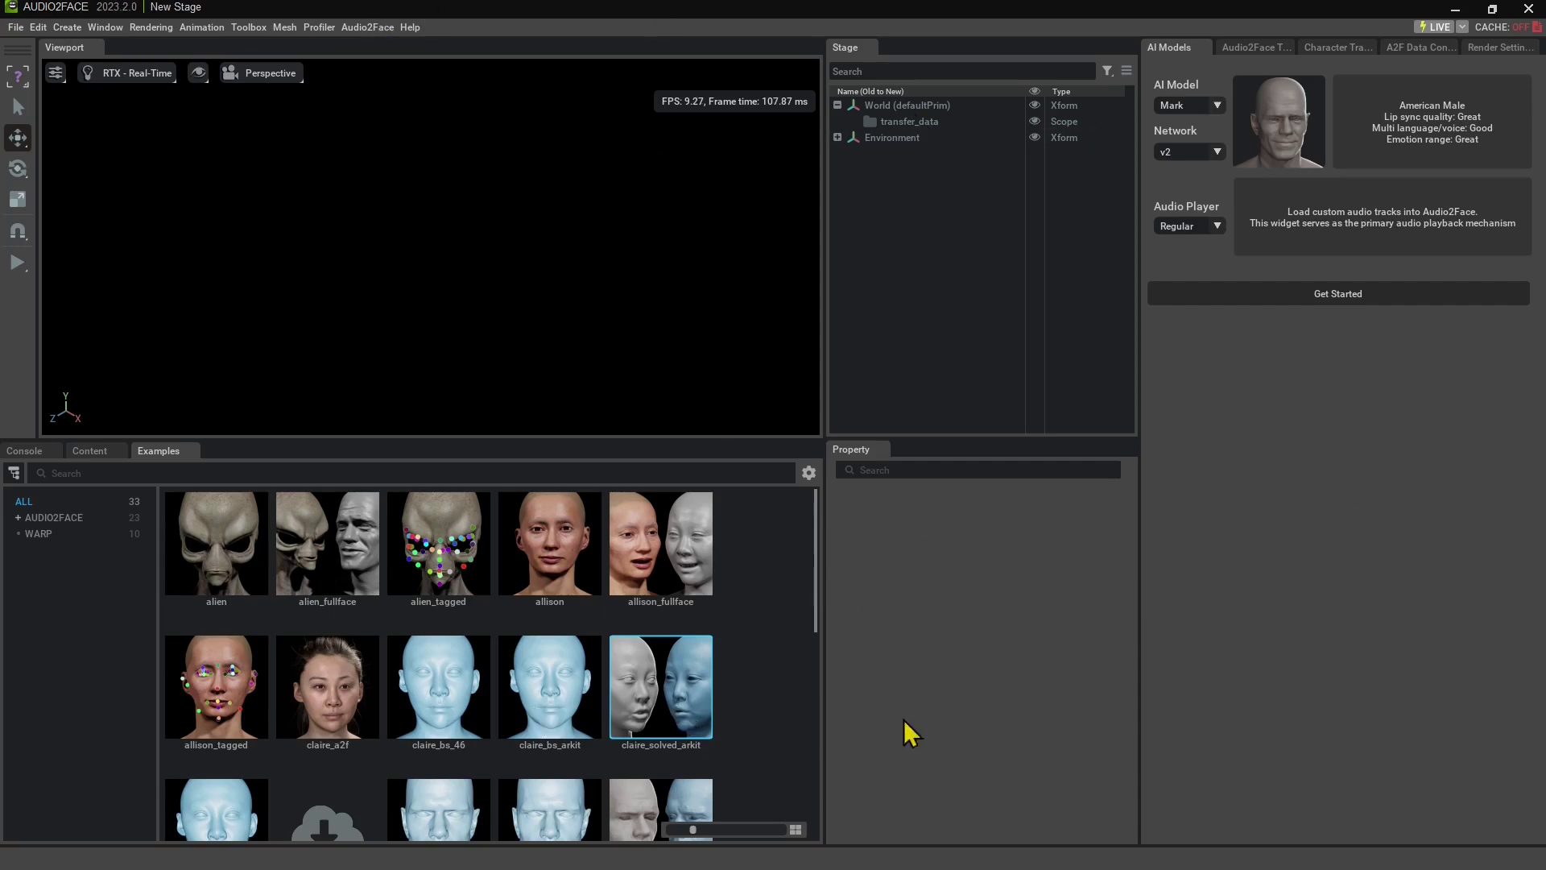
- Load the claire_solved_arkit example head from the Examples panel
{"action": "double_click", "coordinate": [693, 682]}
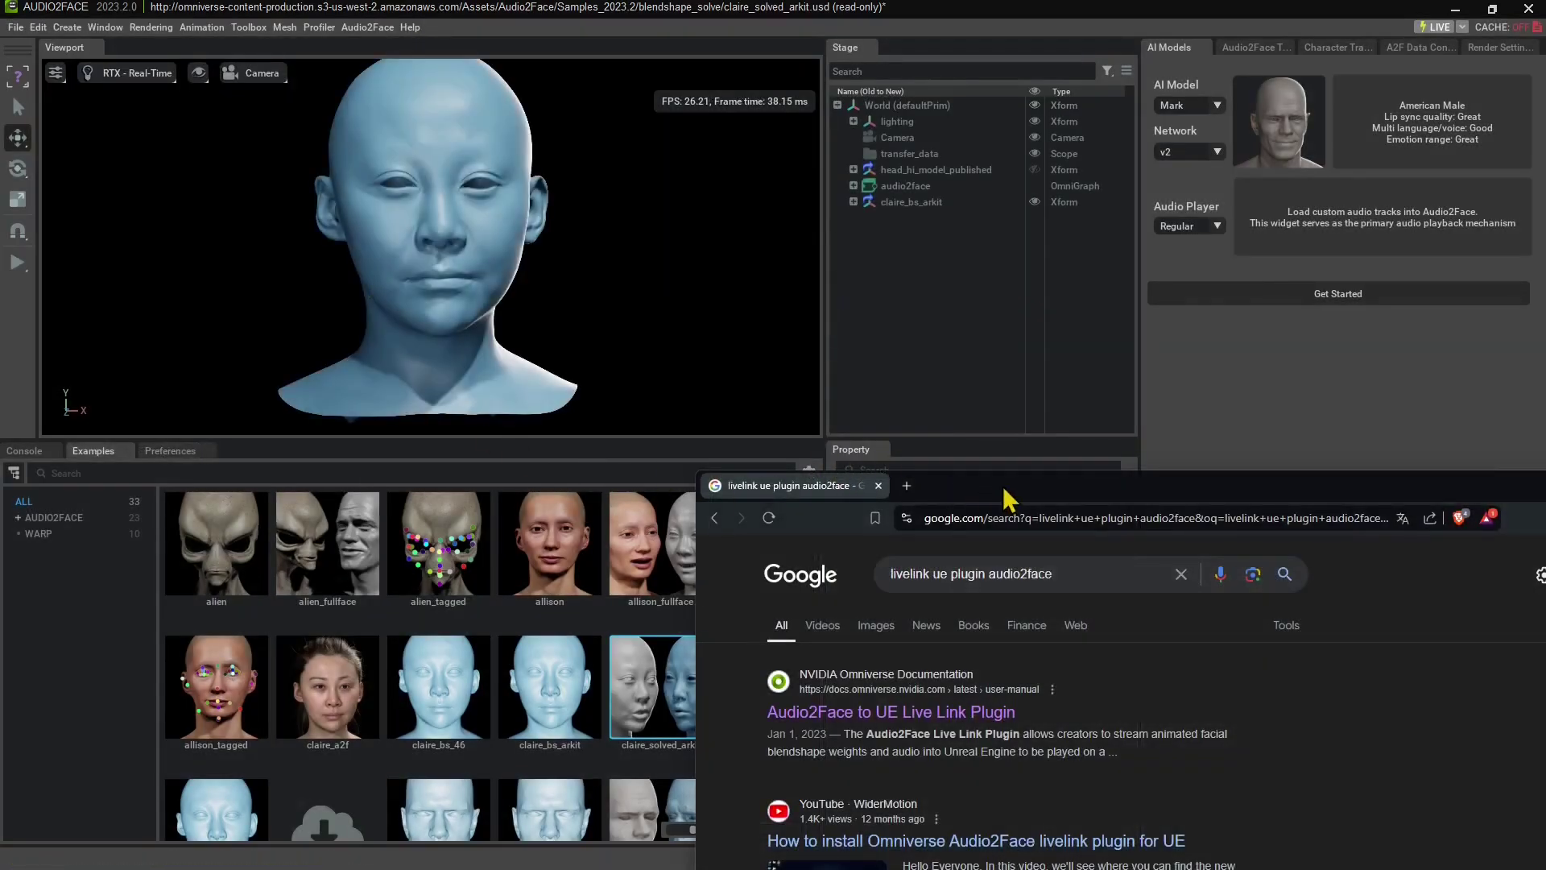
- Open the 'Audio2Face to UE Live Link Plugin' docs page from the Google results
{"action": "left_click_drag", "start_coordinate": [1004, 491], "coordinate": [822, 101]}
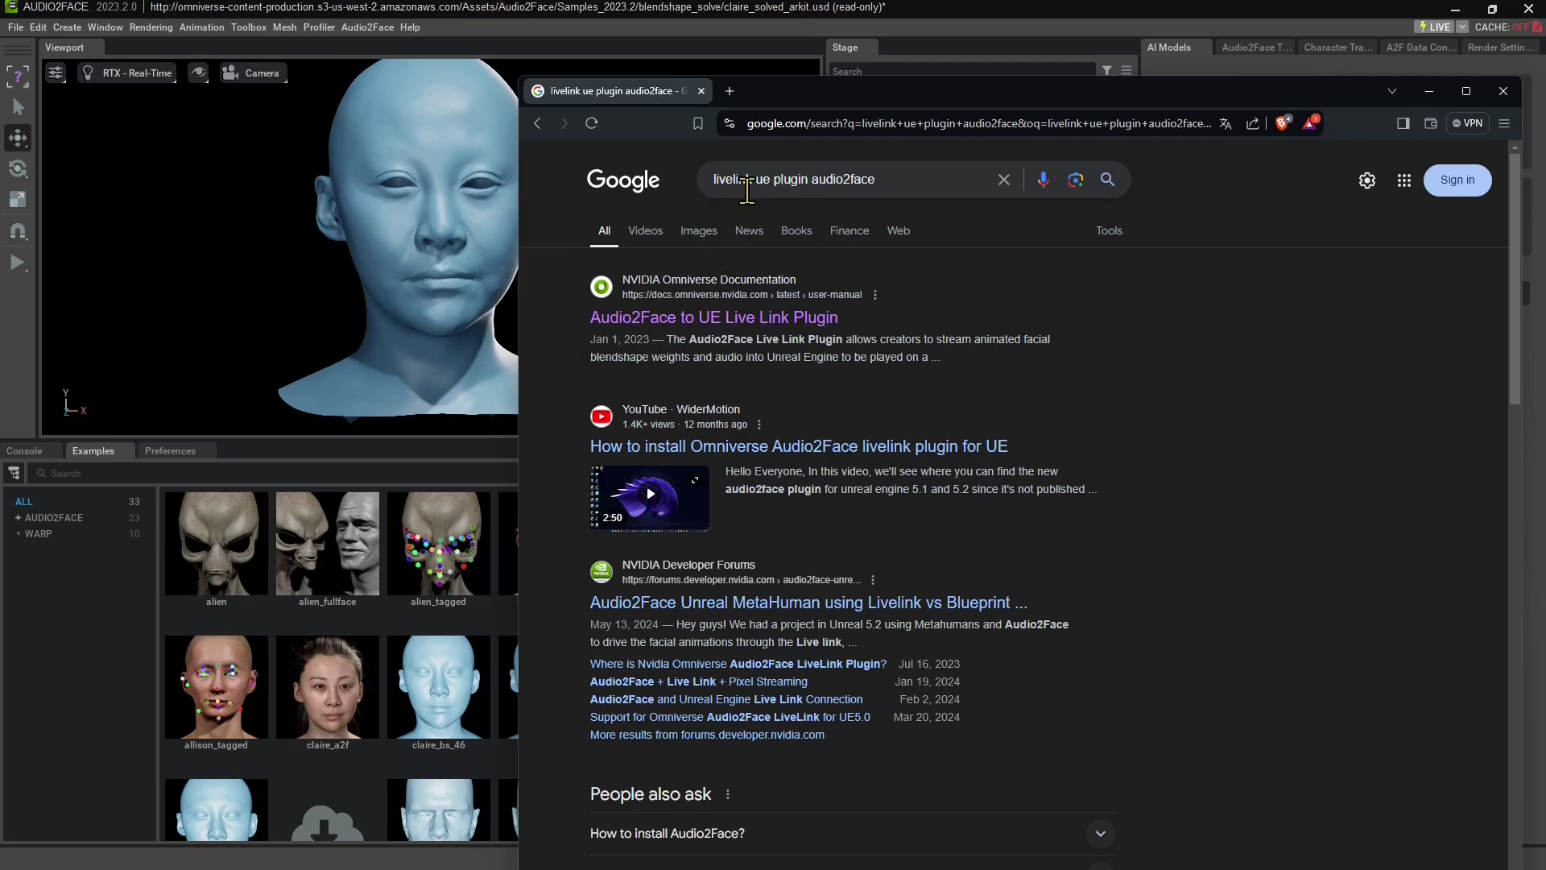
{"action": "left_click_drag", "start_coordinate": [766, 185], "coordinate": [881, 179]}
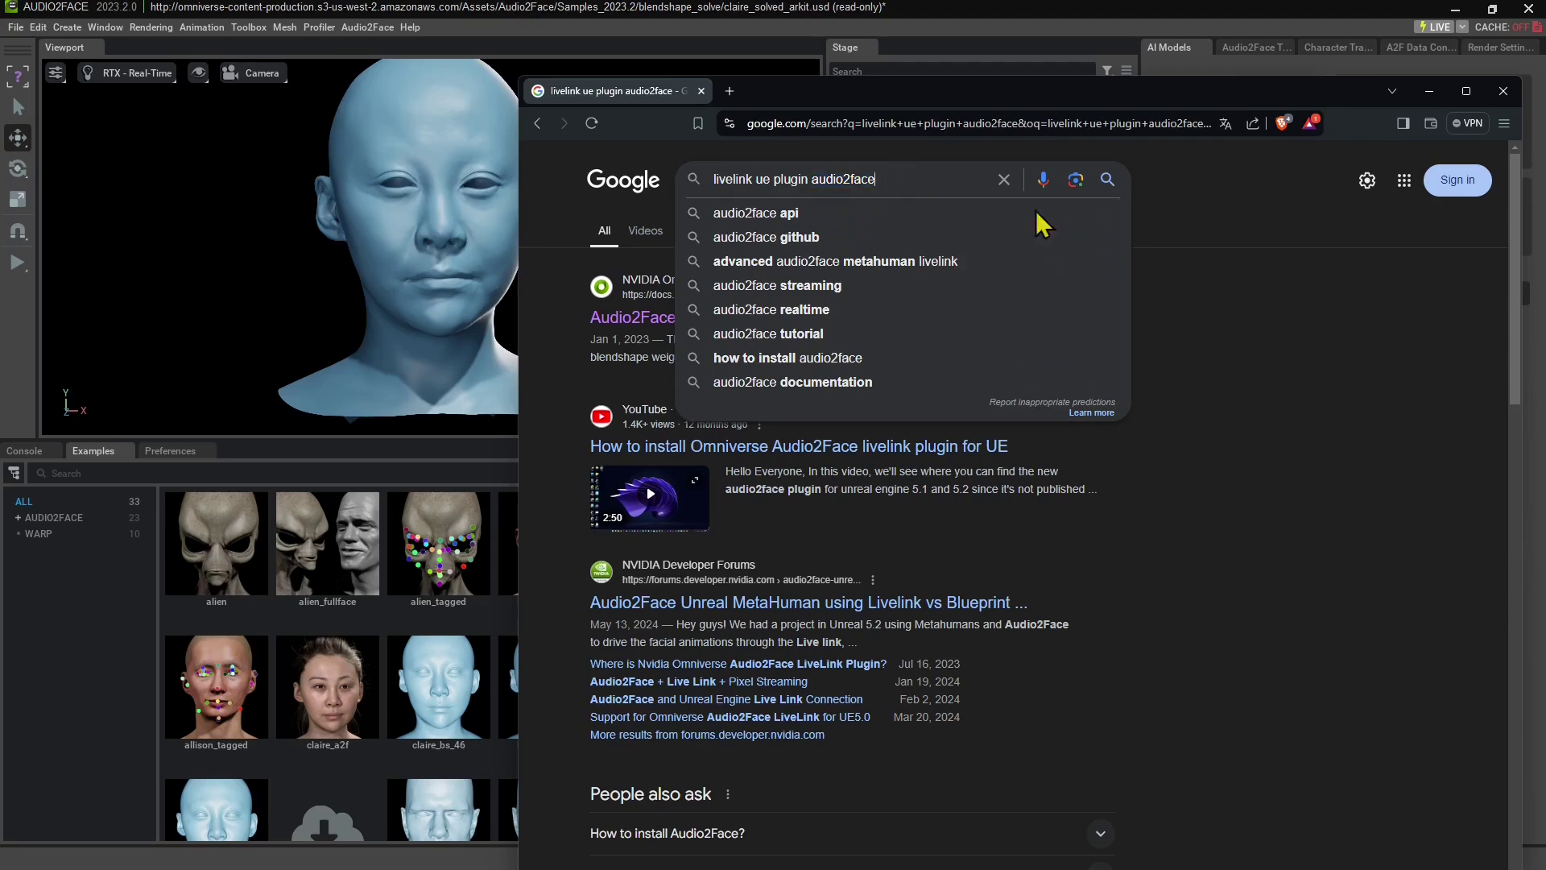
{"action": "left_click", "coordinate": [986, 338]}
{"action": "left_click", "coordinate": [721, 317]}
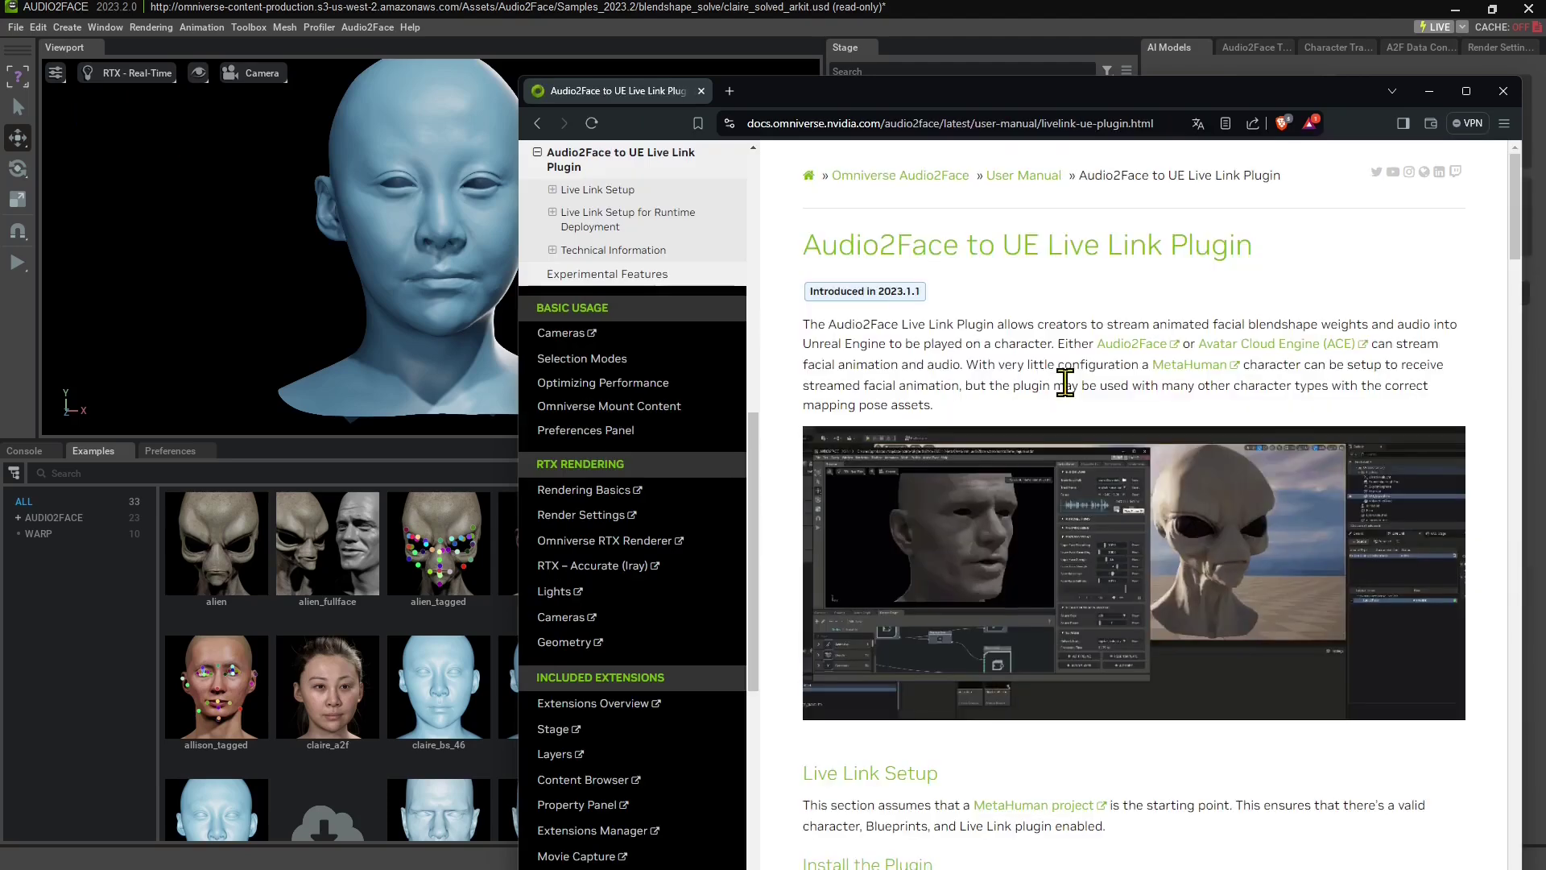
{"action": "left_click_drag", "start_coordinate": [1063, 93], "coordinate": [818, 60]}
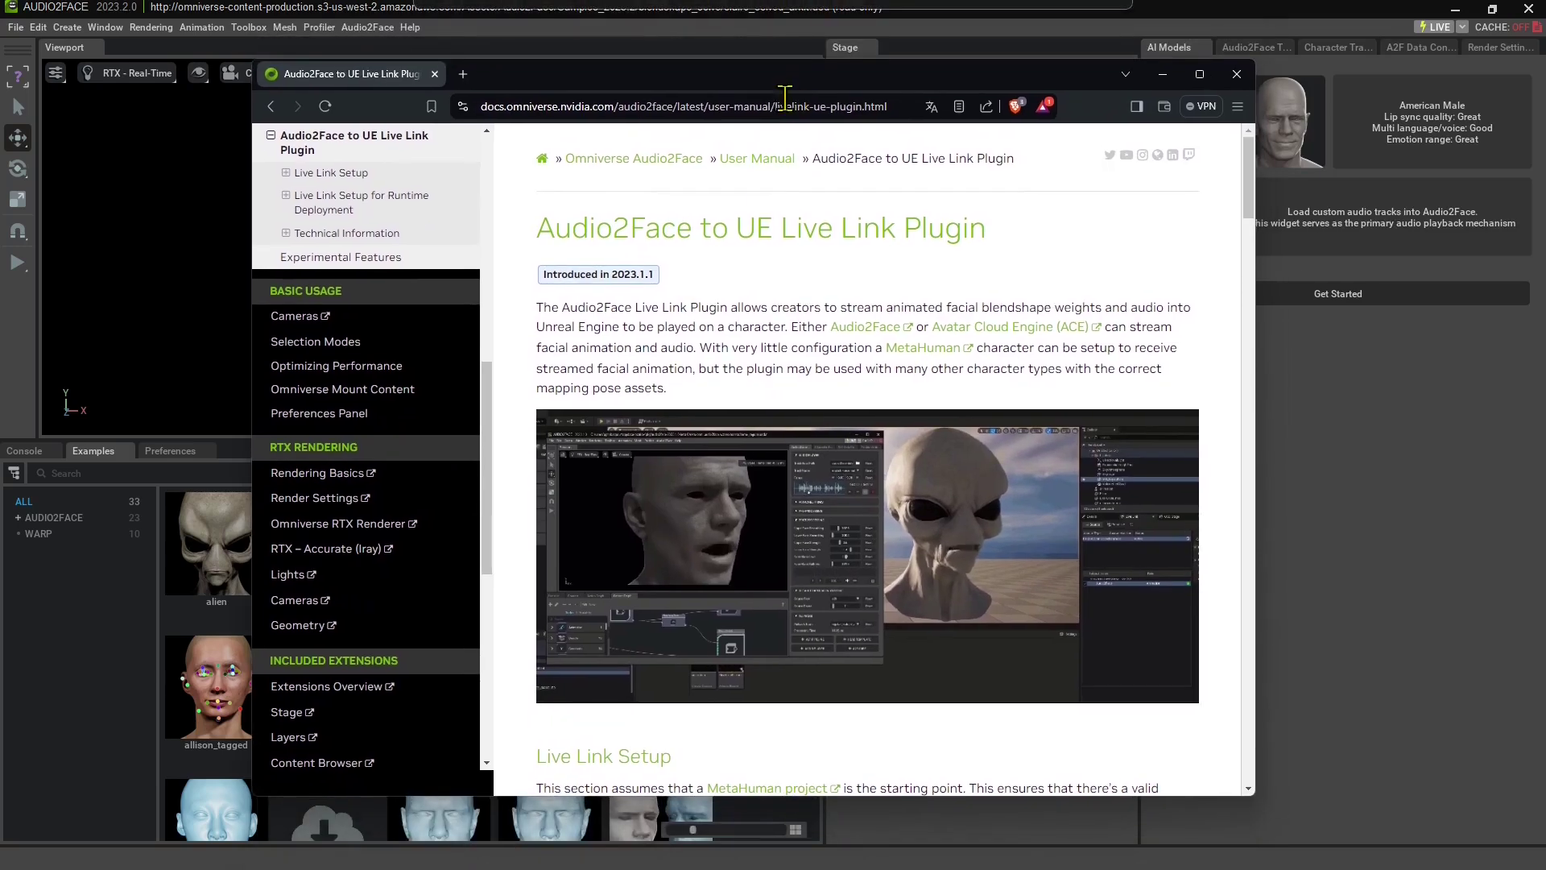
- Highlight the Install the Plugin instructions, the install directory path and ACE
{"action": "scroll", "coordinate": [741, 414], "scroll_direction": "down", "scroll_amount": 3}
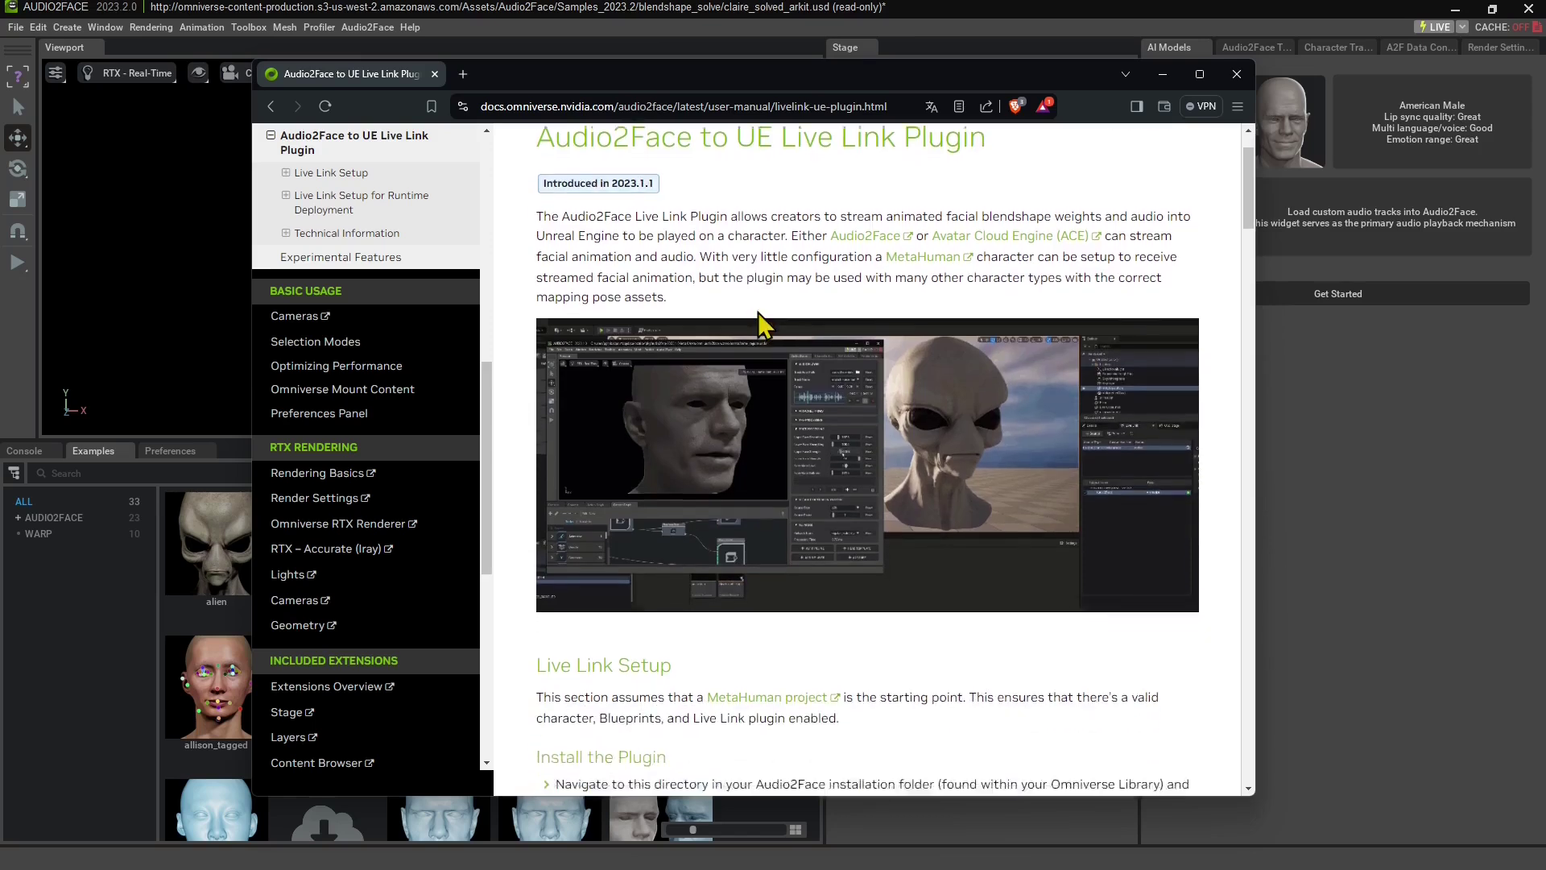
{"action": "scroll", "coordinate": [760, 326], "scroll_direction": "down", "scroll_amount": 2}
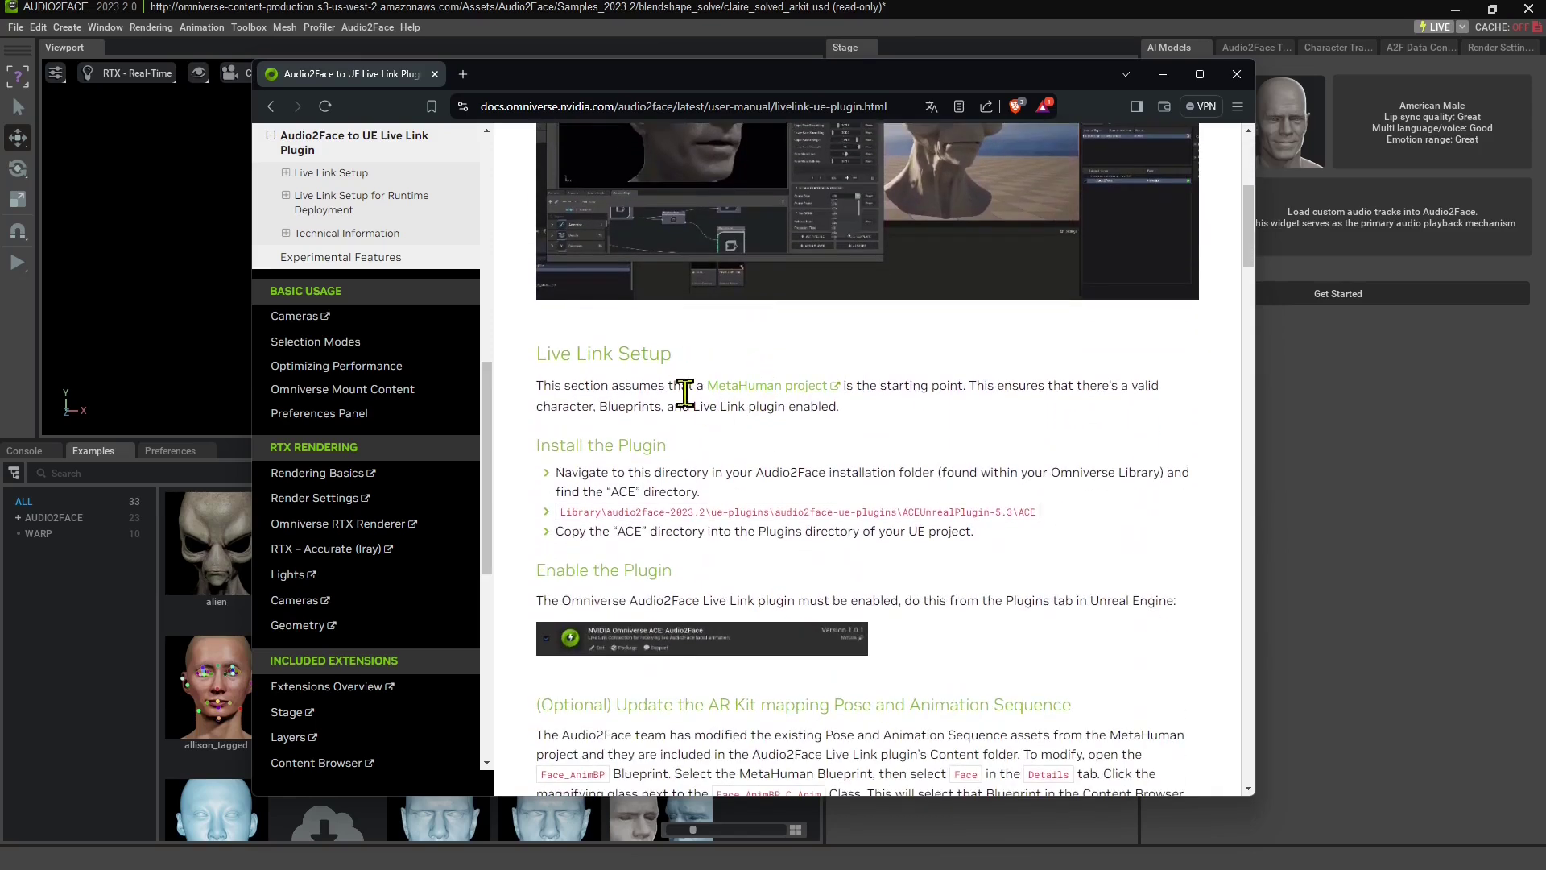
{"action": "scroll", "coordinate": [532, 426], "scroll_direction": "down", "scroll_amount": 1}
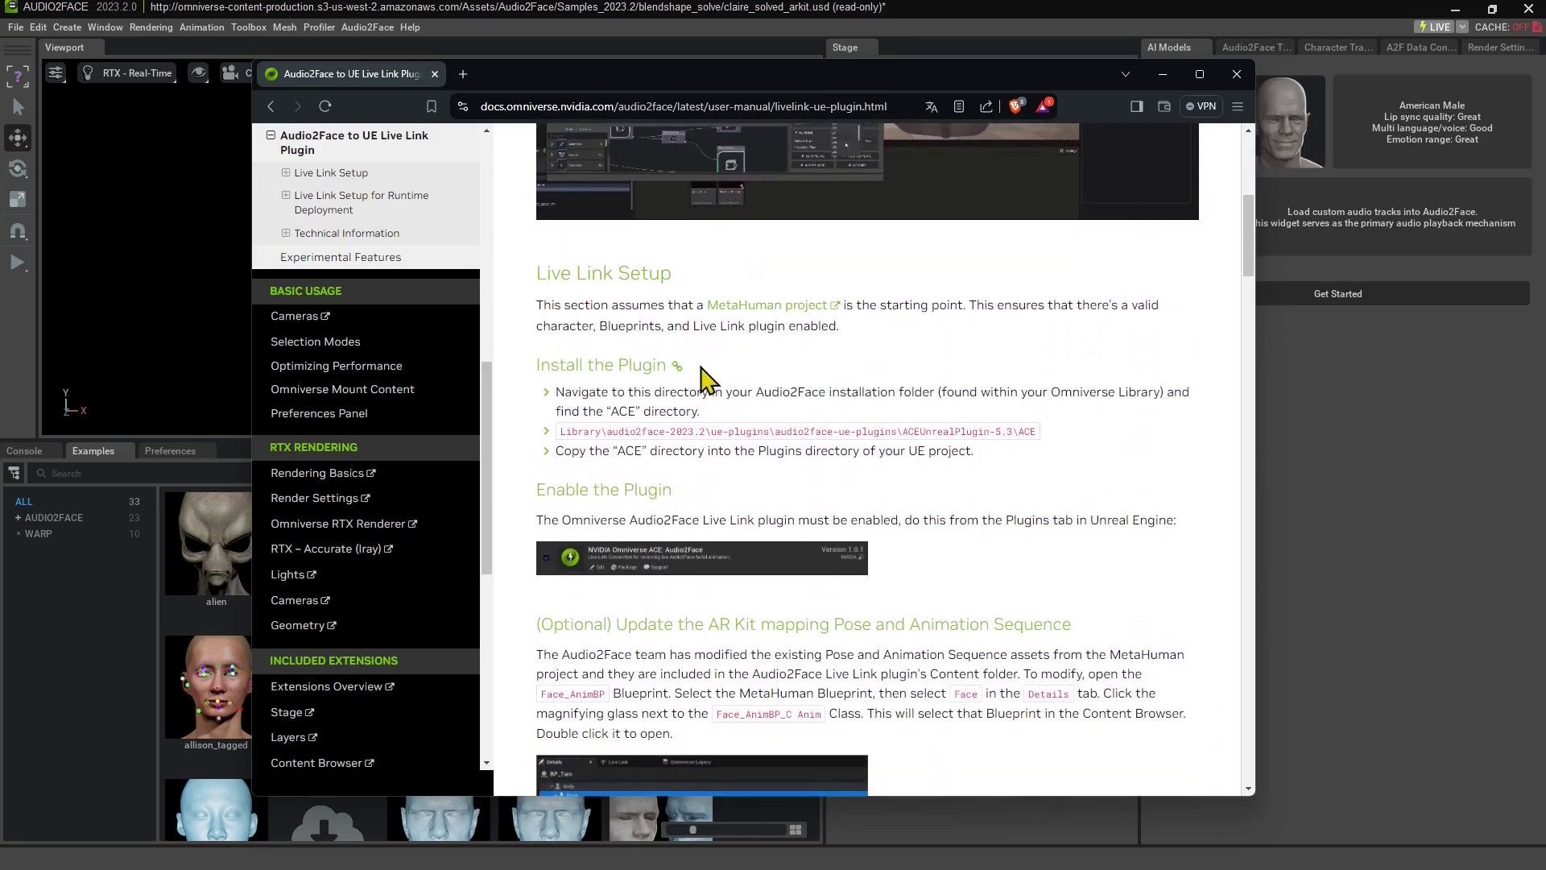
{"action": "scroll", "coordinate": [693, 322], "scroll_direction": "down", "scroll_amount": 1}
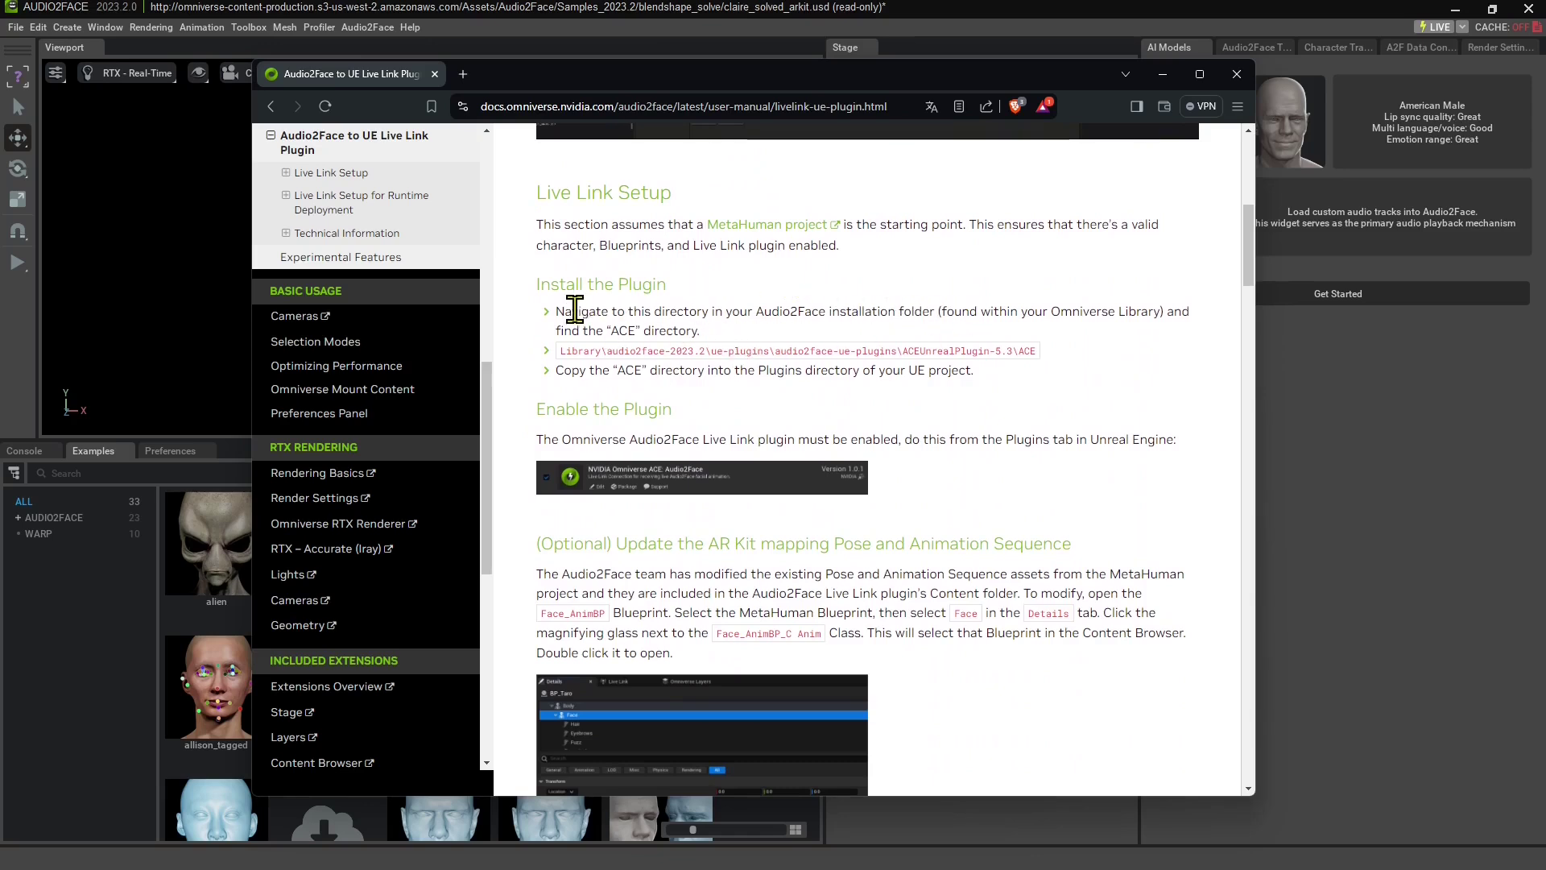
{"action": "left_click_drag", "start_coordinate": [574, 311], "coordinate": [865, 314]}
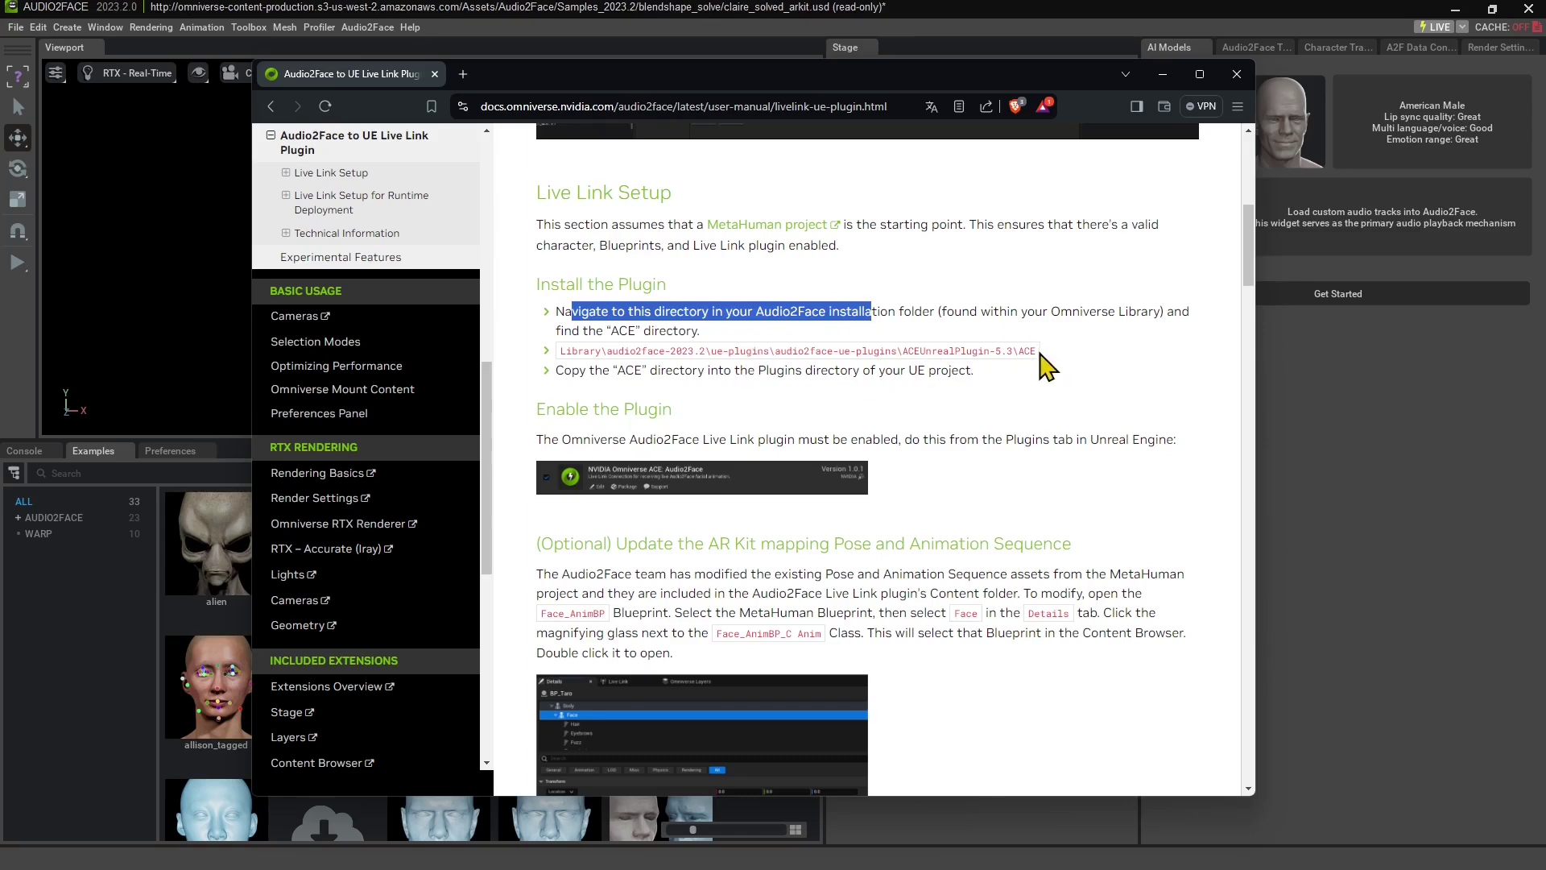
{"action": "left_click_drag", "start_coordinate": [1039, 352], "coordinate": [592, 373]}
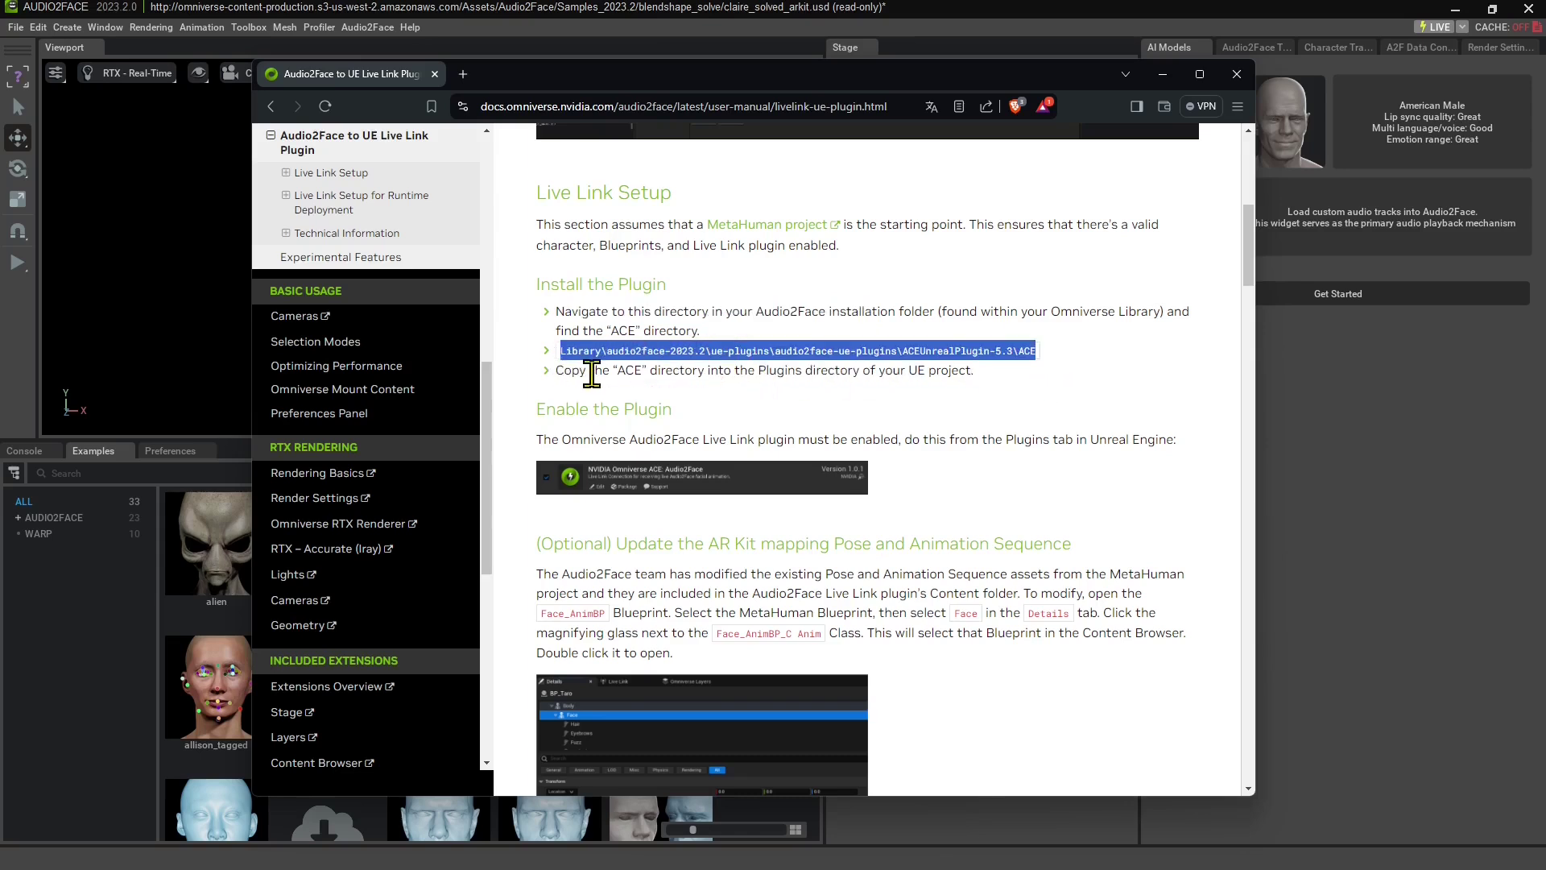
{"action": "scroll", "coordinate": [630, 375], "scroll_direction": "down", "scroll_amount": 1}
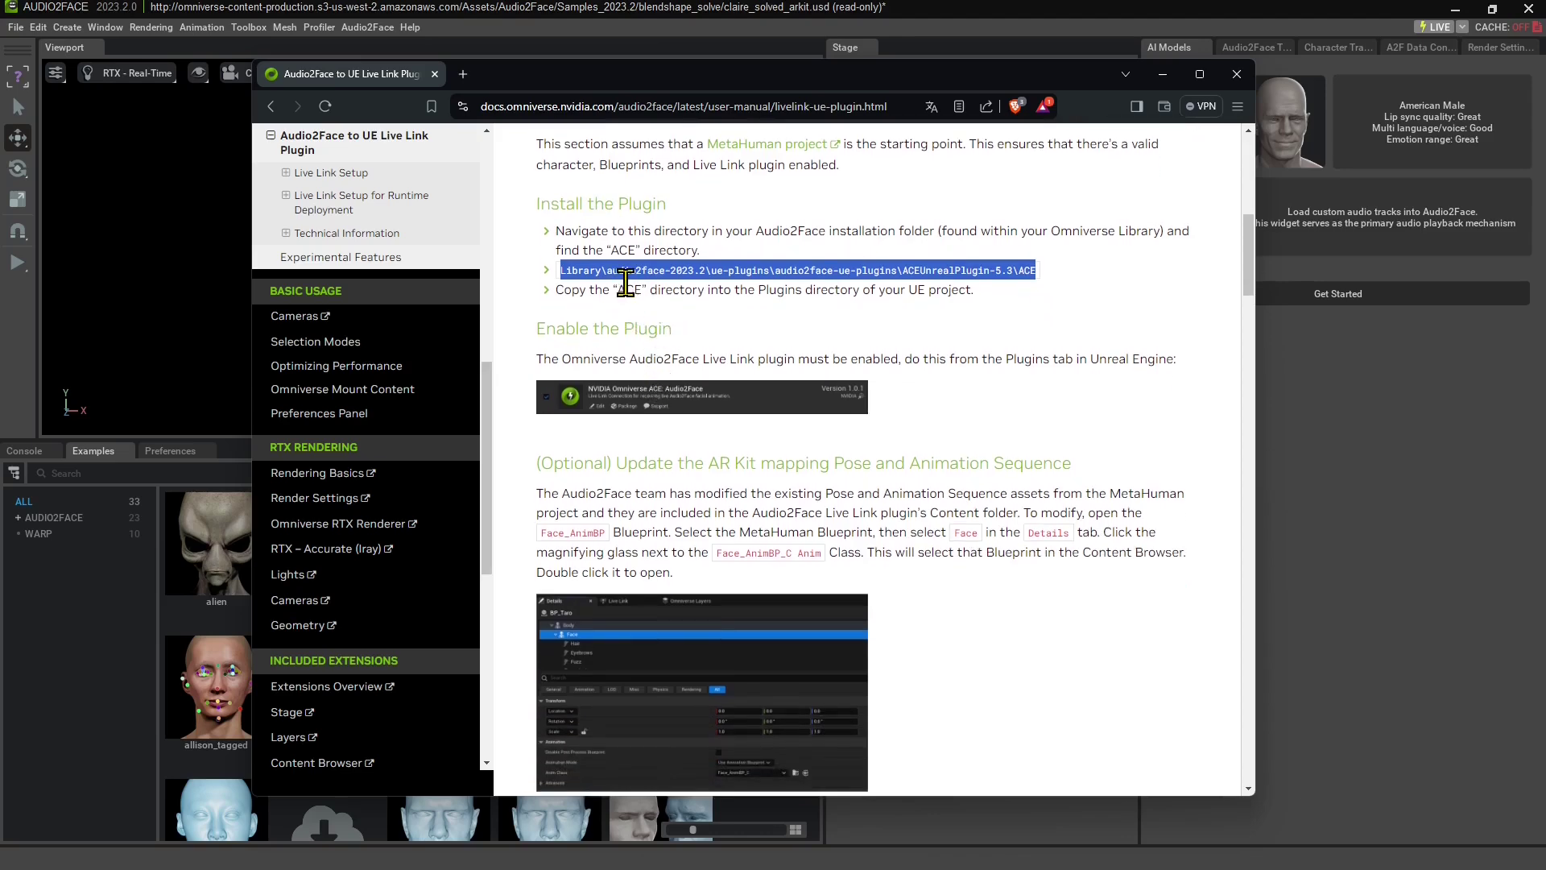
{"action": "double_click", "coordinate": [627, 289]}
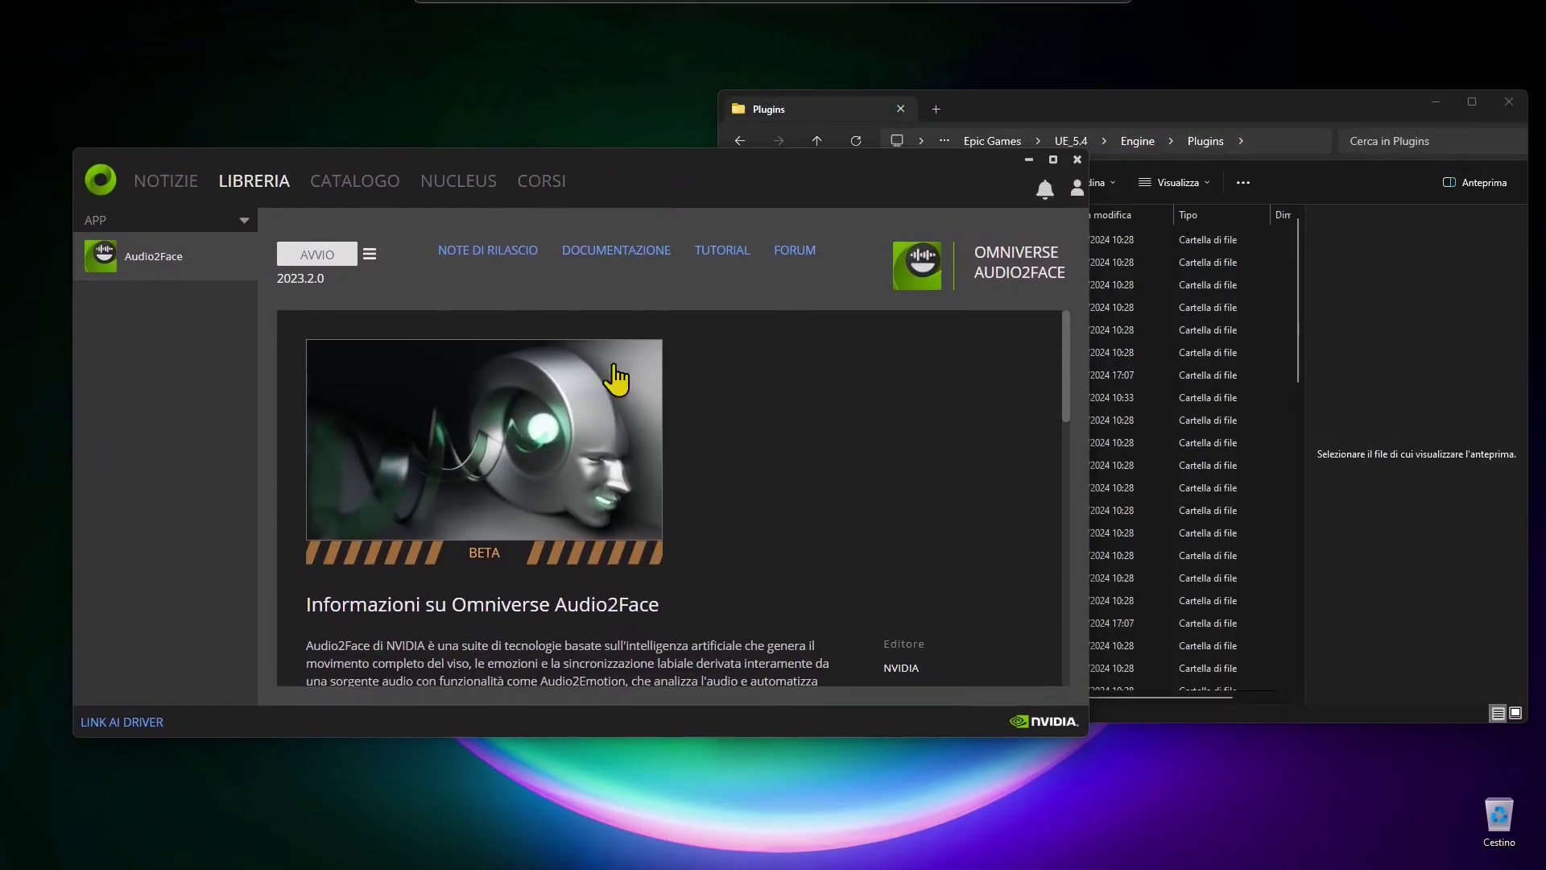
- Open the Audio2Face install folder from its launcher settings (Impostazioni)
{"action": "mouse_move", "coordinate": [677, 180]}
{"action": "left_mouse_down"}
{"action": "mouse_move", "coordinate": [773, 190]}
{"action": "mouse_move", "coordinate": [652, 211]}
{"action": "mouse_move", "coordinate": [667, 191]}
{"action": "left_mouse_up"}
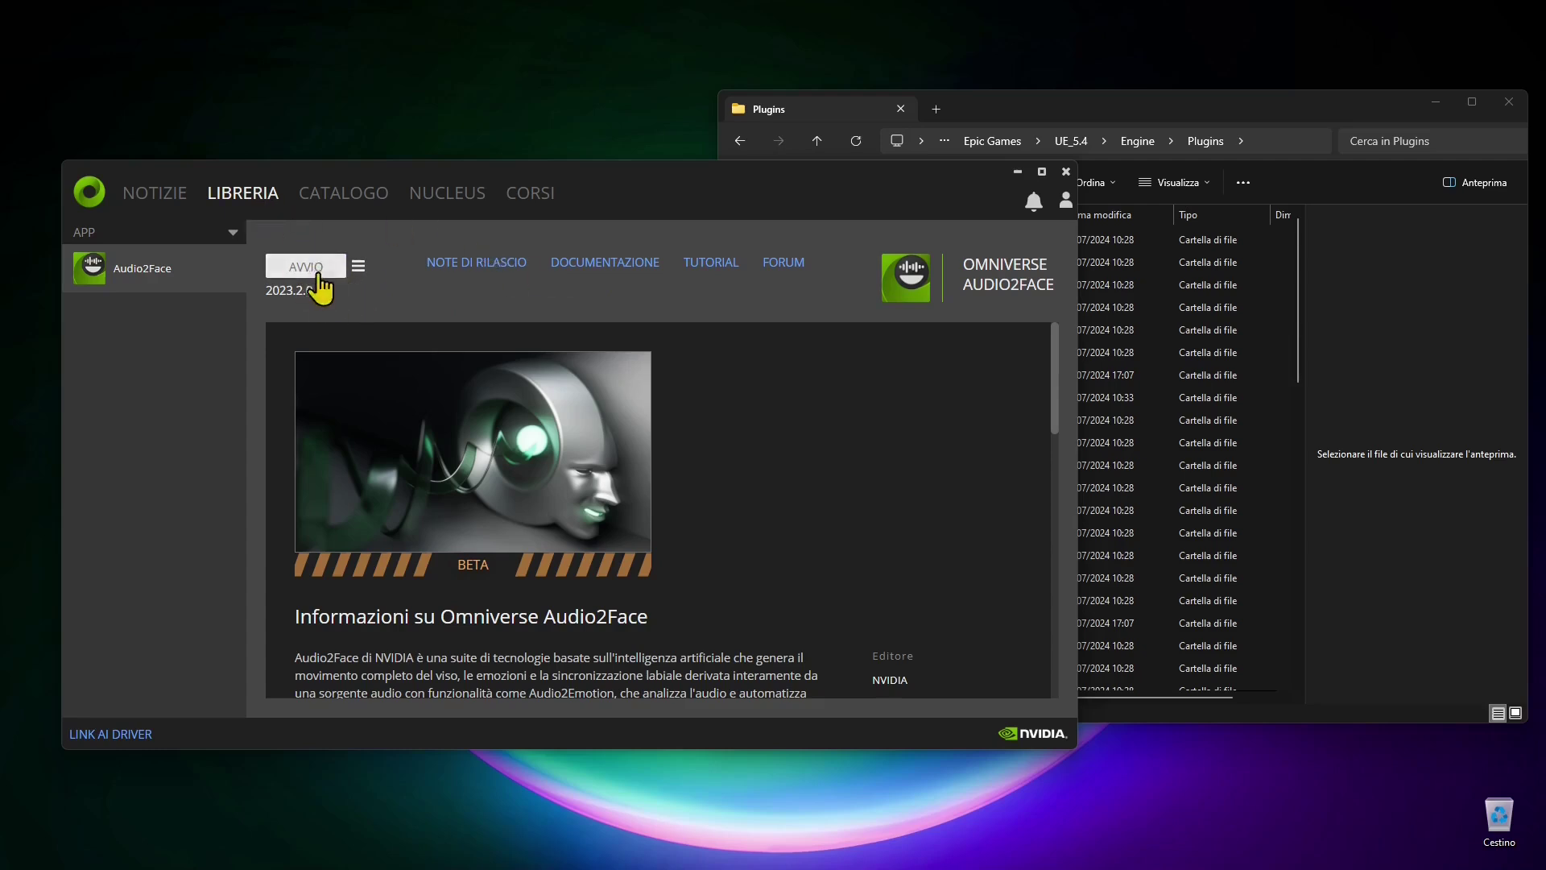
{"action": "left_click", "coordinate": [357, 271]}
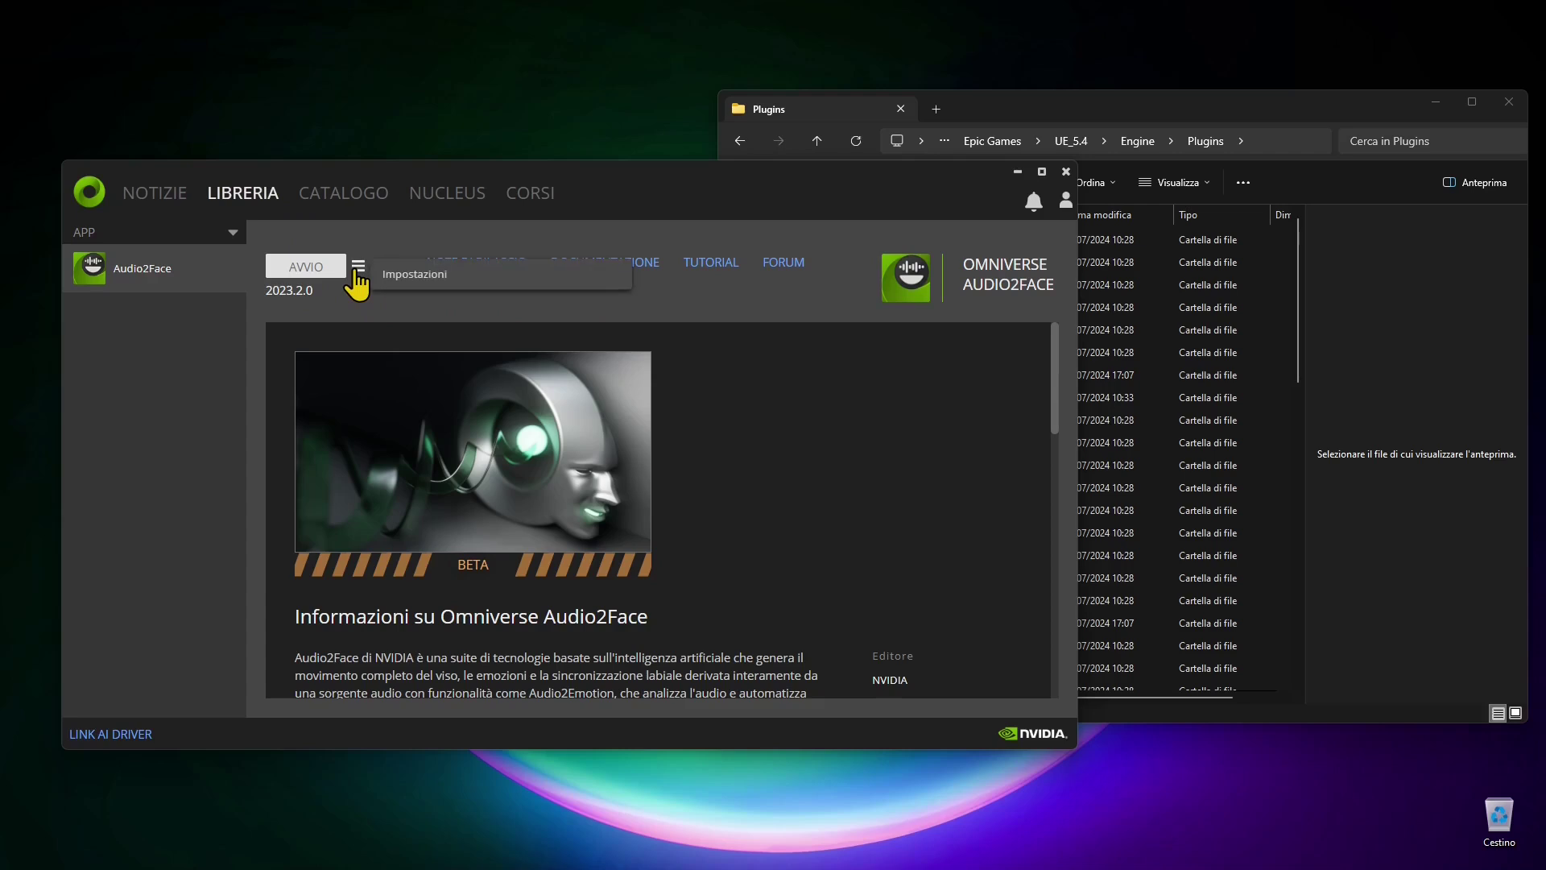
{"action": "left_click", "coordinate": [409, 278]}
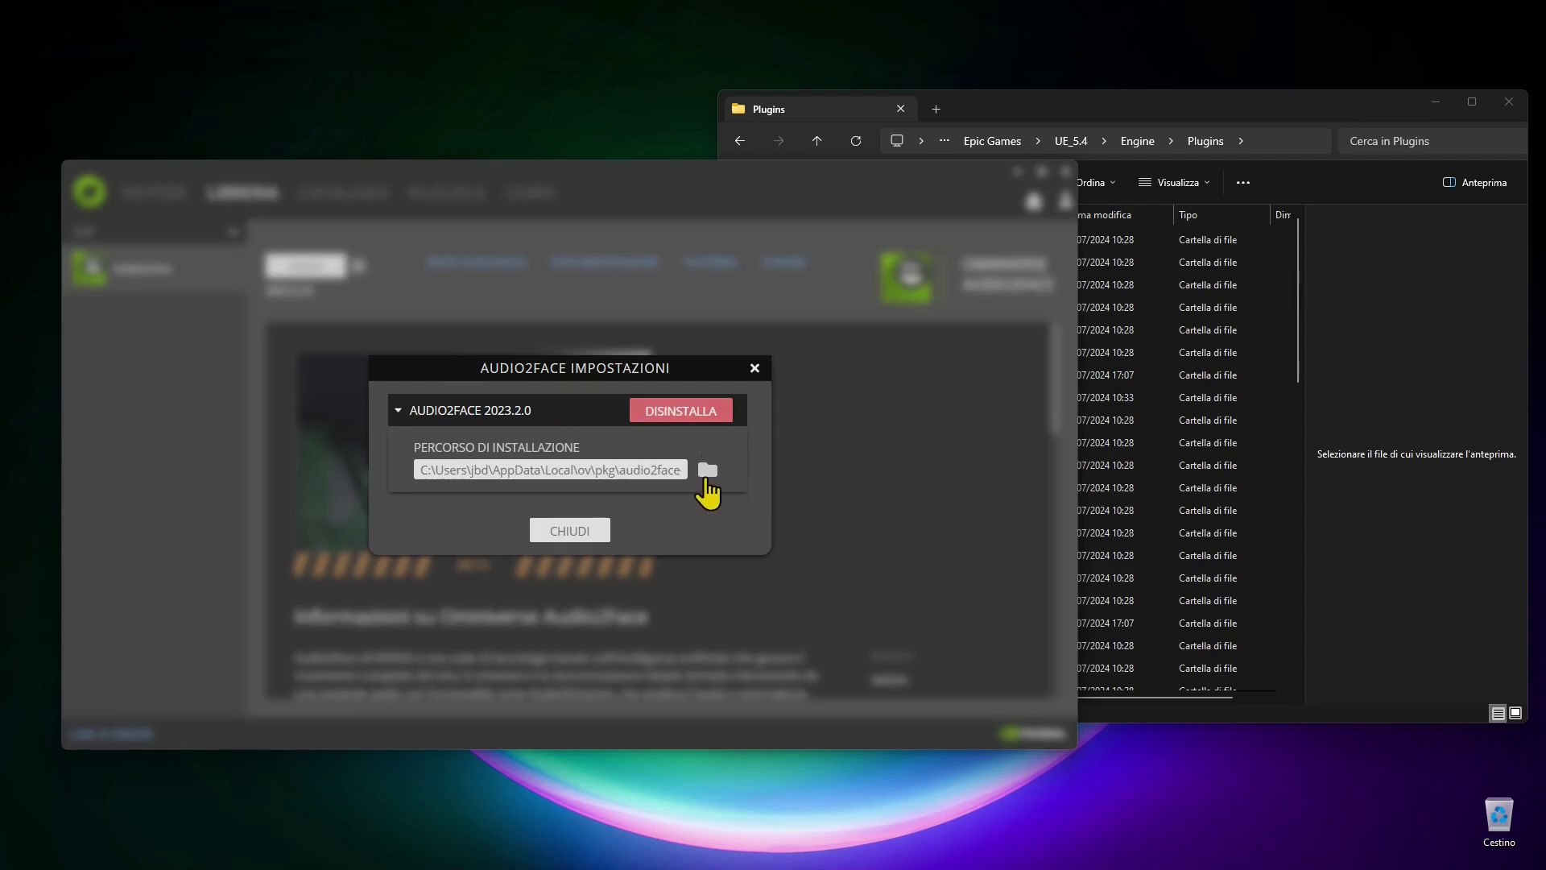
{"action": "left_click", "coordinate": [467, 470]}
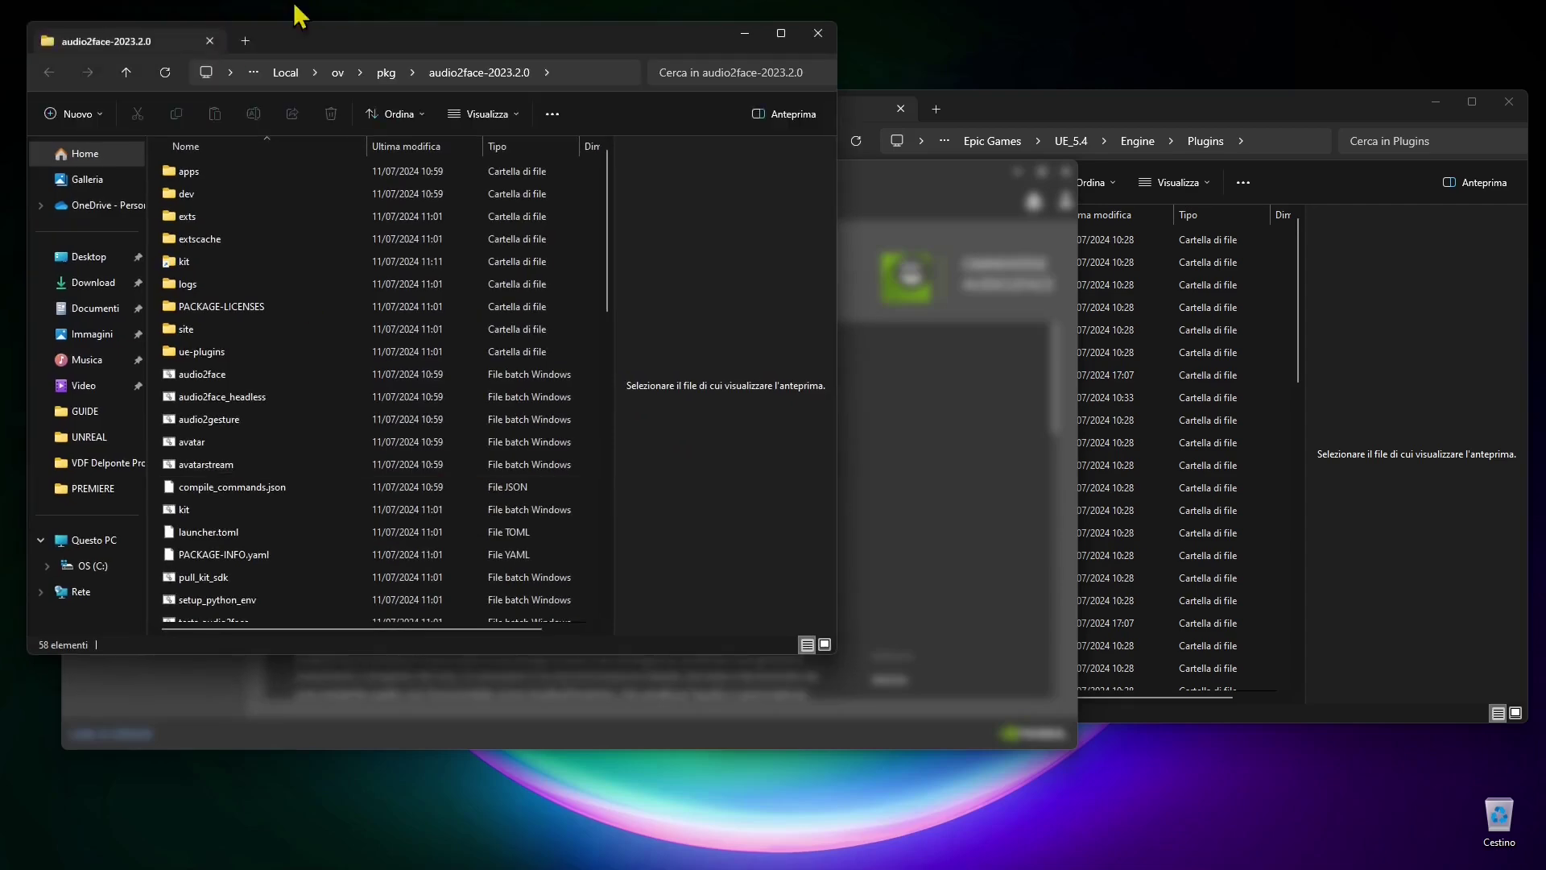
- Close the Audio2Face settings, minimize the launcher, and inspect the install folder's path
{"action": "left_click_drag", "start_coordinate": [423, 35], "coordinate": [450, 106]}
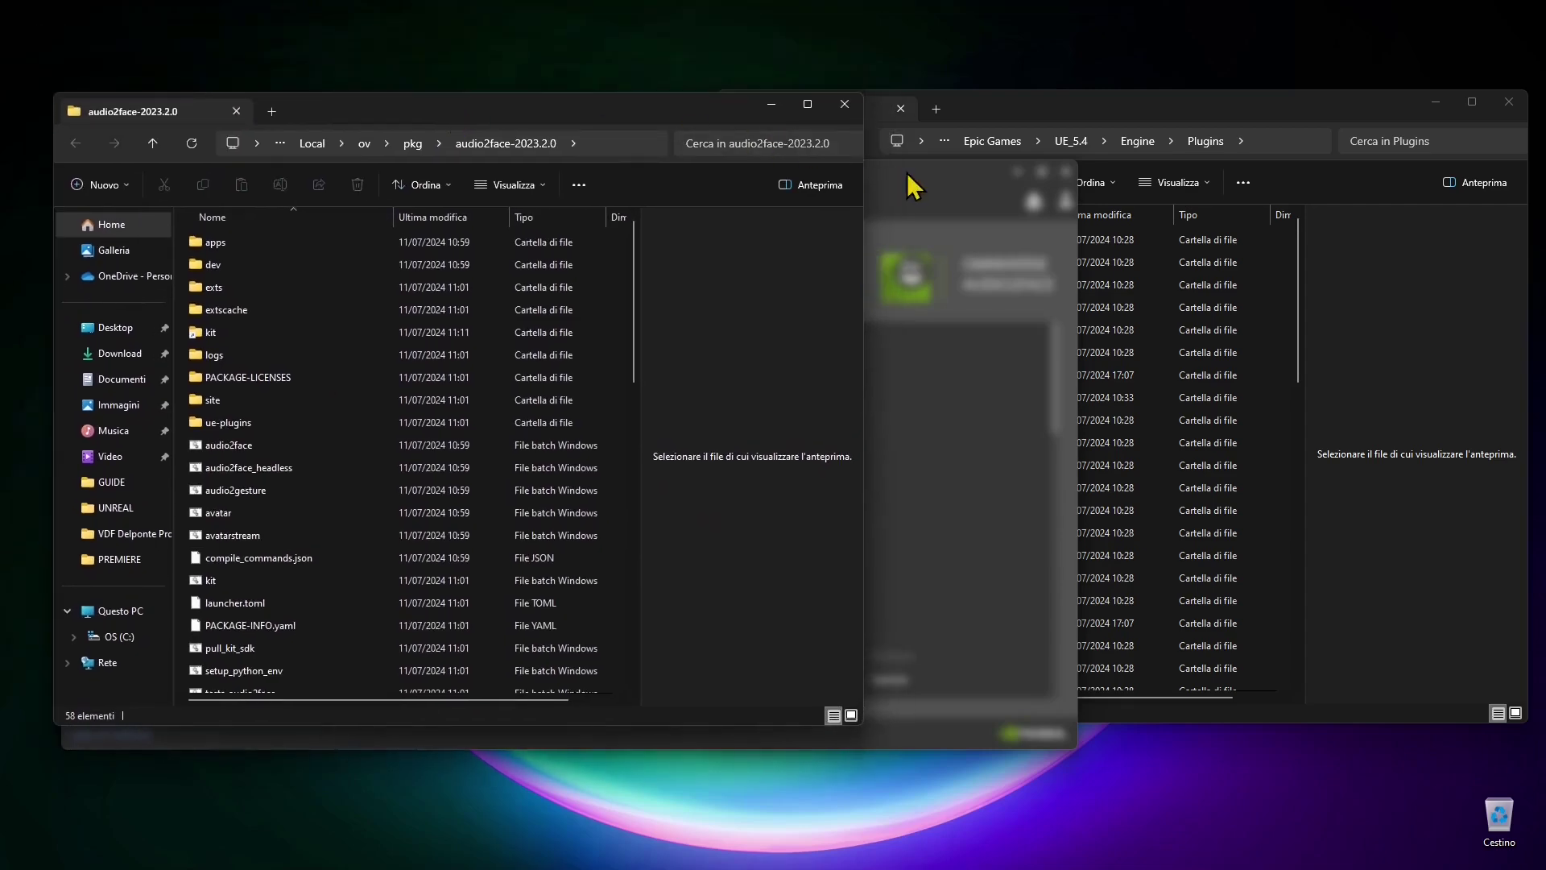
{"action": "left_click", "coordinate": [950, 185]}
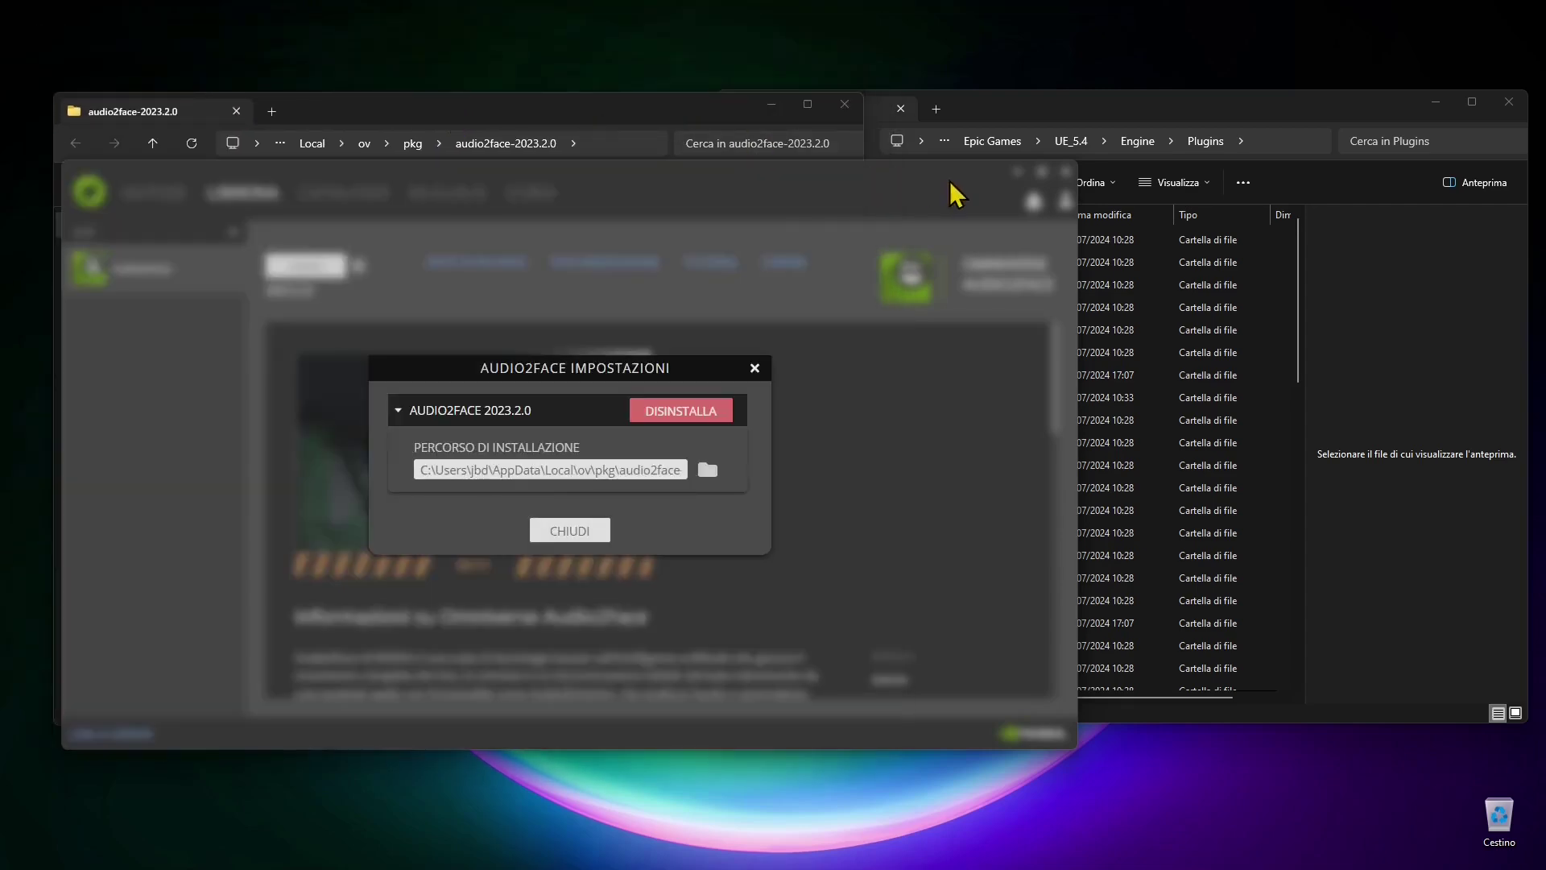
{"action": "left_click", "coordinate": [754, 368]}
{"action": "left_click", "coordinate": [1017, 174]}
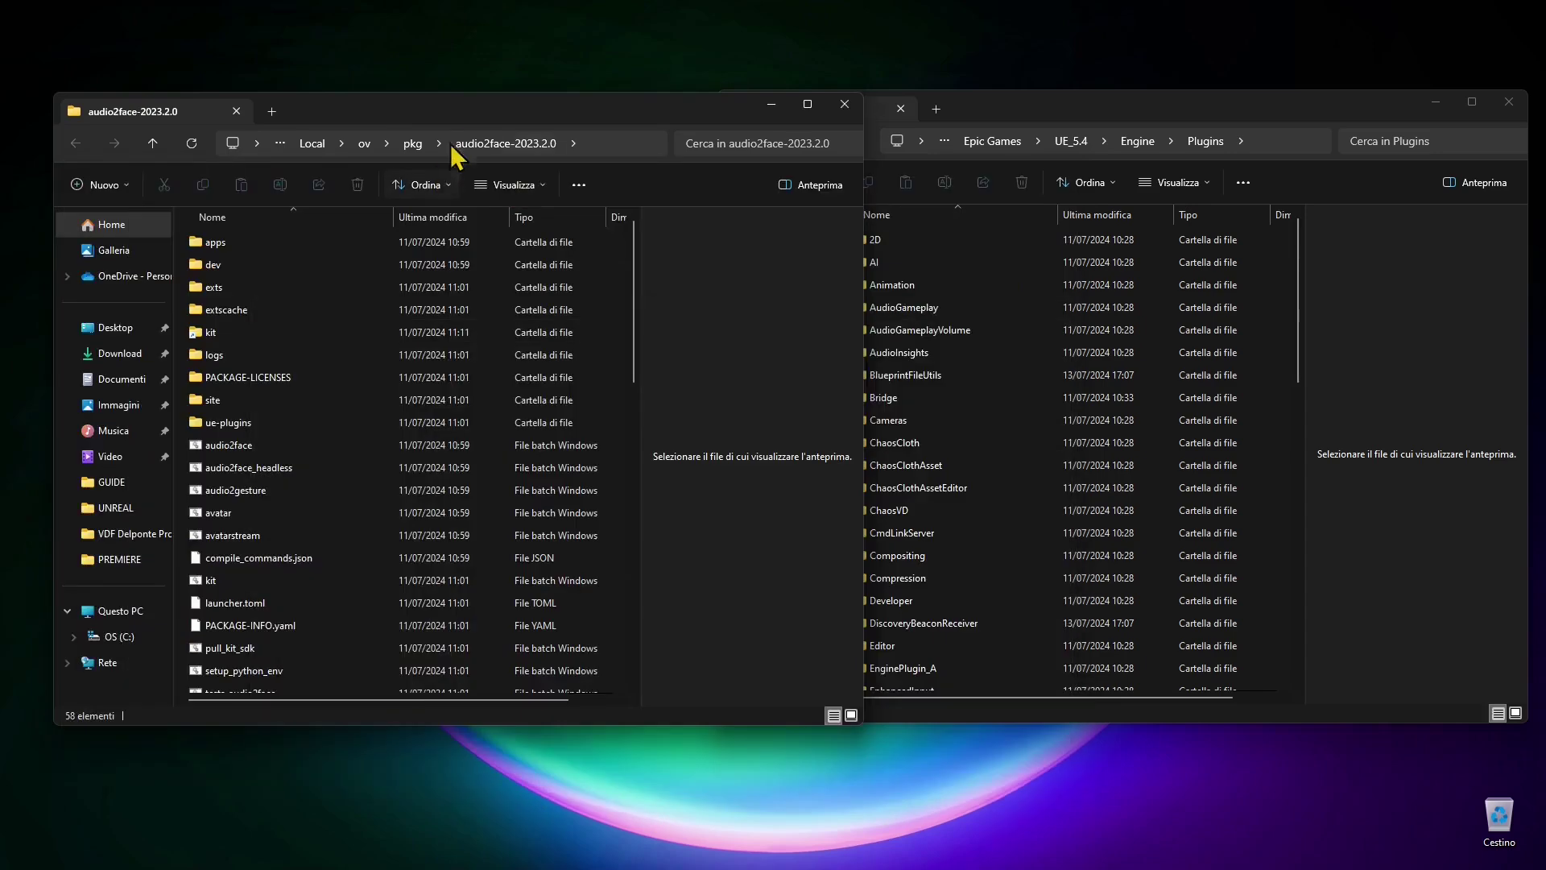
{"action": "left_click_drag", "start_coordinate": [466, 127], "coordinate": [428, 141]}
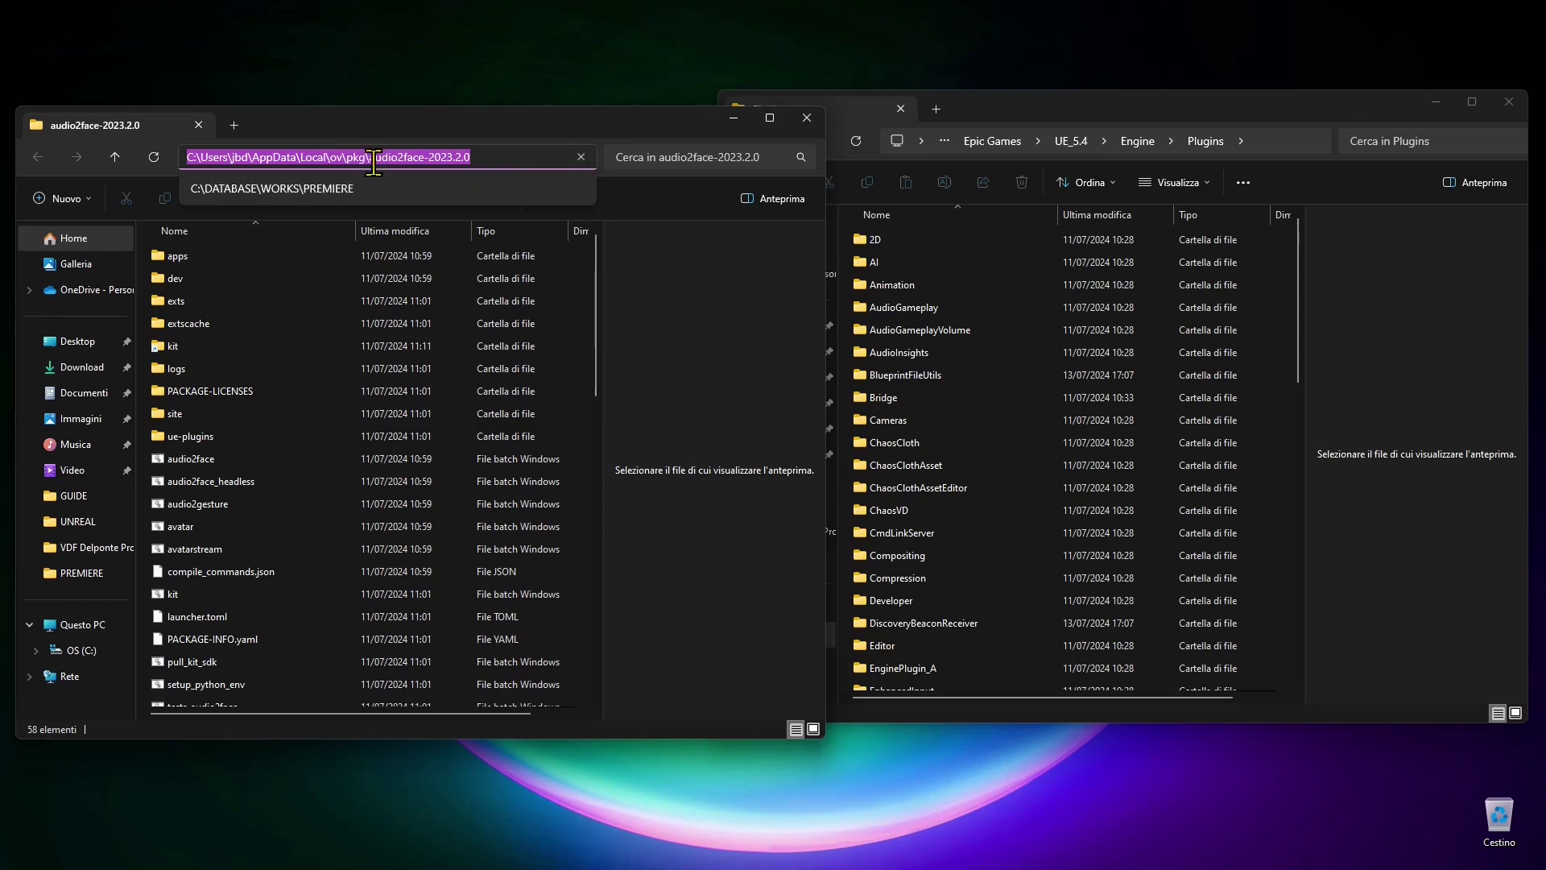
{"action": "left_click", "coordinate": [499, 157]}
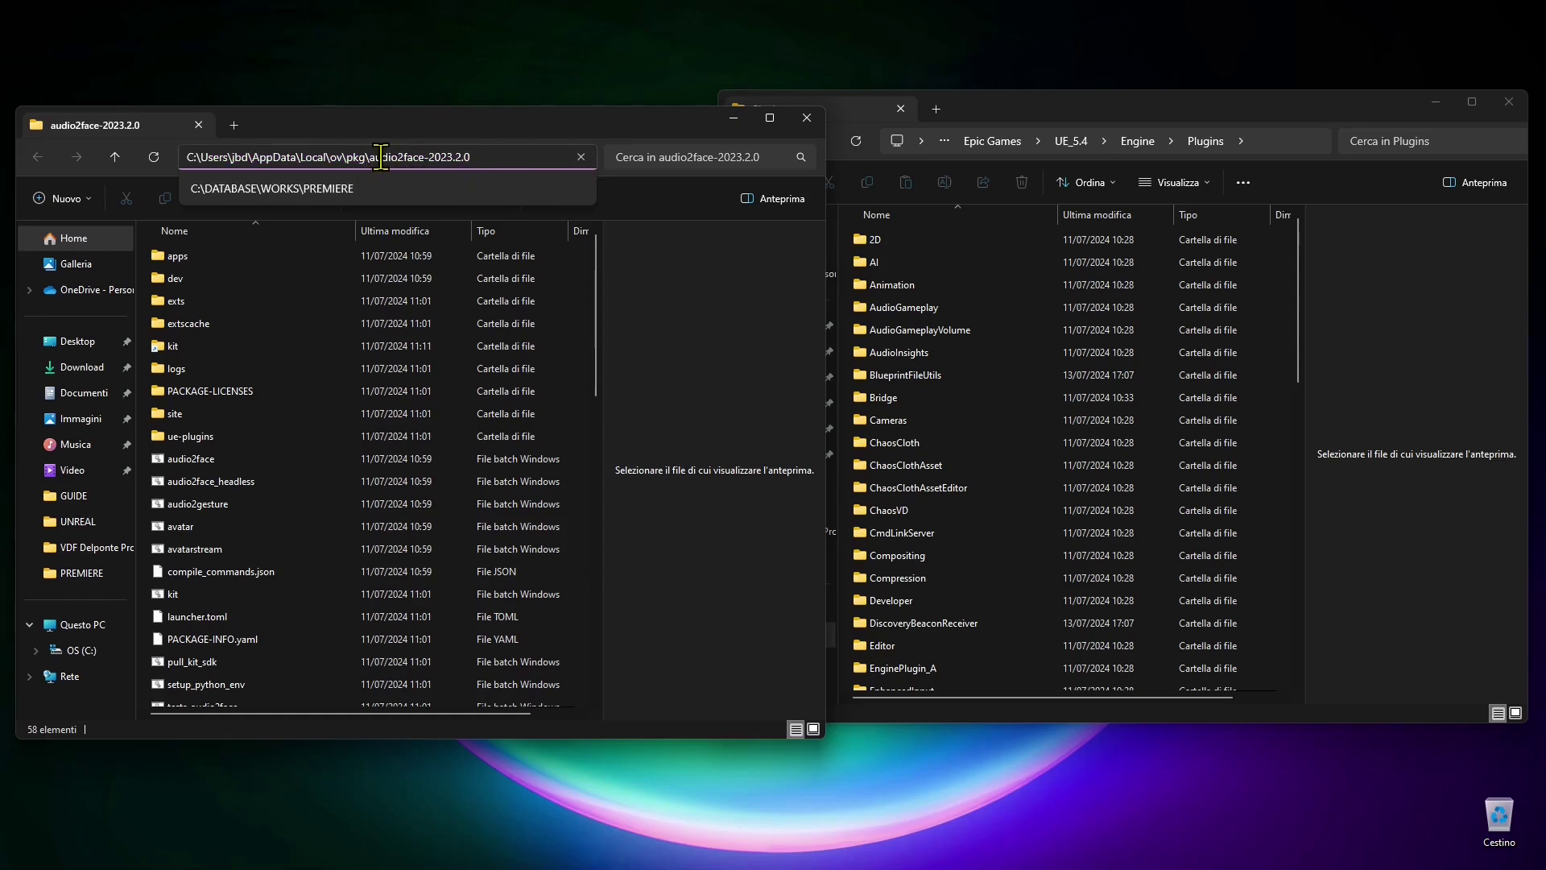
{"action": "left_click_drag", "start_coordinate": [520, 162], "coordinate": [179, 161]}
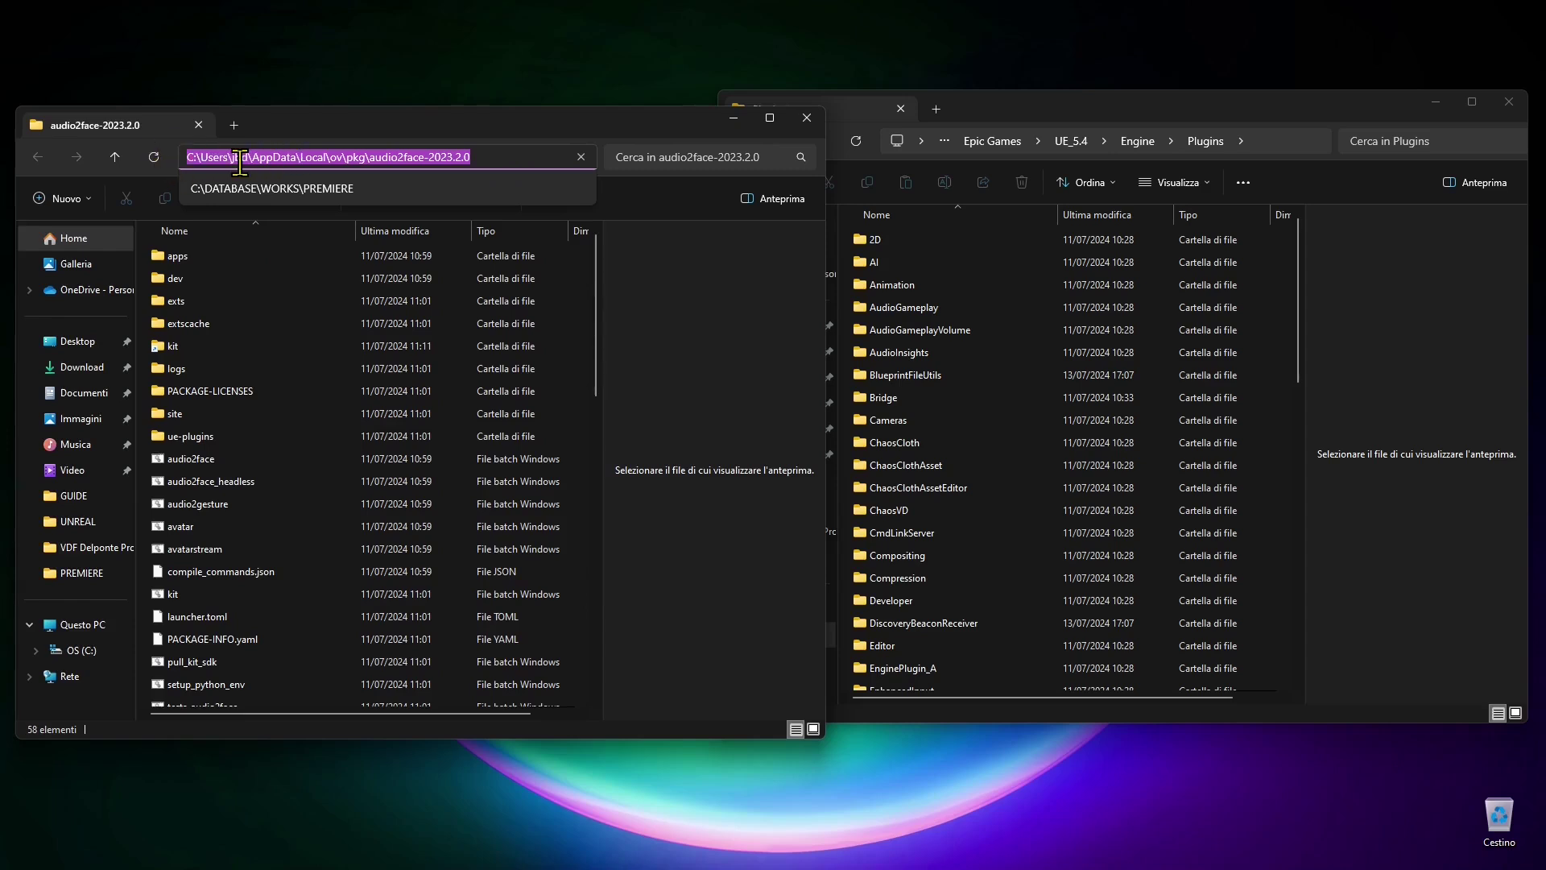
{"action": "left_click", "coordinate": [243, 162]}
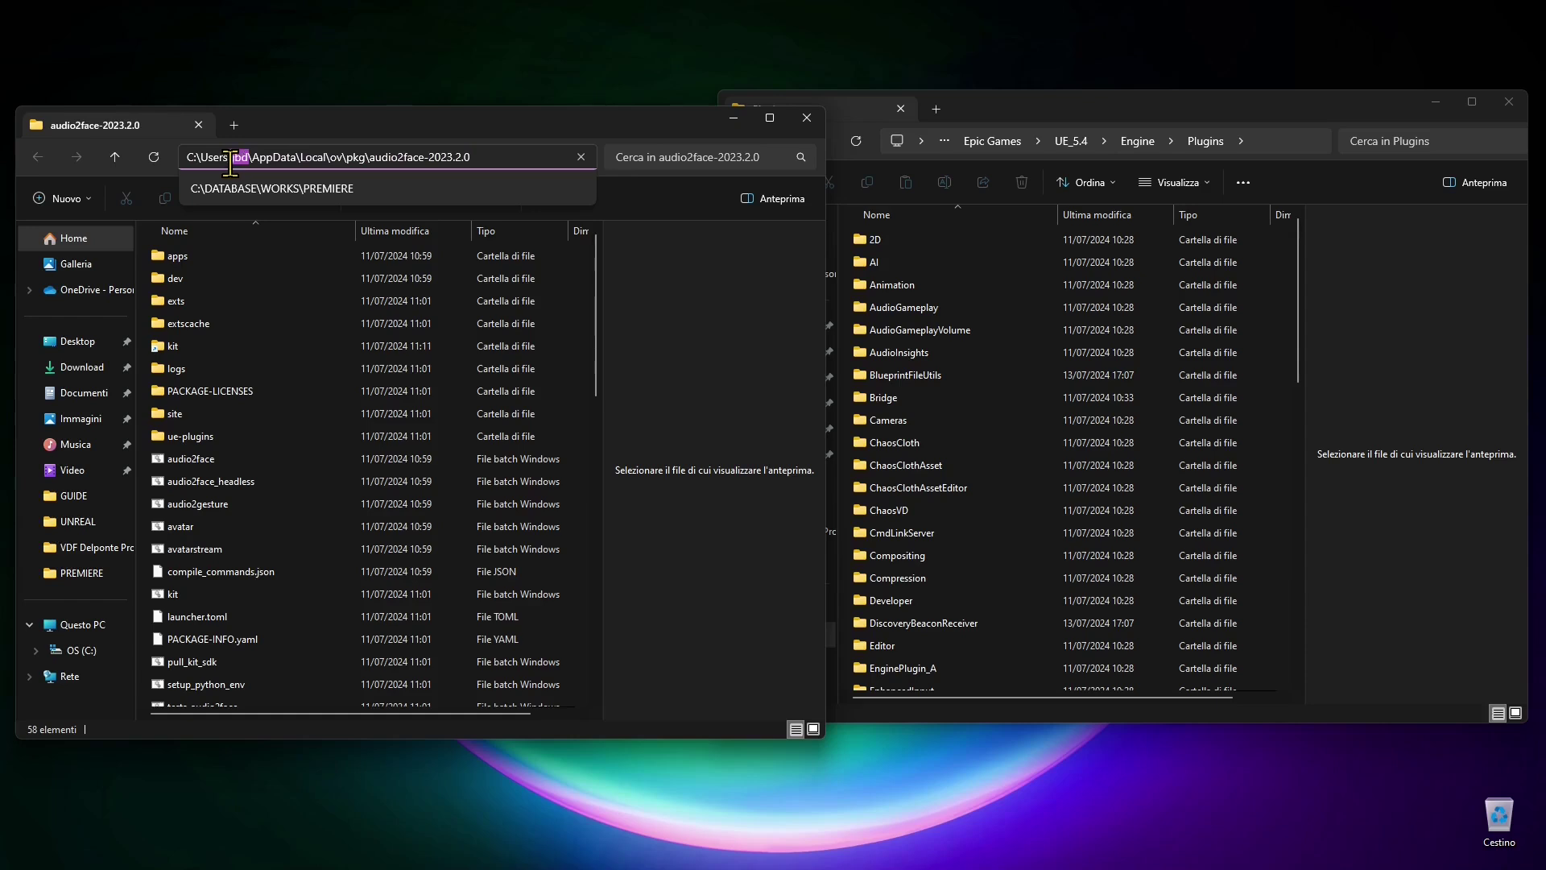
{"action": "left_click_drag", "start_coordinate": [230, 164], "coordinate": [482, 165]}
- Inspect the UE_5.4 Engine Plugins path and place that window beside the install folder
{"action": "left_click_drag", "start_coordinate": [1081, 112], "coordinate": [1093, 152]}
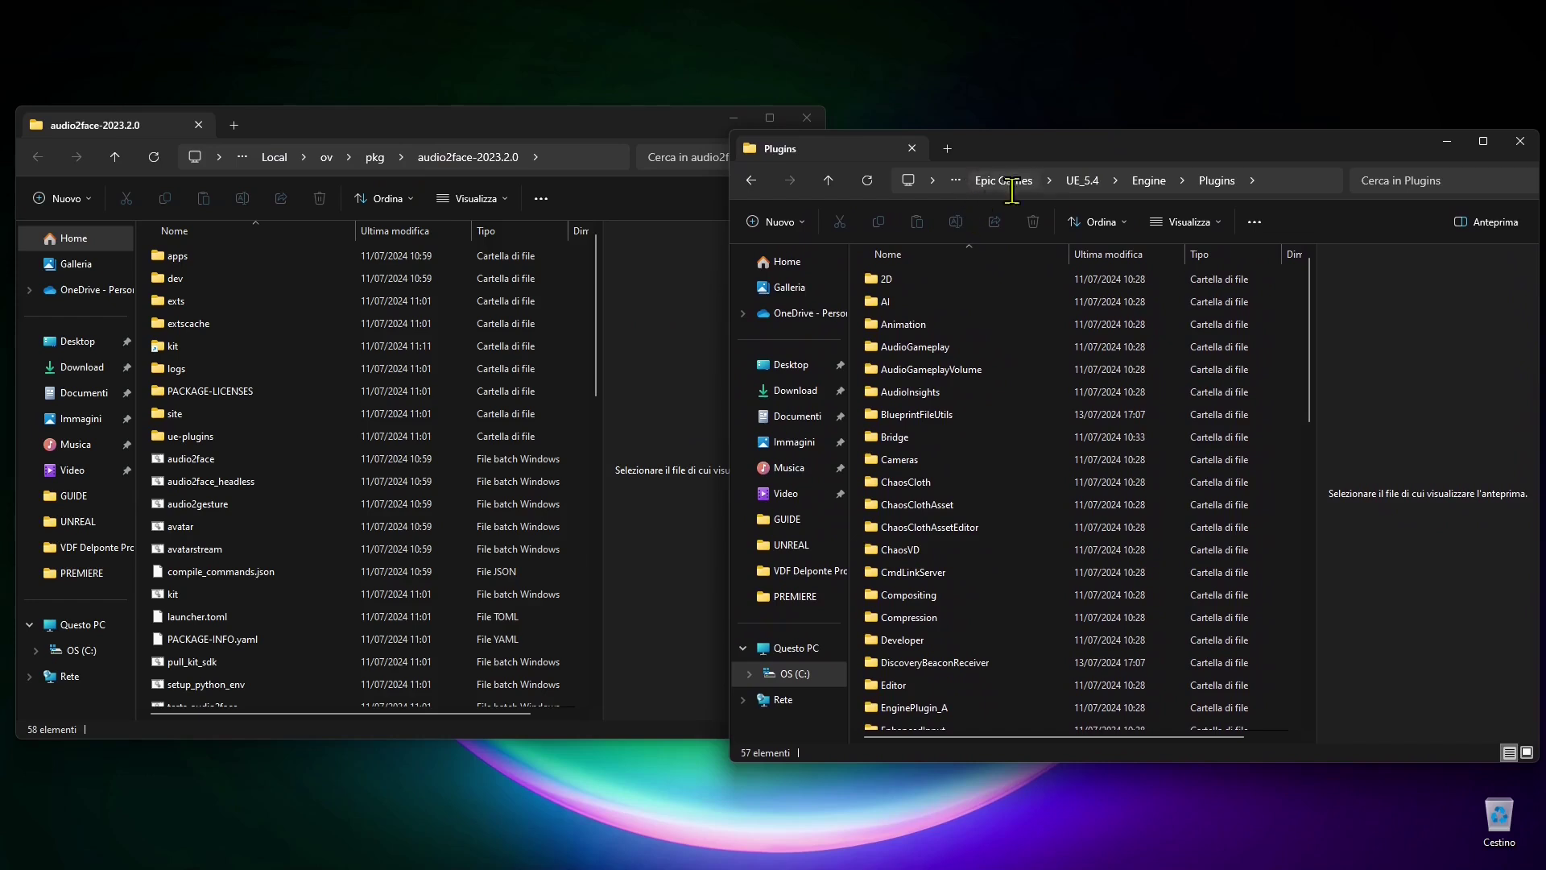
{"action": "left_click", "coordinate": [1282, 183]}
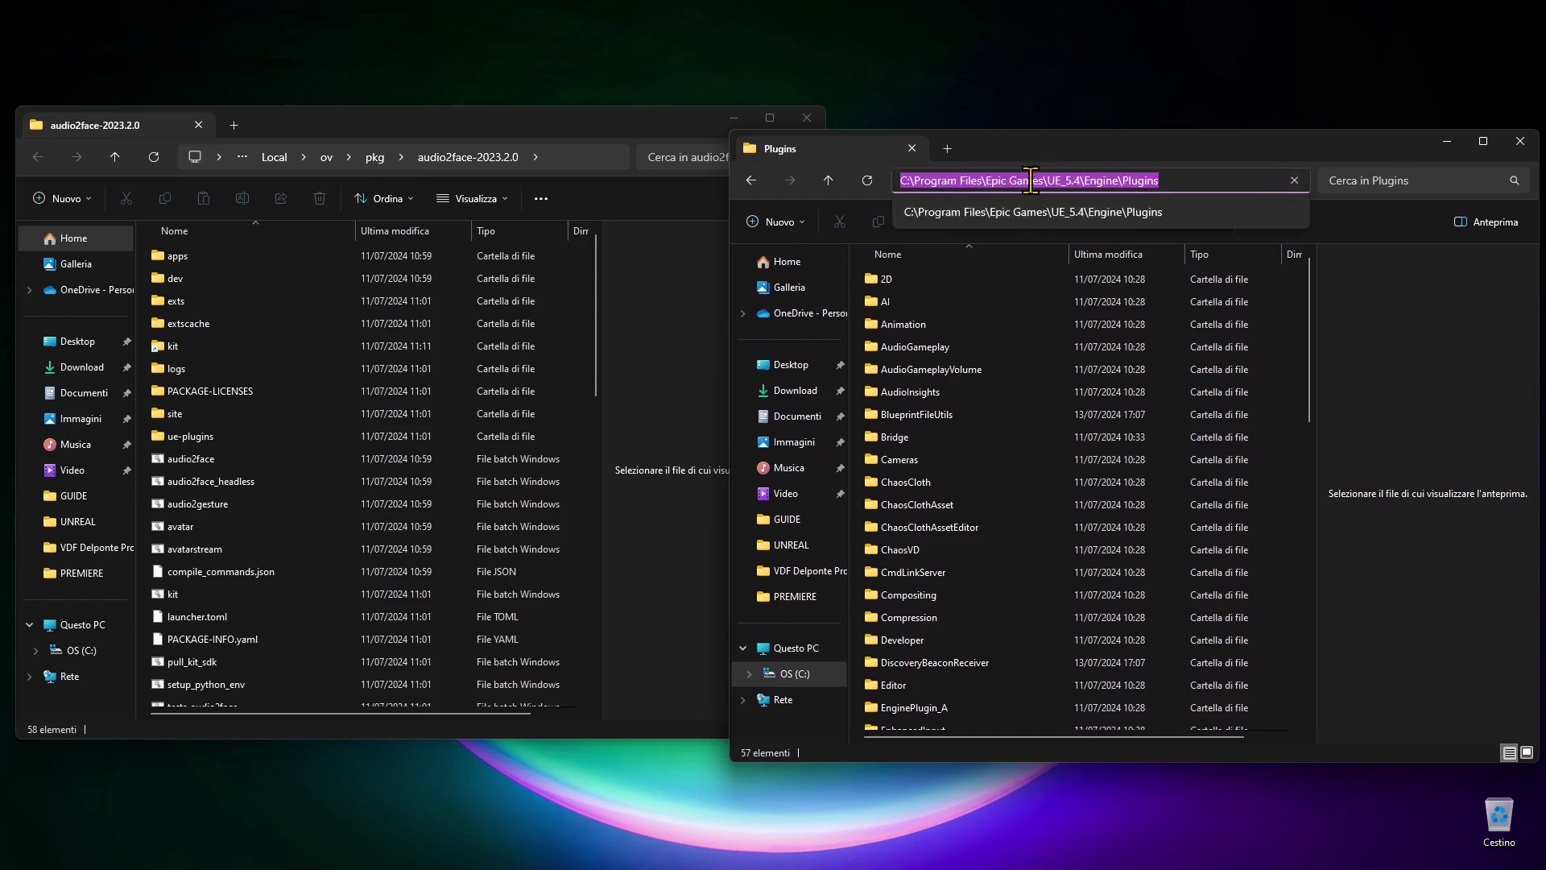
{"action": "left_click", "coordinate": [1145, 180]}
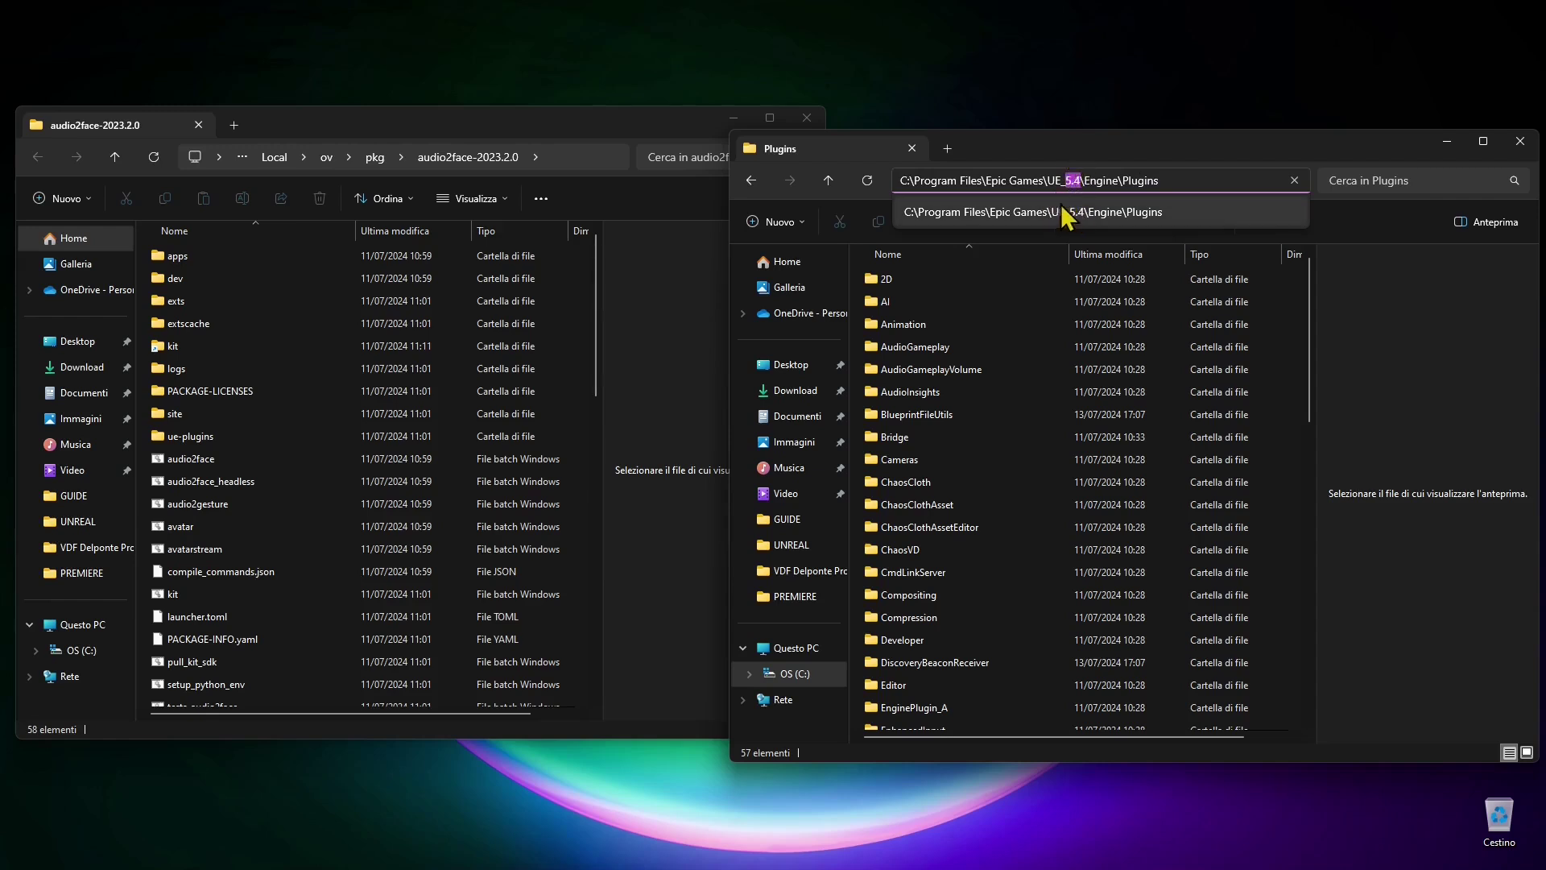
{"action": "left_click", "coordinate": [960, 180]}
{"action": "left_click_drag", "start_coordinate": [902, 180], "coordinate": [1160, 180]}
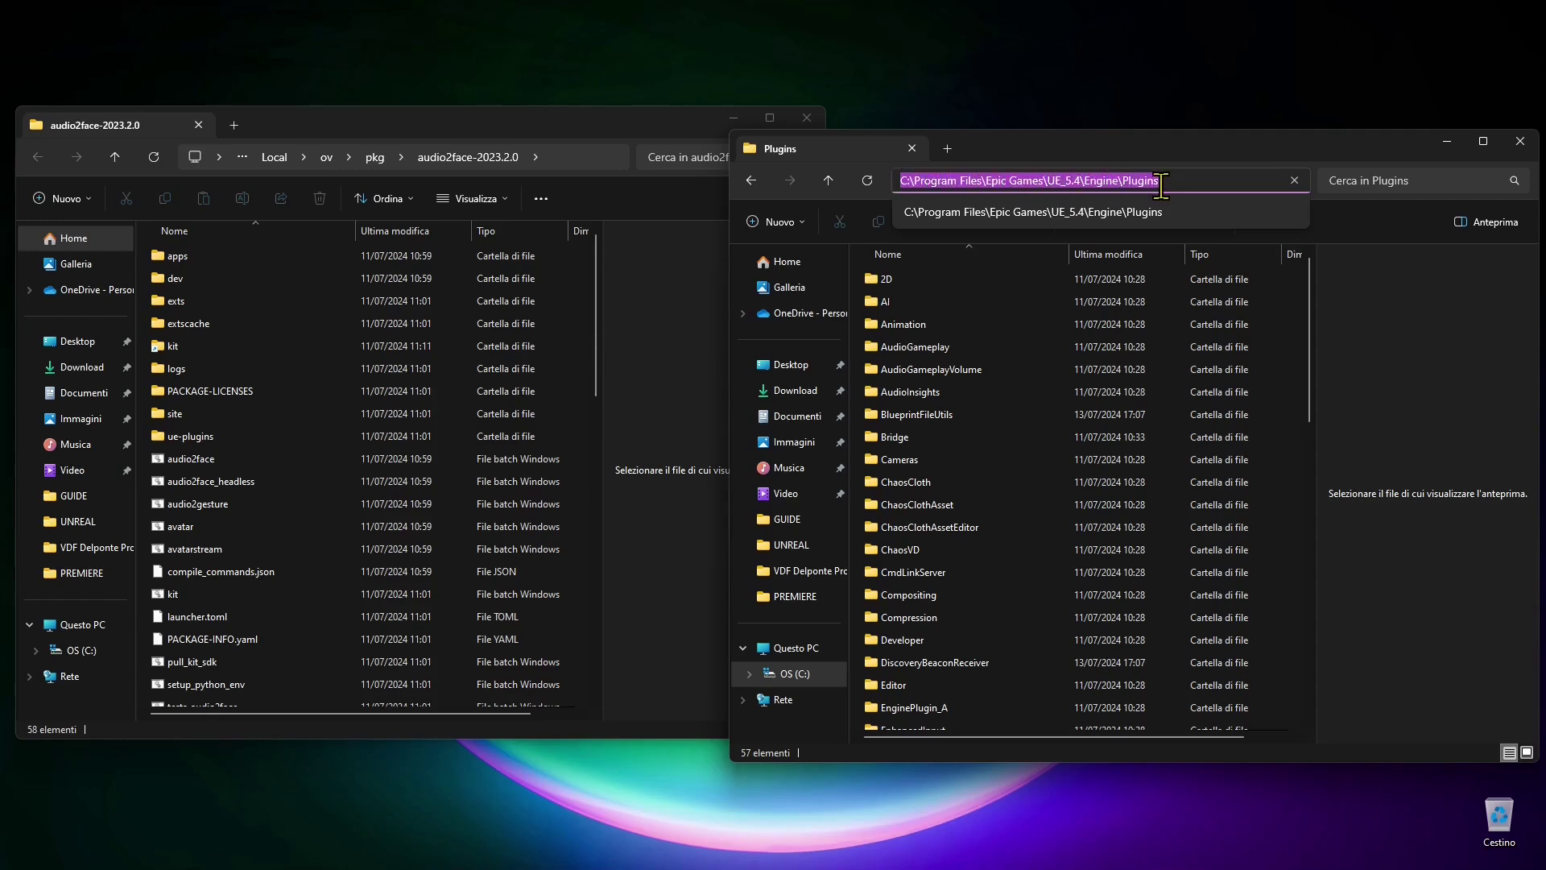
{"action": "left_click", "coordinate": [1138, 147]}
{"action": "left_click_drag", "start_coordinate": [1059, 148], "coordinate": [984, 133]}
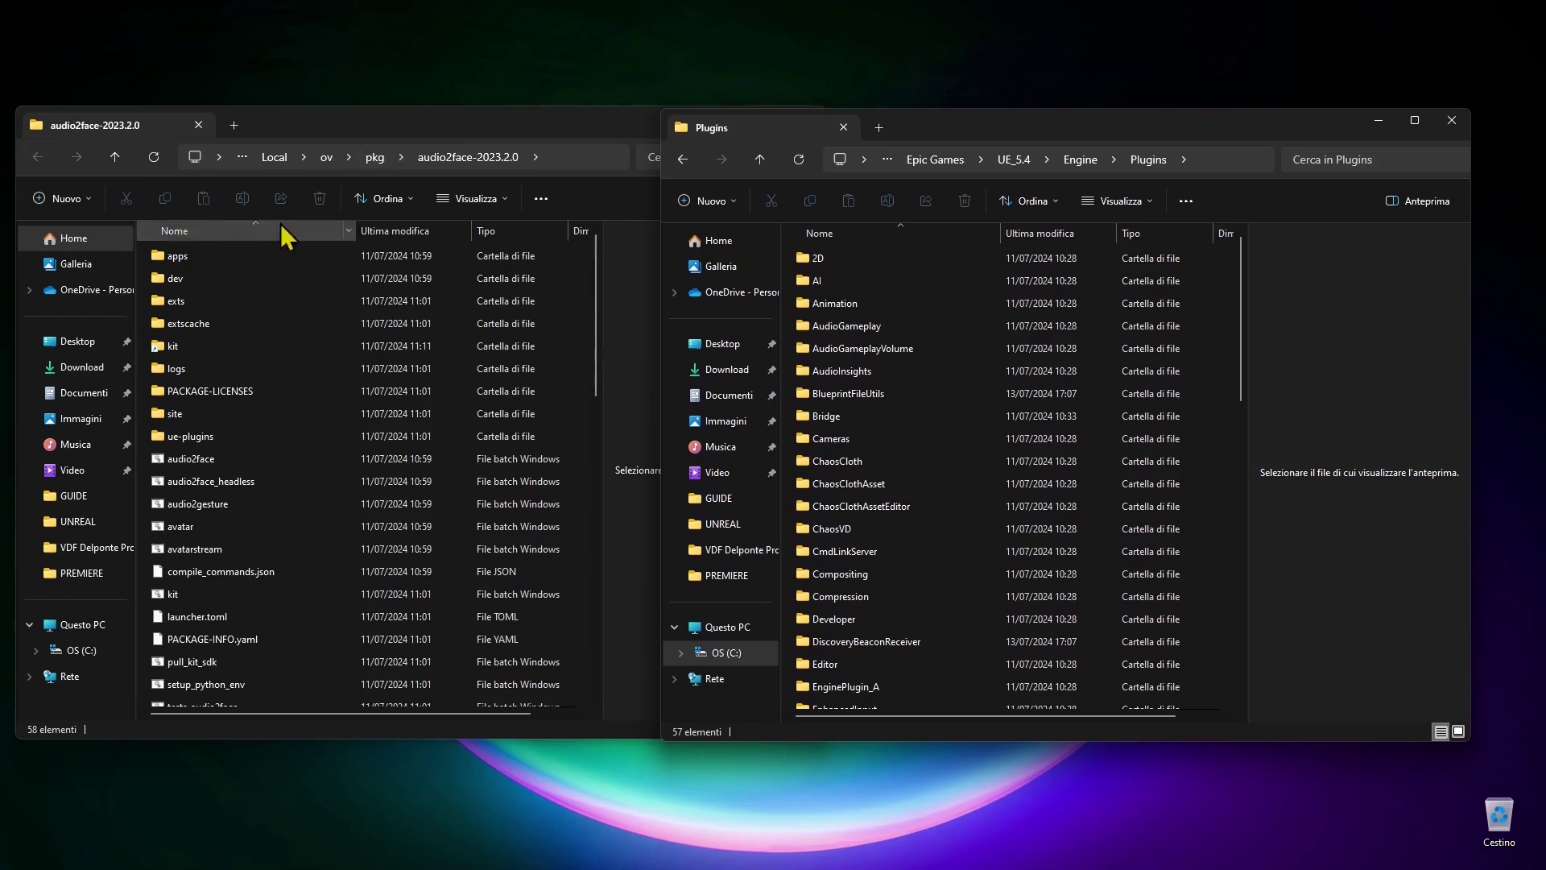
- Copy the ACE folder from ue-plugins\audio2face-ue-plugins\ACEUnrealPlugin-5.3
{"action": "left_click", "coordinate": [201, 437]}
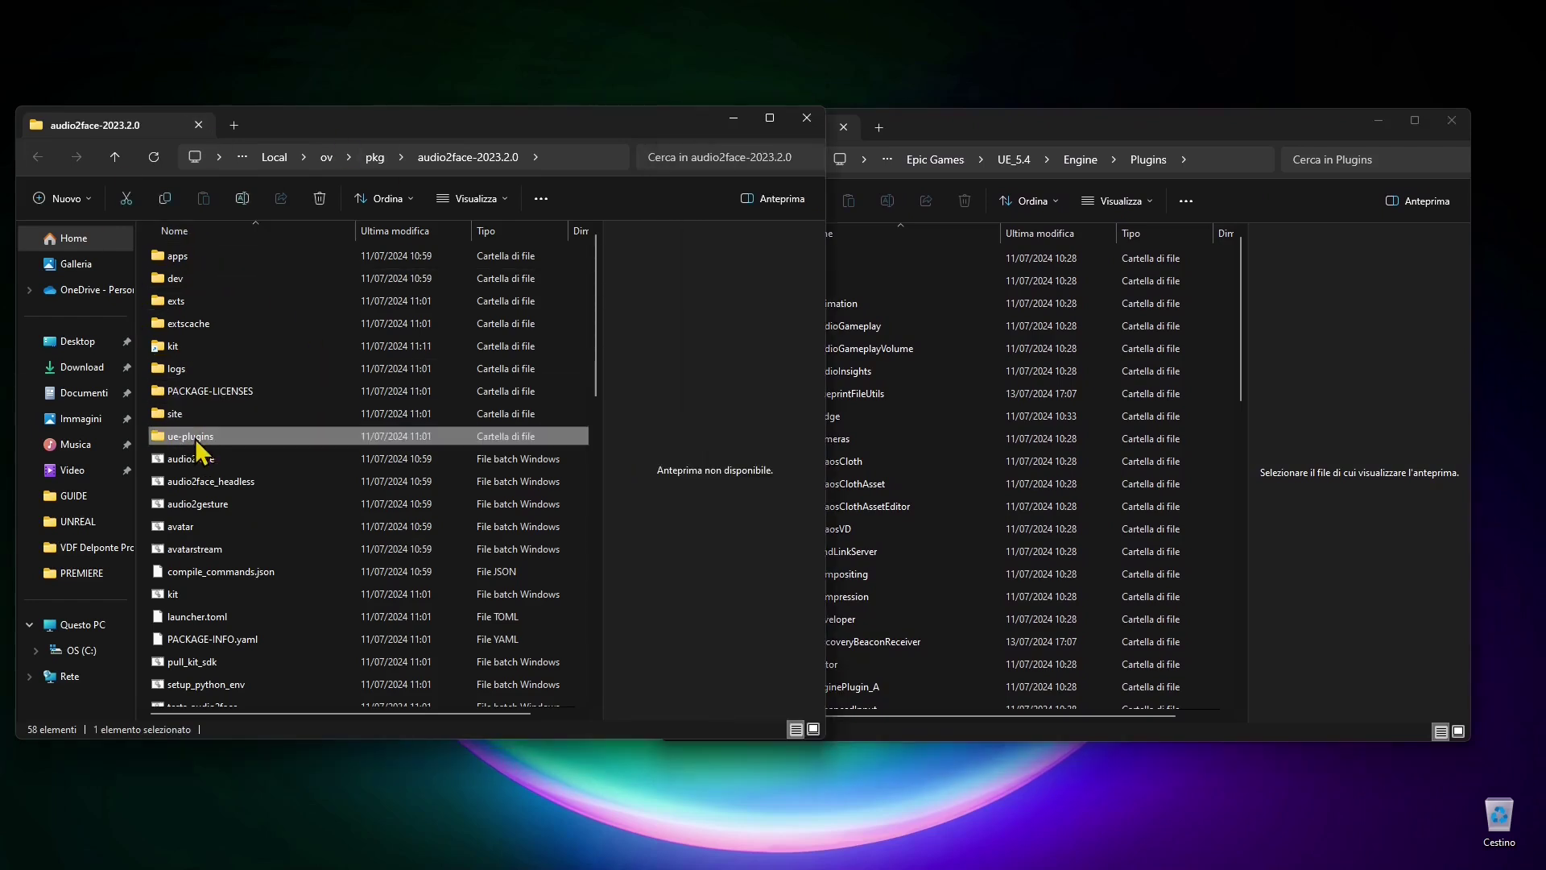
{"action": "double_click", "coordinate": [206, 437]}
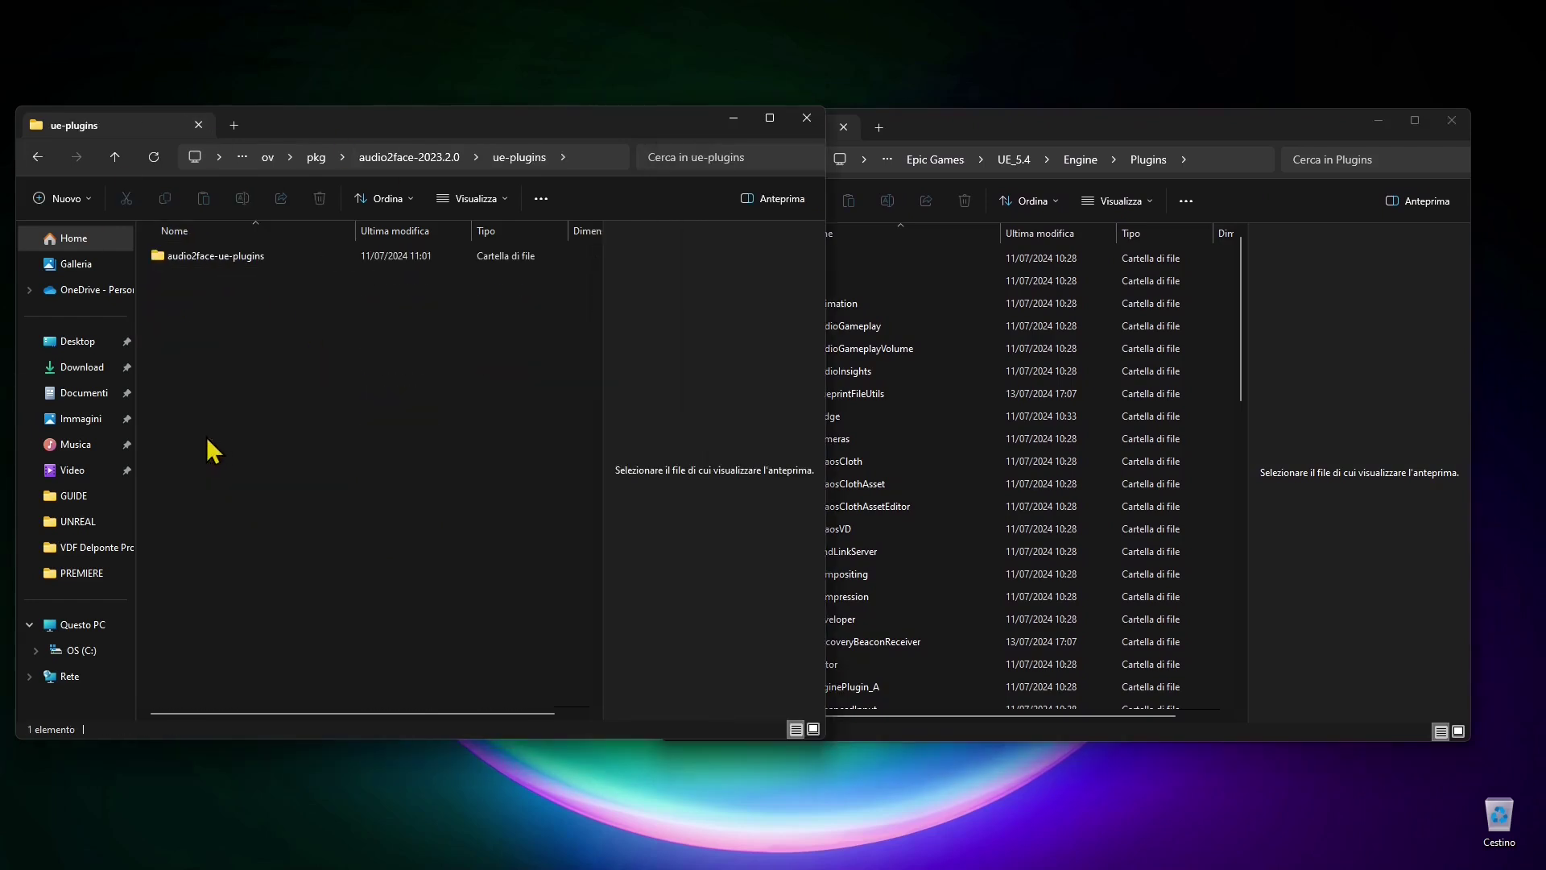
{"action": "left_click", "coordinate": [211, 259]}
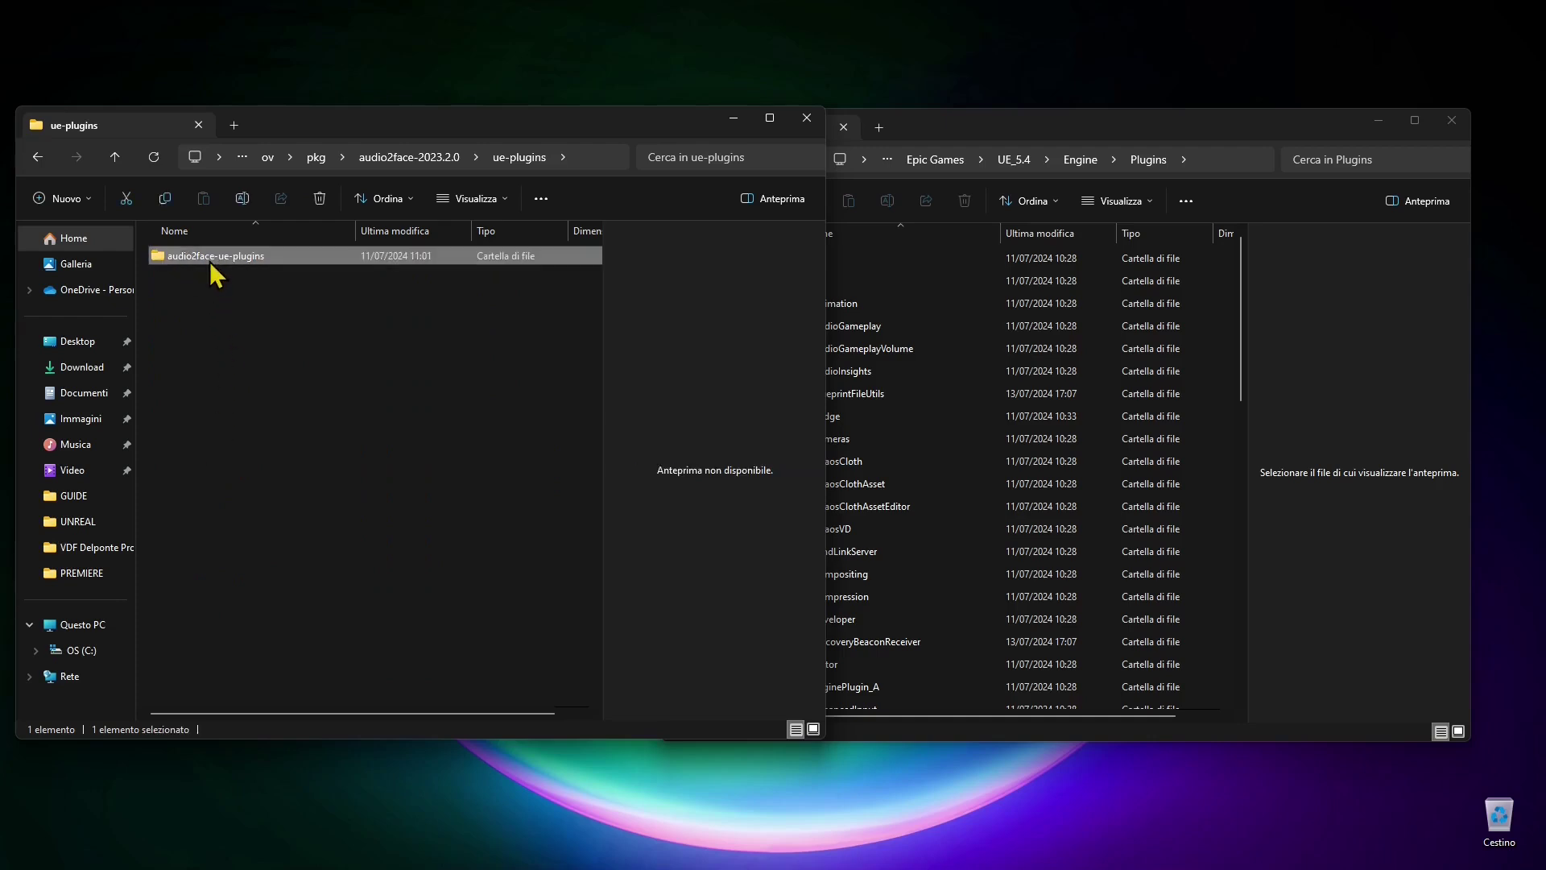
{"action": "double_click", "coordinate": [221, 265]}
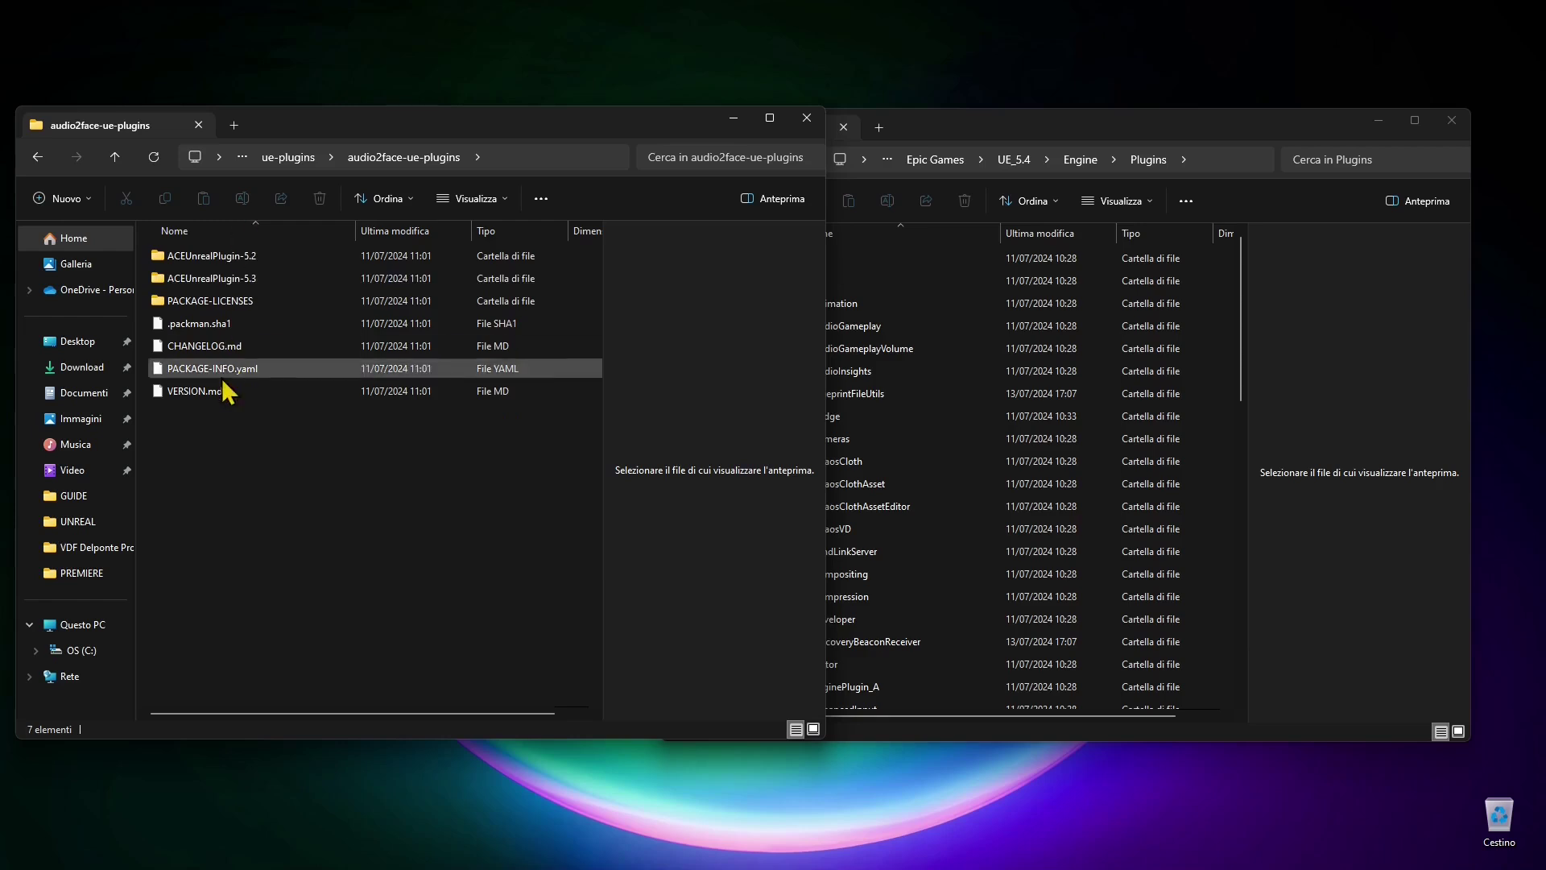
{"action": "double_click", "coordinate": [227, 282]}
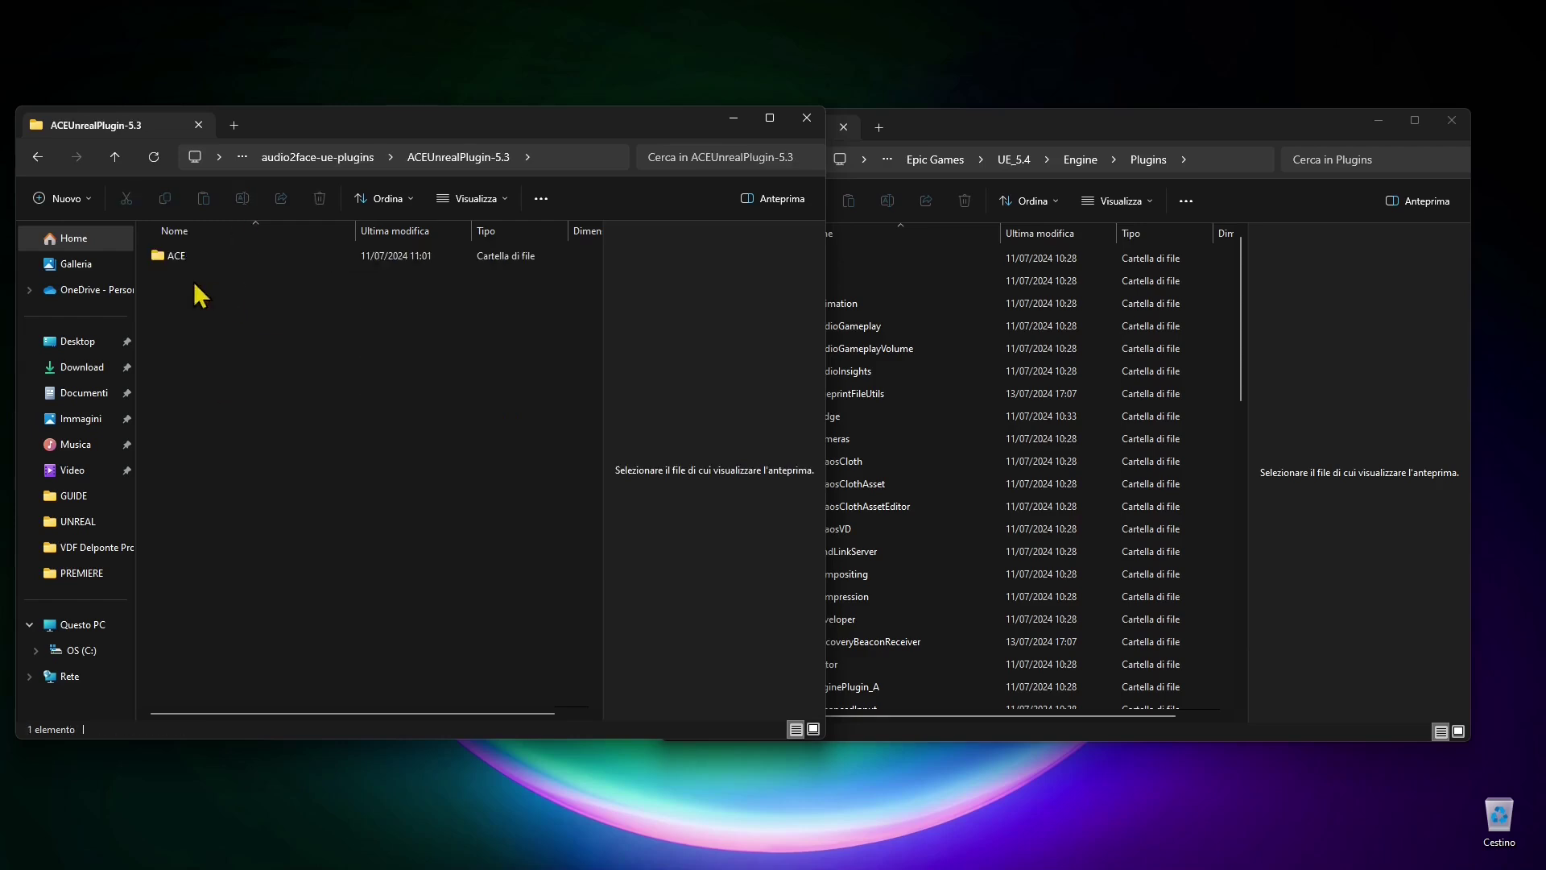
{"action": "double_click", "coordinate": [177, 253]}
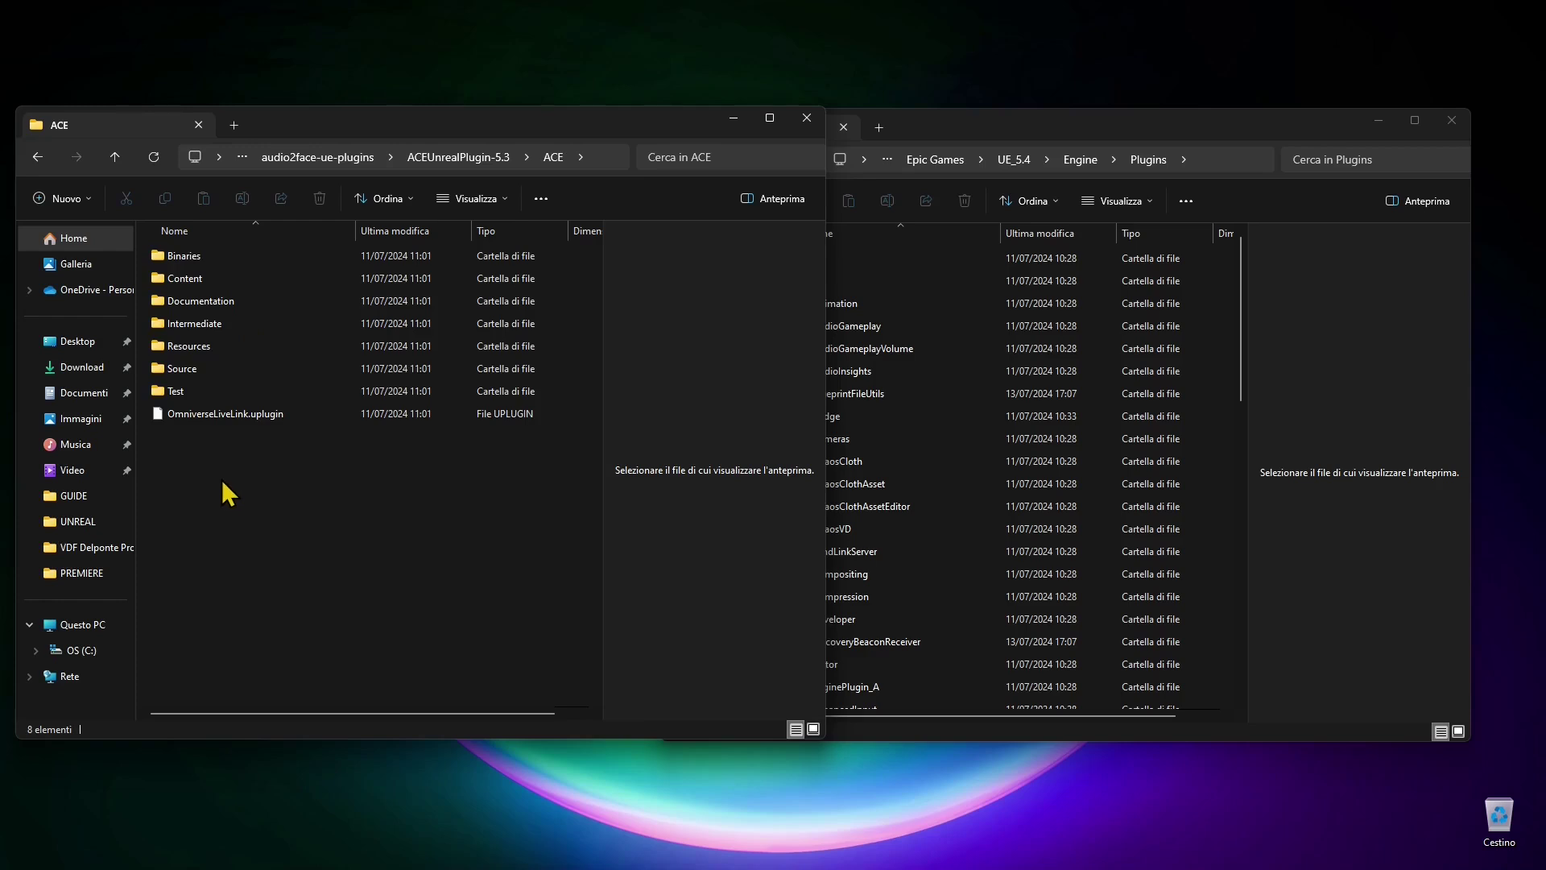
{"action": "key", "text": "alt+Left"}
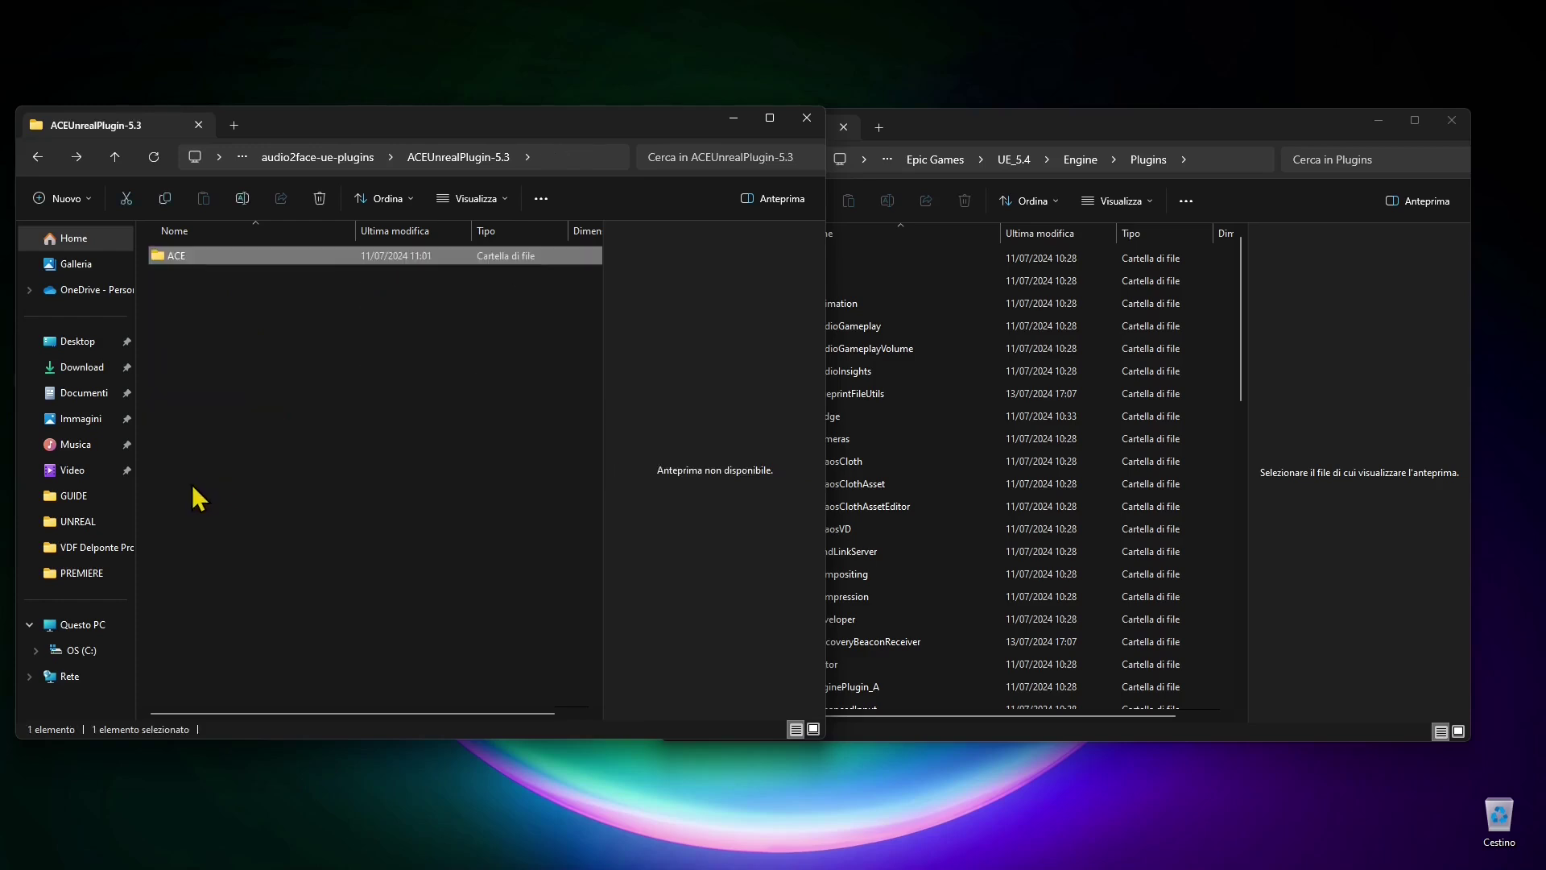
{"action": "key", "text": "alt+Left"}
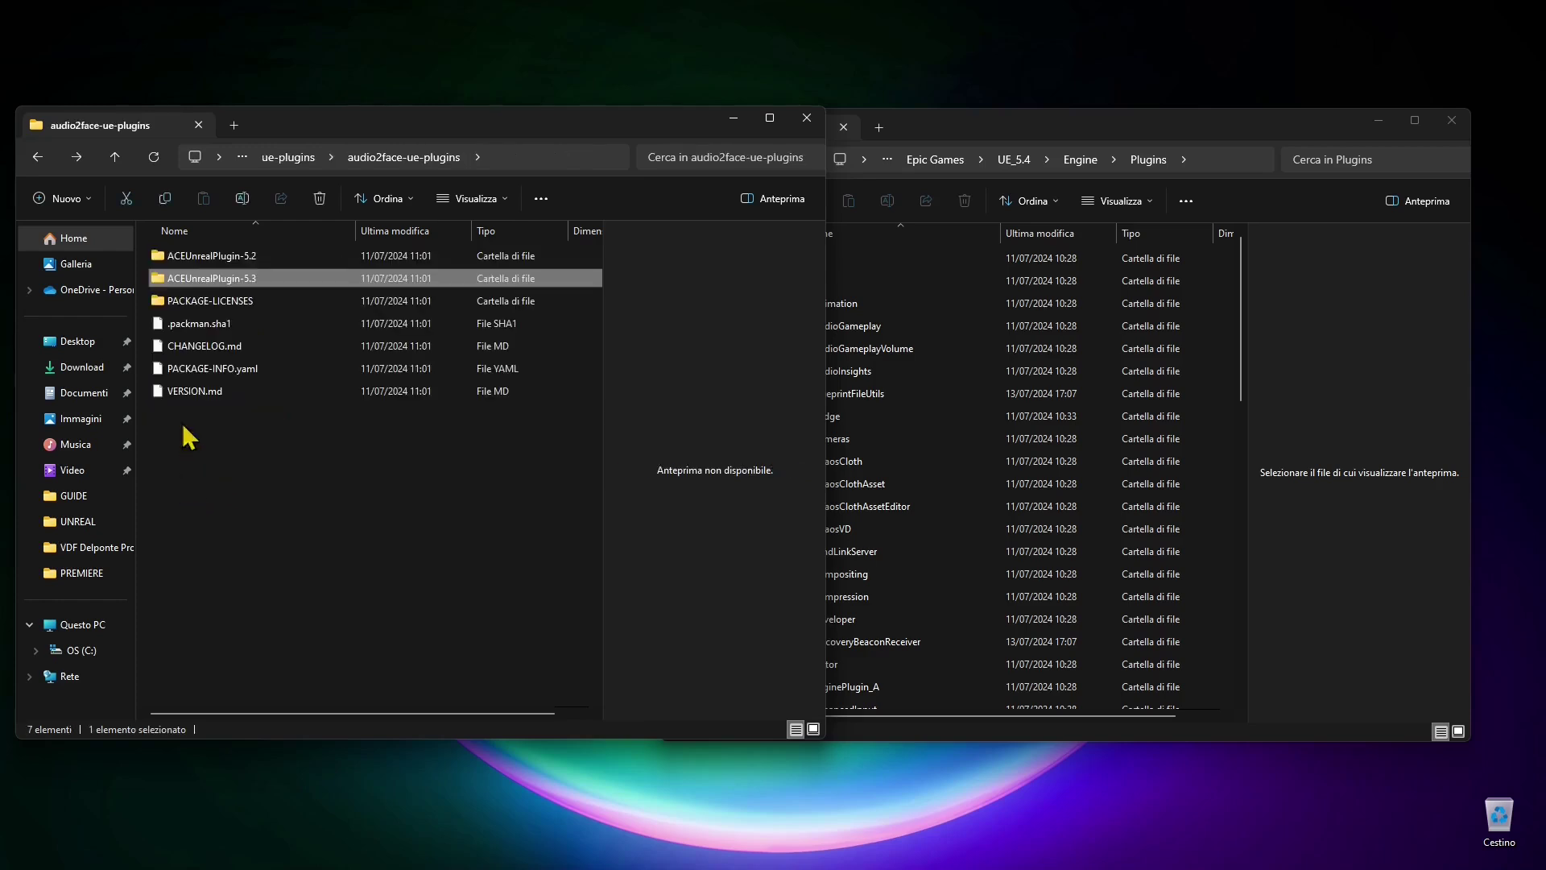
{"action": "double_click", "coordinate": [257, 278]}
{"action": "left_click", "coordinate": [158, 255]}
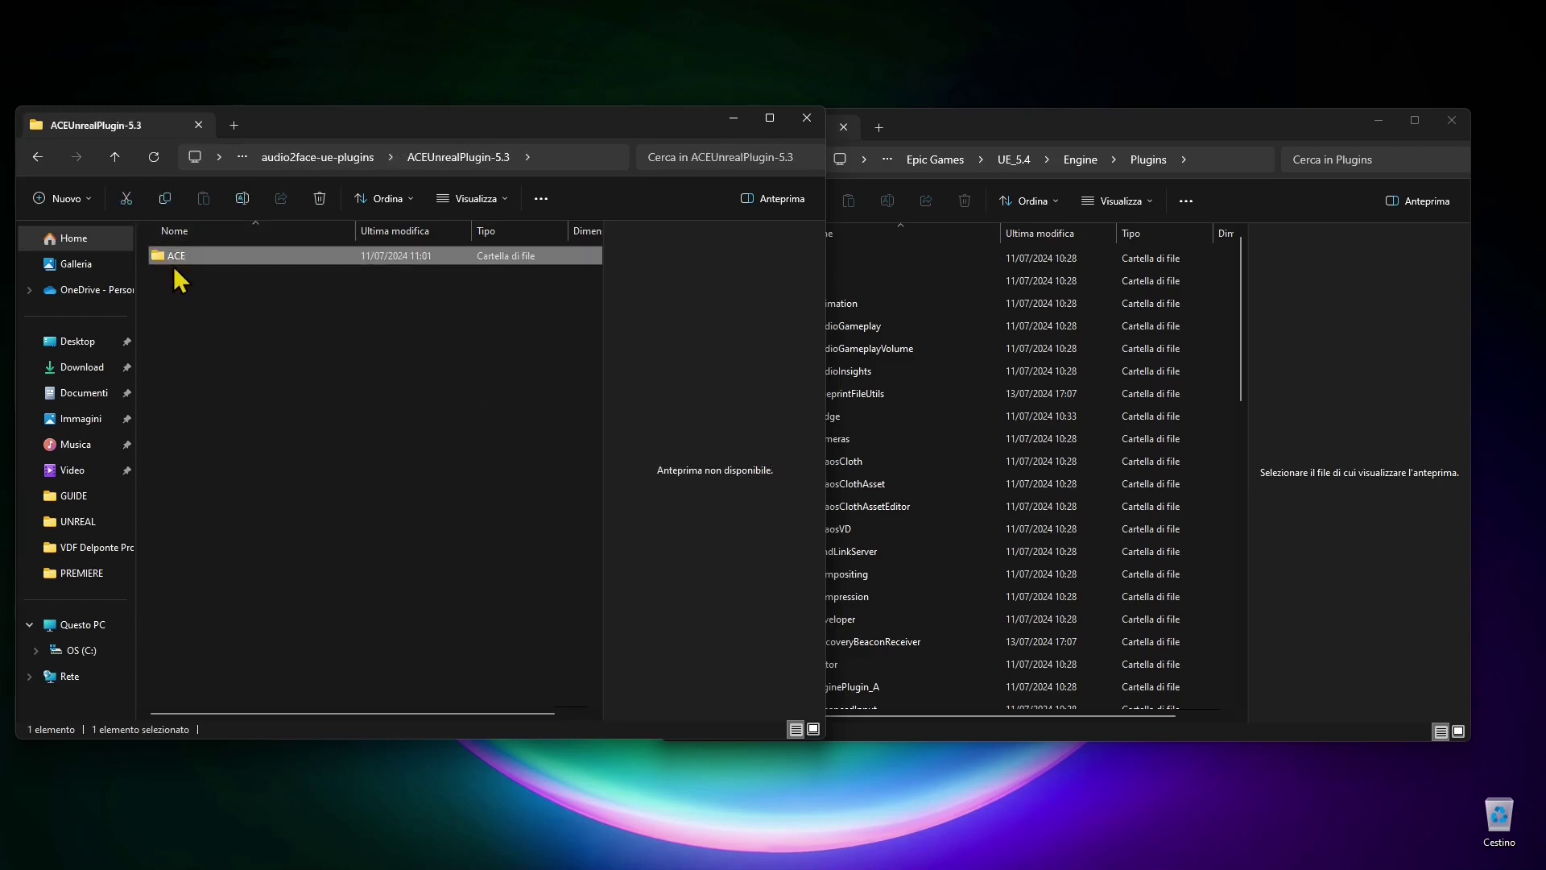
{"action": "right_click", "coordinate": [172, 265]}
{"action": "right_click", "coordinate": [170, 257]}
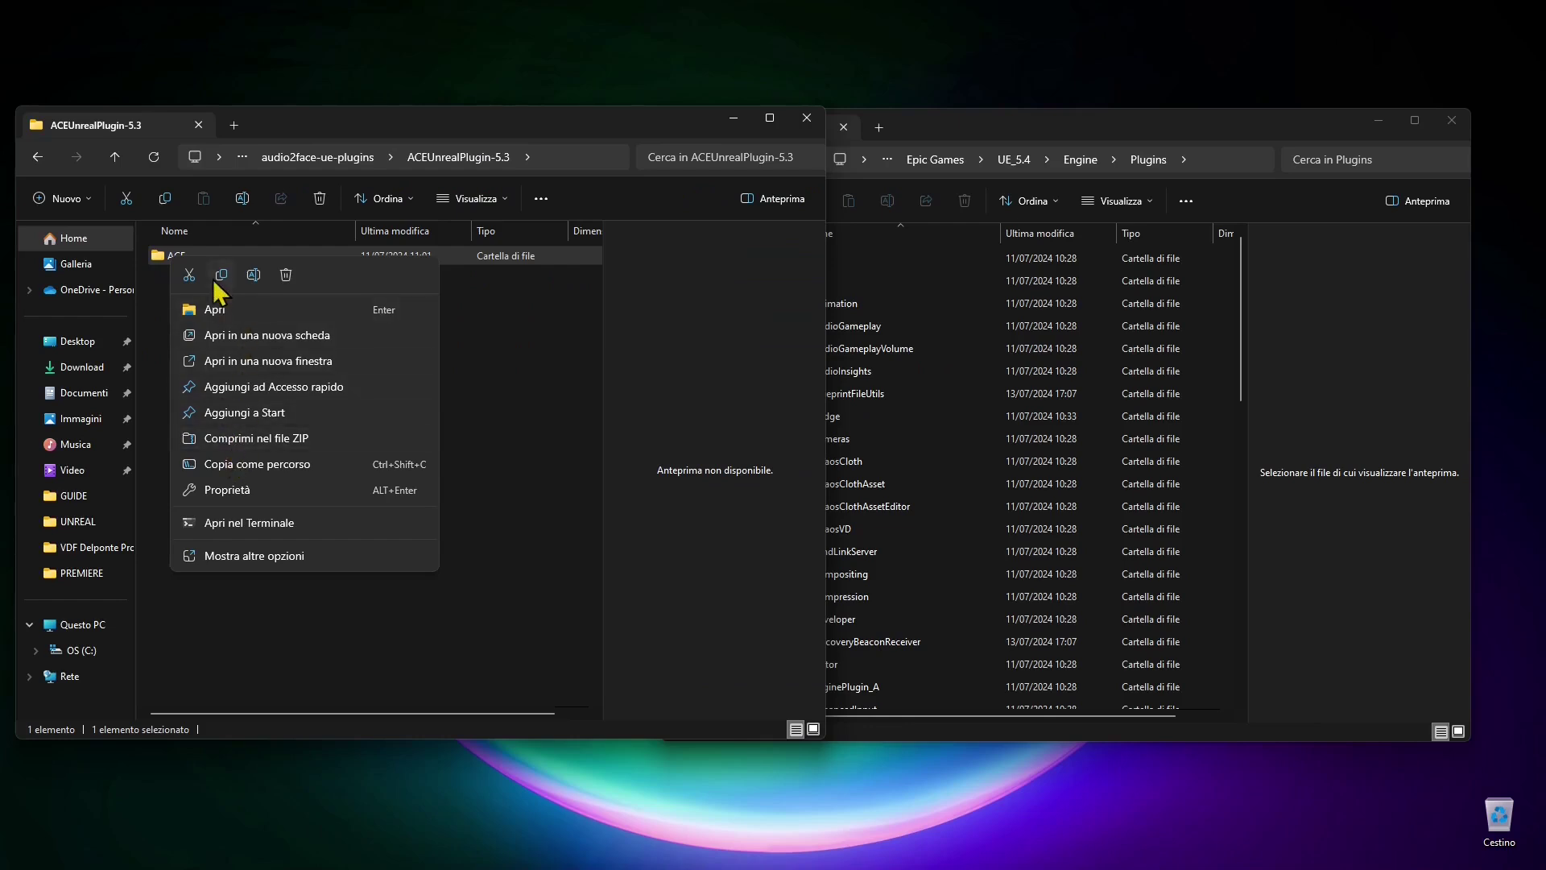
{"action": "left_click", "coordinate": [217, 277]}
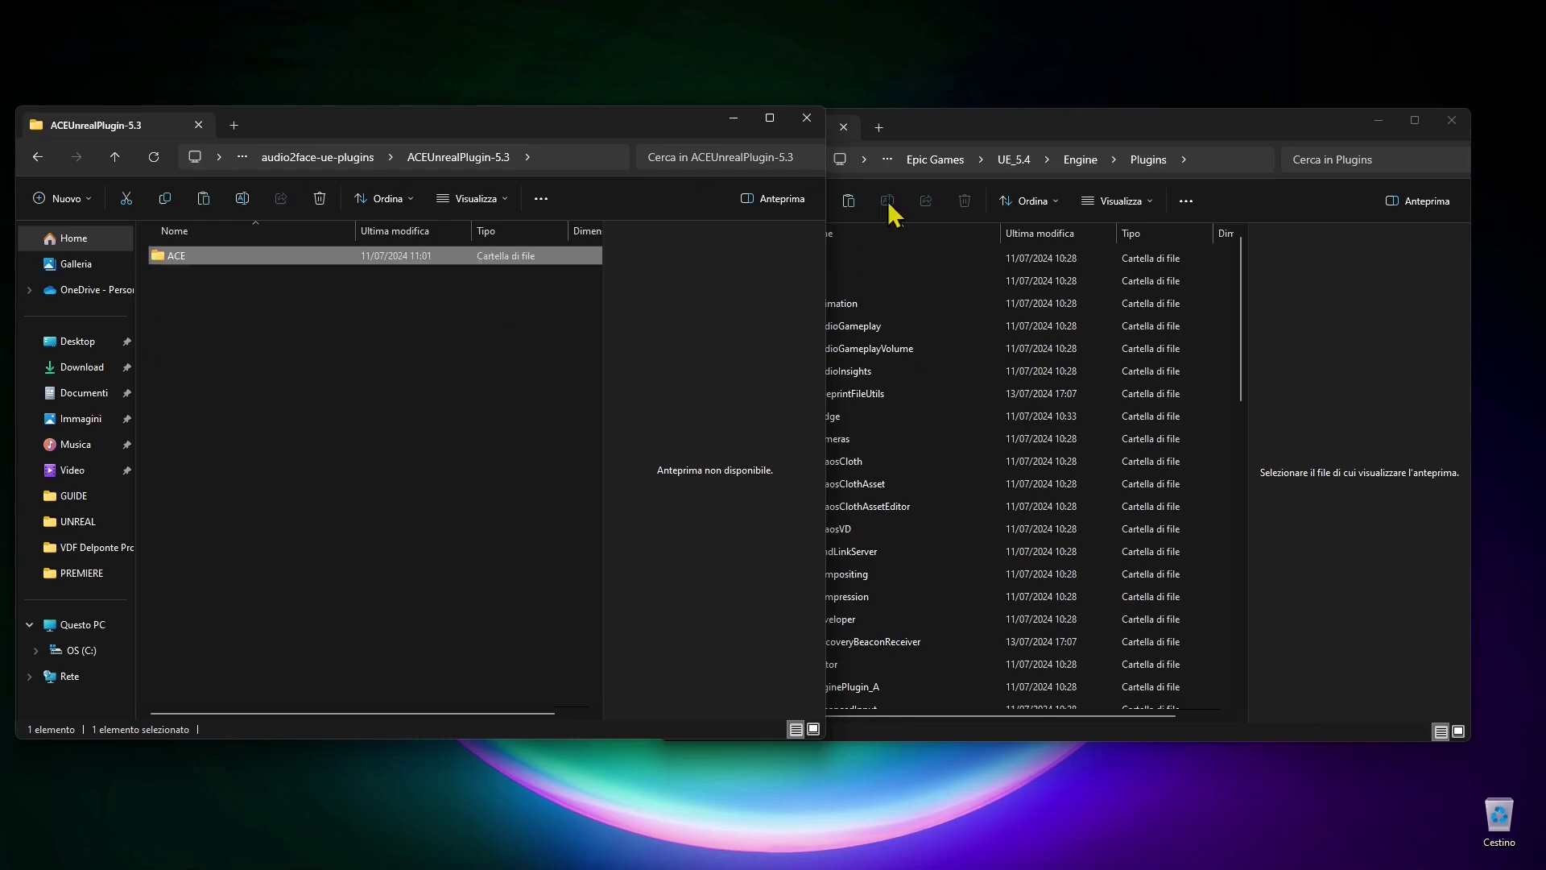
- Paste the ACE folder into the UE_5.4 Engine Plugins folder
{"action": "left_click", "coordinate": [948, 138]}
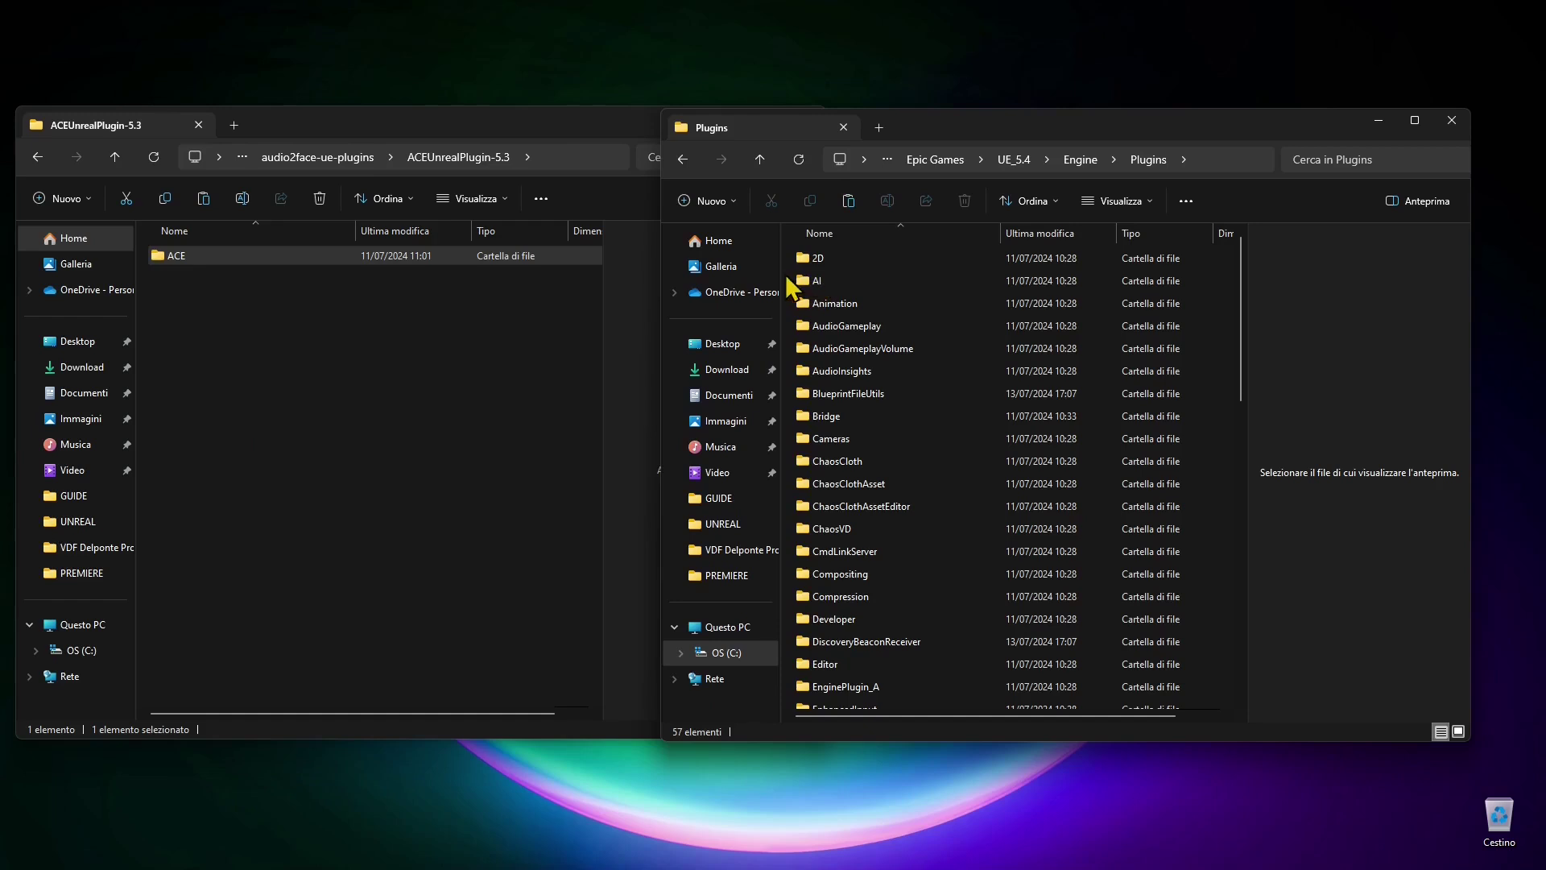
{"action": "right_click", "coordinate": [795, 290]}
{"action": "left_click", "coordinate": [802, 305]}
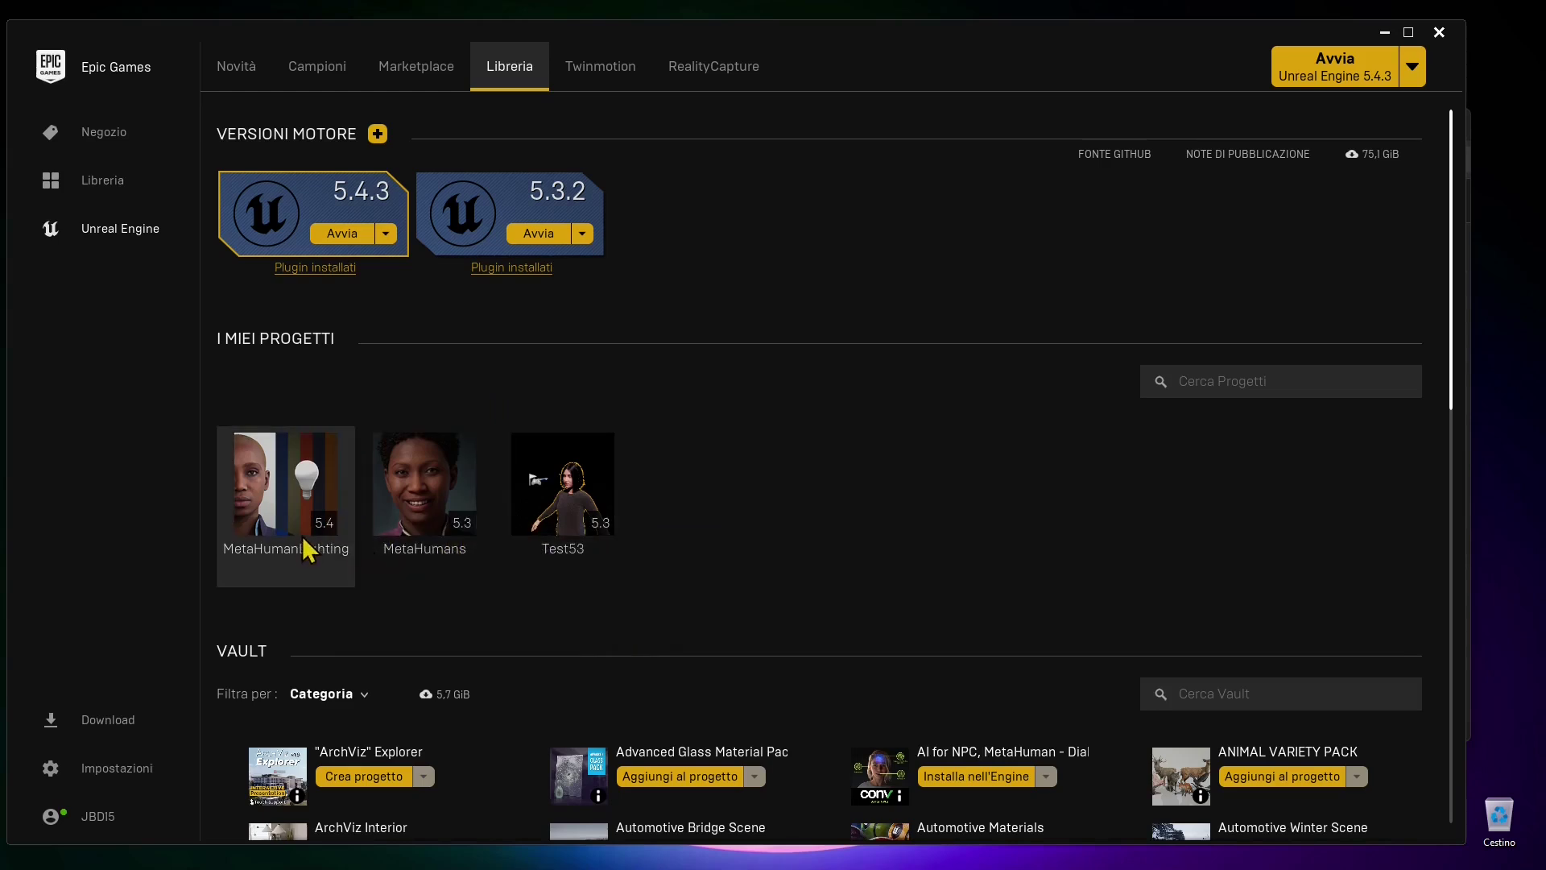
- Launch the MetaHumanLighting project from My Projects in the Library
{"action": "mouse_move", "coordinate": [319, 541]}
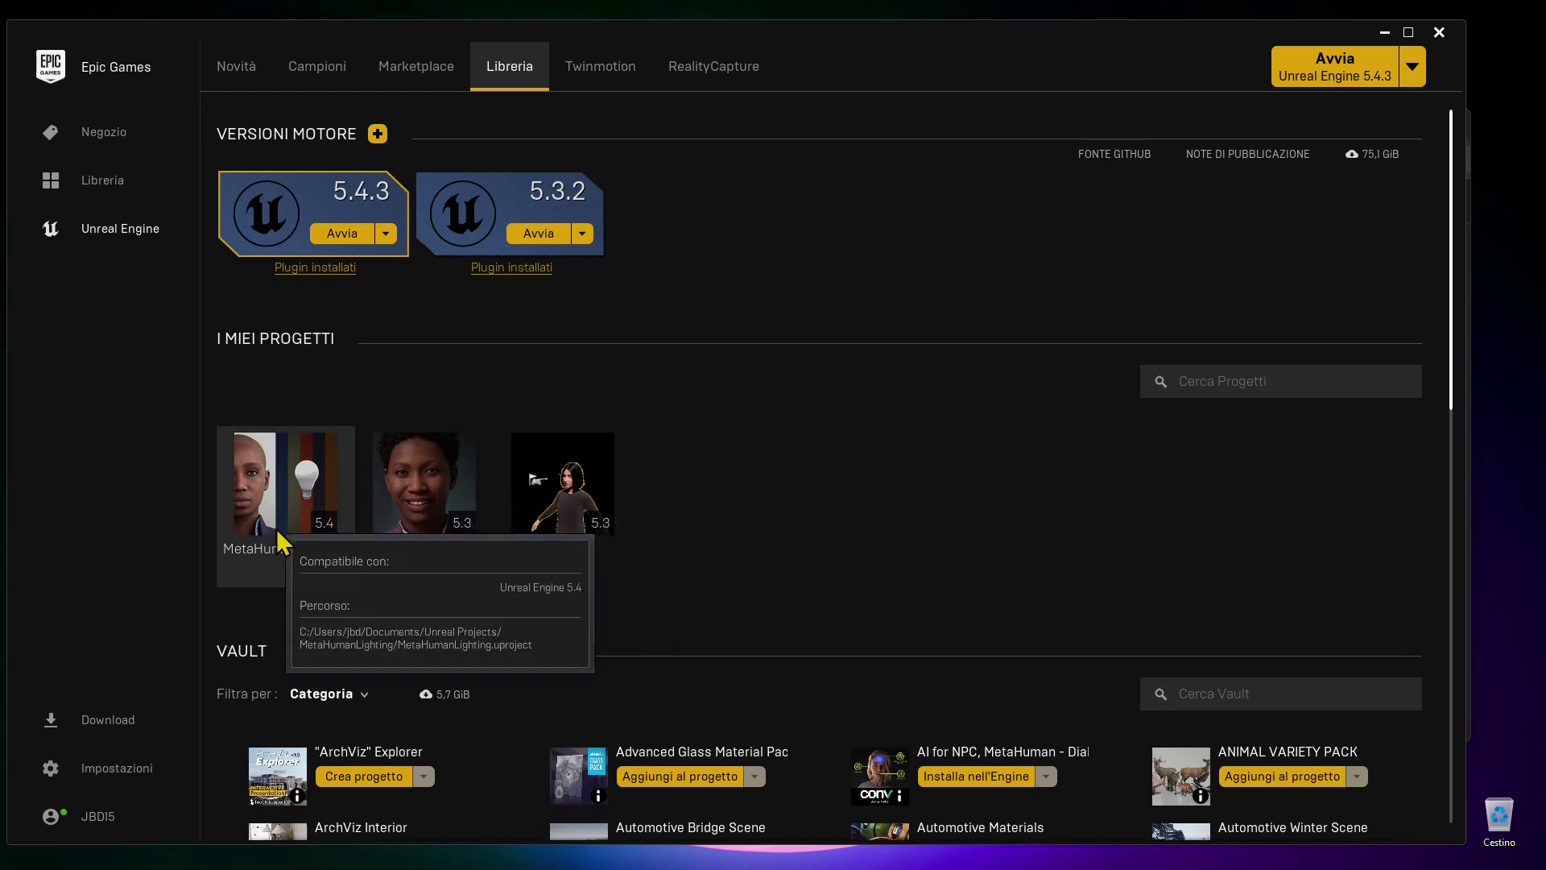
{"action": "double_click", "coordinate": [277, 528]}
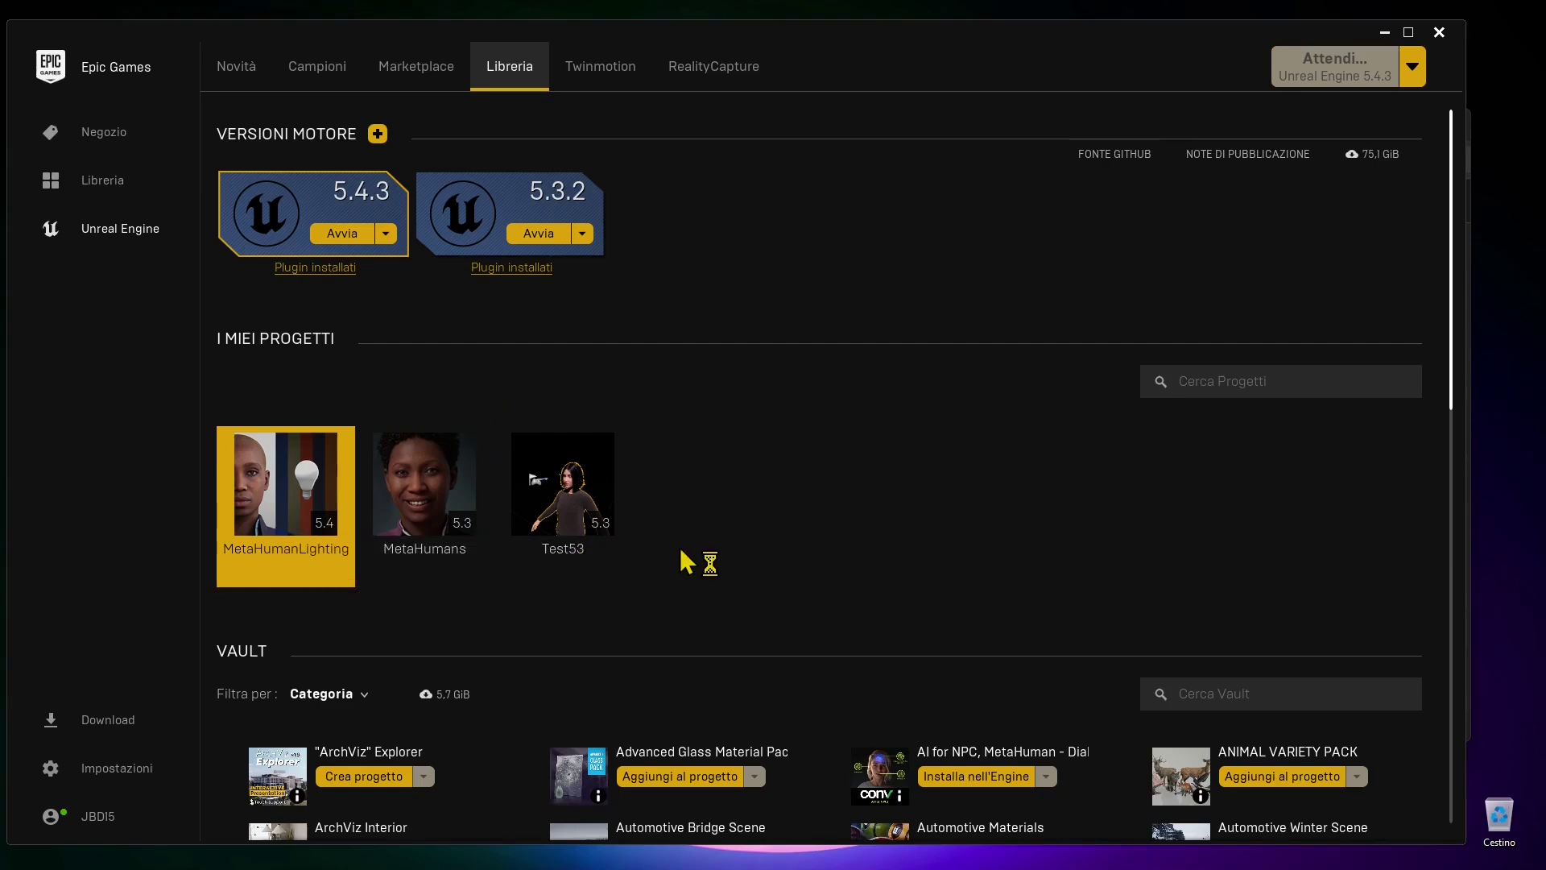
{"action": "mouse_move", "coordinate": [246, 483]}
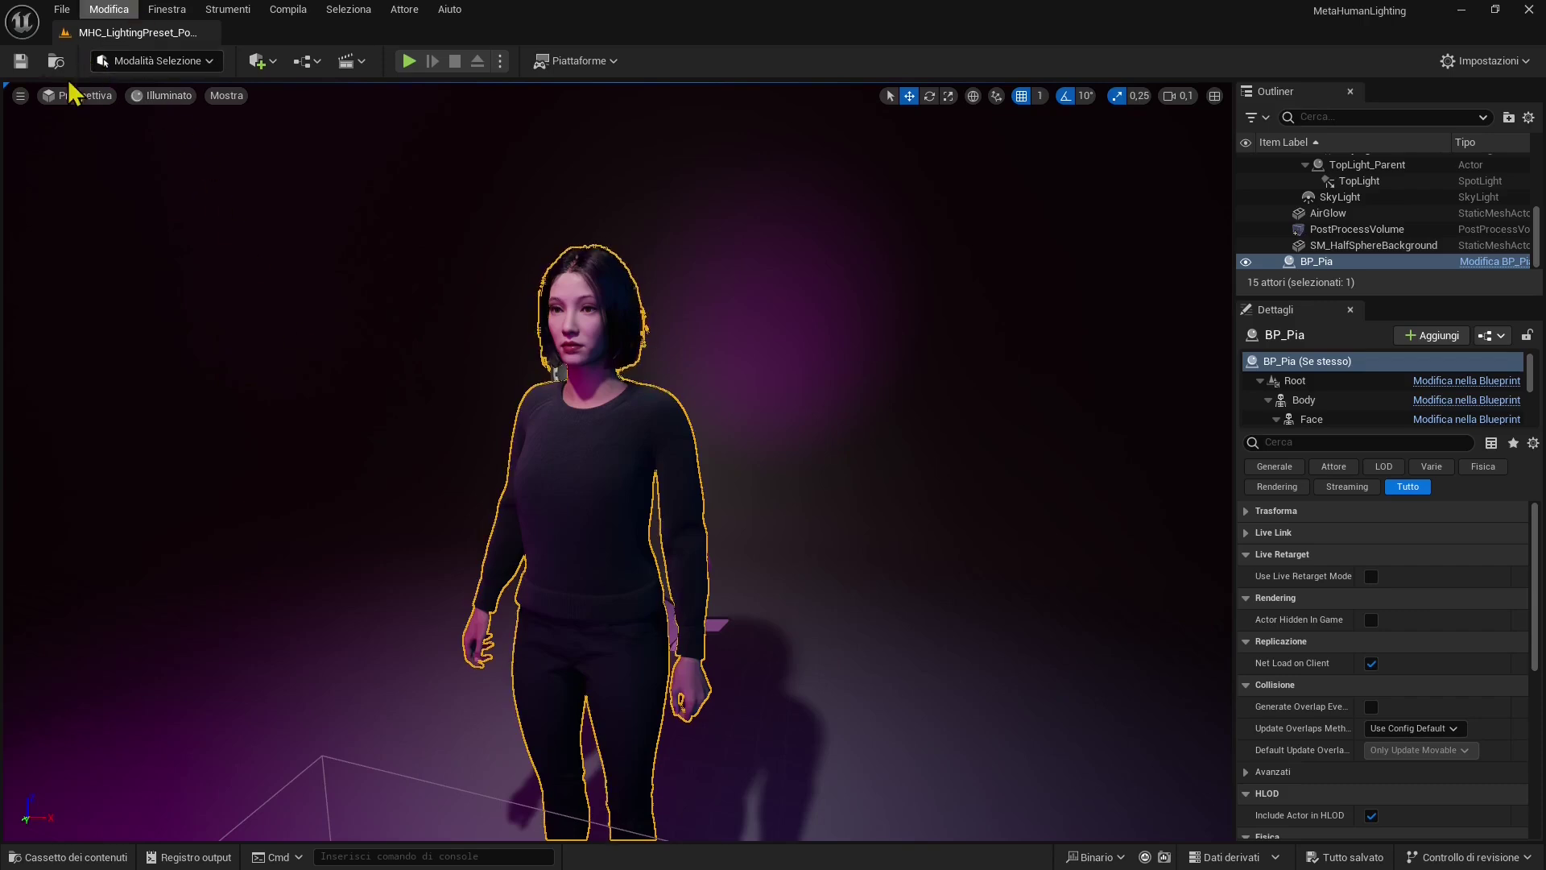
- Filter the Plugins browser by 'nvidia' and enable Omniverse ACE: Audio2Face
{"action": "left_click", "coordinate": [117, 12]}
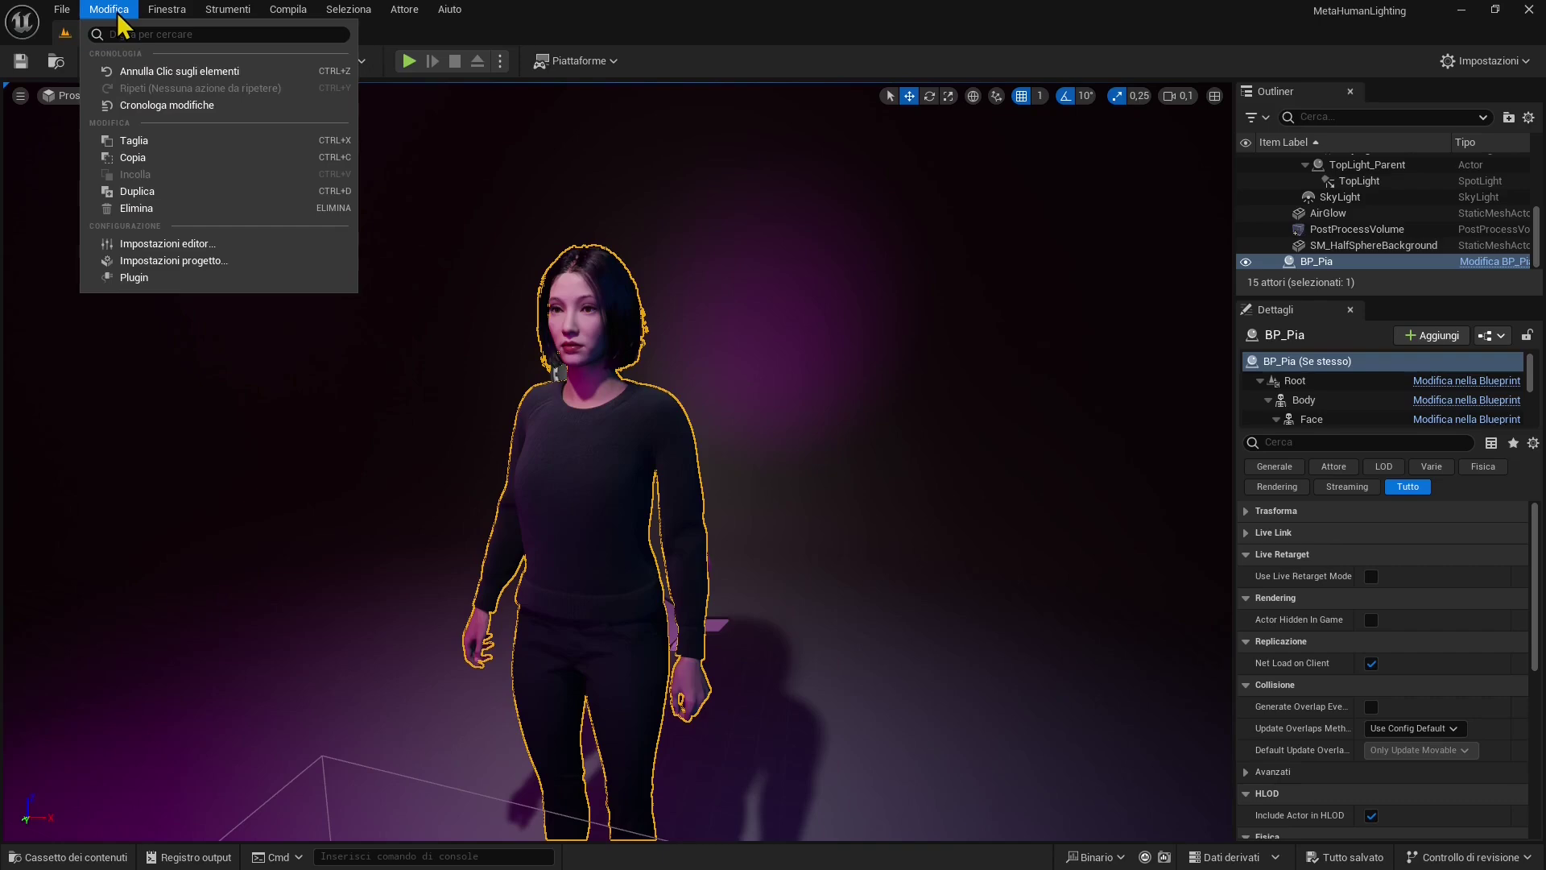
{"action": "left_click", "coordinate": [132, 279]}
{"action": "left_click", "coordinate": [348, 226]}
{"action": "type", "text": "nvidia"}
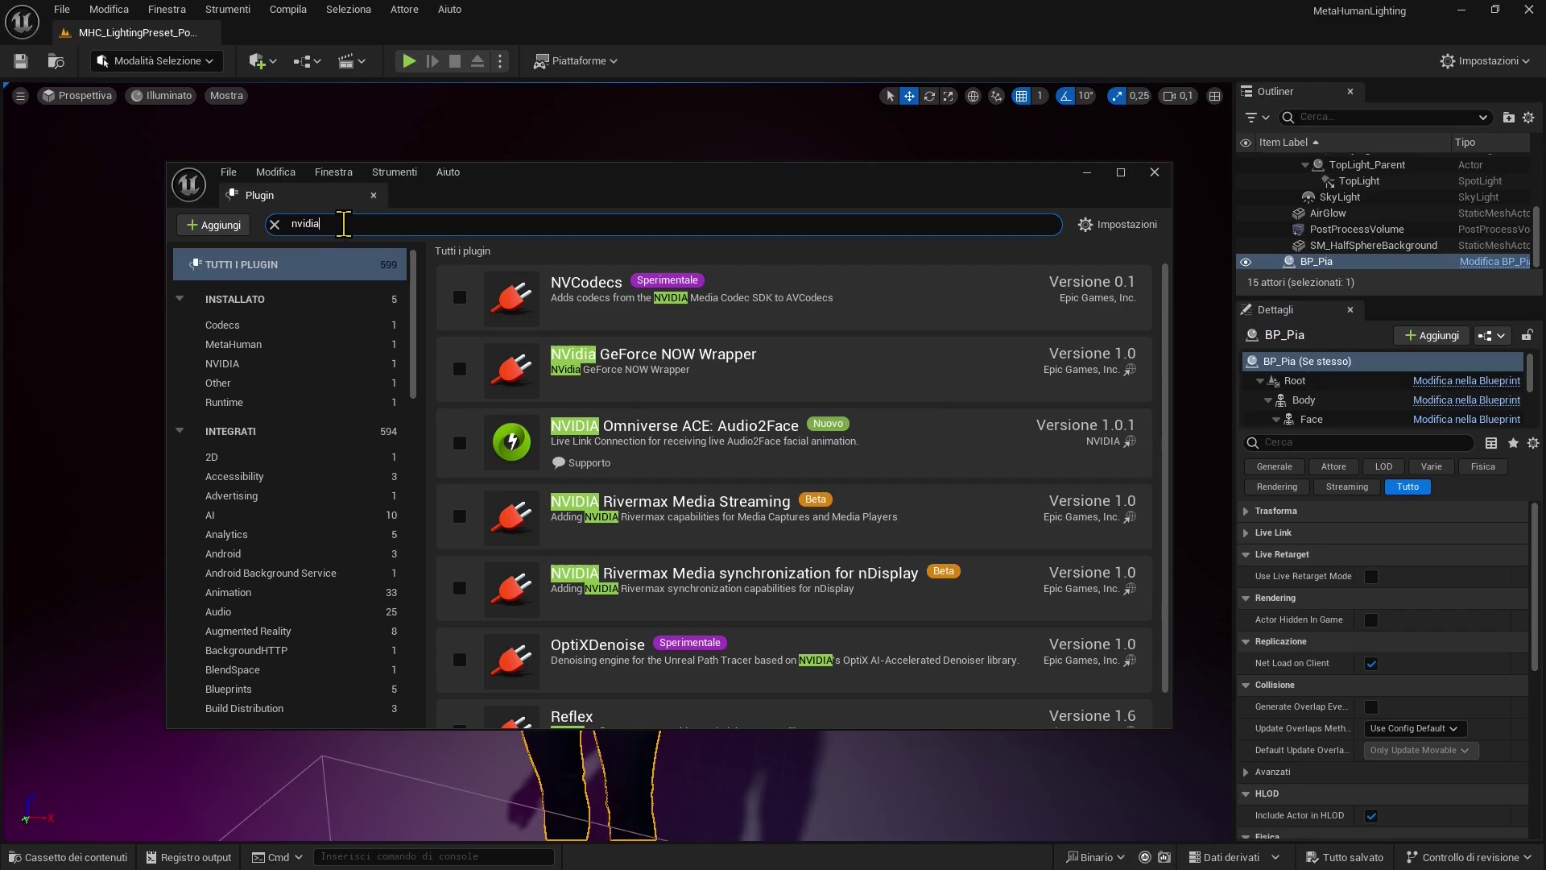
{"action": "left_click_drag", "start_coordinate": [343, 224], "coordinate": [280, 245]}
{"action": "left_click", "coordinate": [459, 444]}
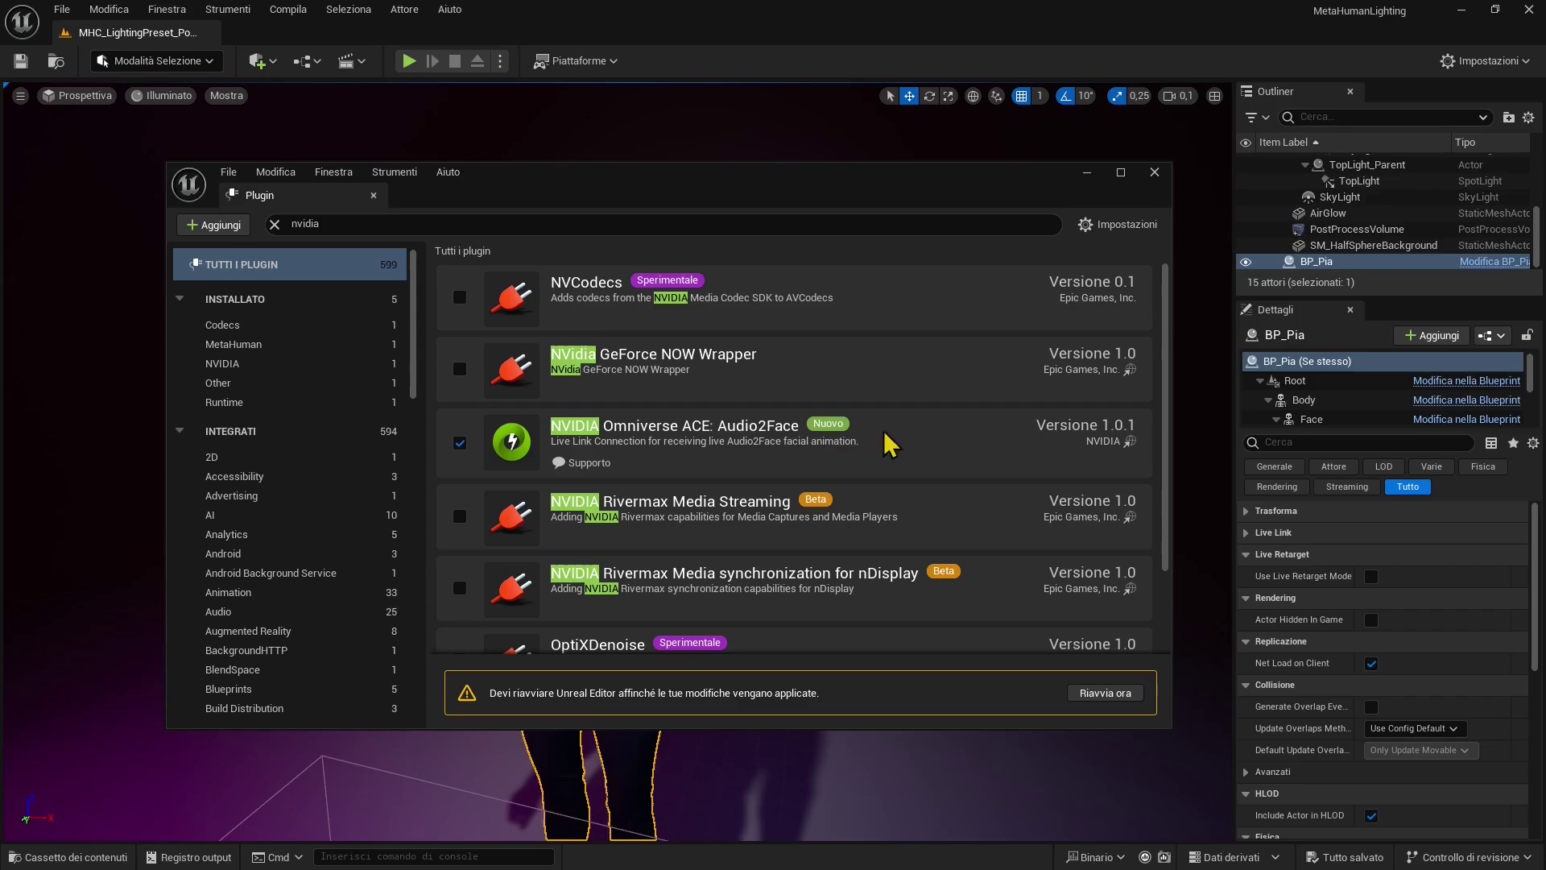
{"action": "scroll", "coordinate": [1167, 419], "scroll_direction": "down", "scroll_amount": 1}
{"action": "left_click_drag", "start_coordinate": [1172, 431], "coordinate": [1164, 594]}
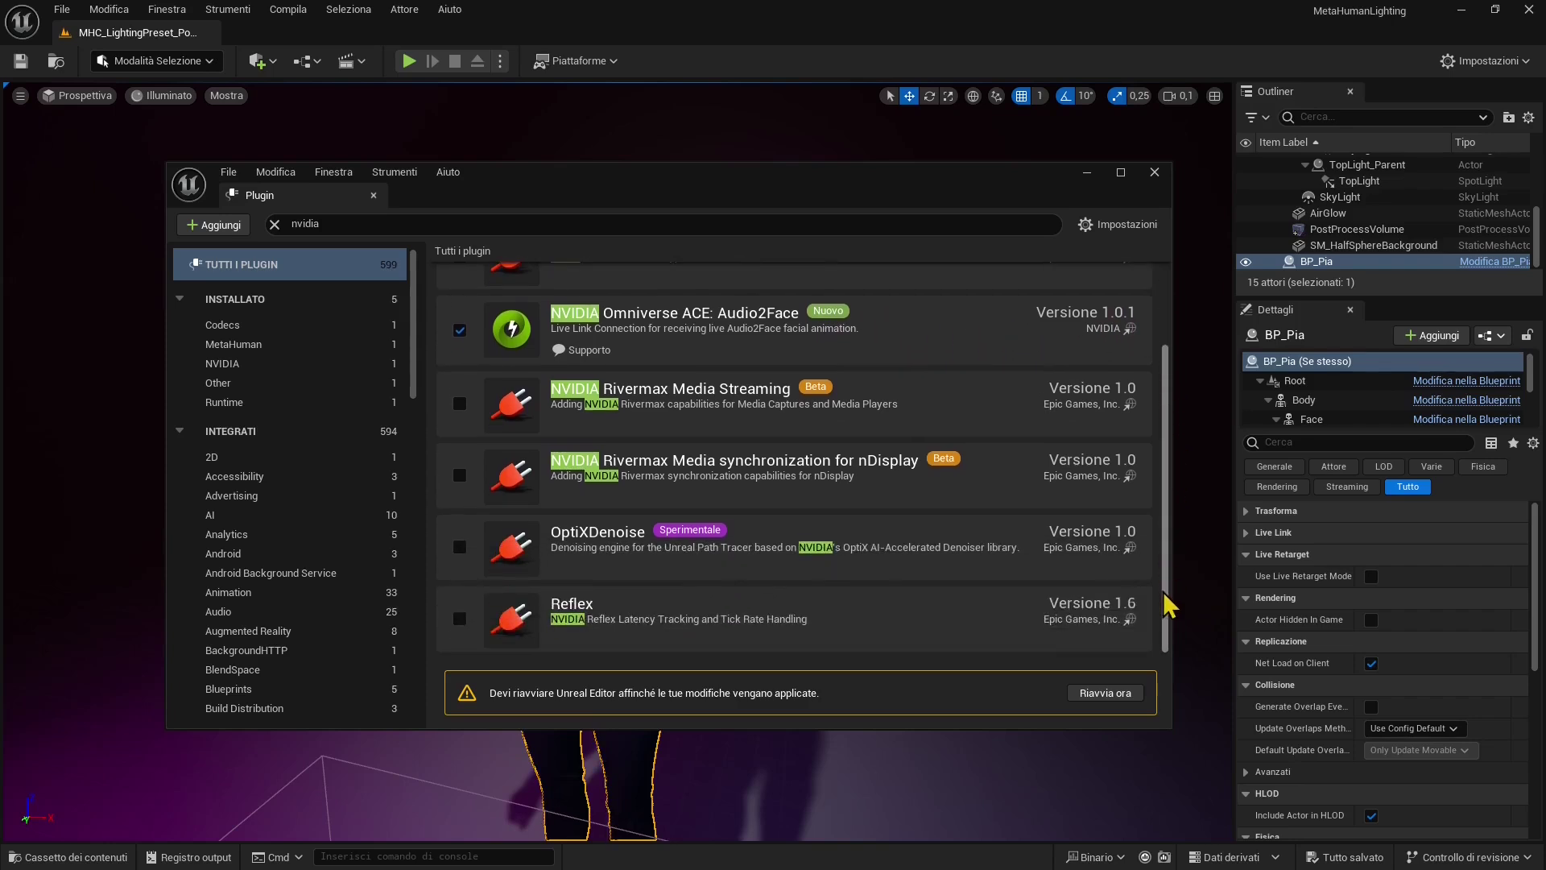
{"action": "scroll", "coordinate": [1167, 509], "scroll_direction": "up", "scroll_amount": 5}
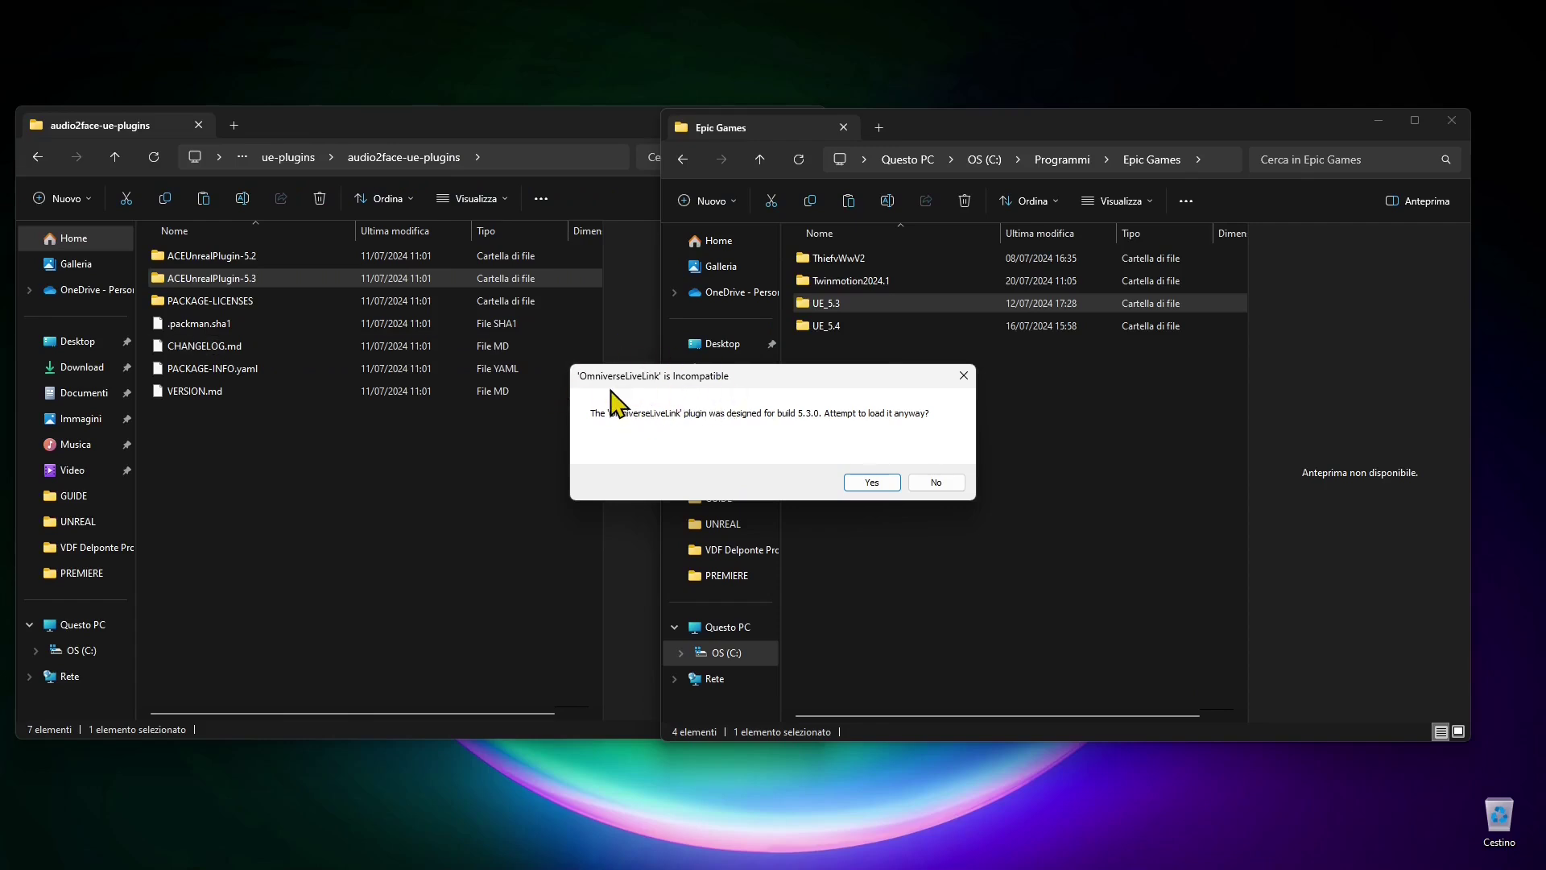
- Dismiss the incompatibility warning and copy ACE from ACEUnrealPlugin-5.3
{"action": "left_click", "coordinate": [262, 427]}
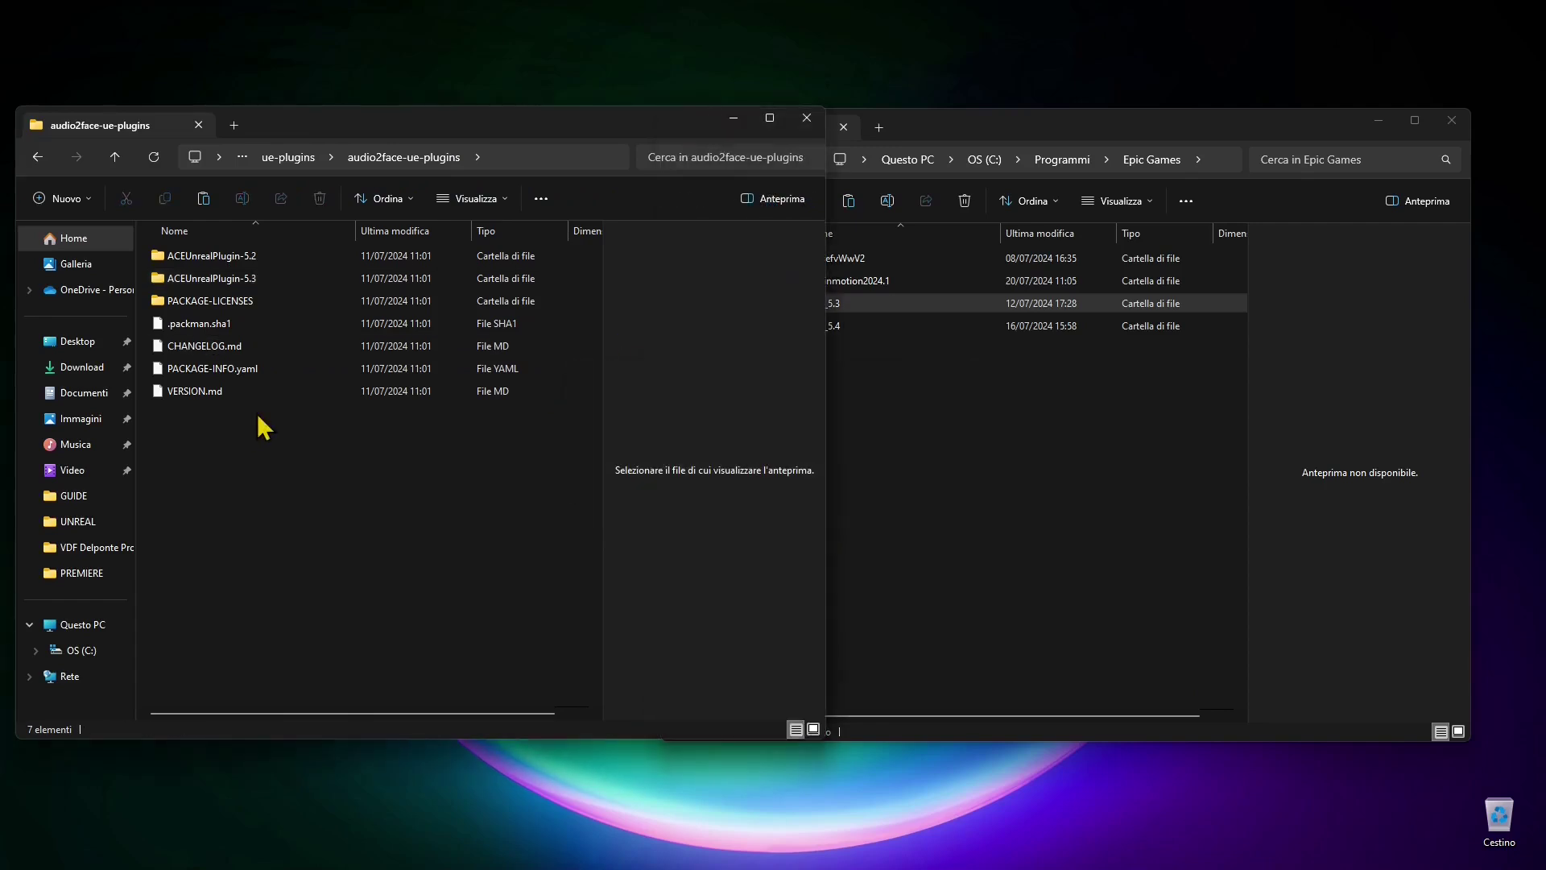
{"action": "double_click", "coordinate": [237, 280]}
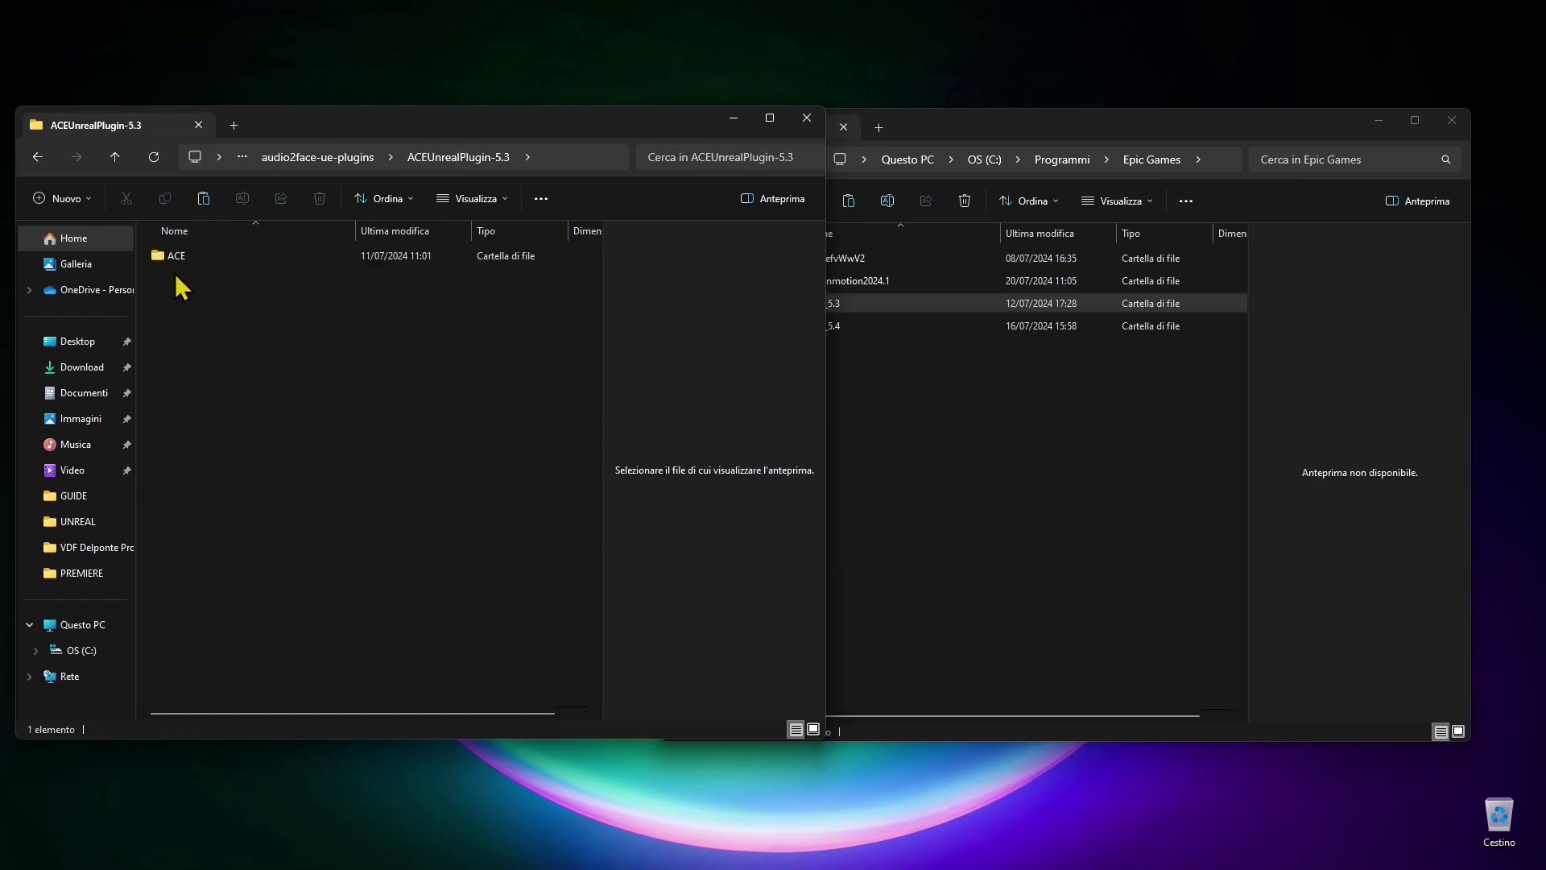
{"action": "right_click", "coordinate": [183, 276]}
{"action": "left_click", "coordinate": [231, 280]}
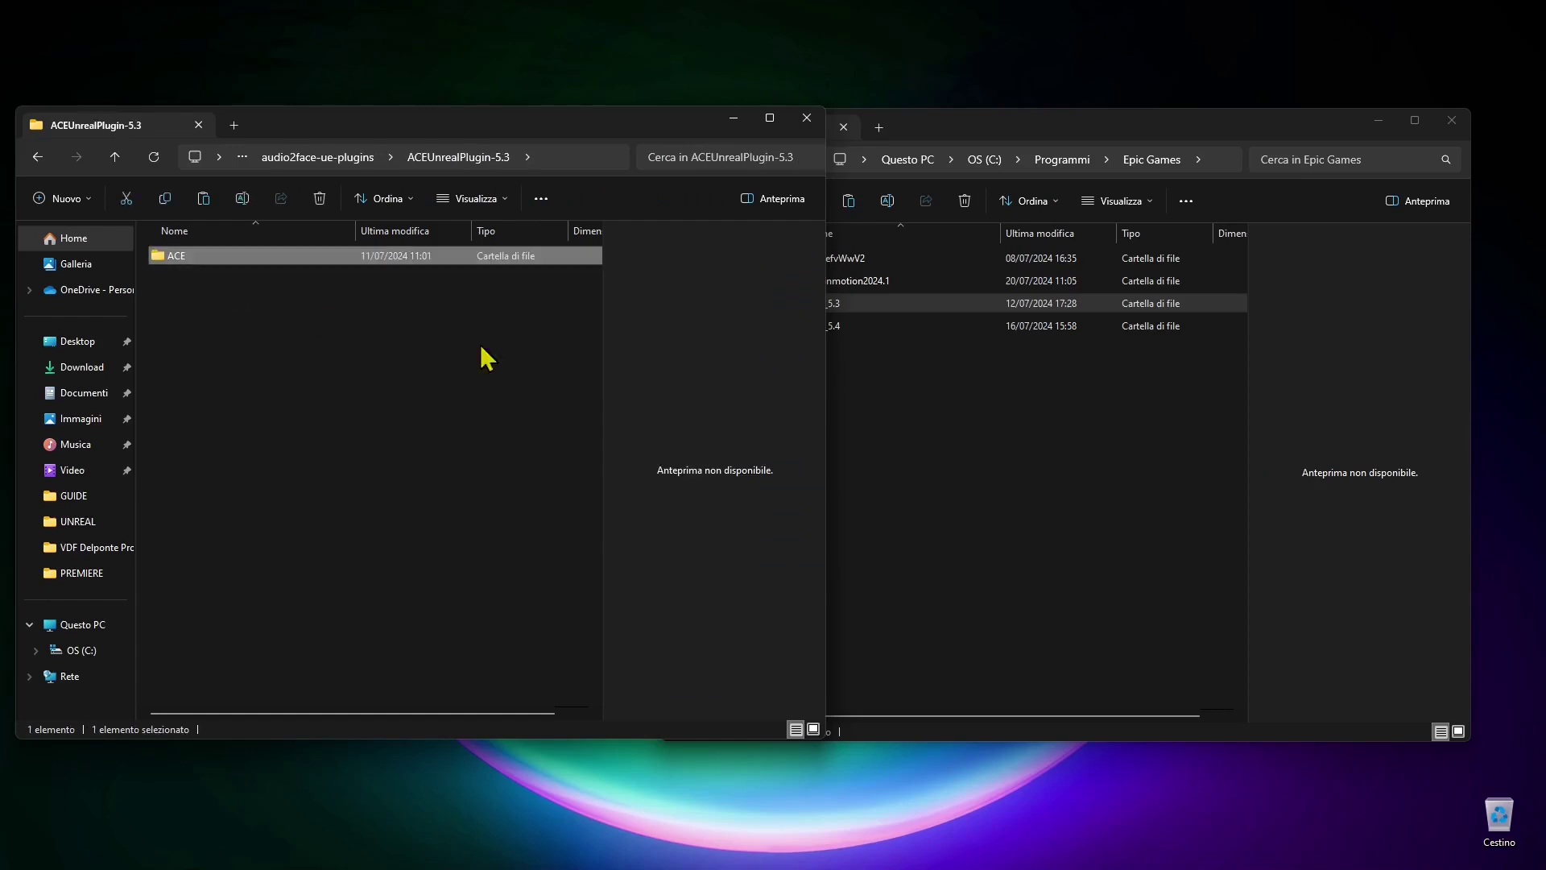
- Paste the ACE folder into UE_5.3\Engine\Plugins
{"action": "left_click", "coordinate": [938, 433]}
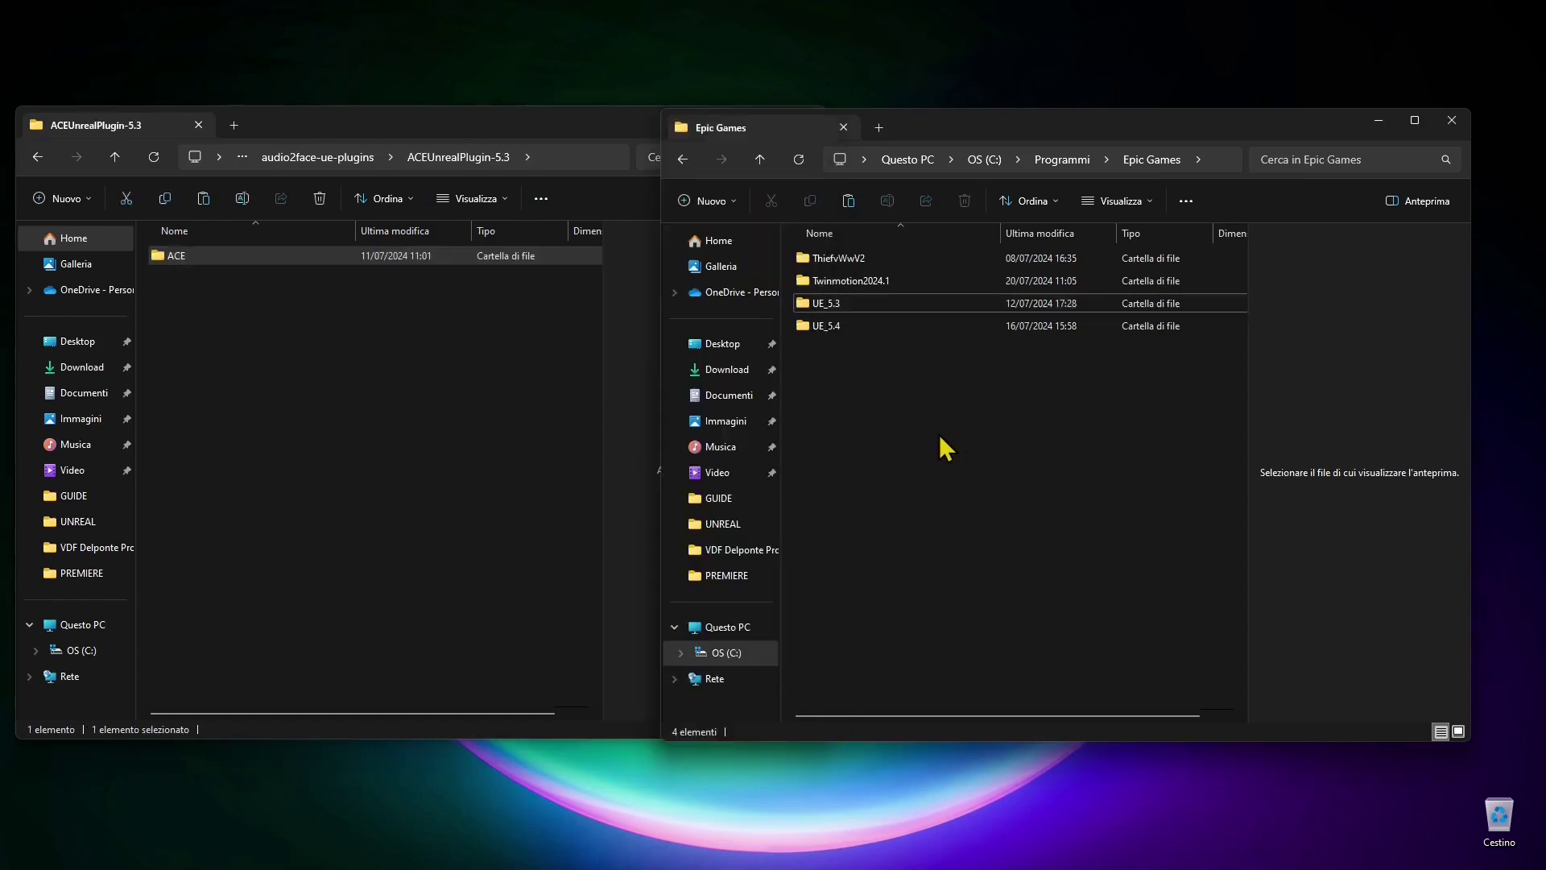
{"action": "double_click", "coordinate": [835, 308]}
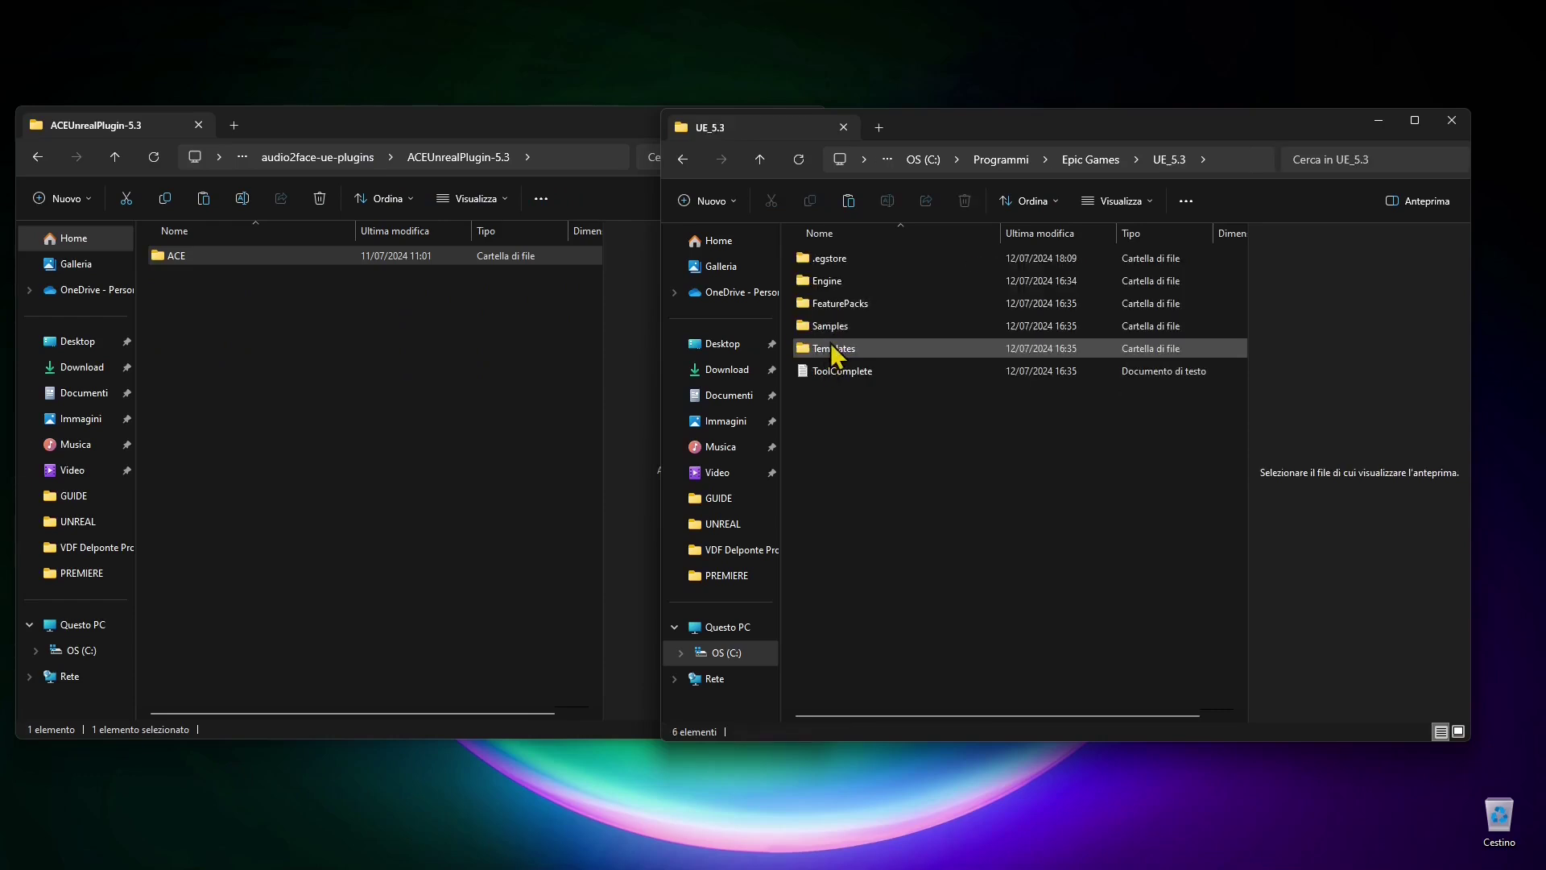
{"action": "double_click", "coordinate": [844, 278]}
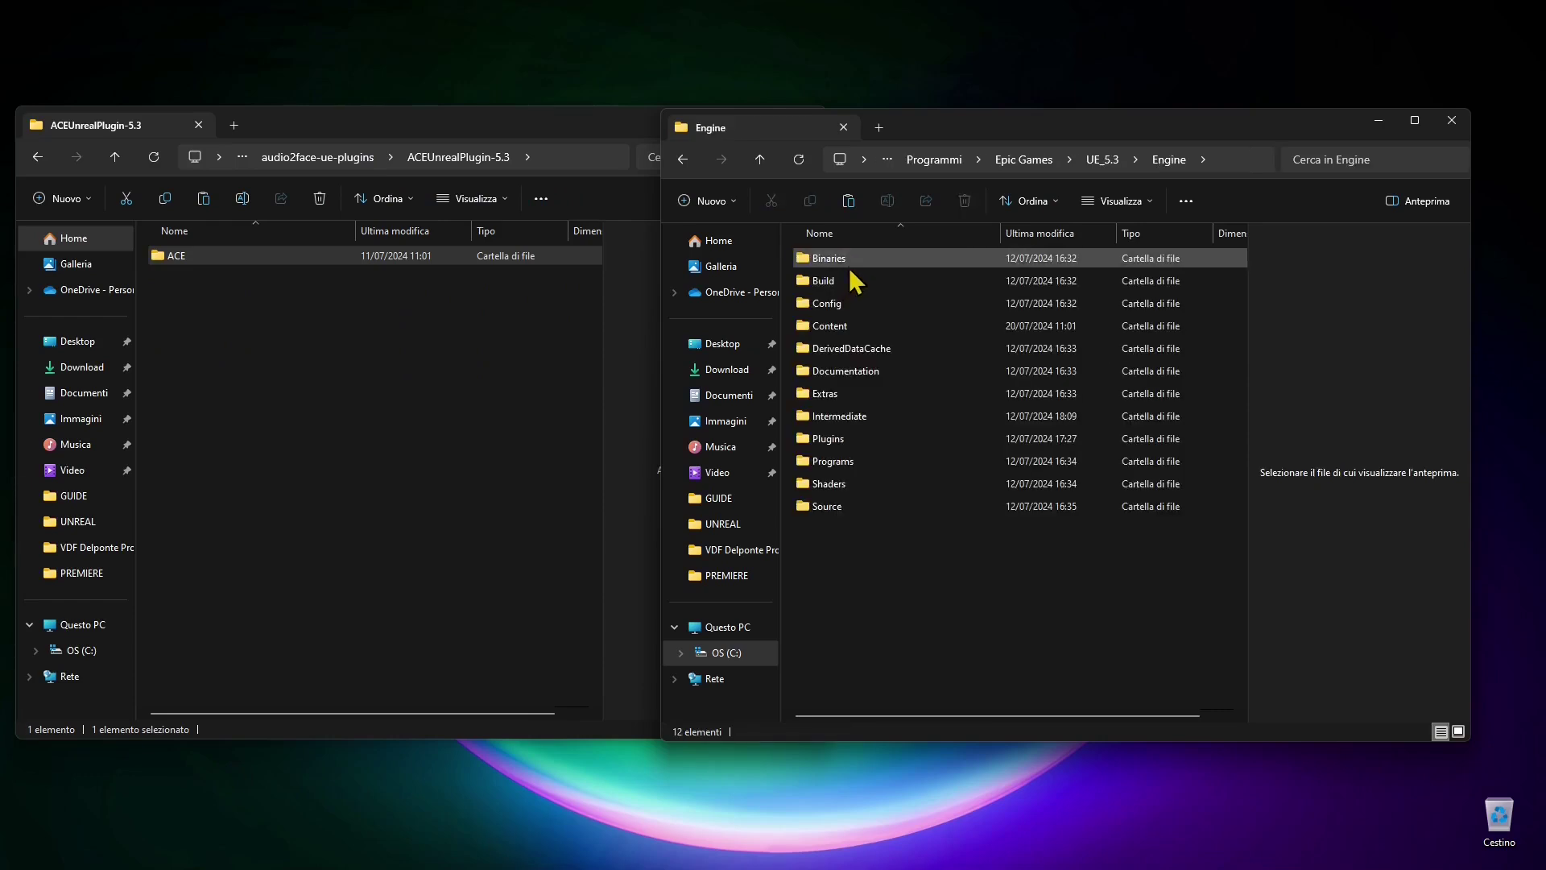
{"action": "double_click", "coordinate": [843, 438]}
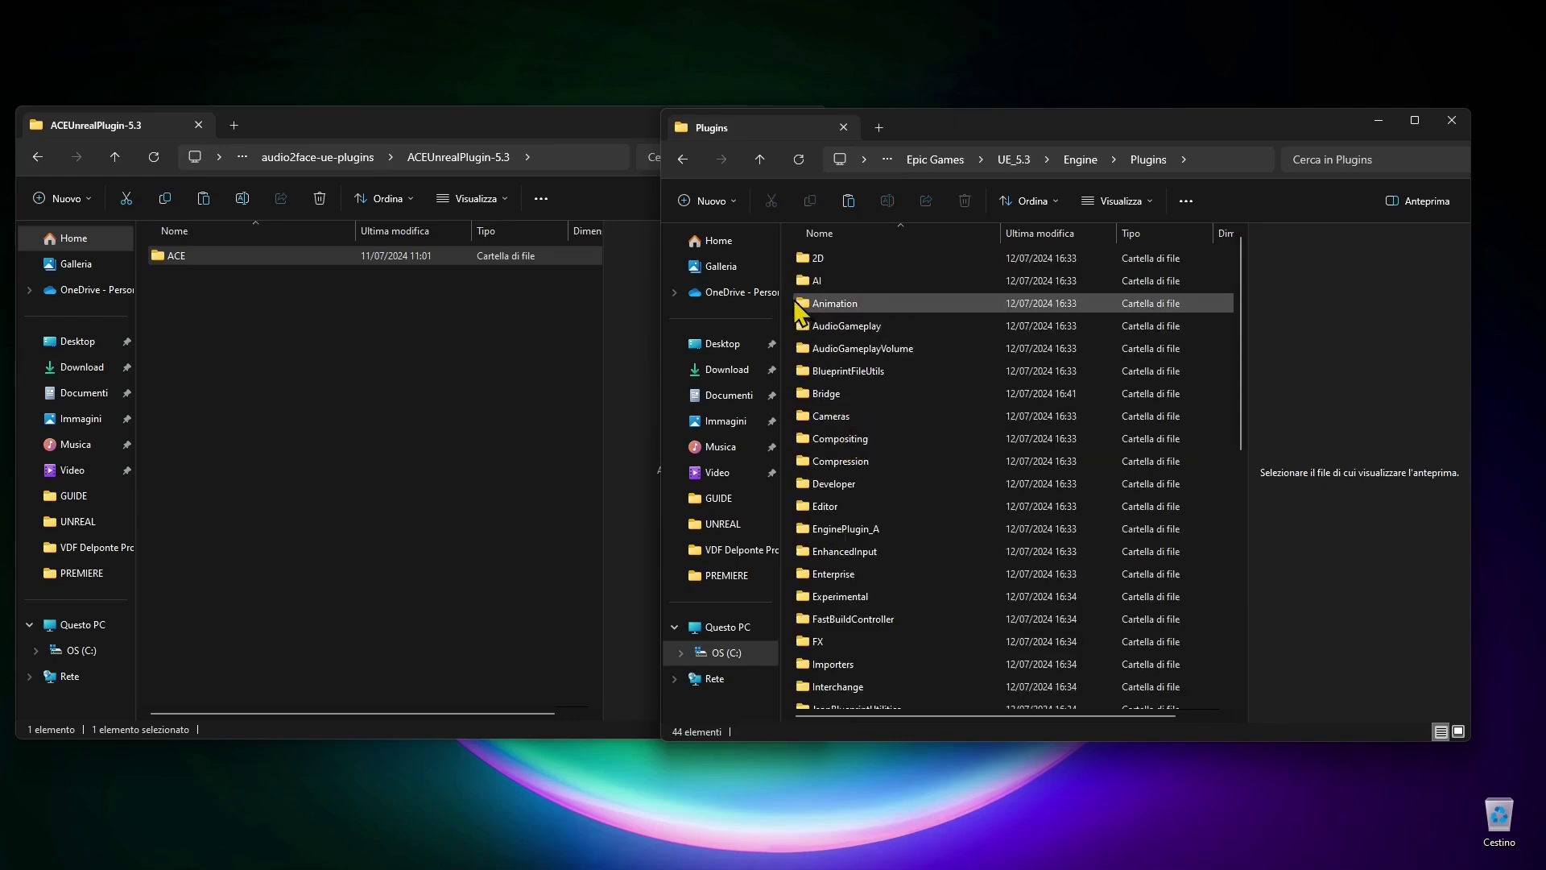
{"action": "right_click", "coordinate": [795, 310]}
{"action": "left_click", "coordinate": [803, 320]}
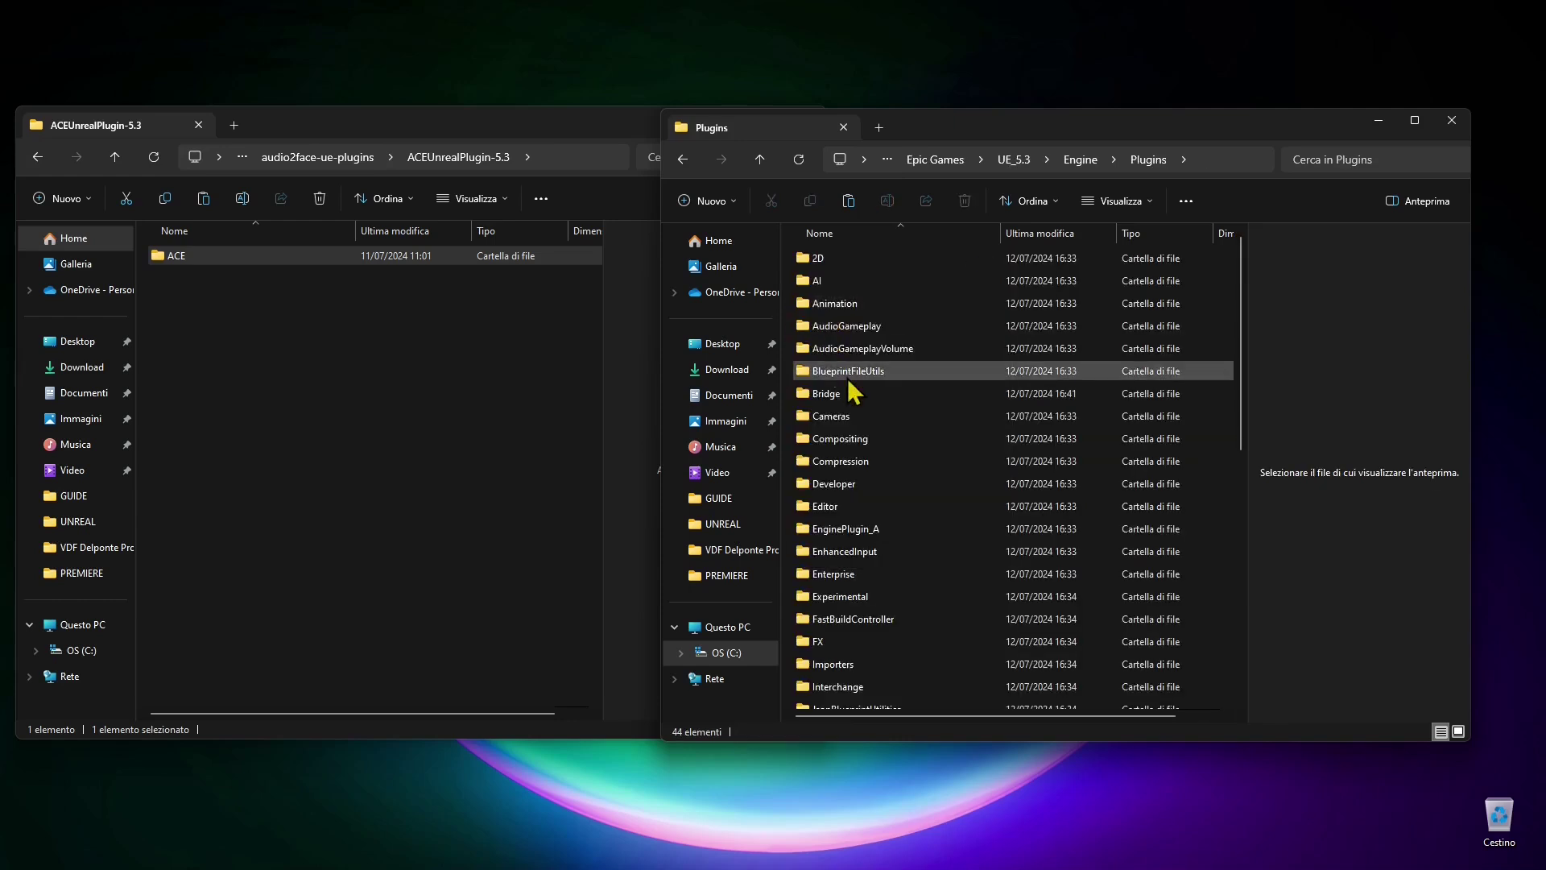
{"action": "left_click", "coordinate": [427, 517]}
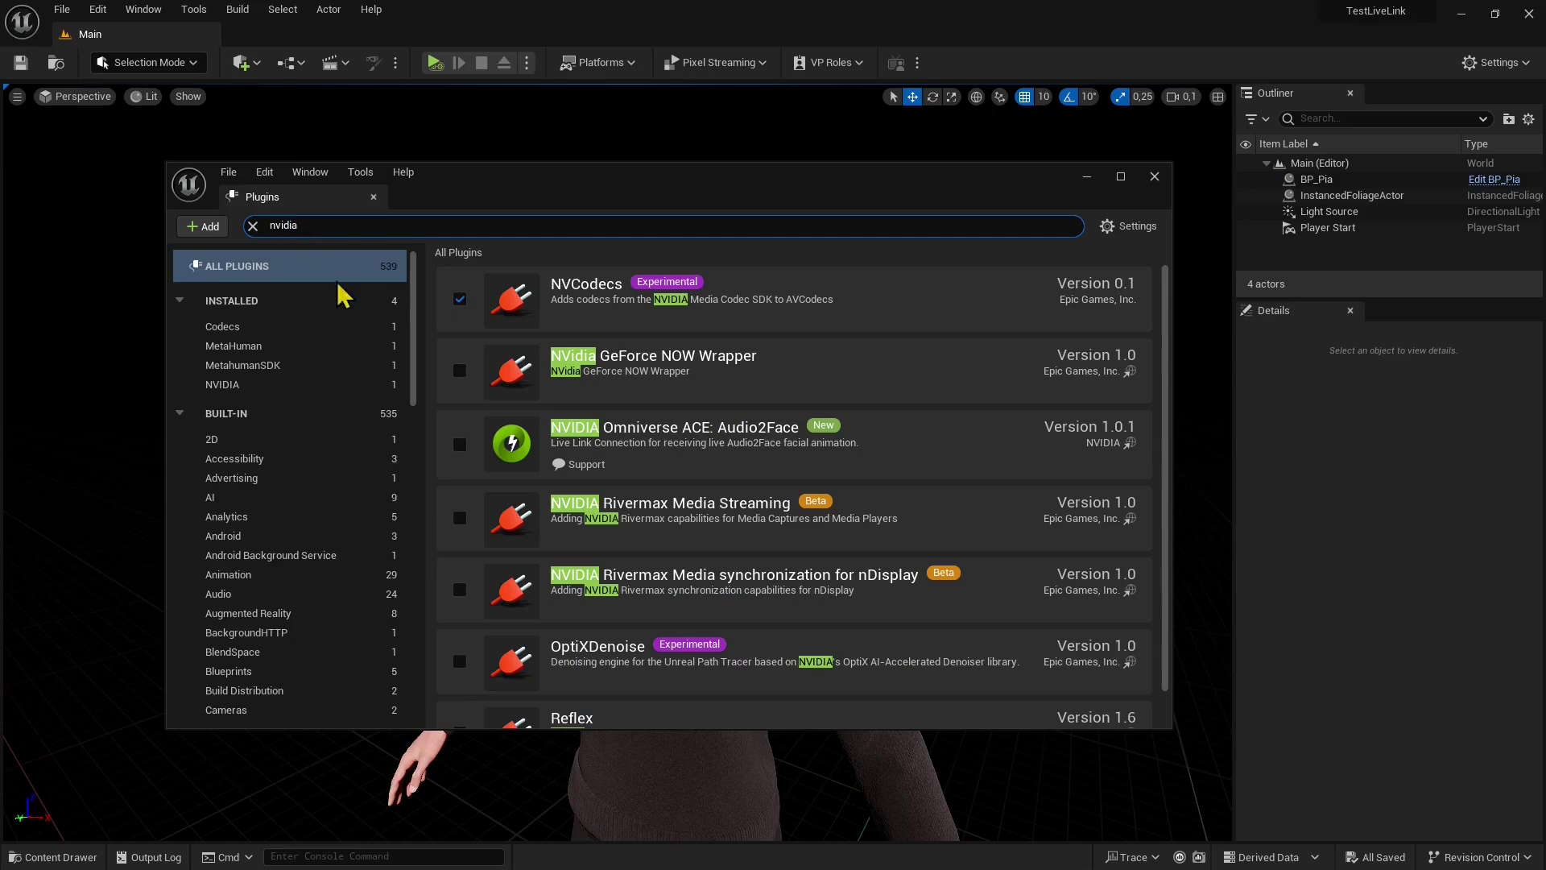
- Enable the Omniverse ACE: Audio2Face plugin in the nvidia-filtered Plugins list and restart the editor
{"action": "left_click", "coordinate": [98, 9]}
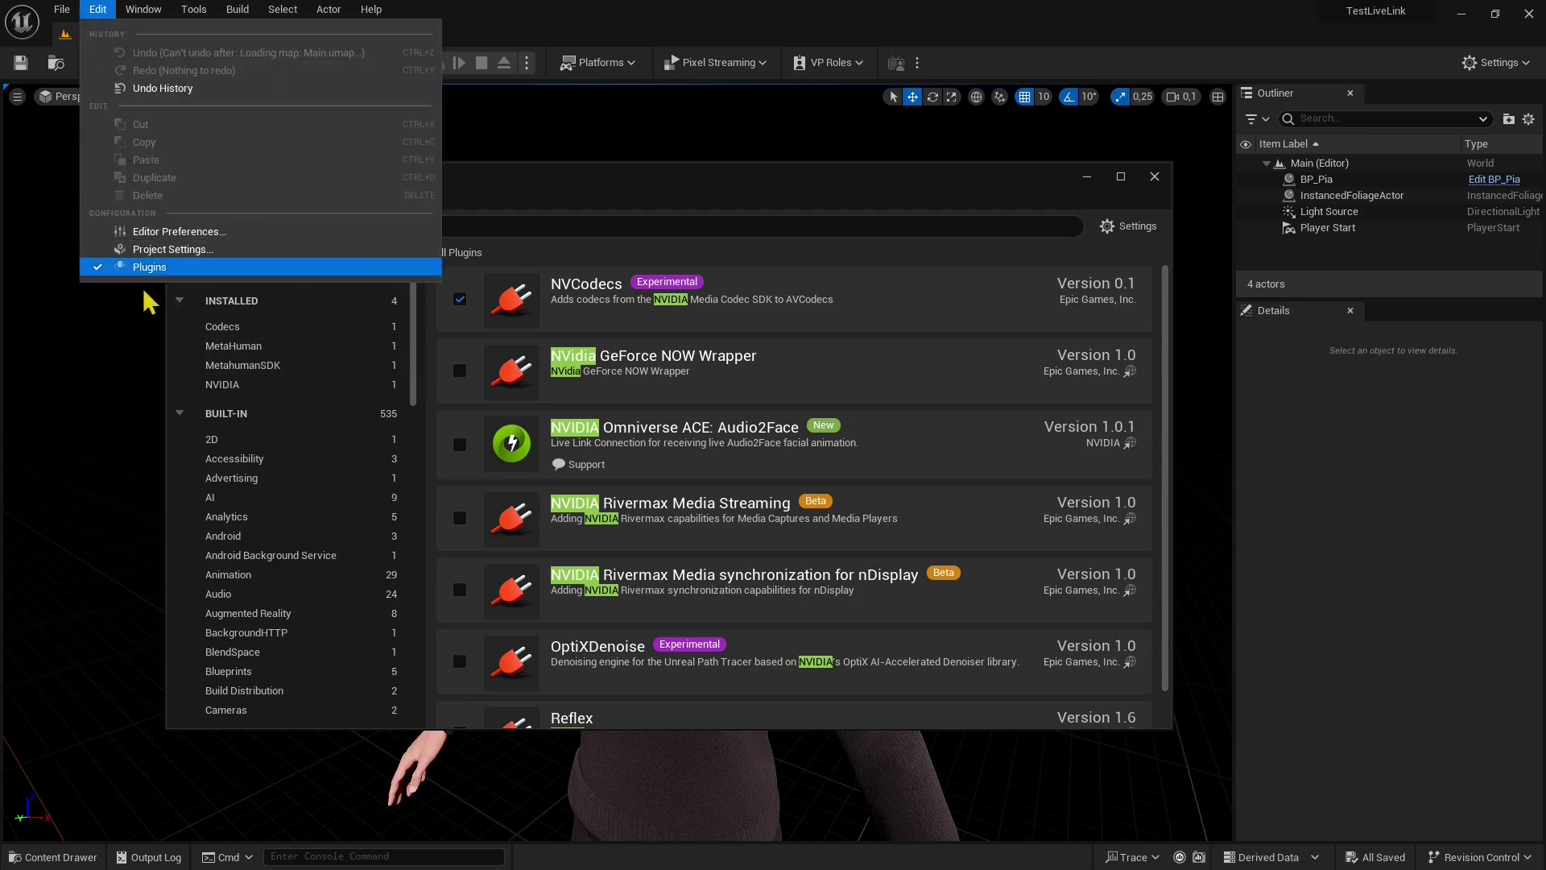
{"action": "left_click", "coordinate": [490, 203]}
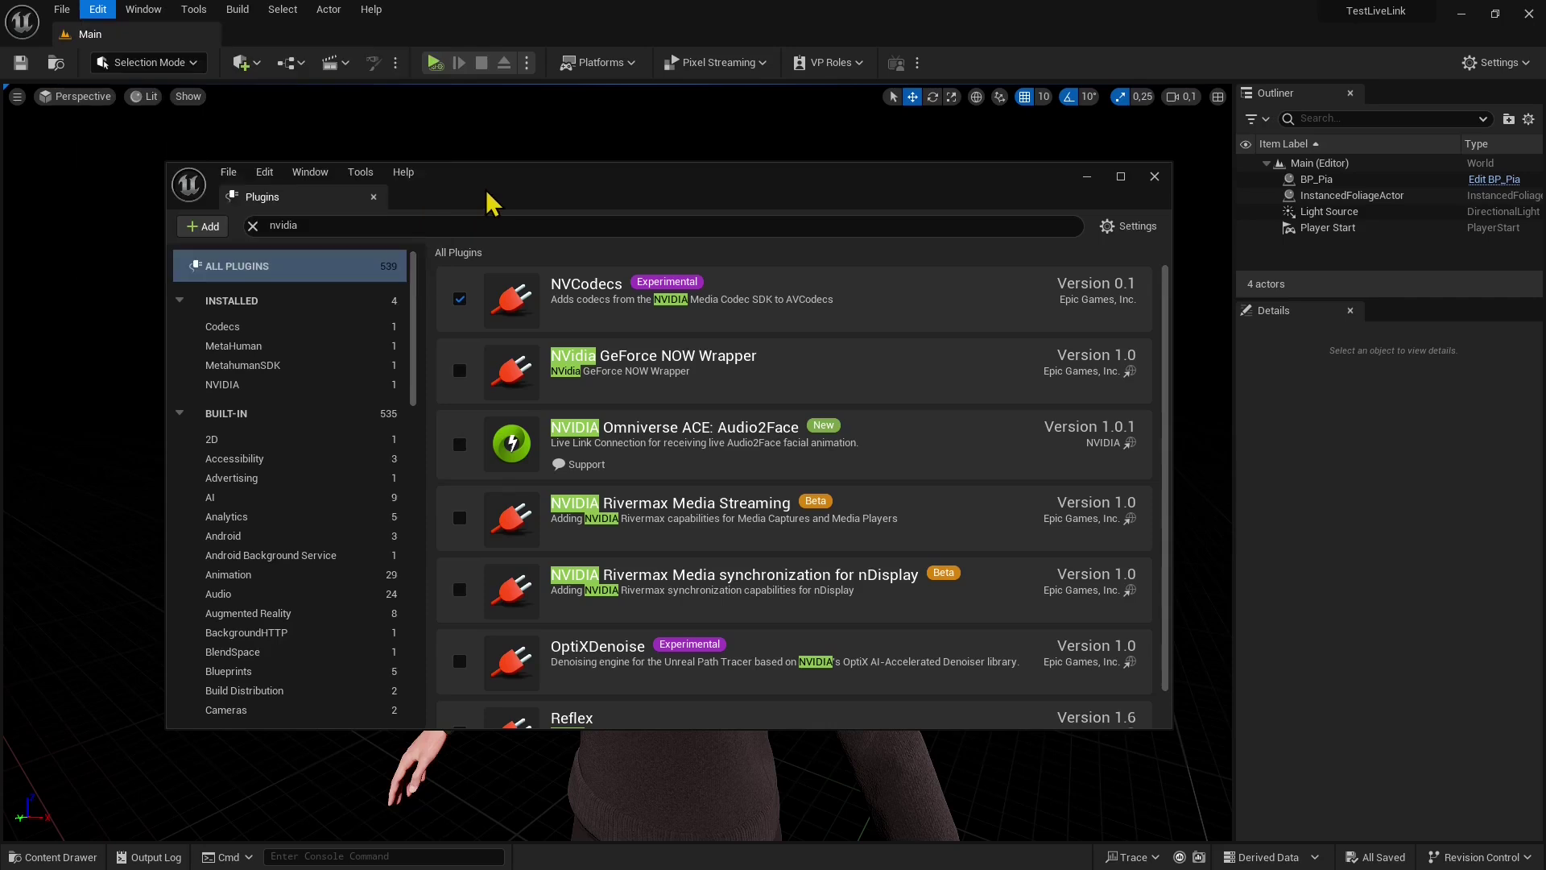
{"action": "key", "text": "ctrl+f"}
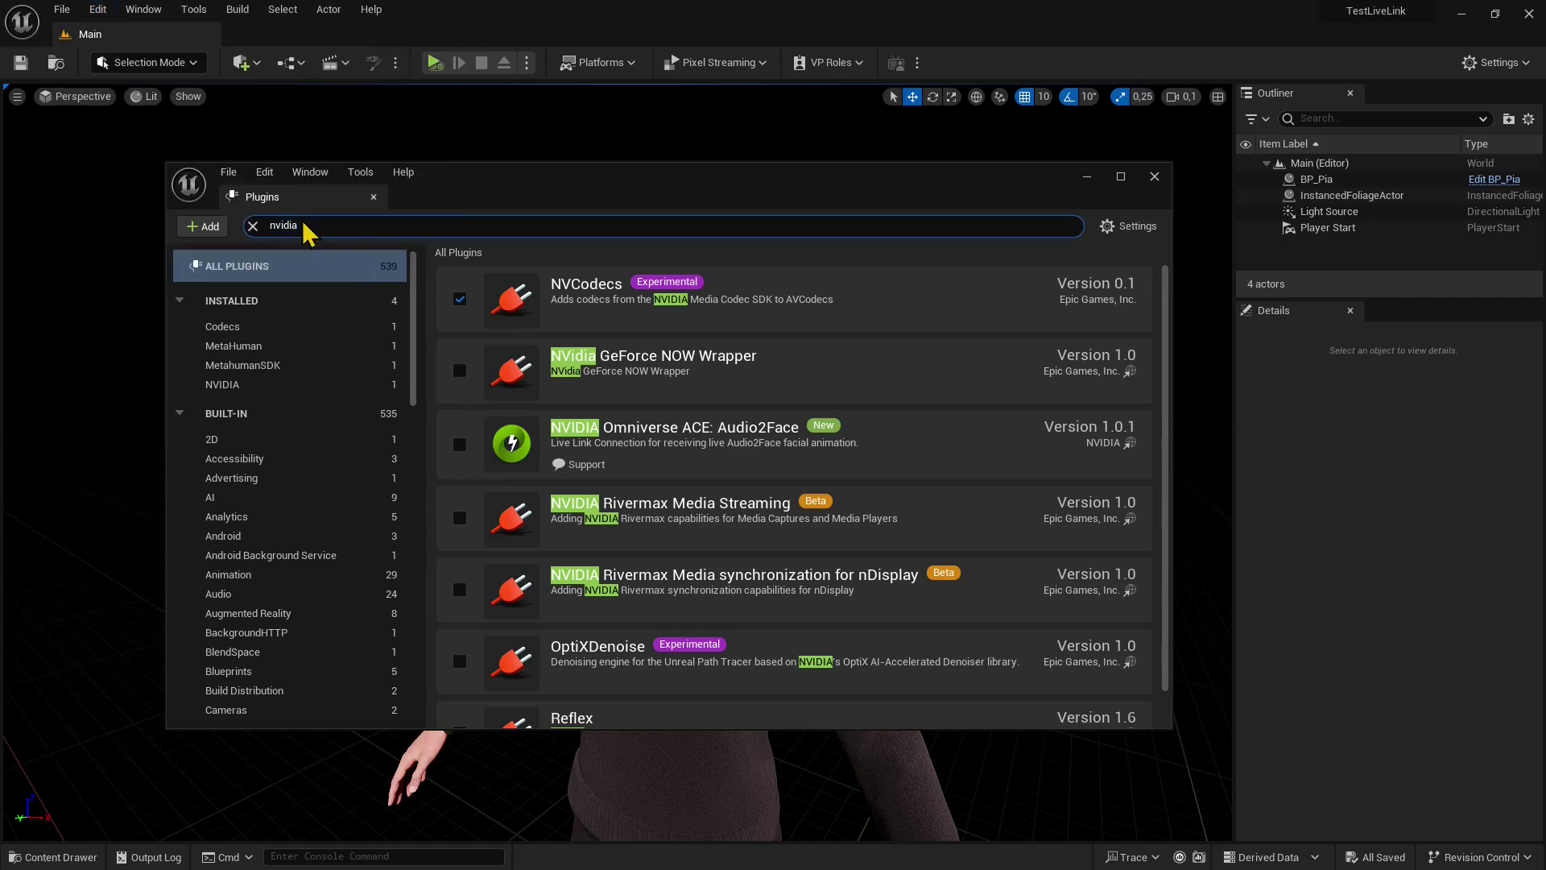
{"action": "left_click", "coordinate": [460, 445]}
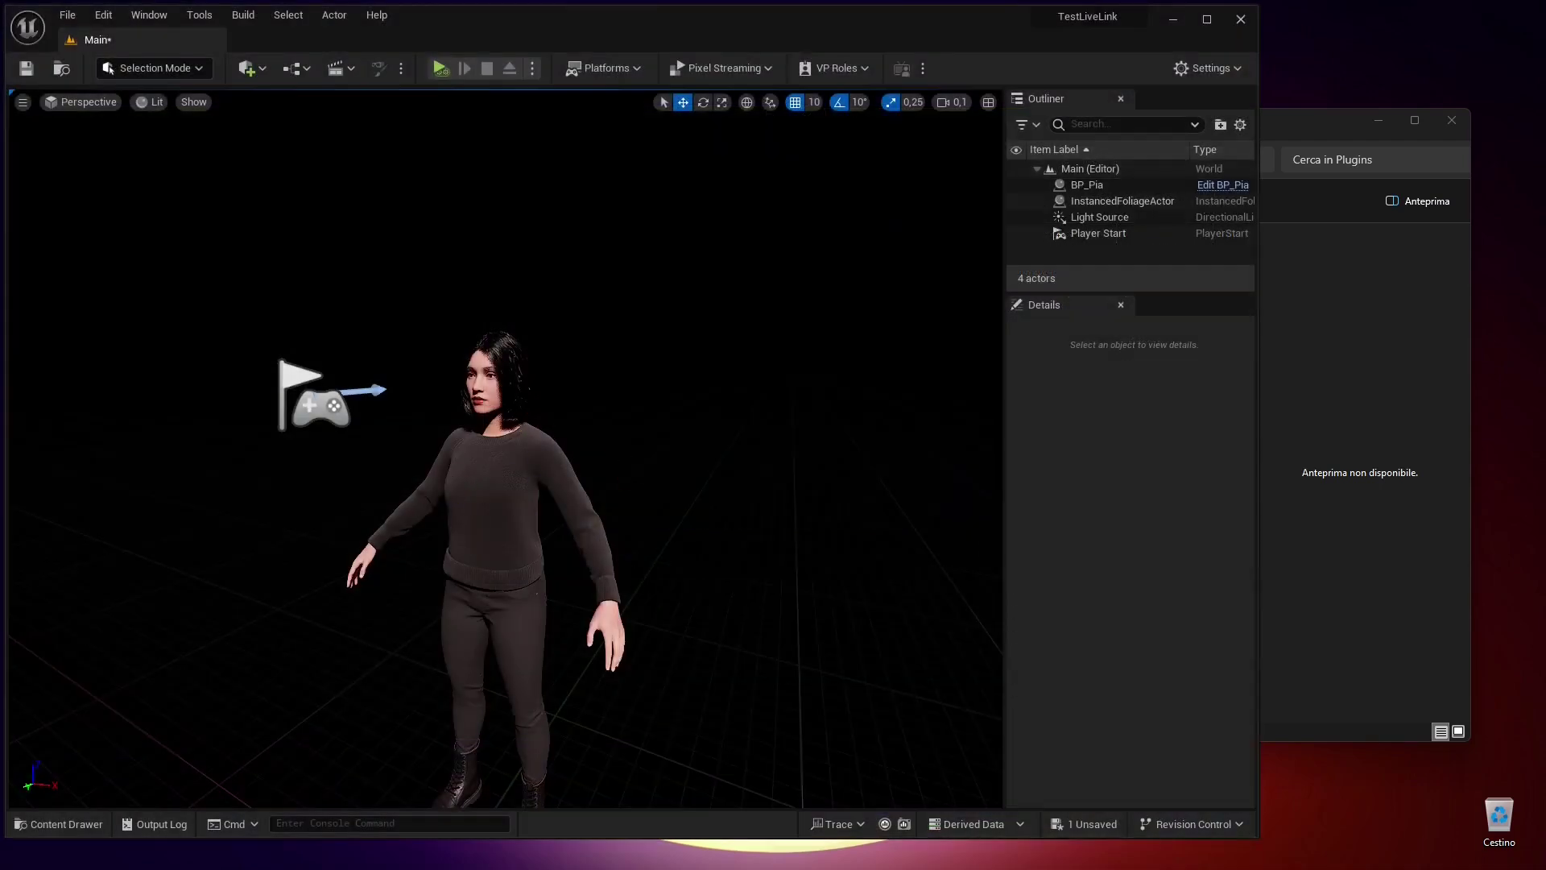
- Open the Live Link panel from Window > Virtual Production
{"action": "right_click_drag", "start_coordinate": [303, 211], "coordinate": [303, 211]}
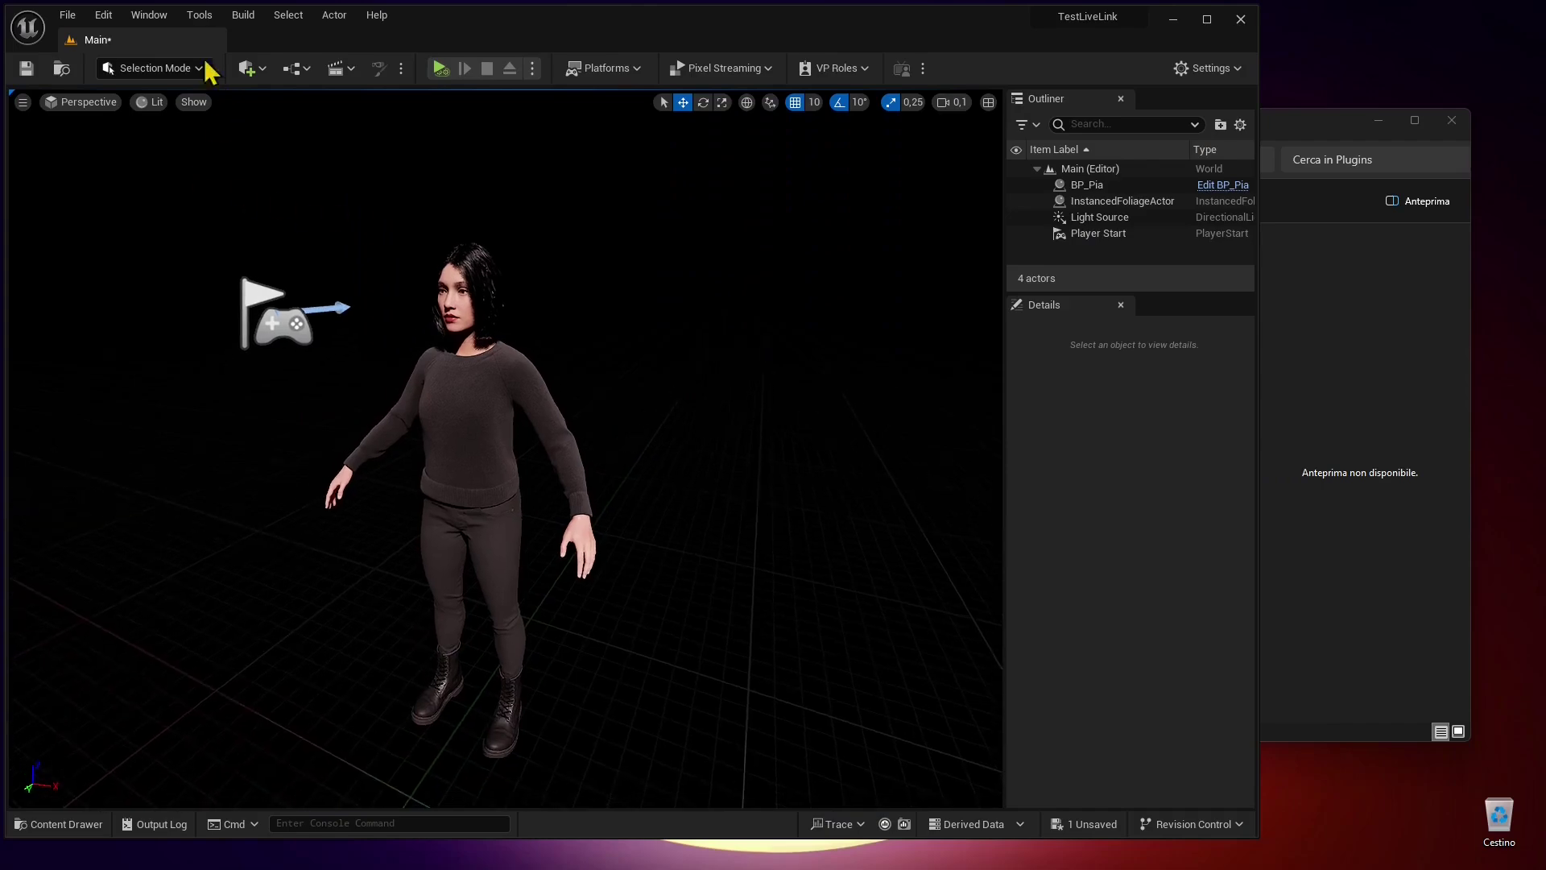
{"action": "left_click", "coordinate": [159, 18]}
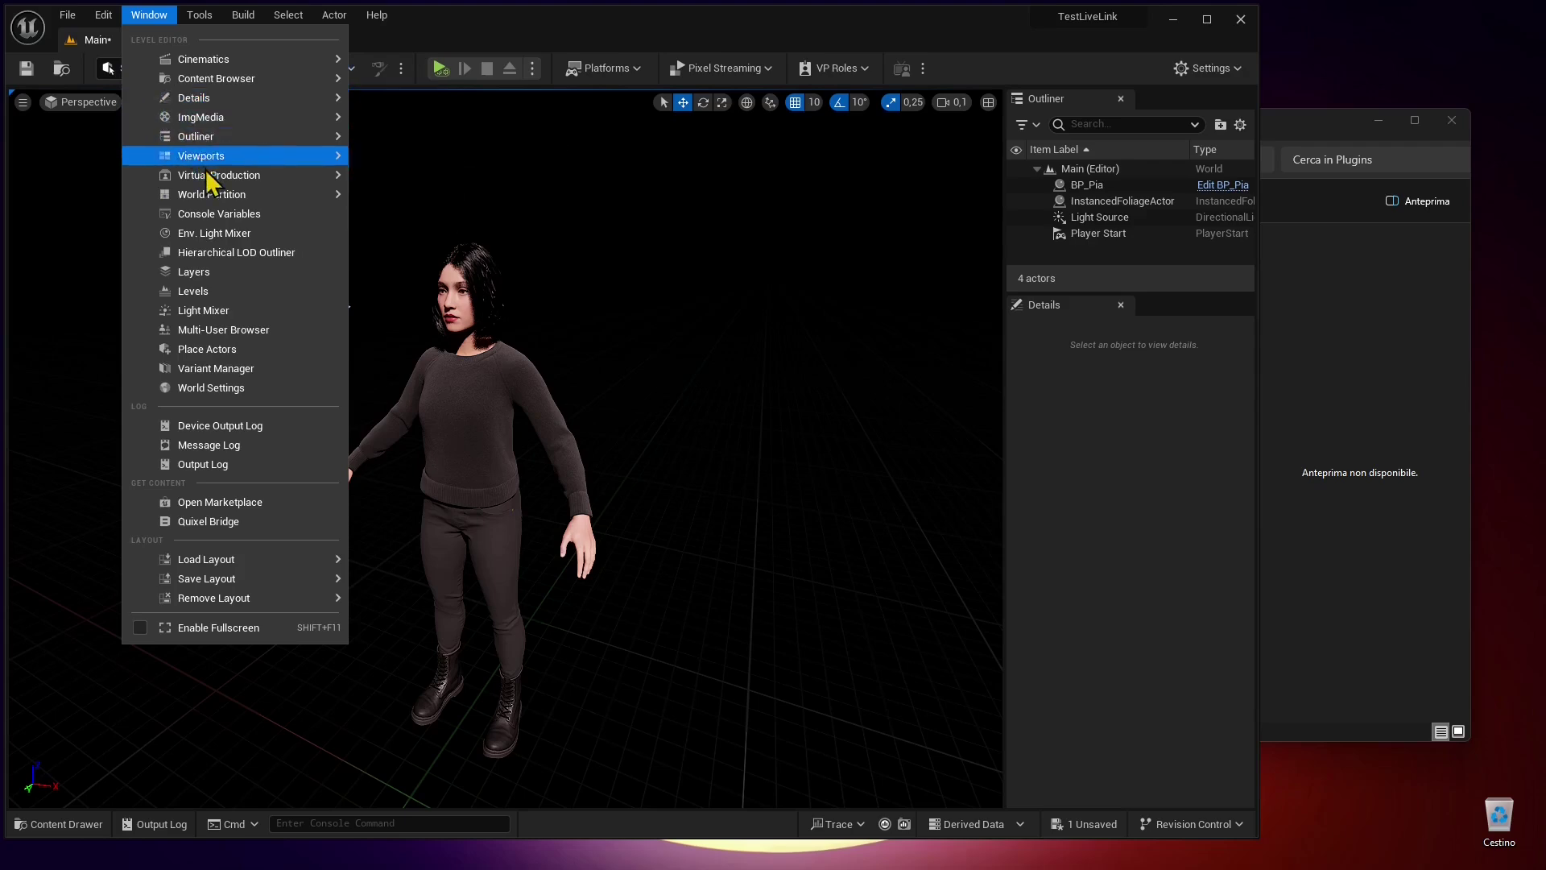
{"action": "mouse_move", "coordinate": [211, 175]}
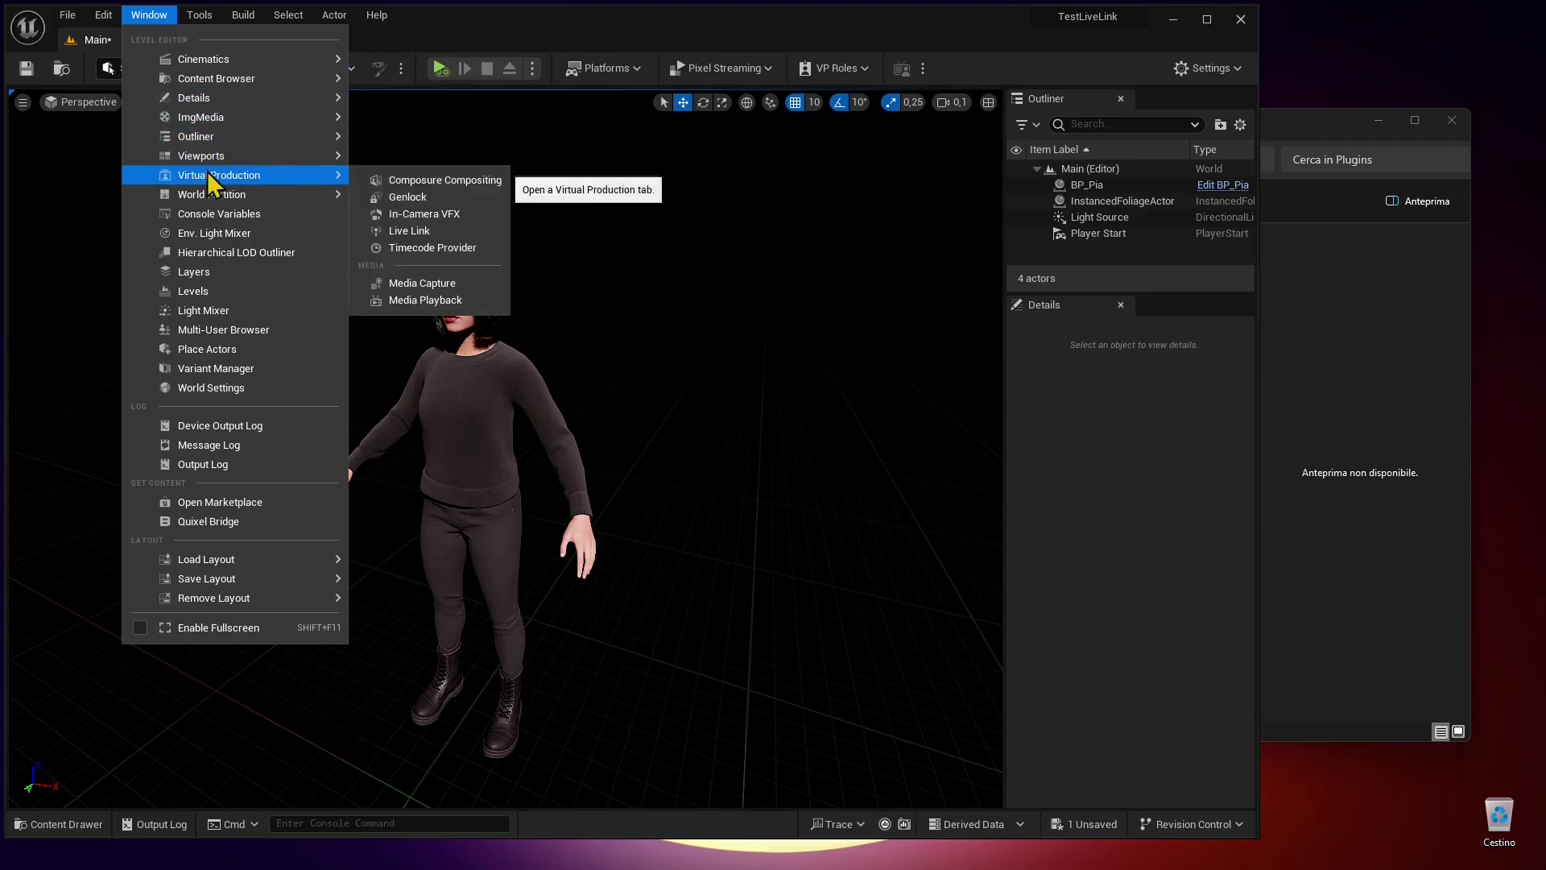
{"action": "left_click", "coordinate": [424, 240]}
- Dock the Live Link panel into the editor layout beside the Outliner
{"action": "left_click_drag", "start_coordinate": [624, 225], "coordinate": [479, 320]}
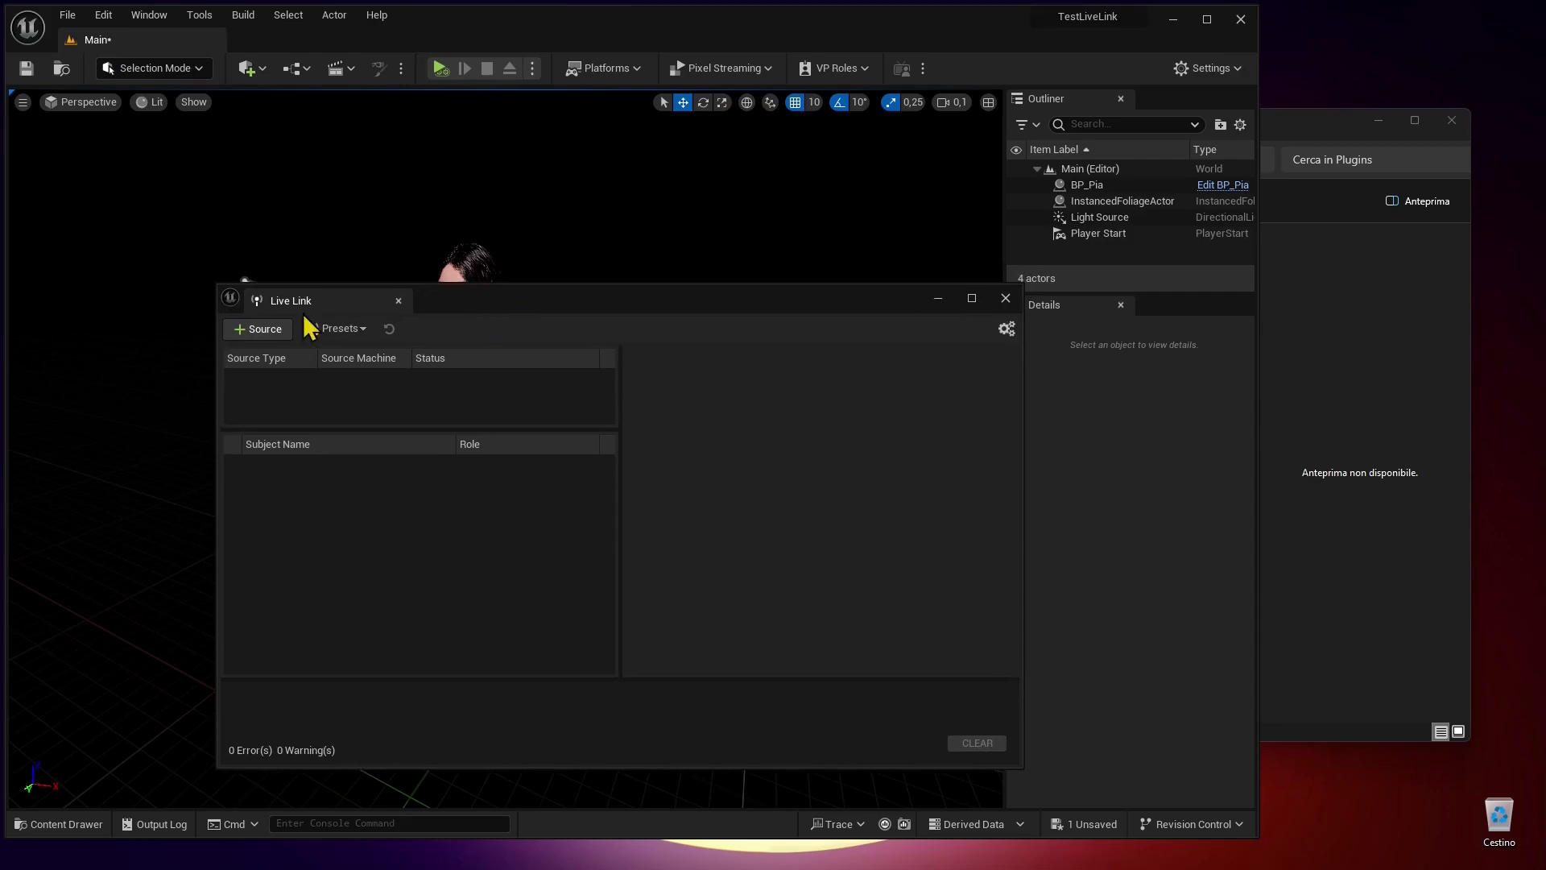
{"action": "left_click_drag", "start_coordinate": [304, 310], "coordinate": [59, 818]}
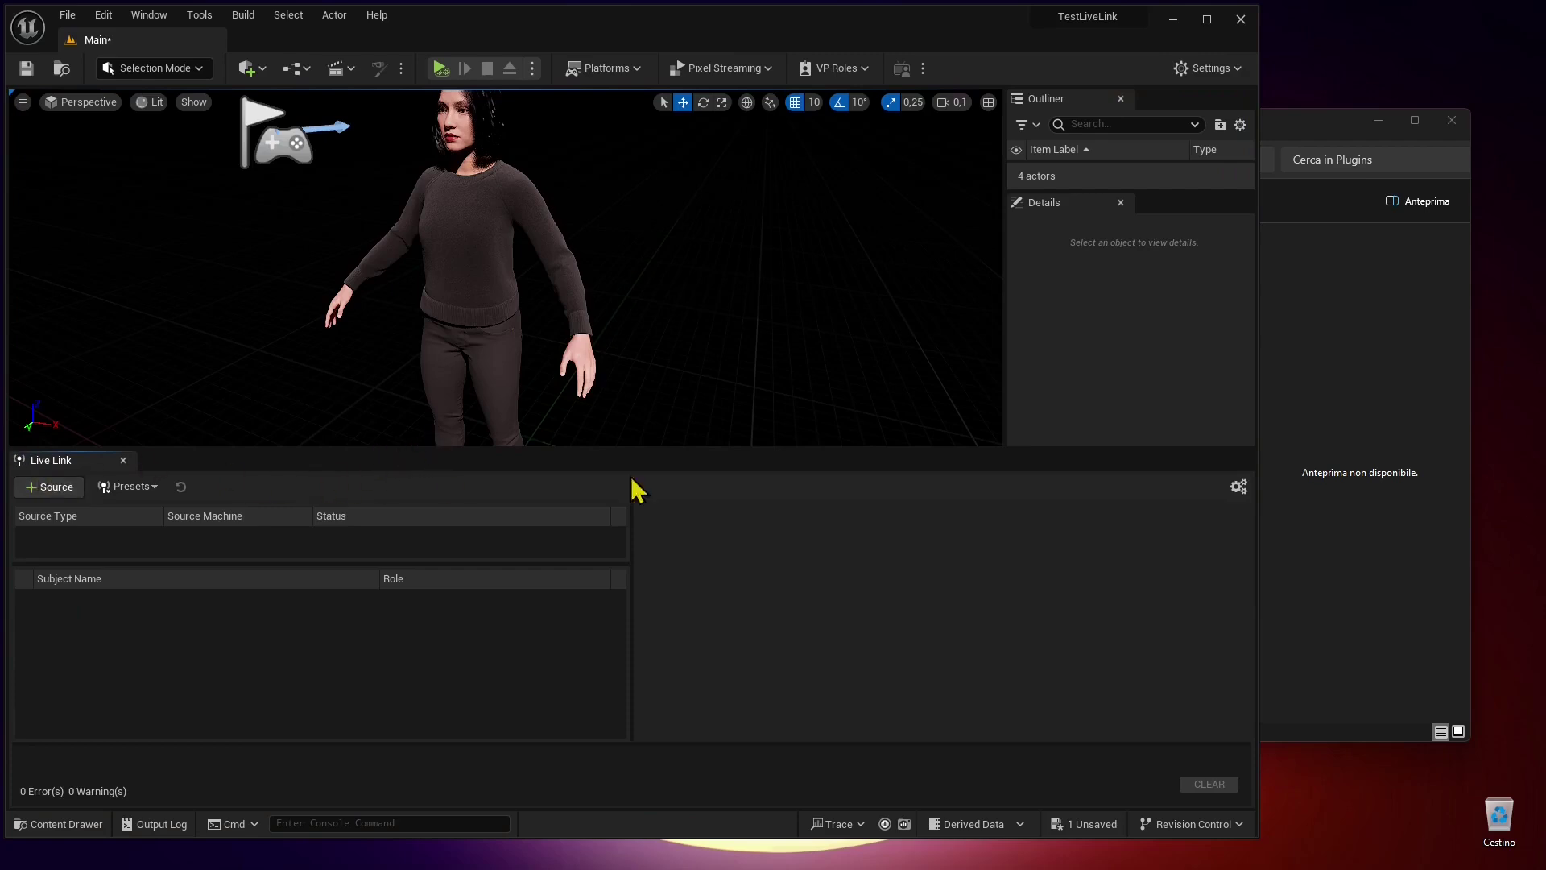
{"action": "left_click_drag", "start_coordinate": [96, 460], "coordinate": [17, 252]}
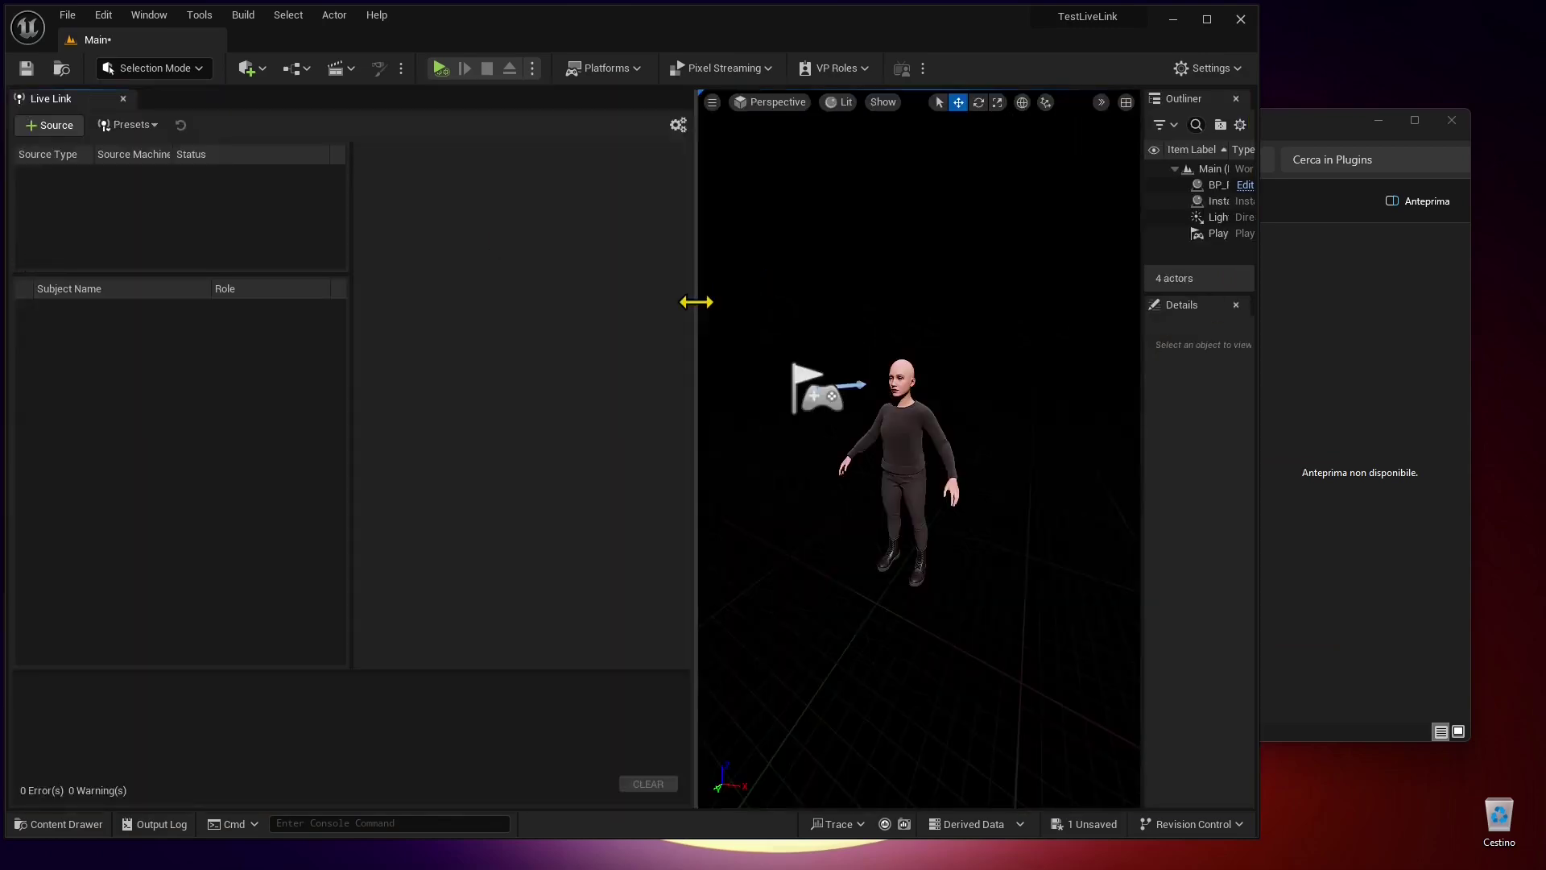
- Add an NVIDIA Omniverse LiveLink source with a 48k Hz audio sample rate
{"action": "left_click_drag", "start_coordinate": [697, 304], "coordinate": [455, 345]}
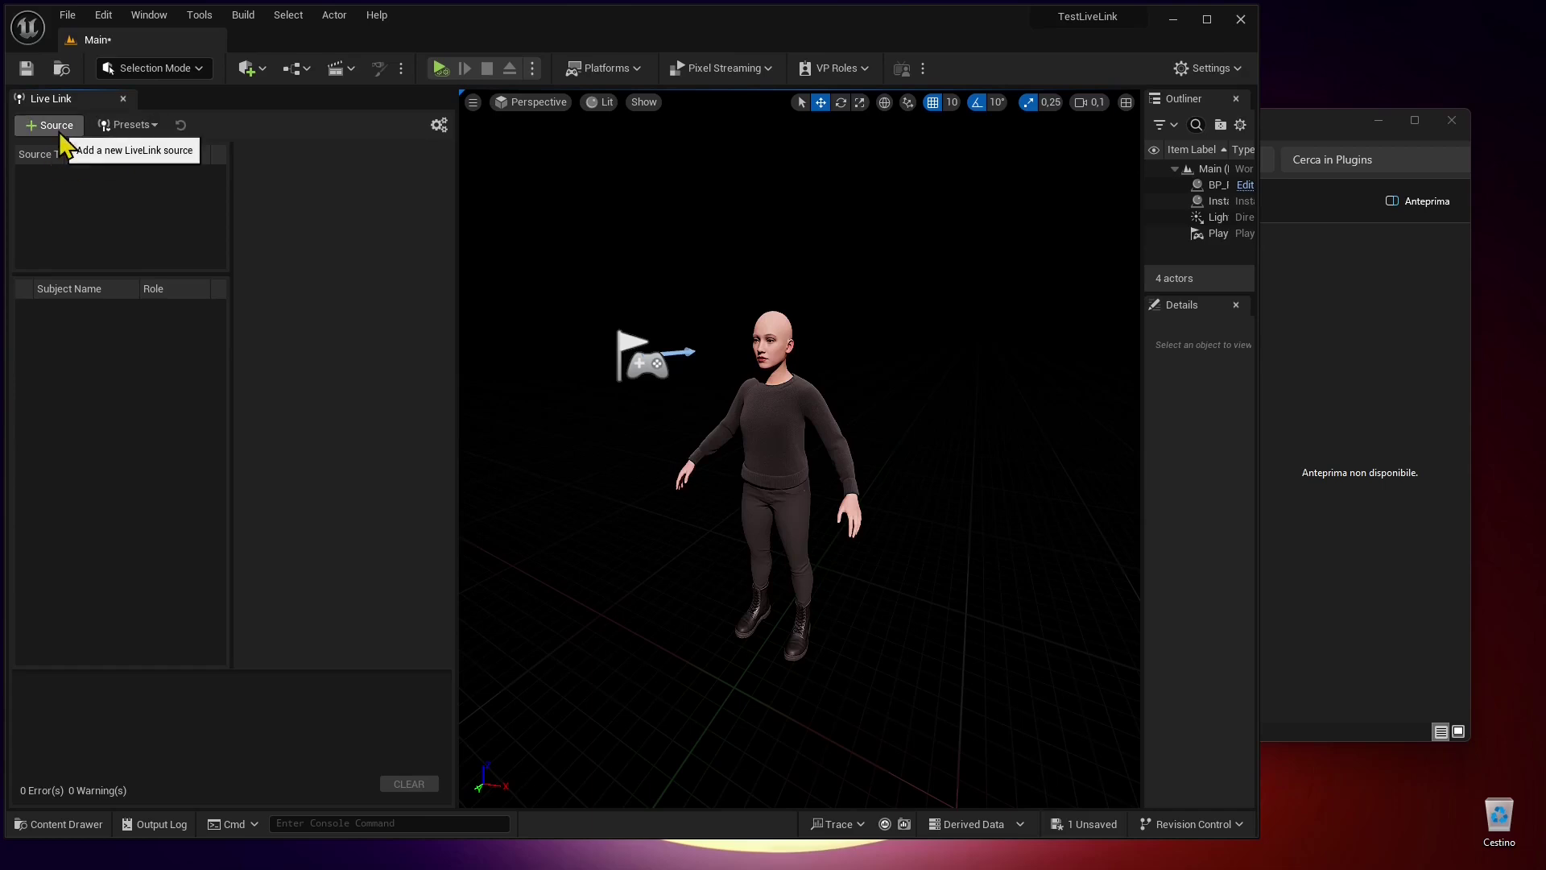
{"action": "left_click", "coordinate": [148, 126]}
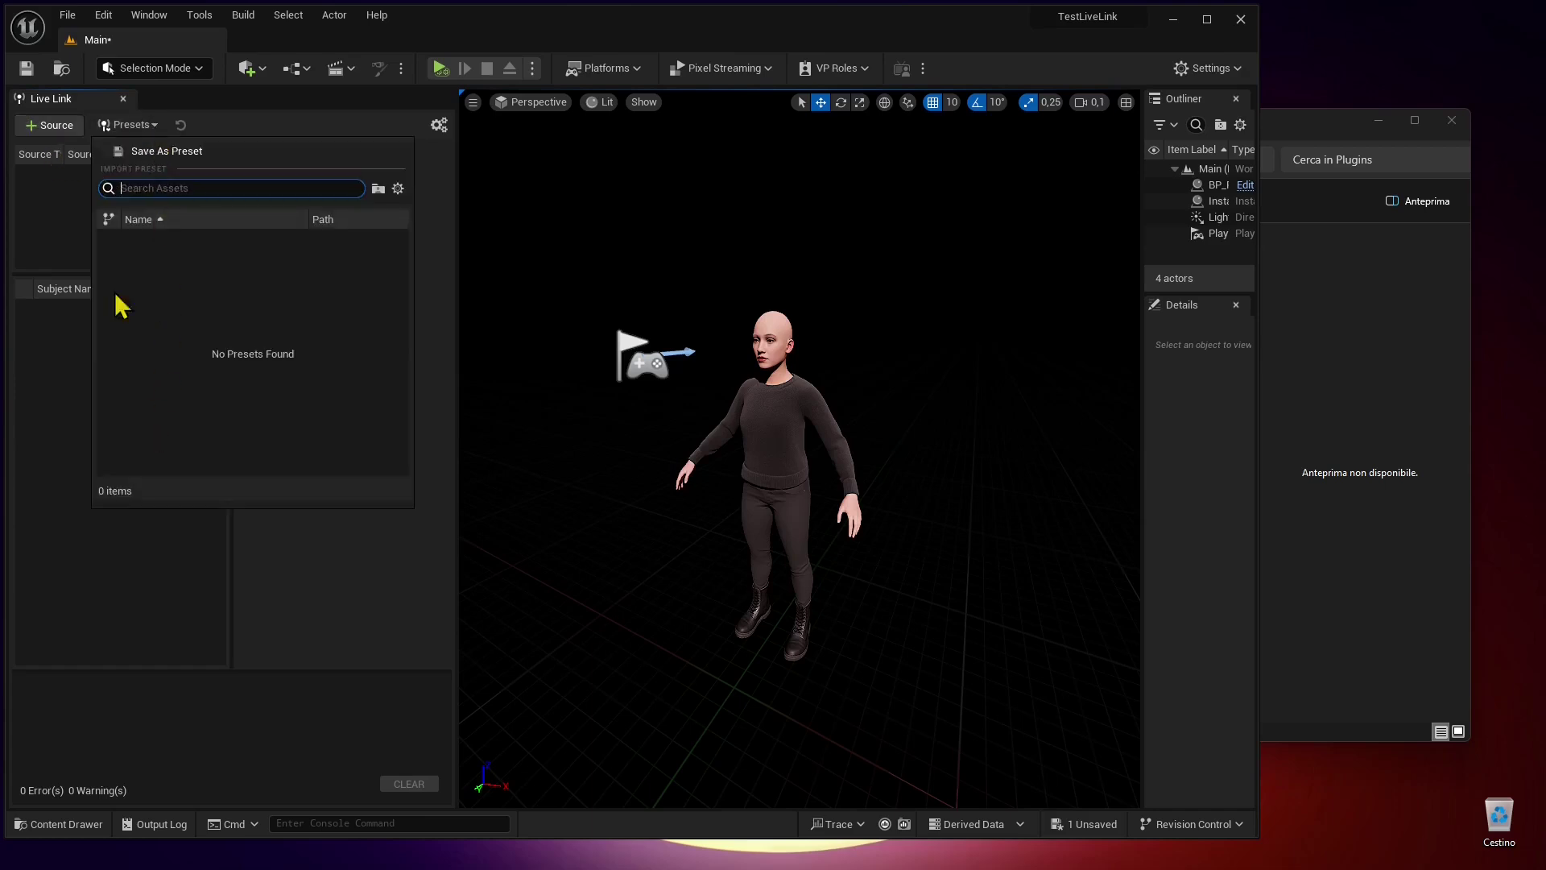
{"action": "left_click", "coordinate": [31, 222]}
{"action": "left_click", "coordinate": [48, 126]}
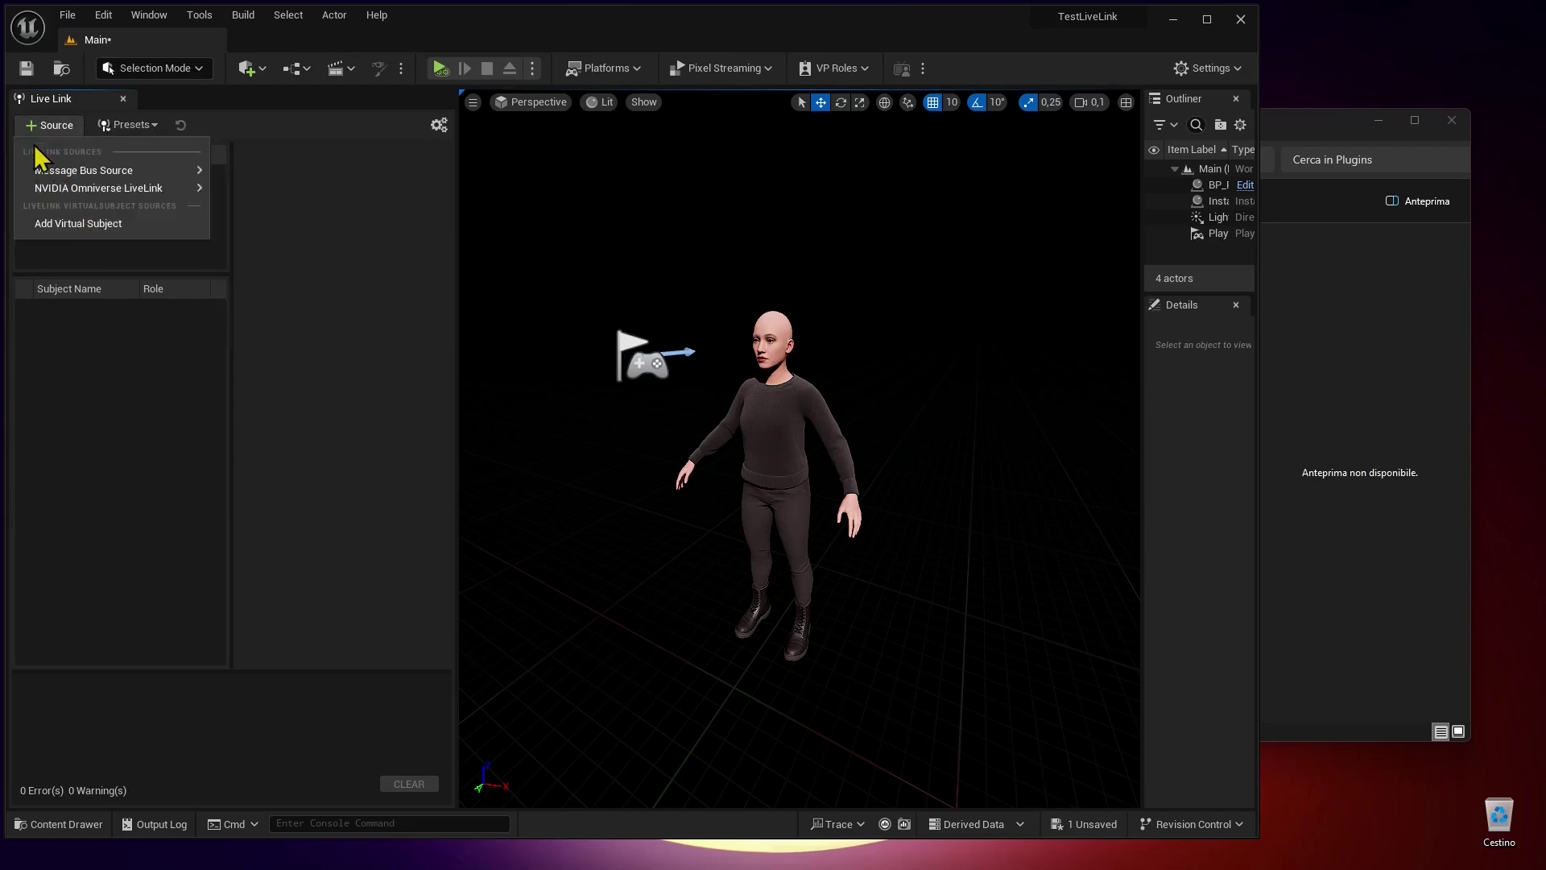
{"action": "mouse_move", "coordinate": [53, 189]}
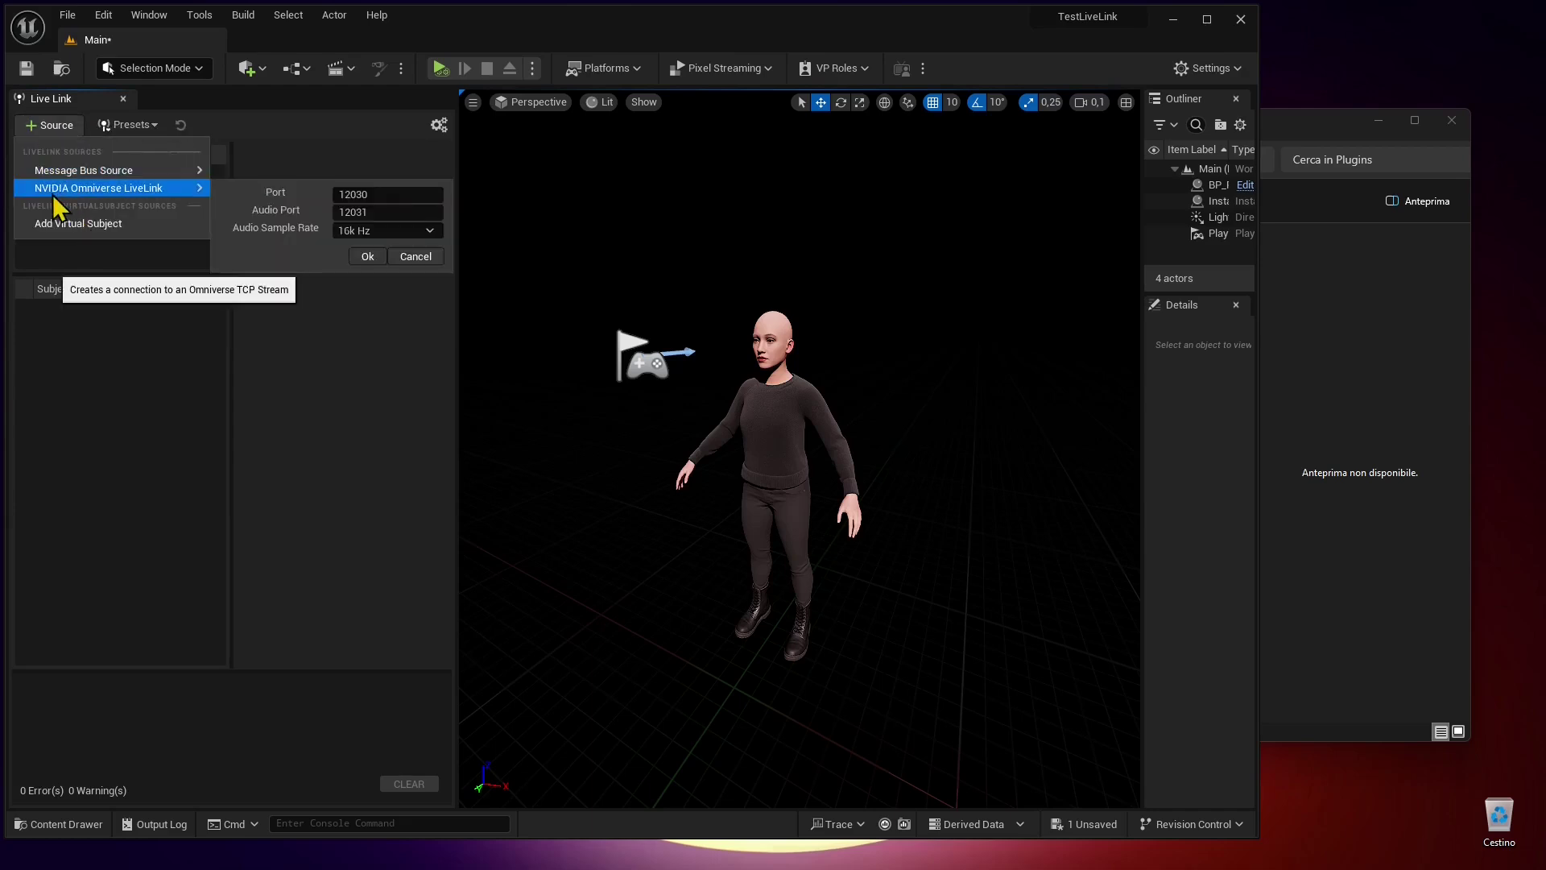
{"action": "left_click", "coordinate": [381, 234]}
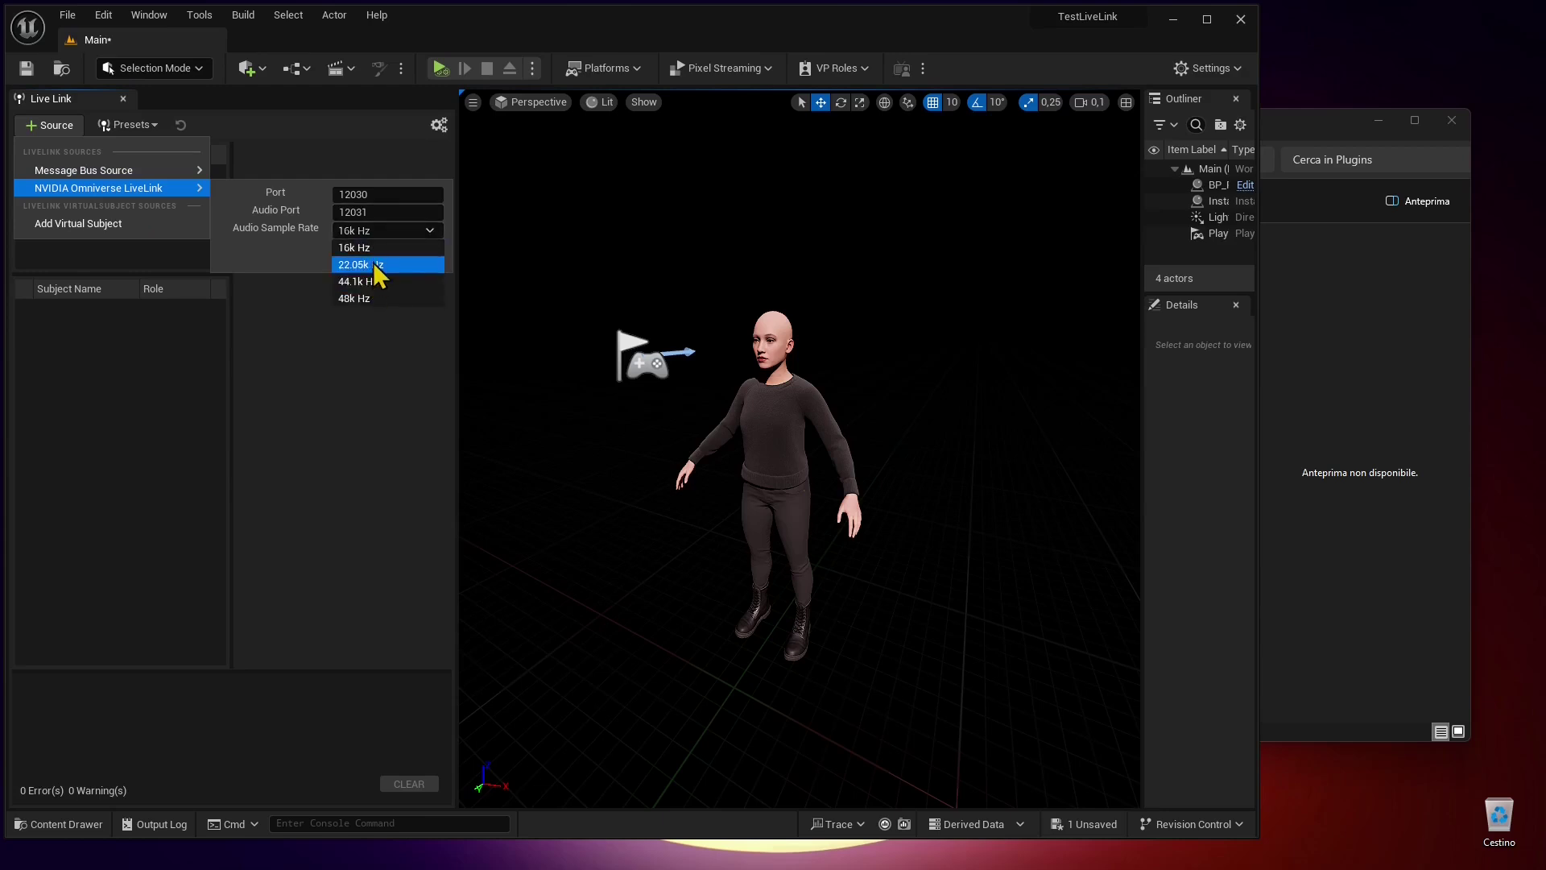
{"action": "left_click", "coordinate": [373, 300]}
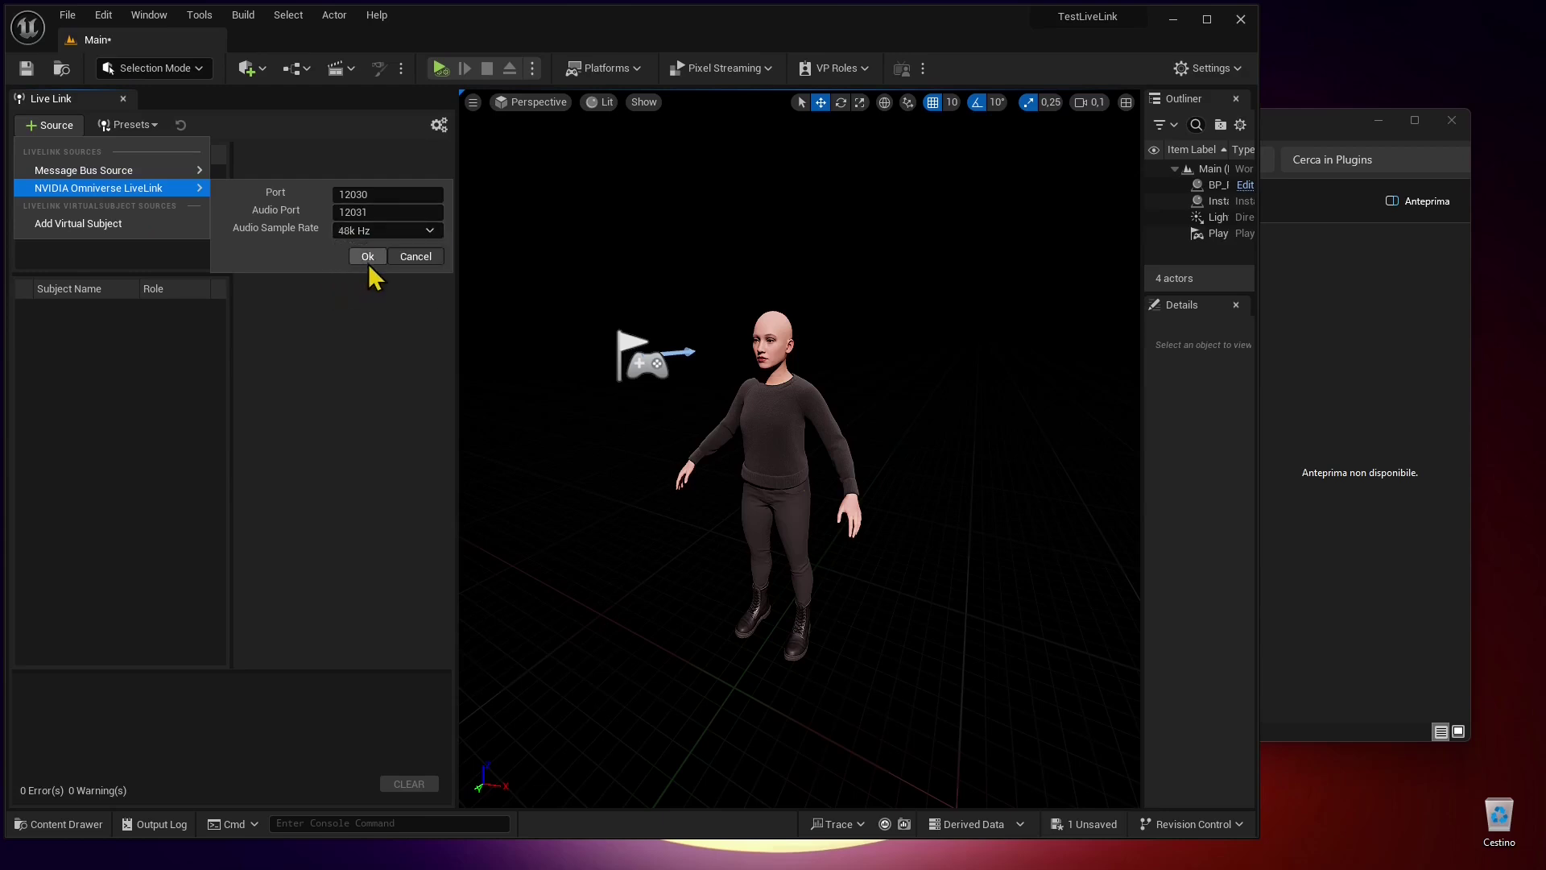
{"action": "left_click", "coordinate": [367, 258]}
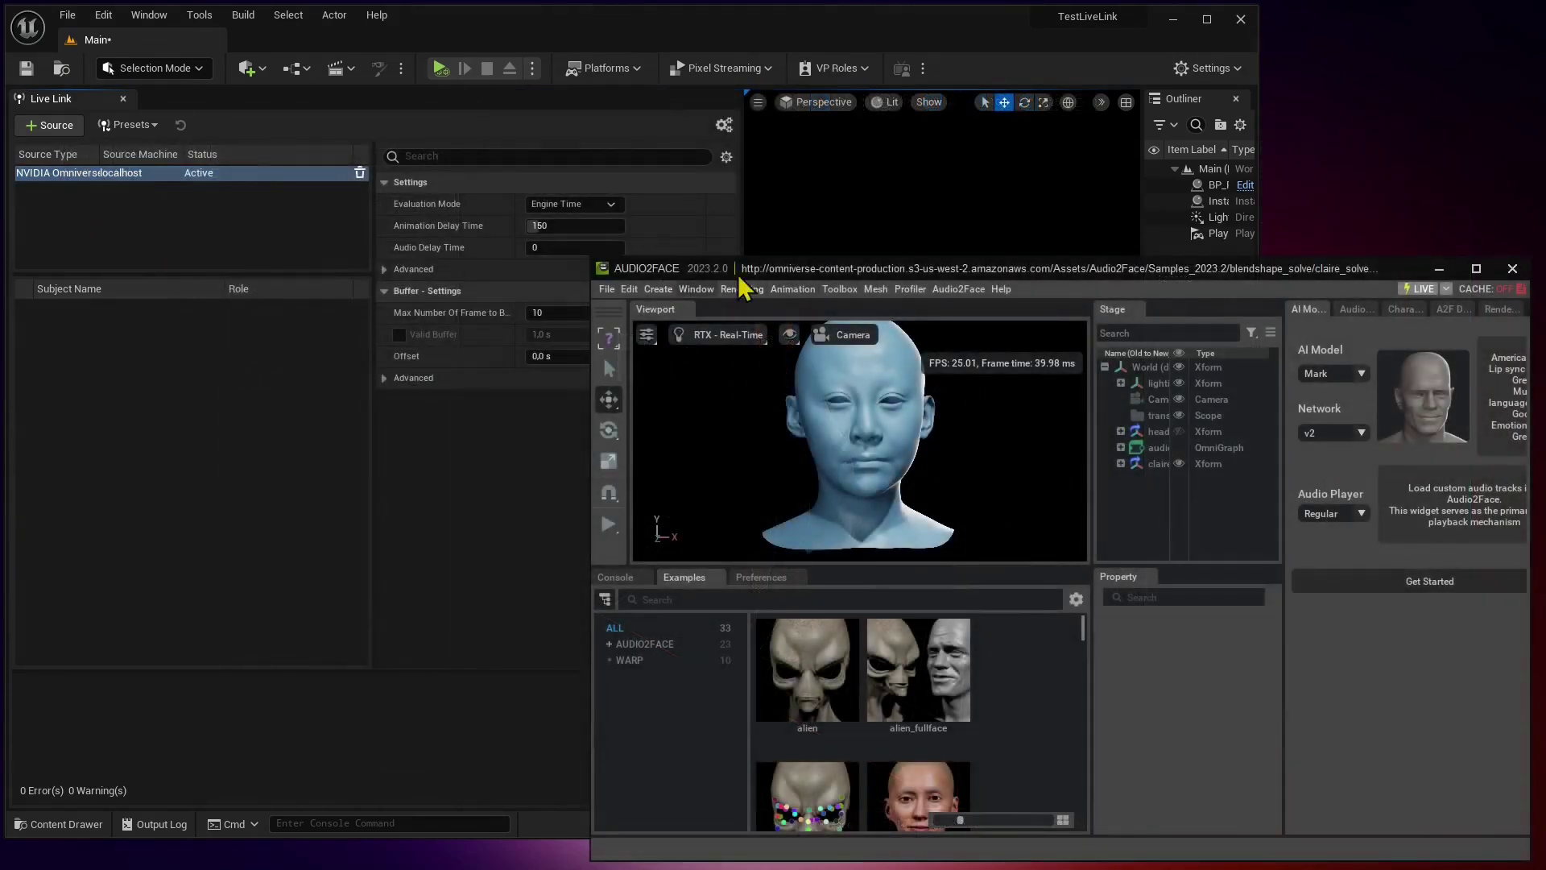
- Activate the StreamLivelink node with audio streaming on, then select BP_Pia in Unreal's Outliner
{"action": "left_click_drag", "start_coordinate": [1093, 445], "coordinate": [990, 455]}
{"action": "left_click", "coordinate": [1086, 450]}
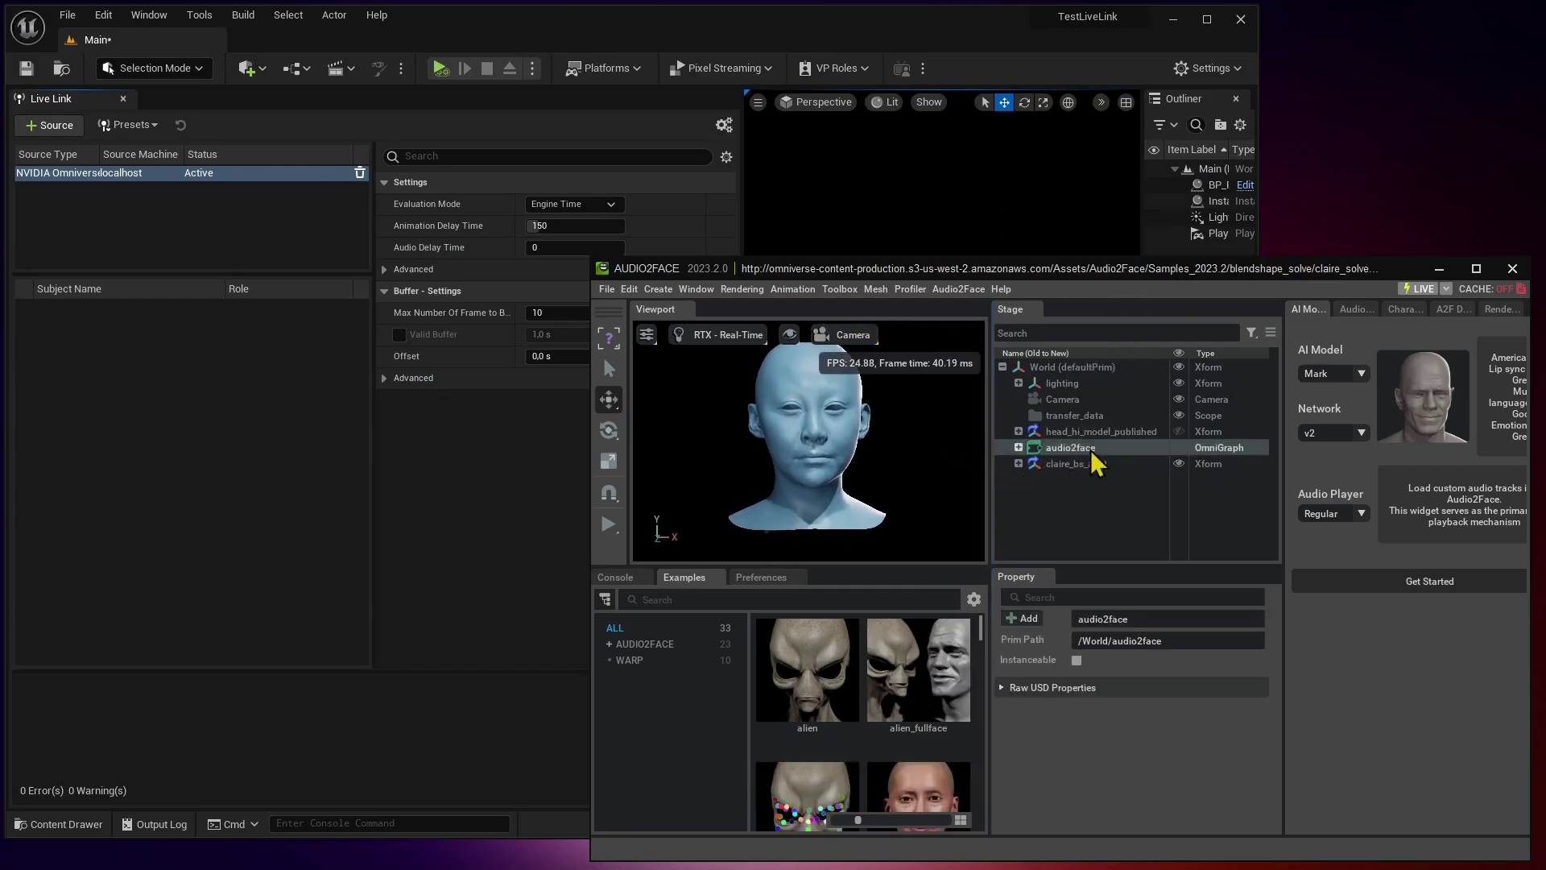
{"action": "left_click", "coordinate": [1017, 448]}
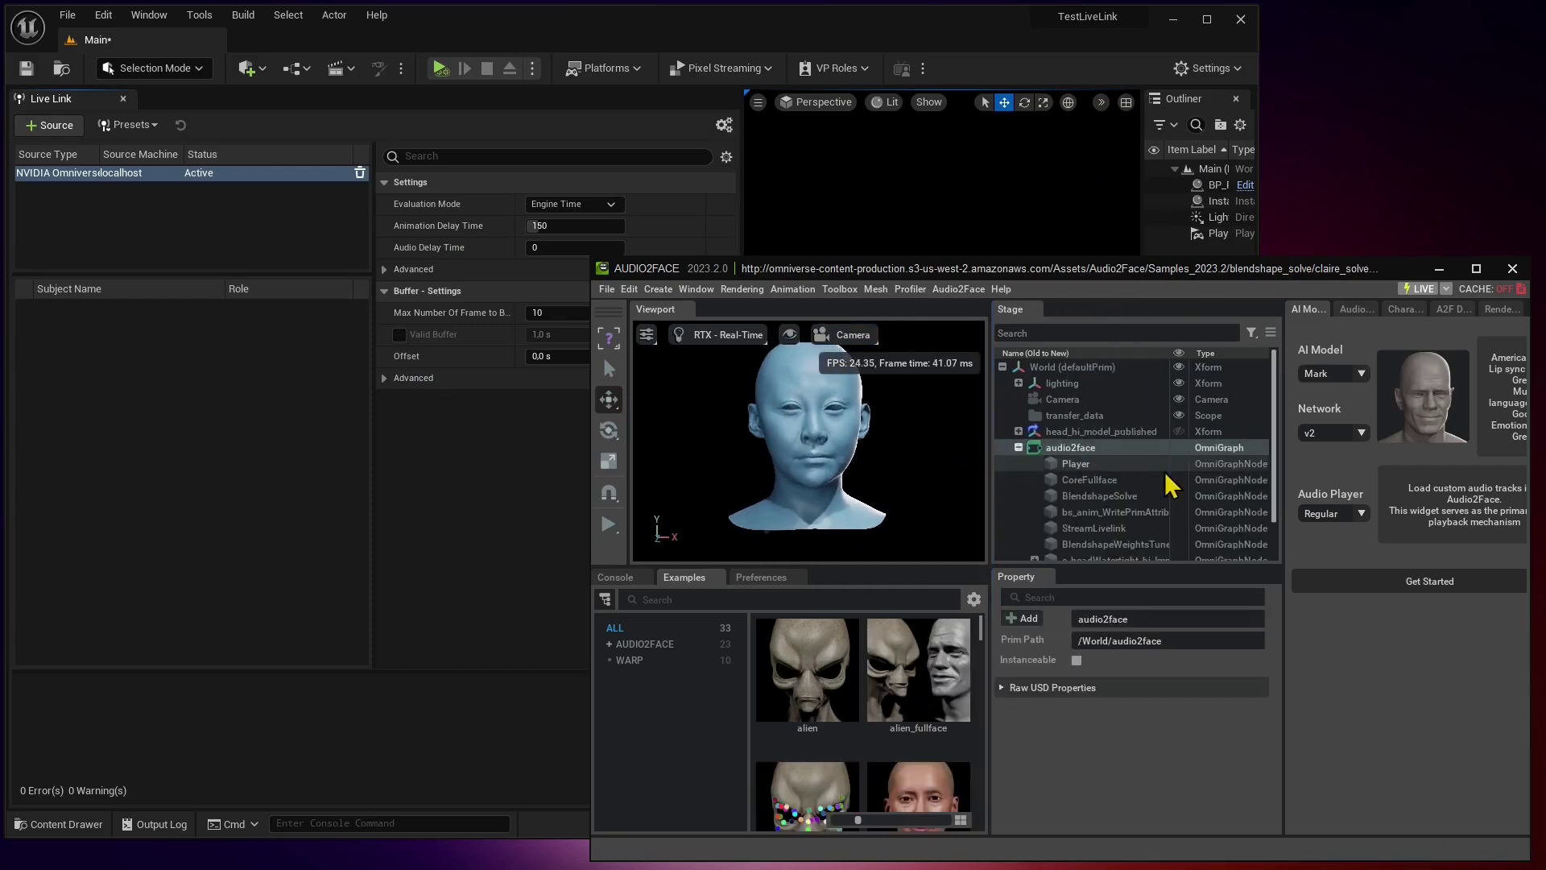
{"action": "left_click", "coordinate": [1100, 529]}
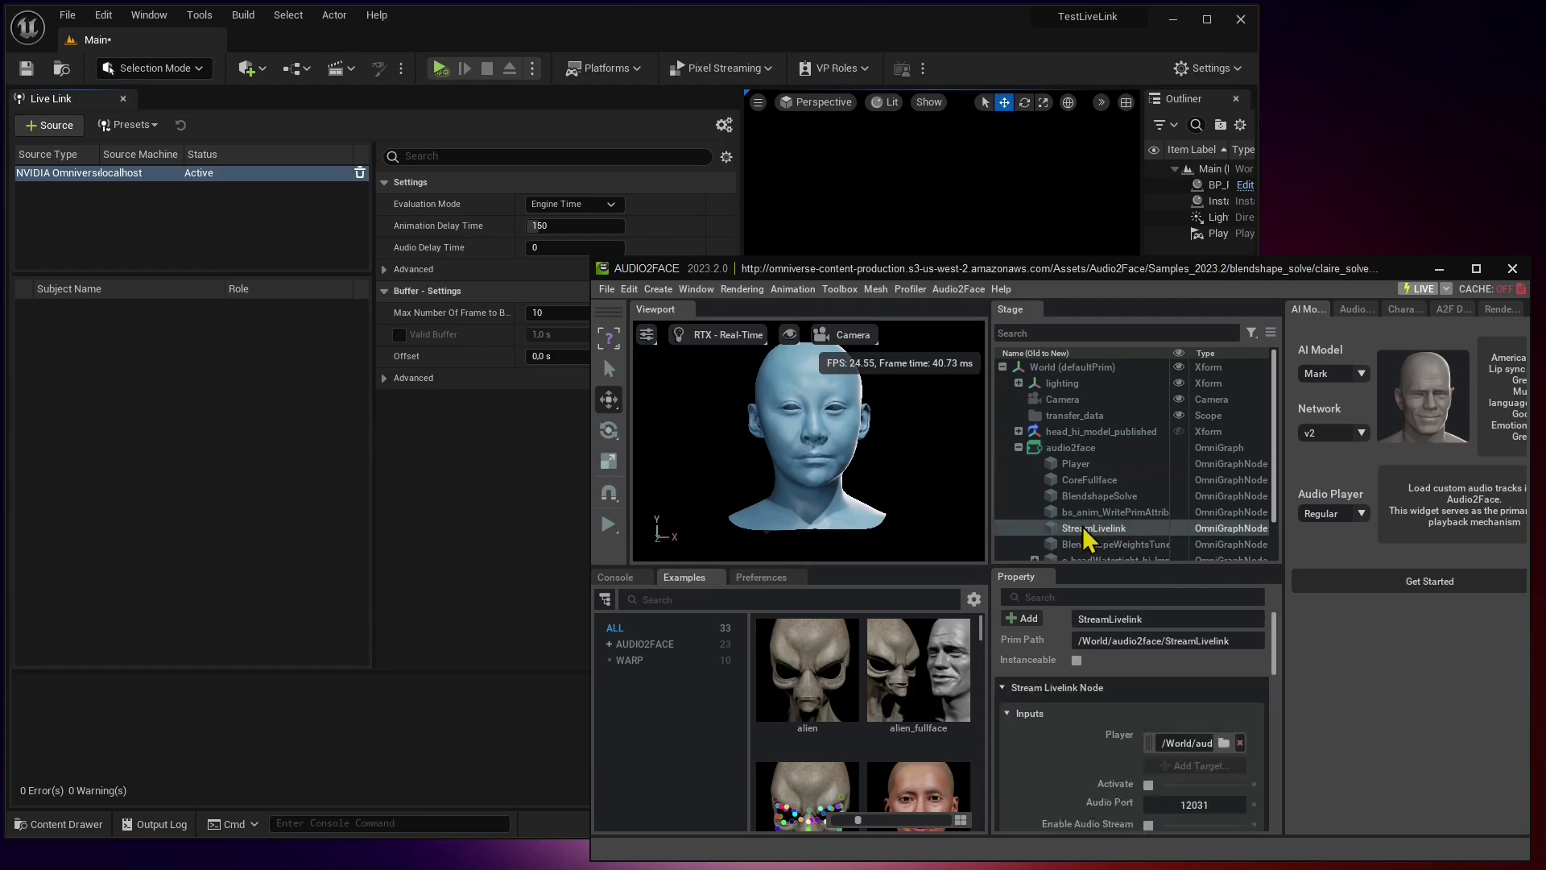
{"action": "scroll", "coordinate": [1131, 694], "scroll_direction": "down", "scroll_amount": 3}
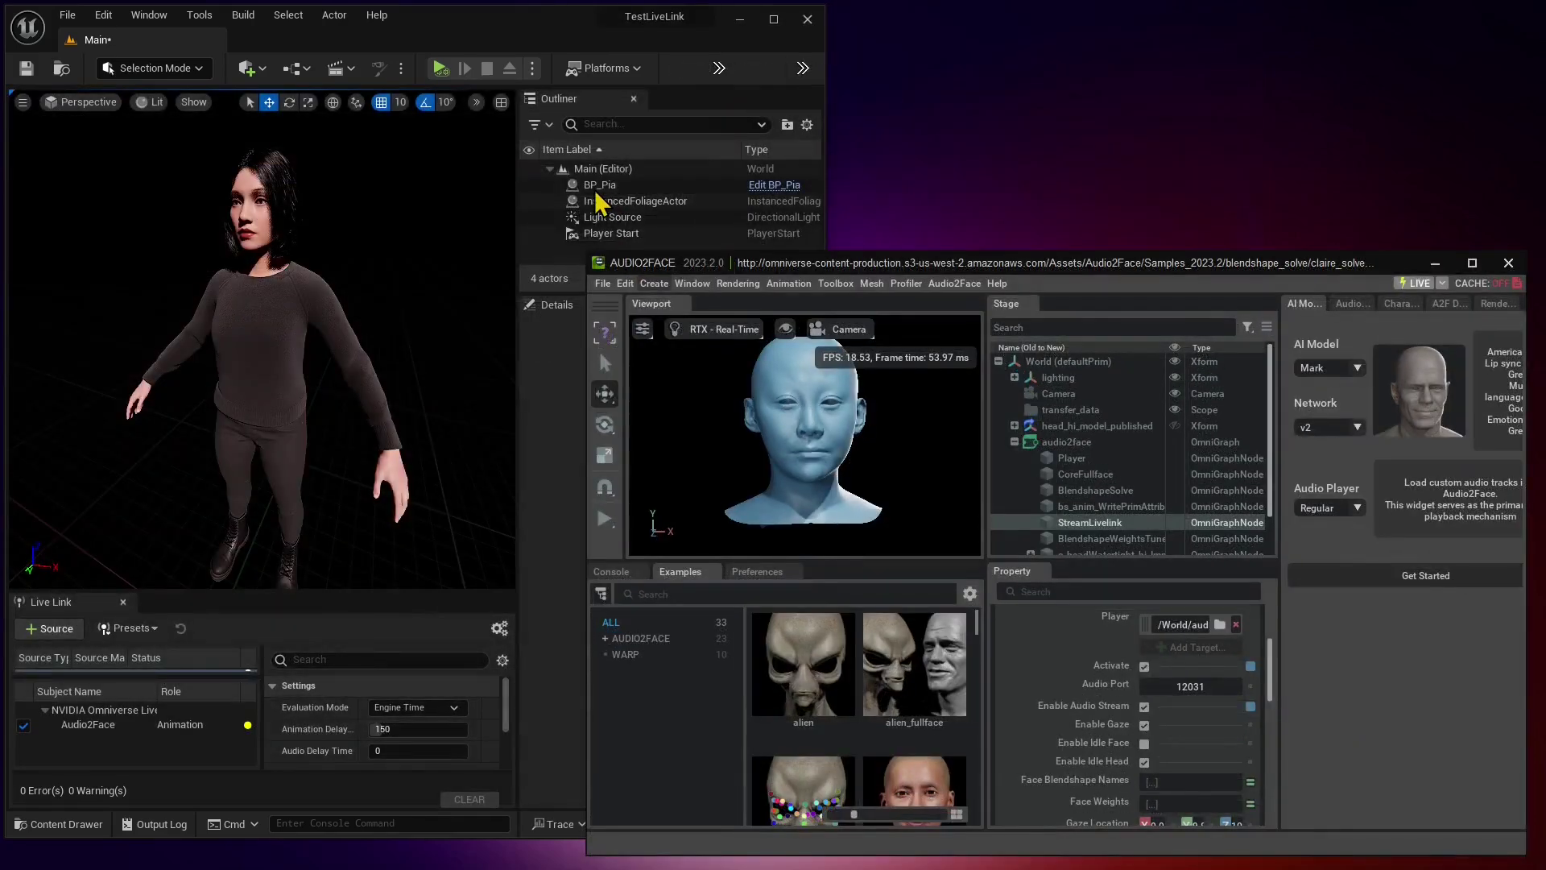
{"action": "left_click", "coordinate": [604, 187]}
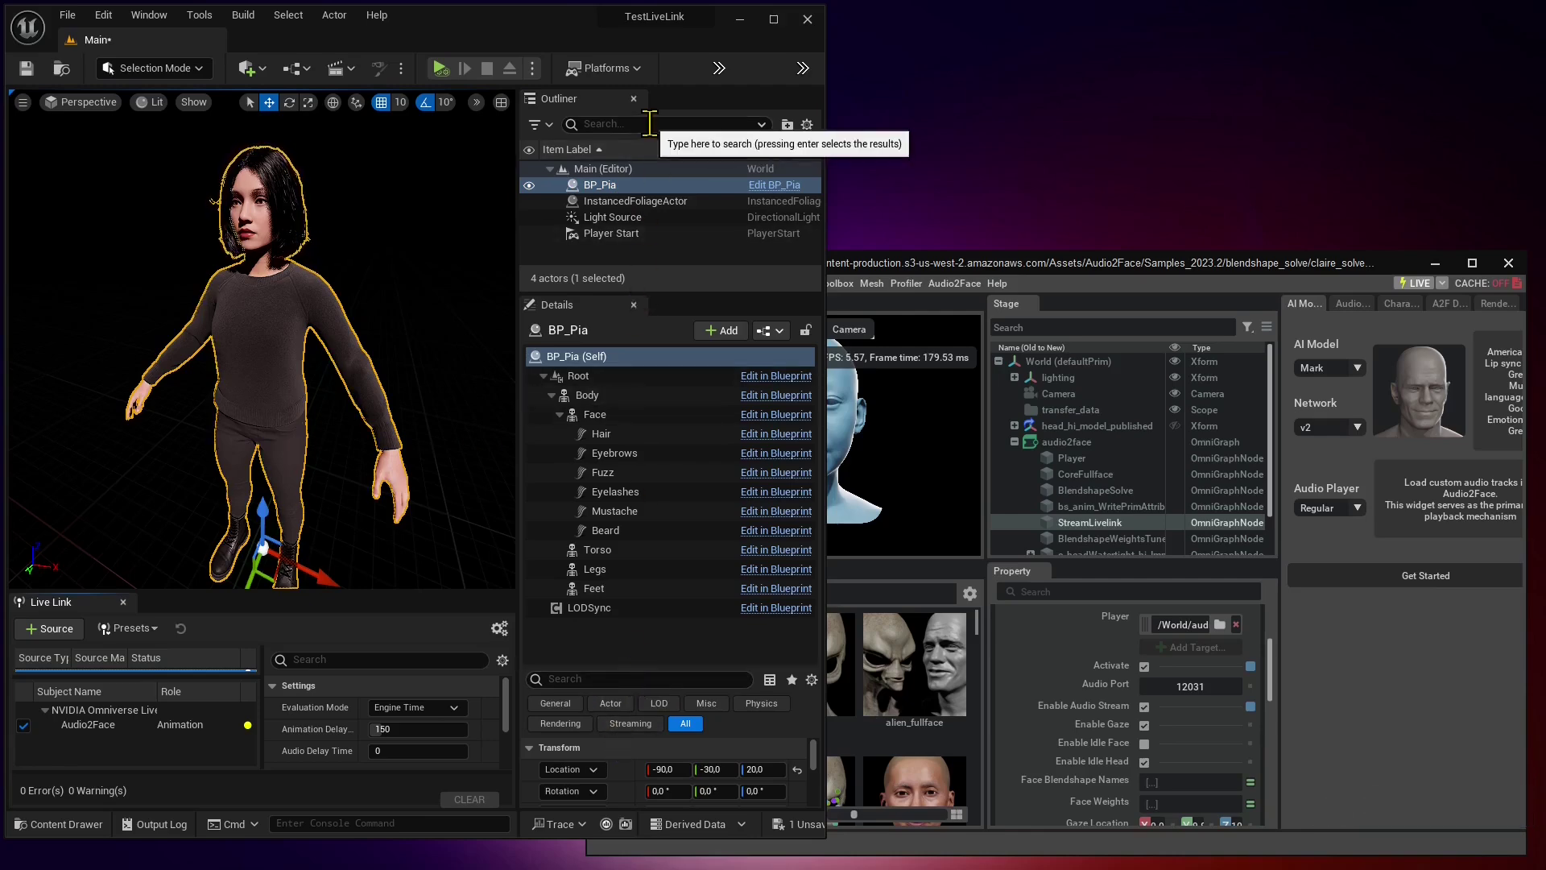
- Filter BP_Pia's Details by 'live', set ARKit Face Subj to Audio2Face and tick Use ARKit Face
{"action": "left_click", "coordinate": [583, 679]}
{"action": "type", "text": "live"}
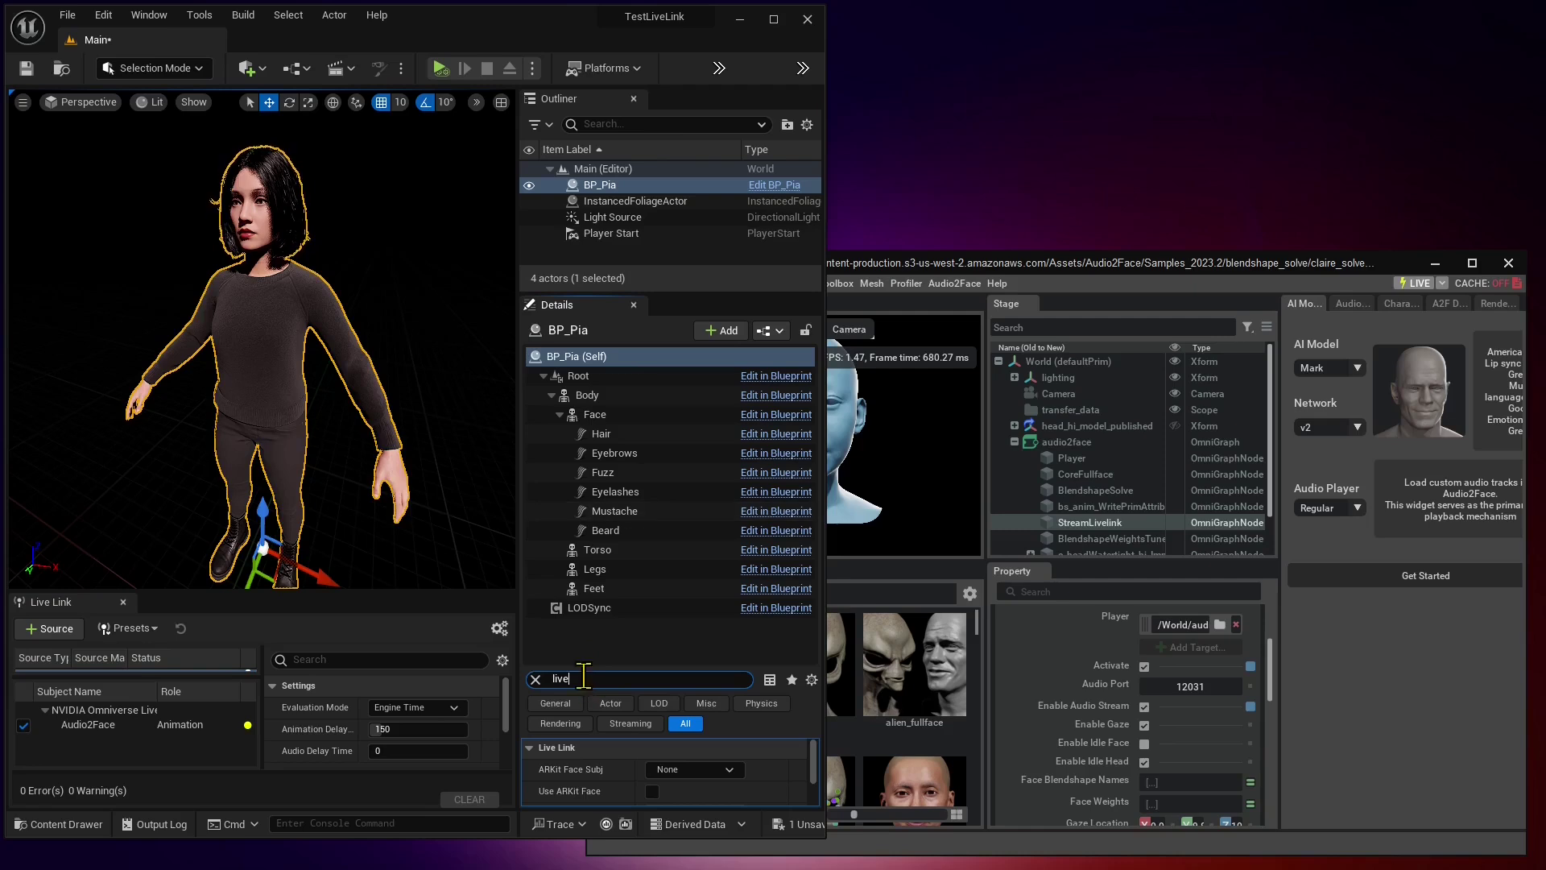
{"action": "left_click_drag", "start_coordinate": [596, 665], "coordinate": [663, 434]}
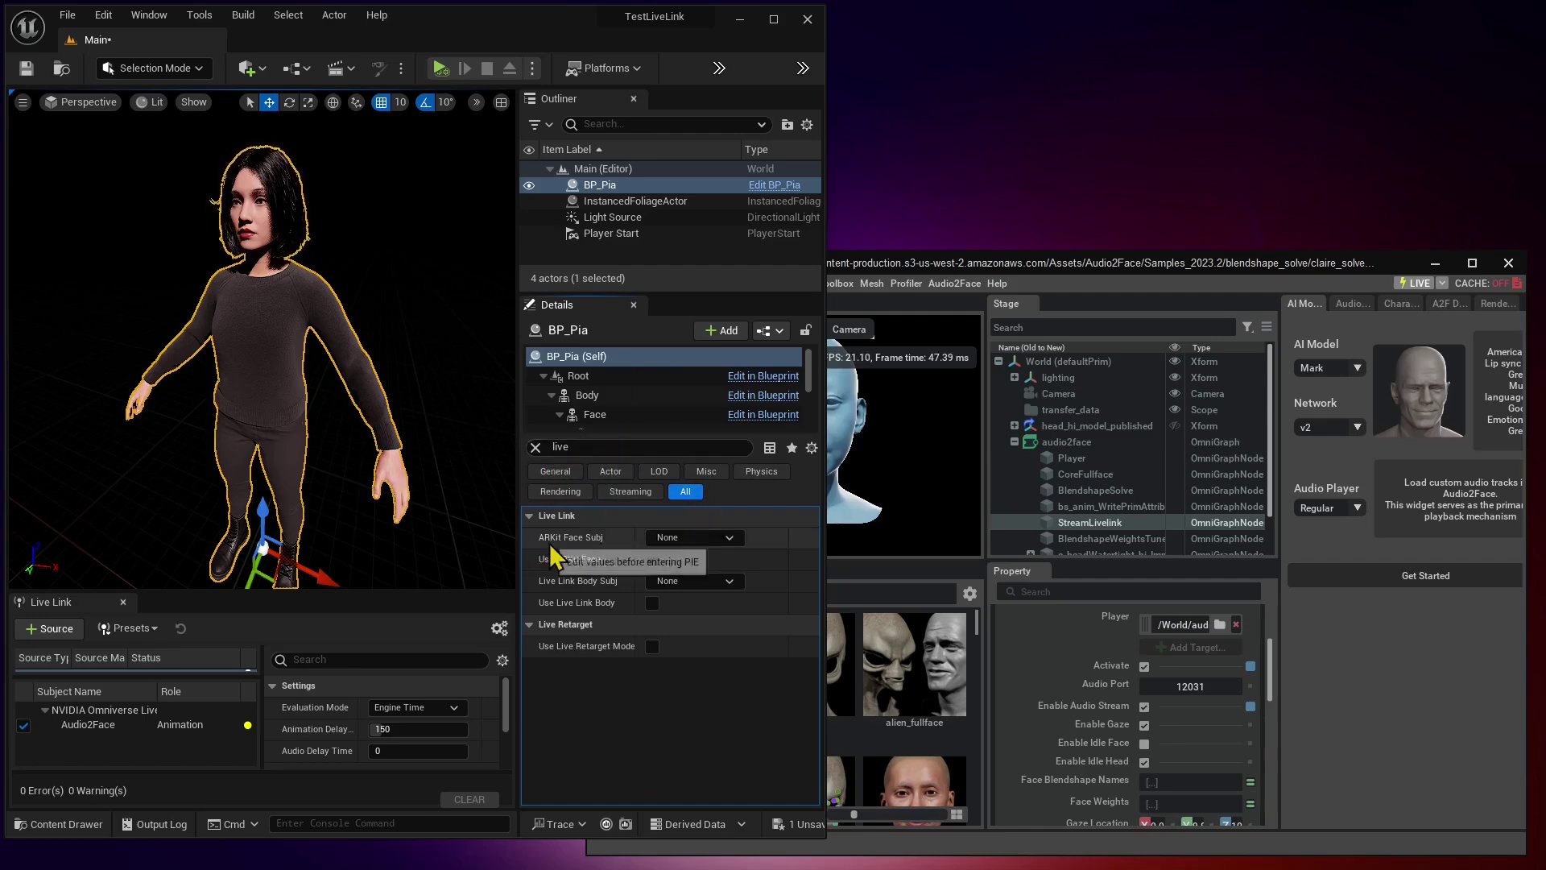
{"action": "left_click", "coordinate": [729, 539]}
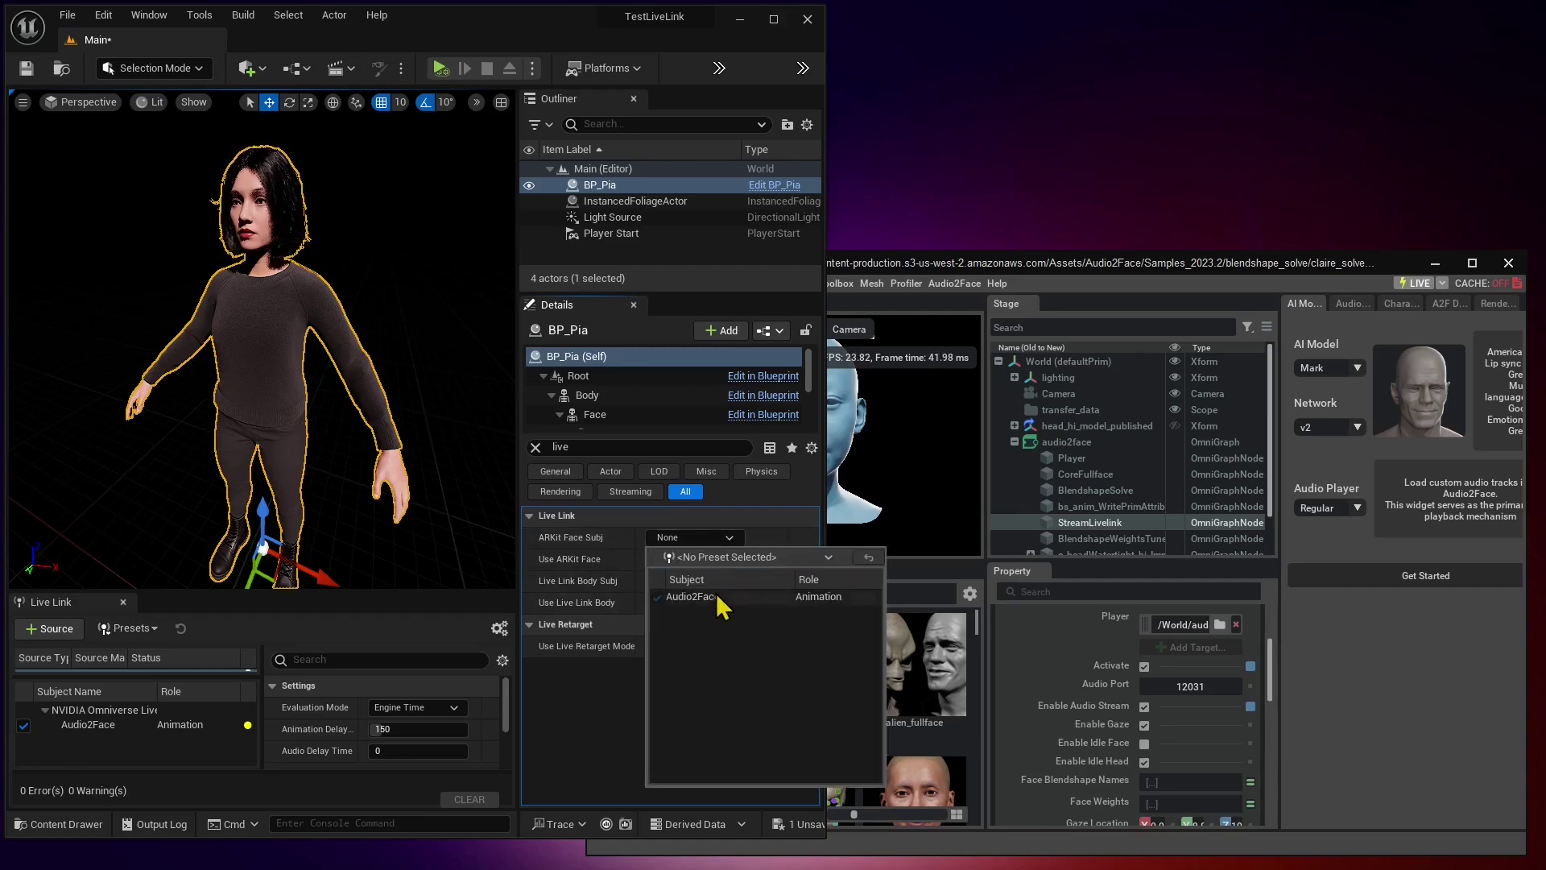
{"action": "left_click", "coordinate": [682, 600]}
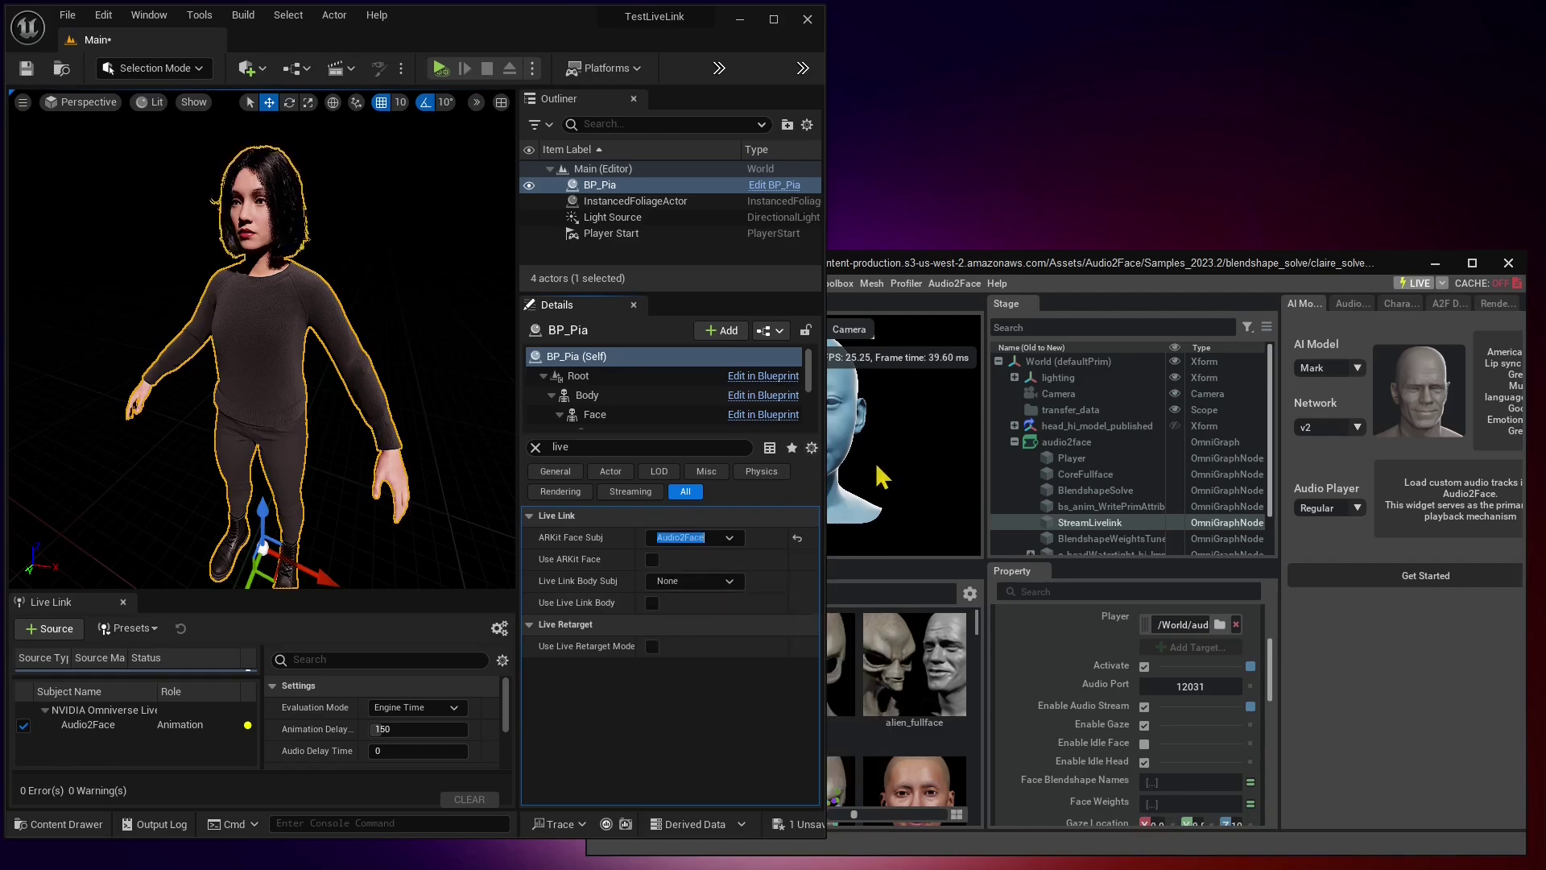
{"action": "left_click", "coordinate": [652, 560]}
{"action": "left_click", "coordinate": [1027, 272]}
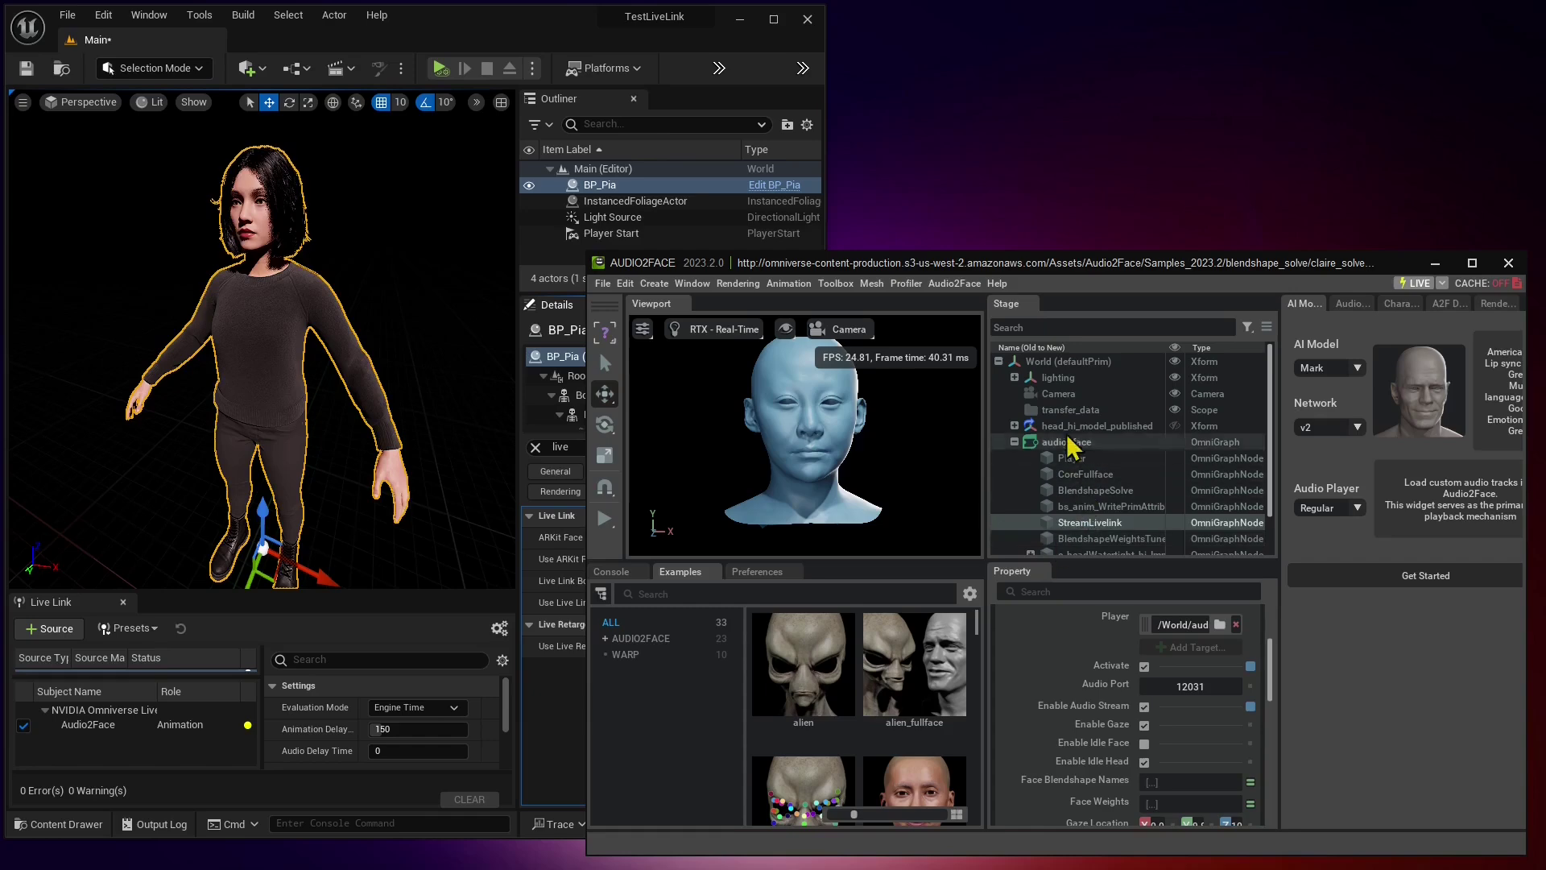
- Show the Audio2Face Audio Player with the chinese_voice_fem track and widen its panel
{"action": "left_click", "coordinate": [1344, 304]}
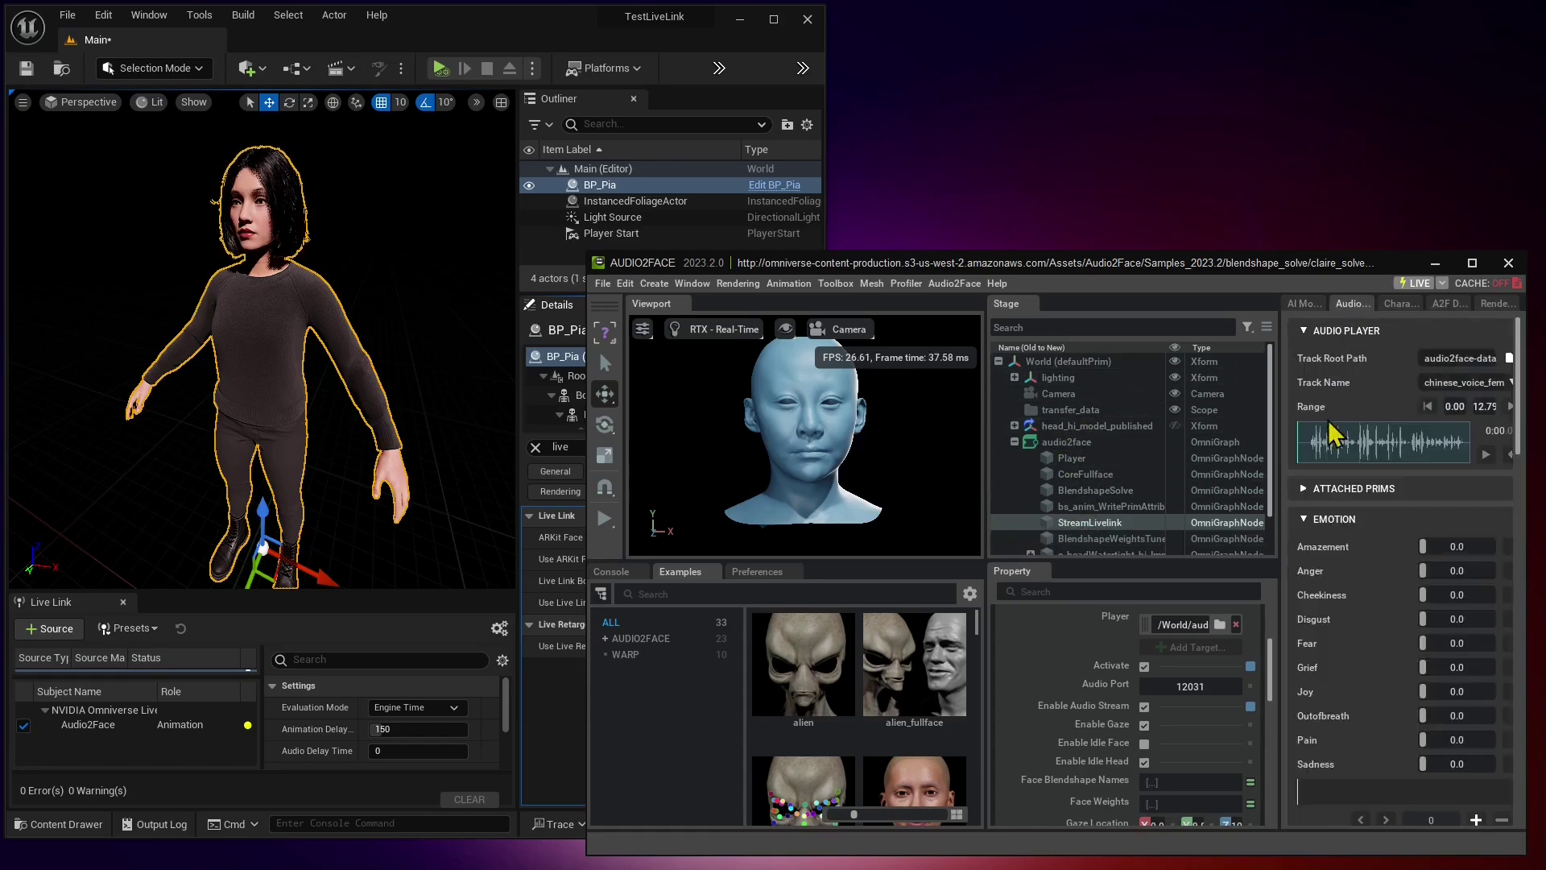
{"action": "left_click_drag", "start_coordinate": [1280, 435], "coordinate": [1212, 435]}
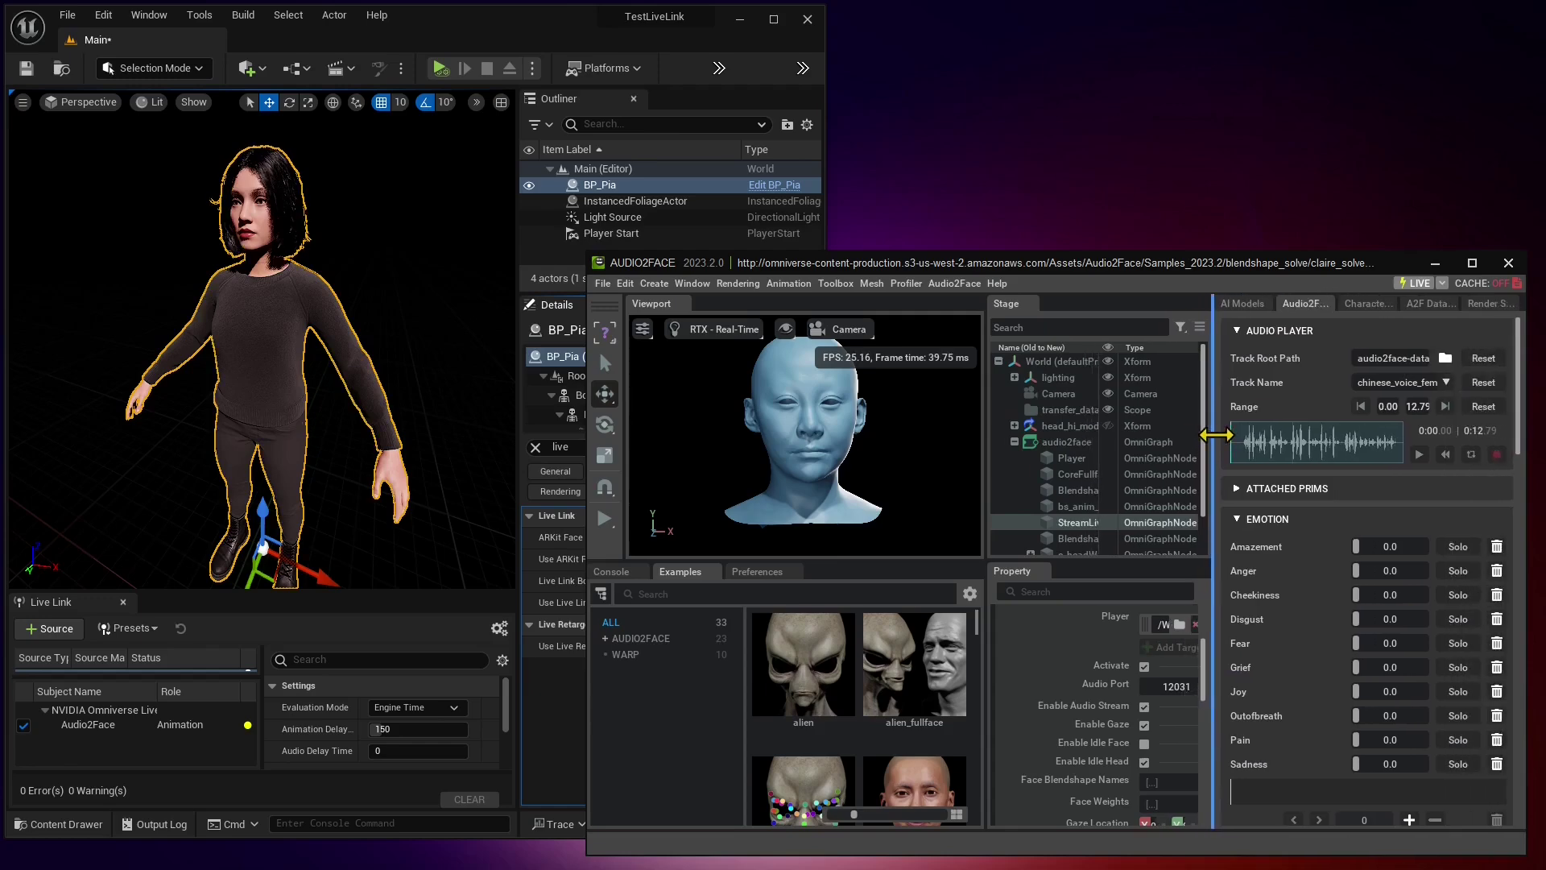
{"action": "left_click_drag", "start_coordinate": [984, 471], "coordinate": [913, 477]}
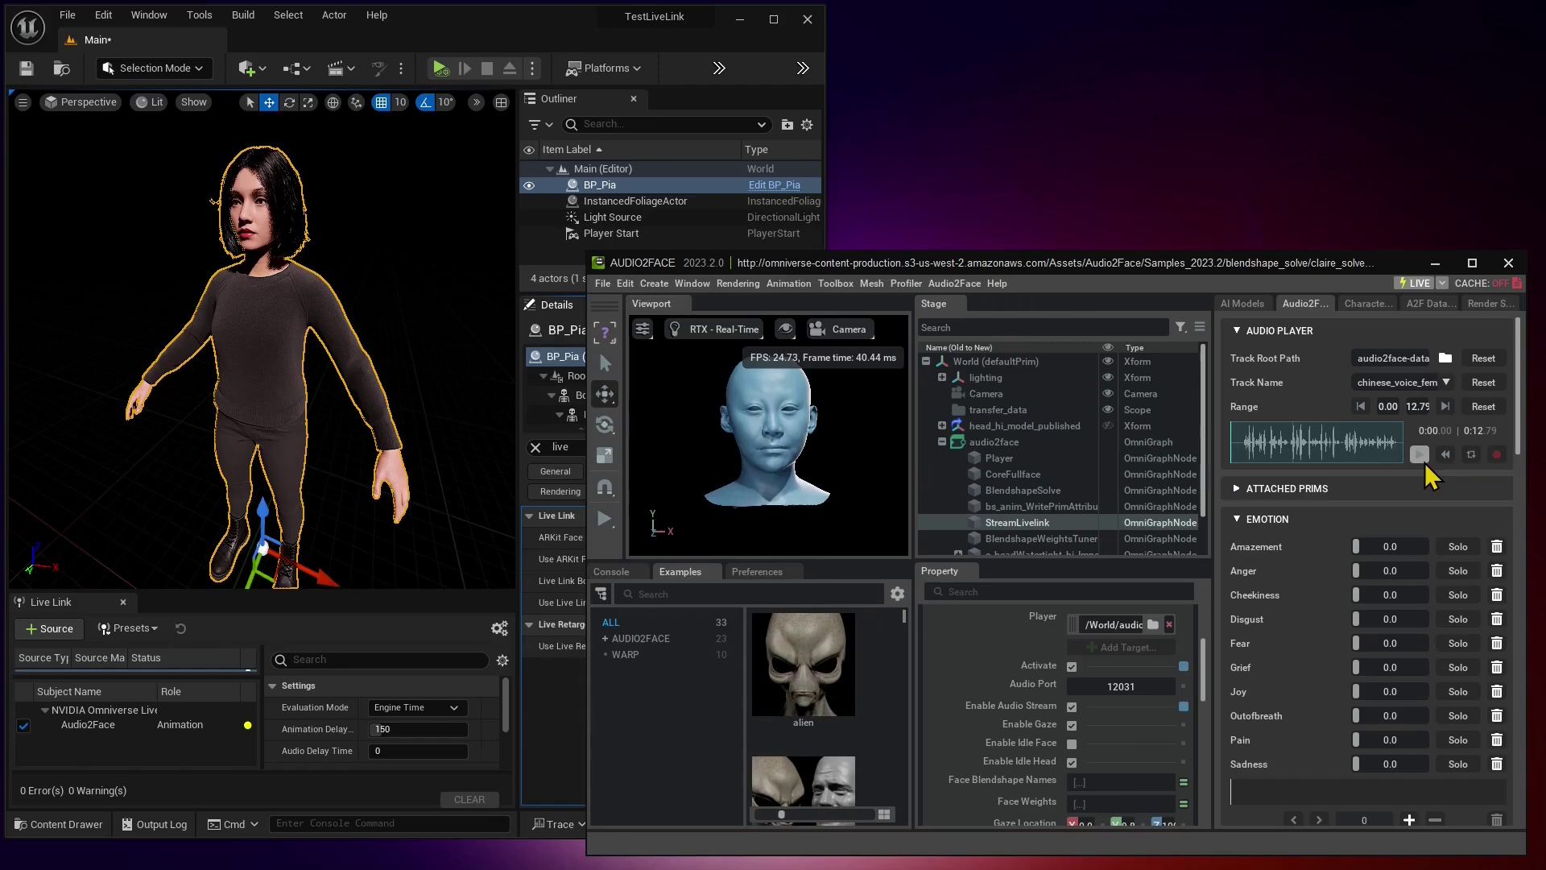
{"action": "left_click", "coordinate": [597, 414]}
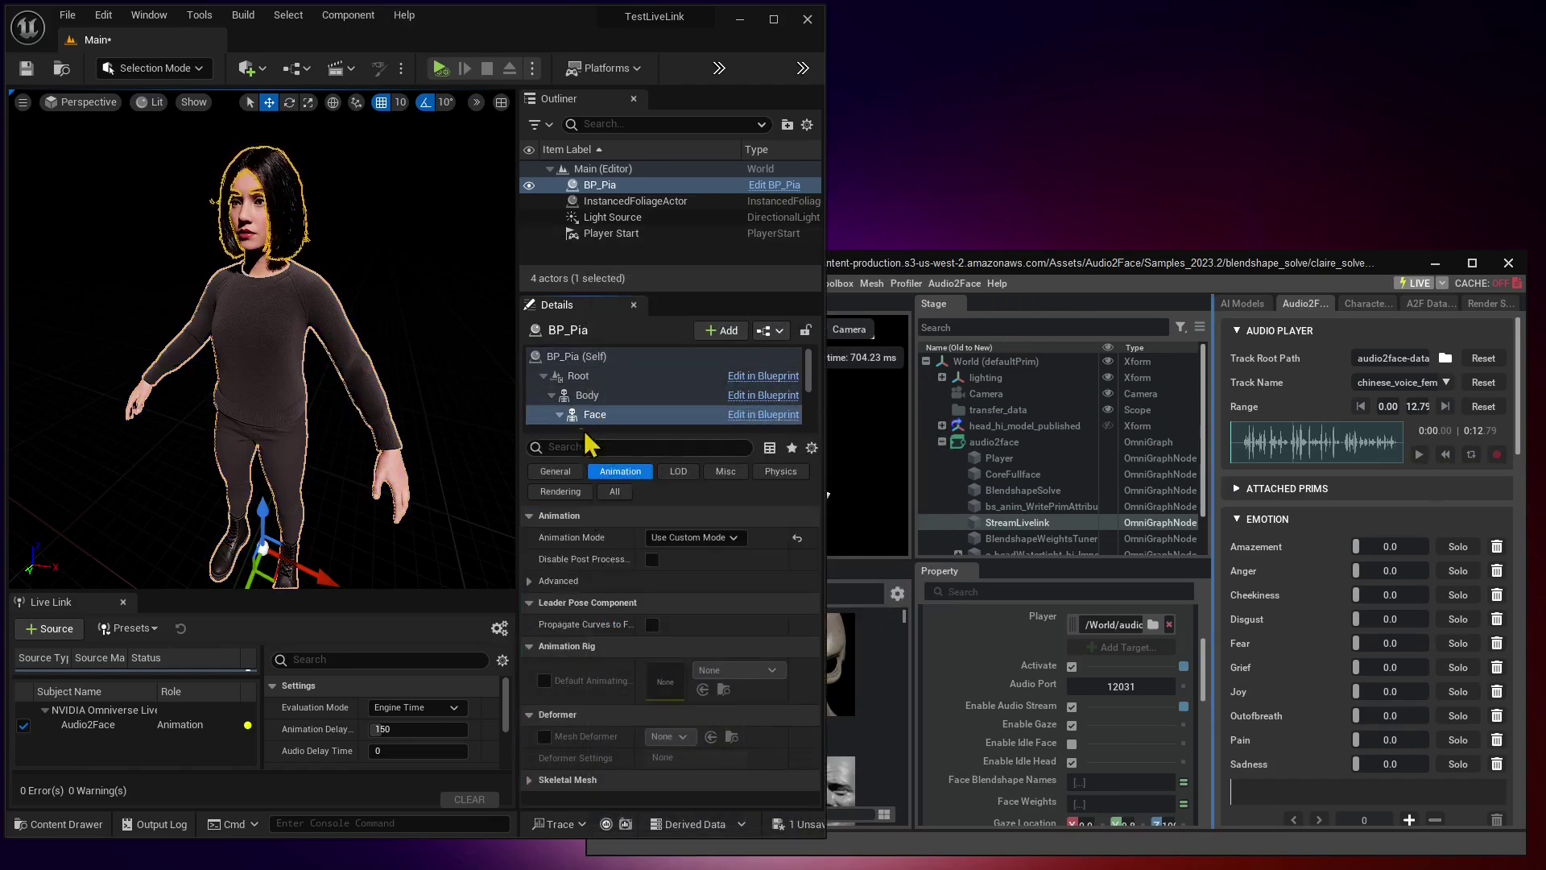
- Keep the Face on Use Custom Mode and scrub the voice track to about 4, 5.8 and 7.2 seconds
{"action": "left_click", "coordinate": [690, 539]}
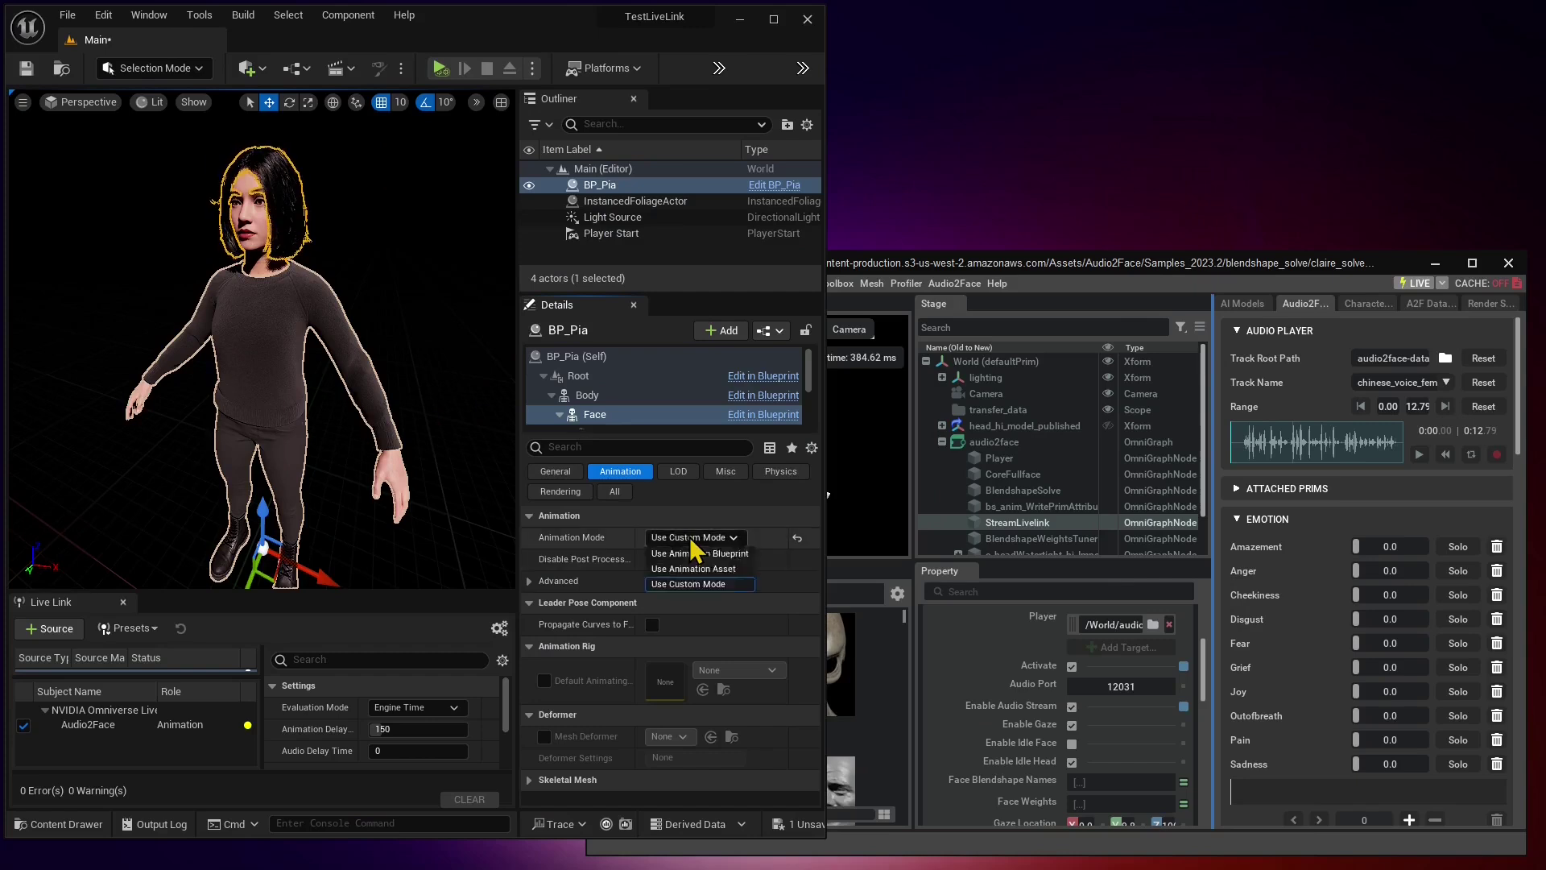
{"action": "left_click", "coordinate": [694, 584]}
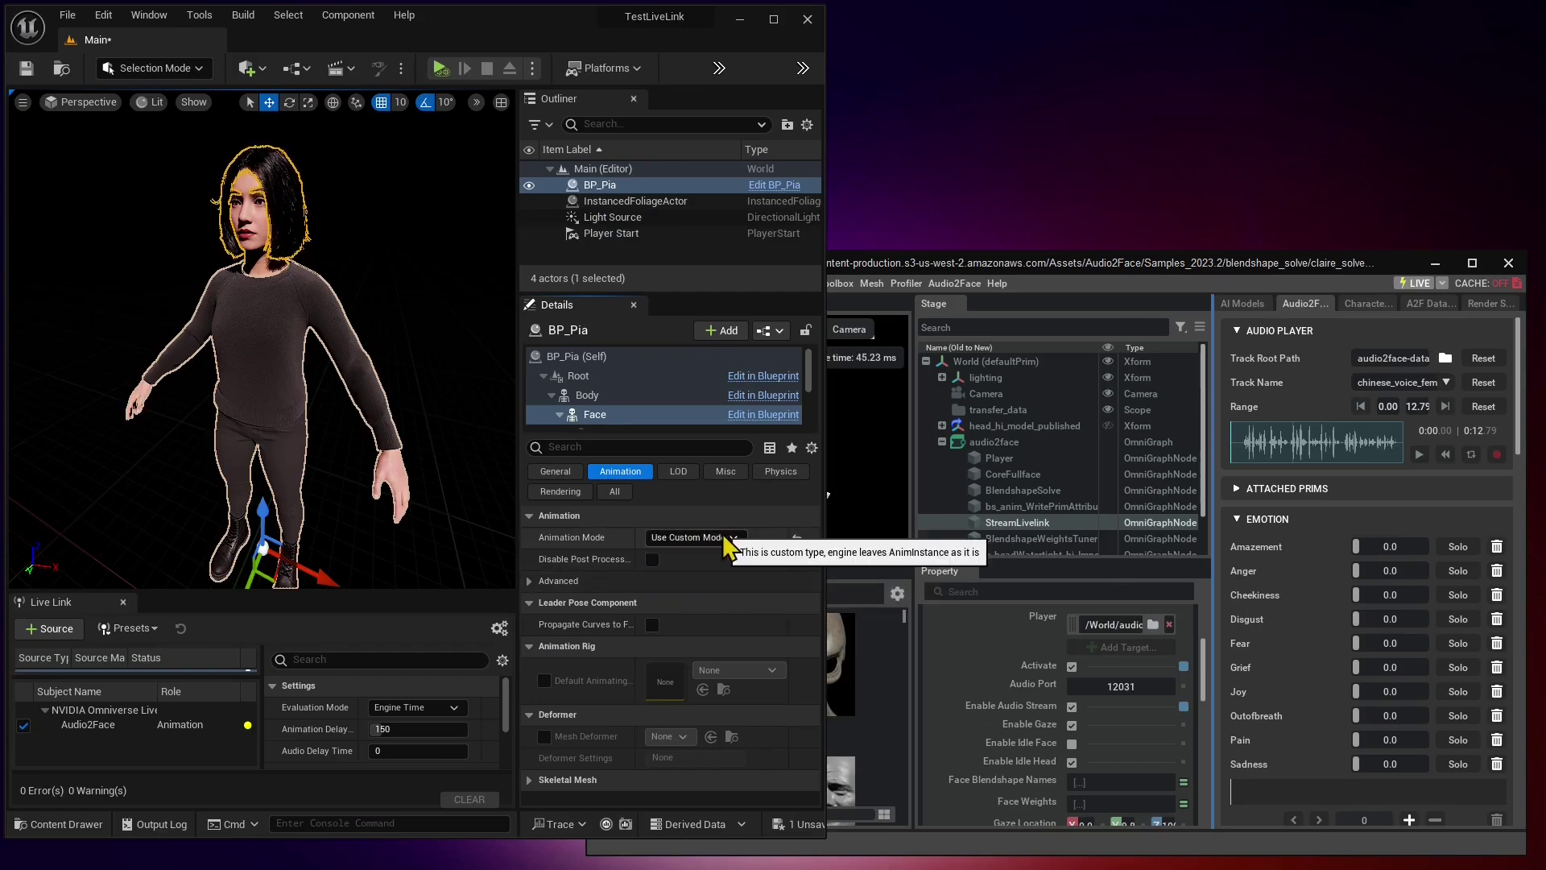
{"action": "left_click", "coordinate": [1139, 267]}
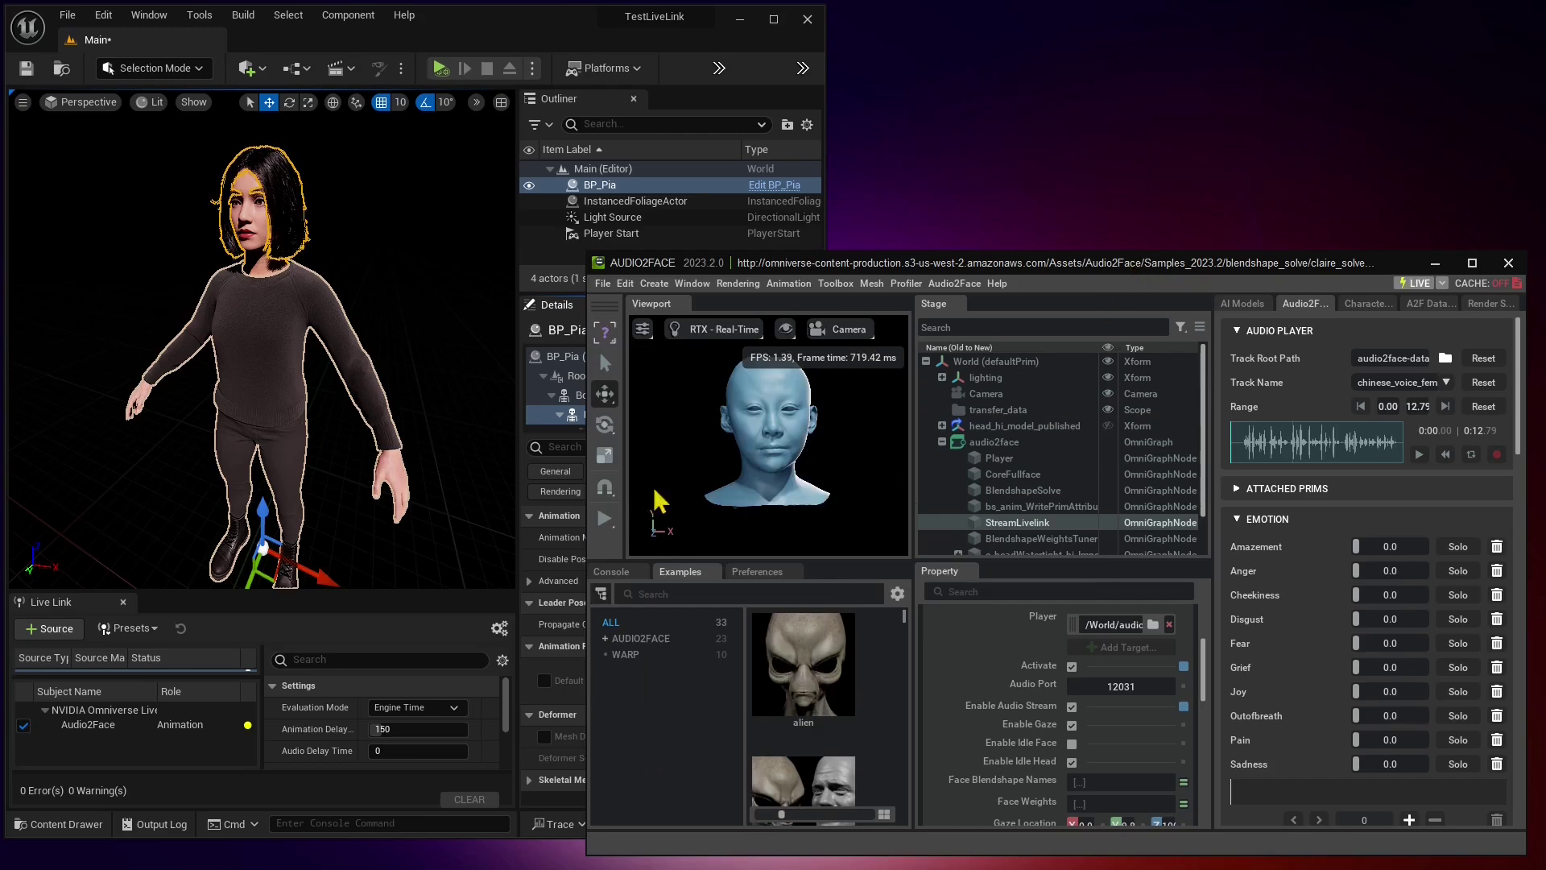
{"action": "left_click", "coordinate": [1286, 447]}
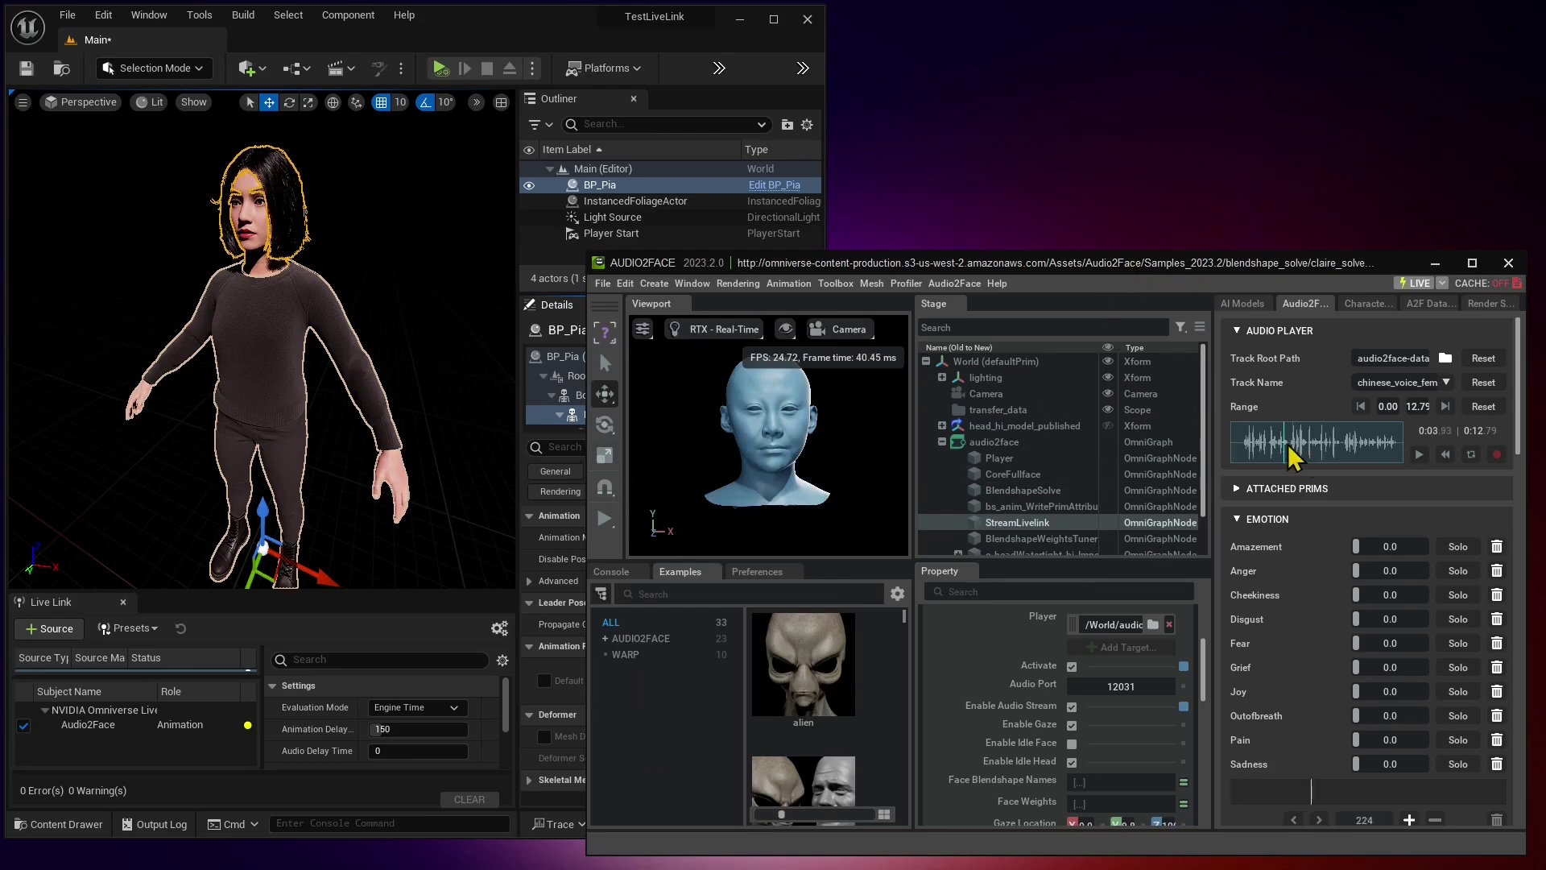
{"action": "left_click", "coordinate": [1308, 446]}
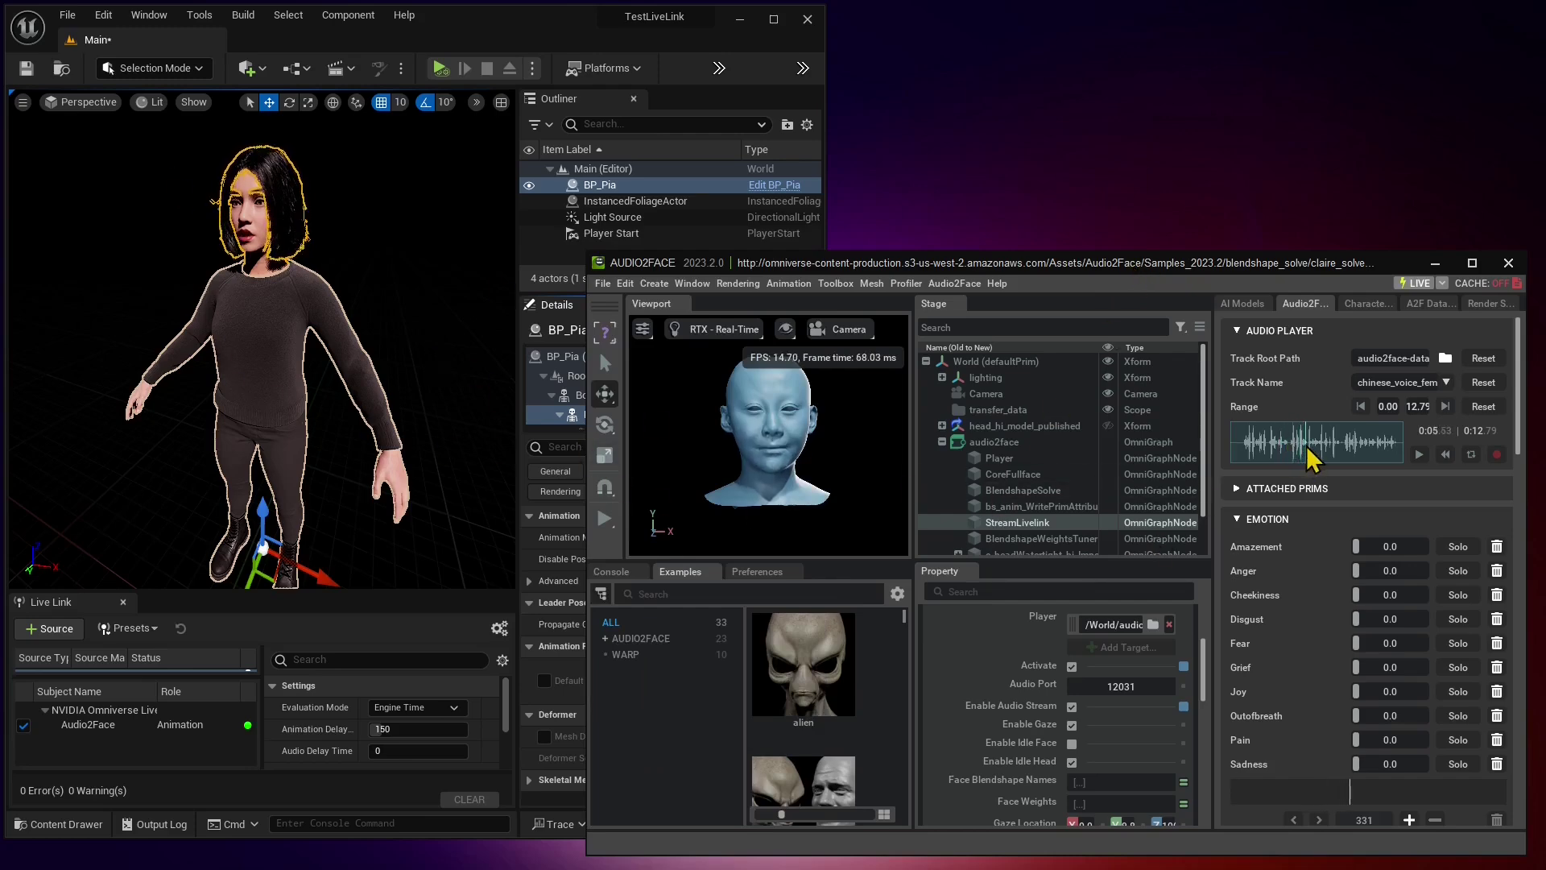
{"action": "left_click_drag", "start_coordinate": [1322, 449], "coordinate": [1366, 456]}
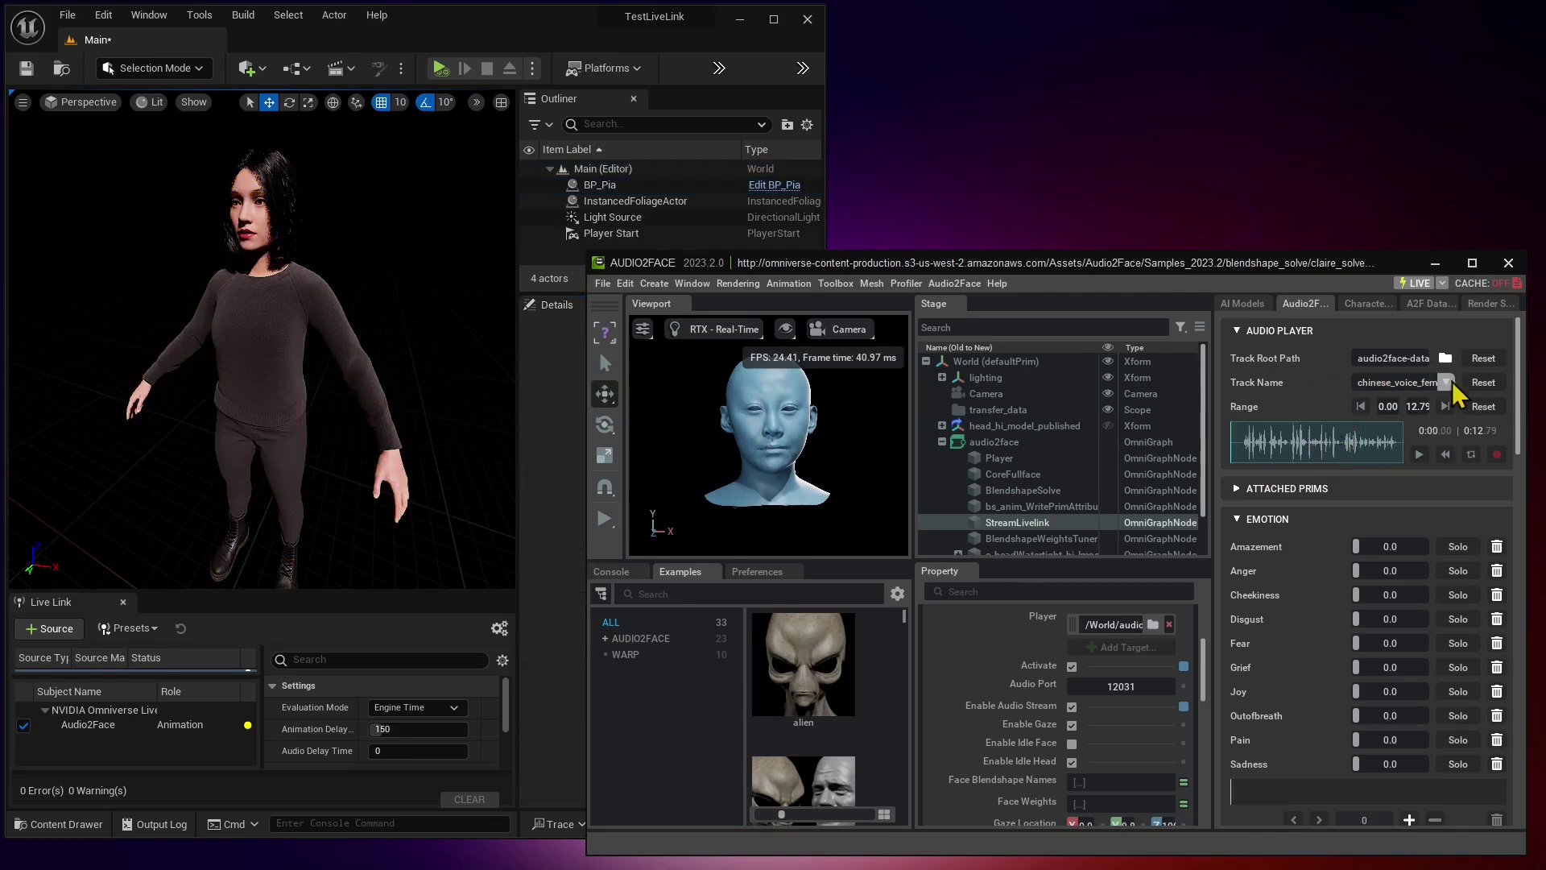
- Load the 2.95 s english_voice_female track and play it to drive the face
{"action": "left_click", "coordinate": [1447, 383]}
{"action": "scroll", "coordinate": [1401, 443], "scroll_direction": "down", "scroll_amount": 10}
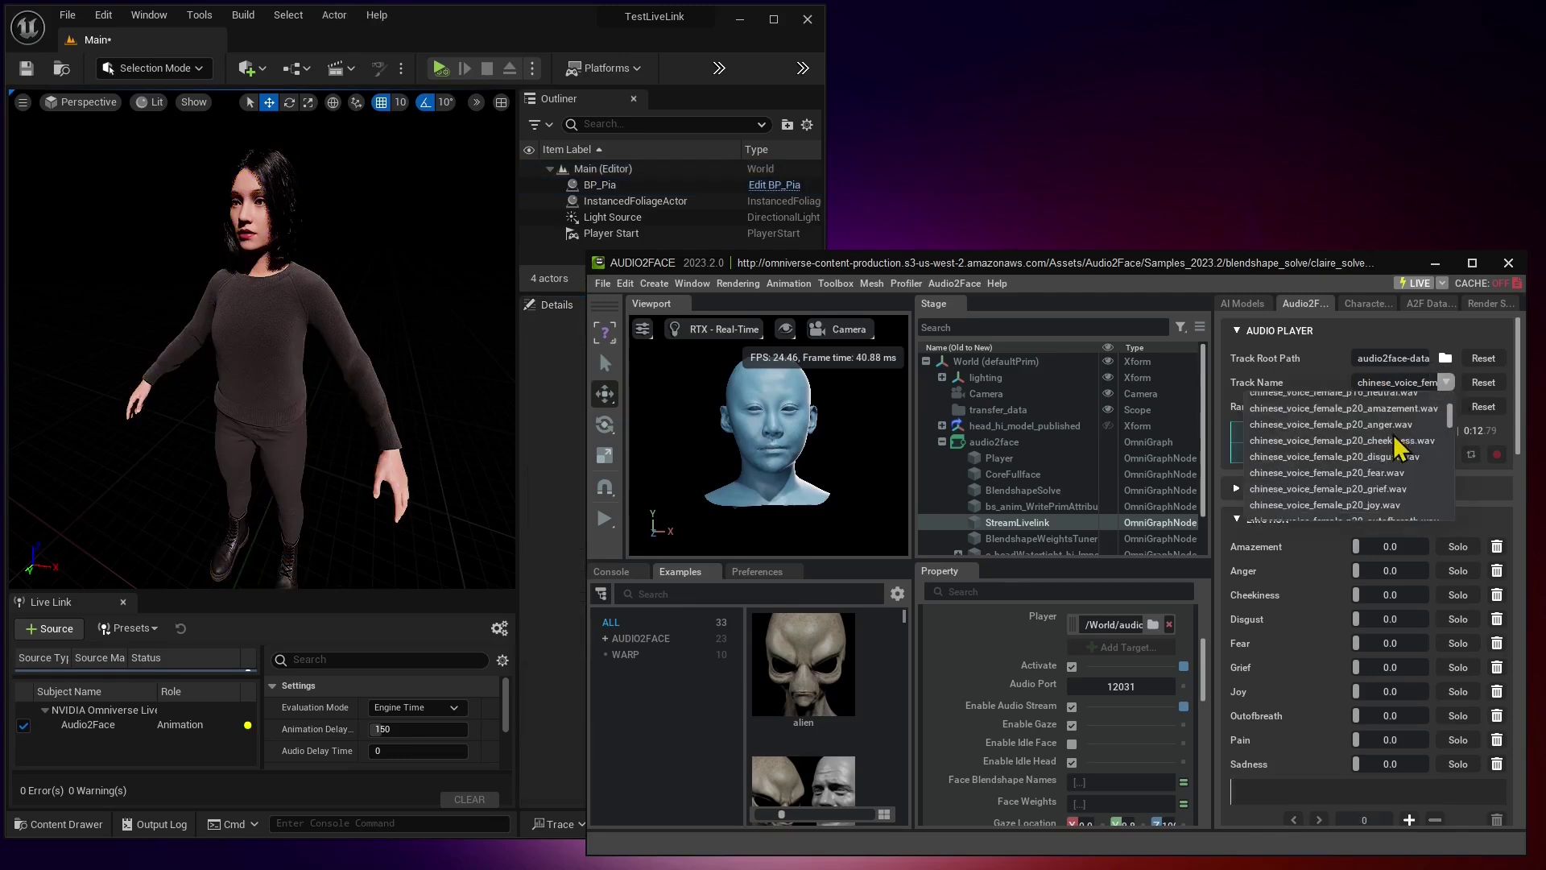
{"action": "scroll", "coordinate": [1383, 453], "scroll_direction": "down", "scroll_amount": 6}
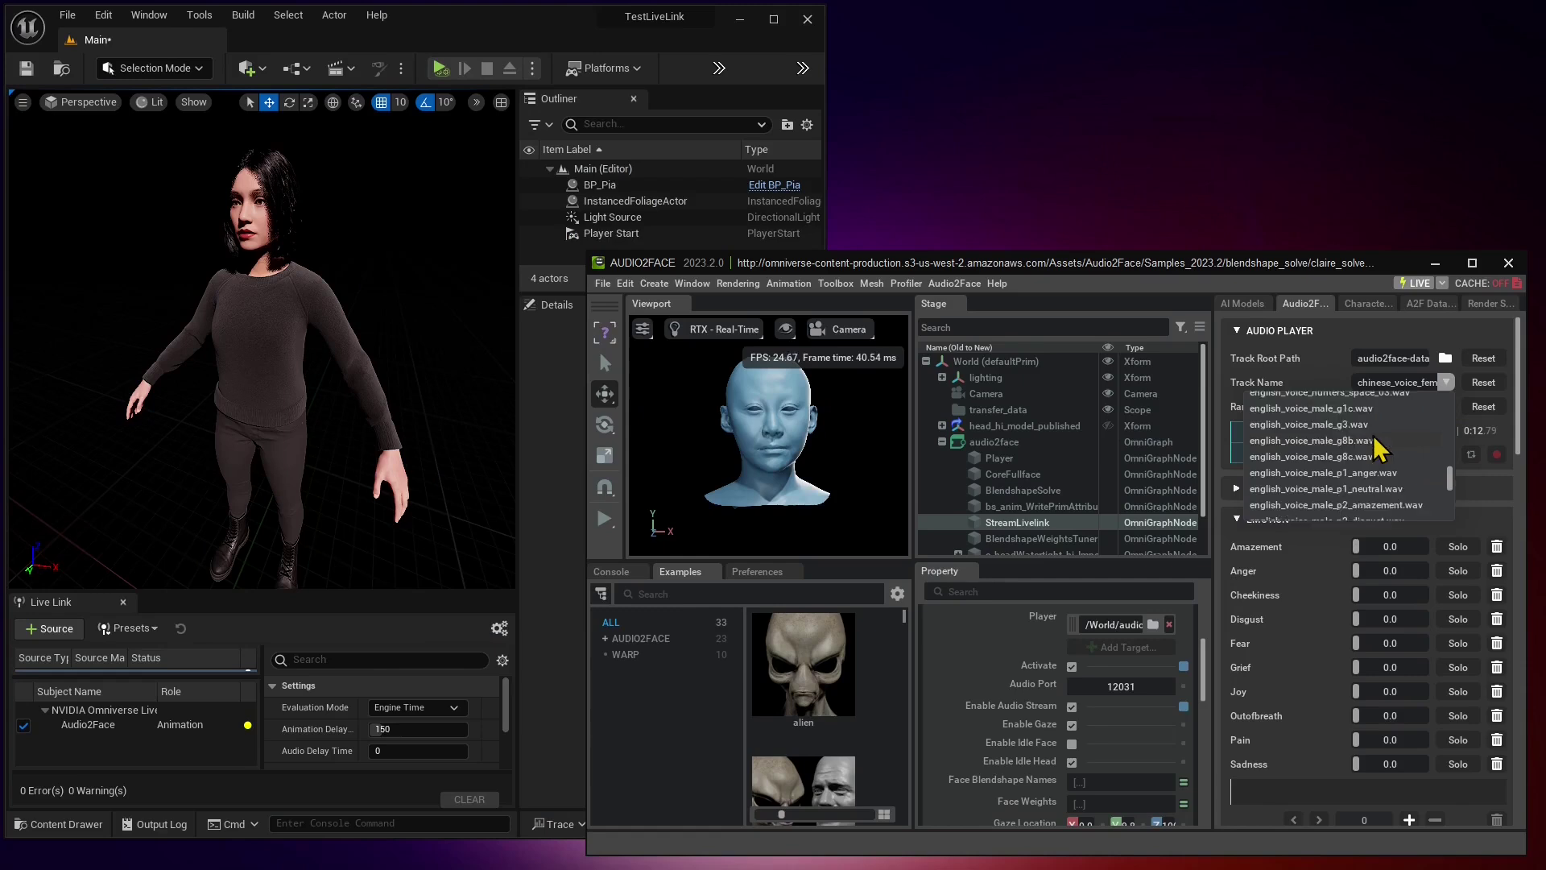
{"action": "scroll", "coordinate": [1368, 458], "scroll_direction": "up", "scroll_amount": 6}
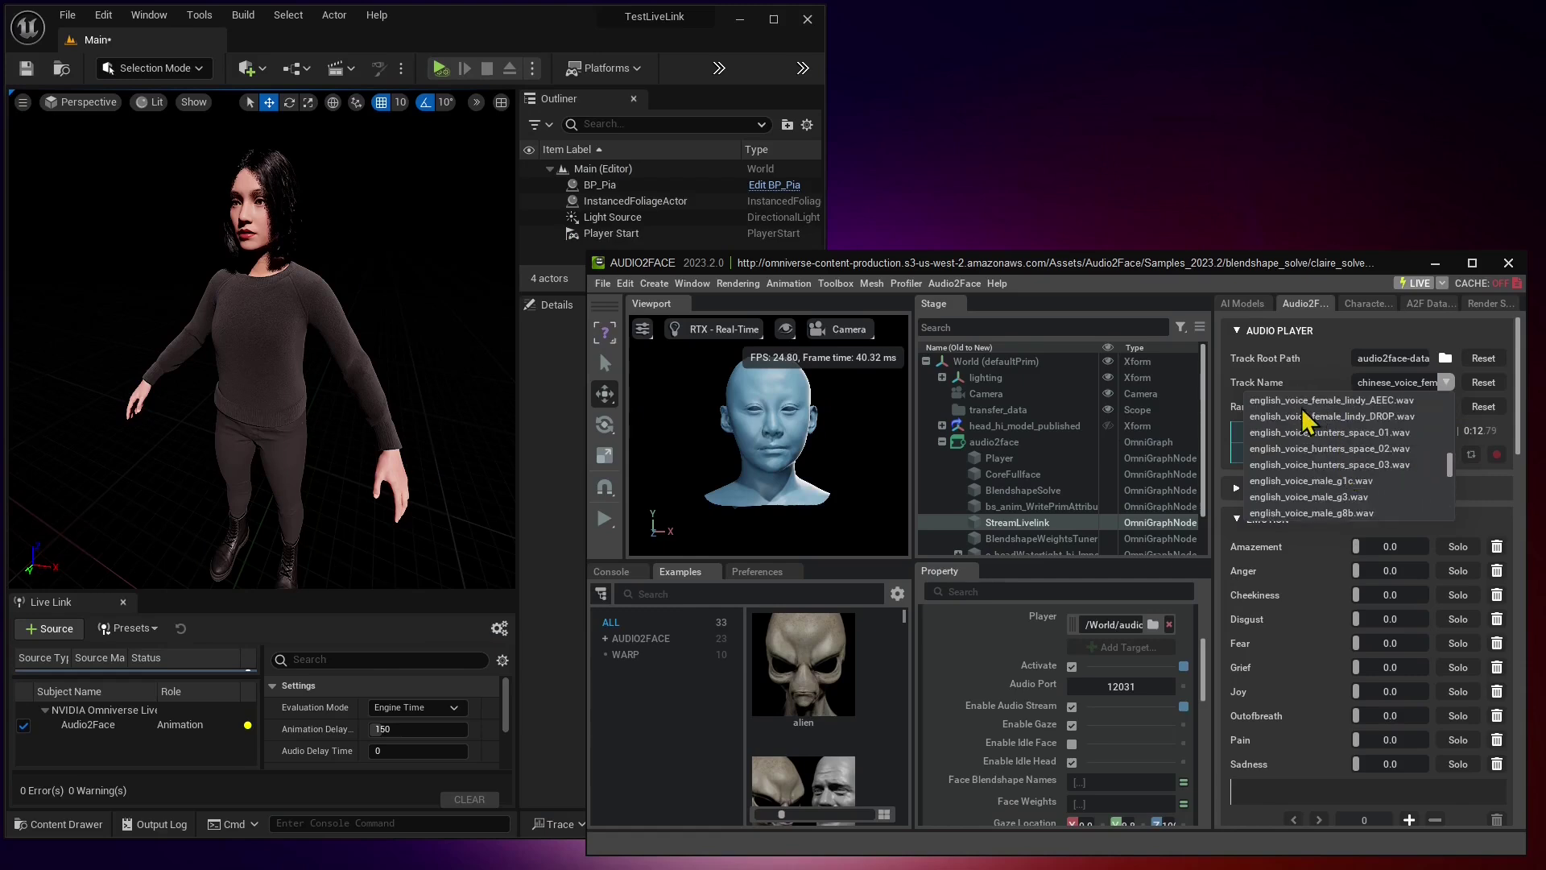
{"action": "left_click", "coordinate": [1316, 401]}
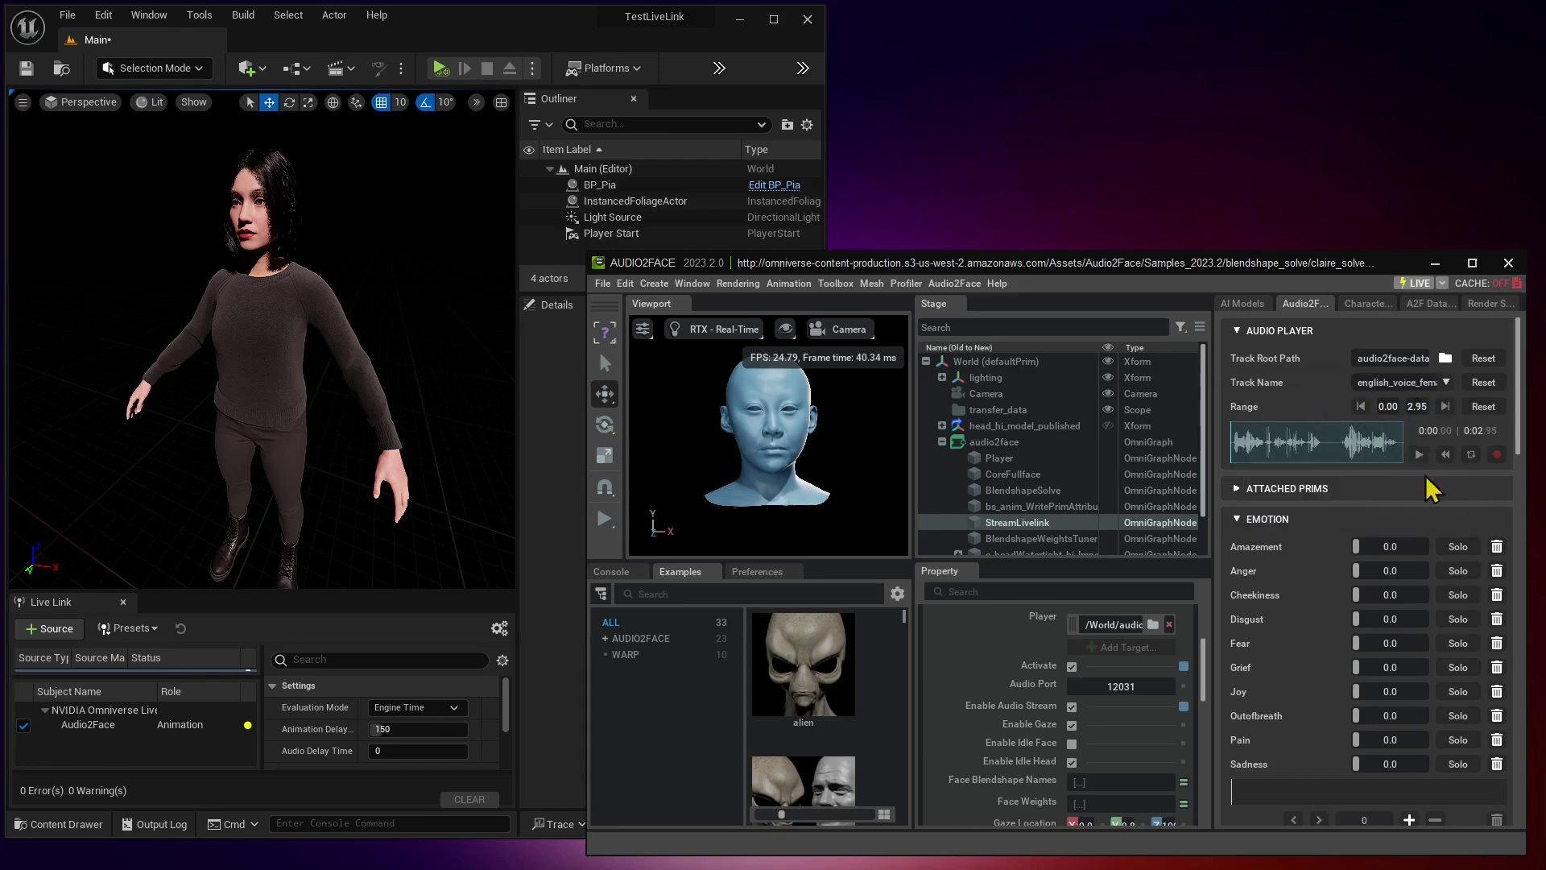
{"action": "left_click", "coordinate": [1420, 461]}
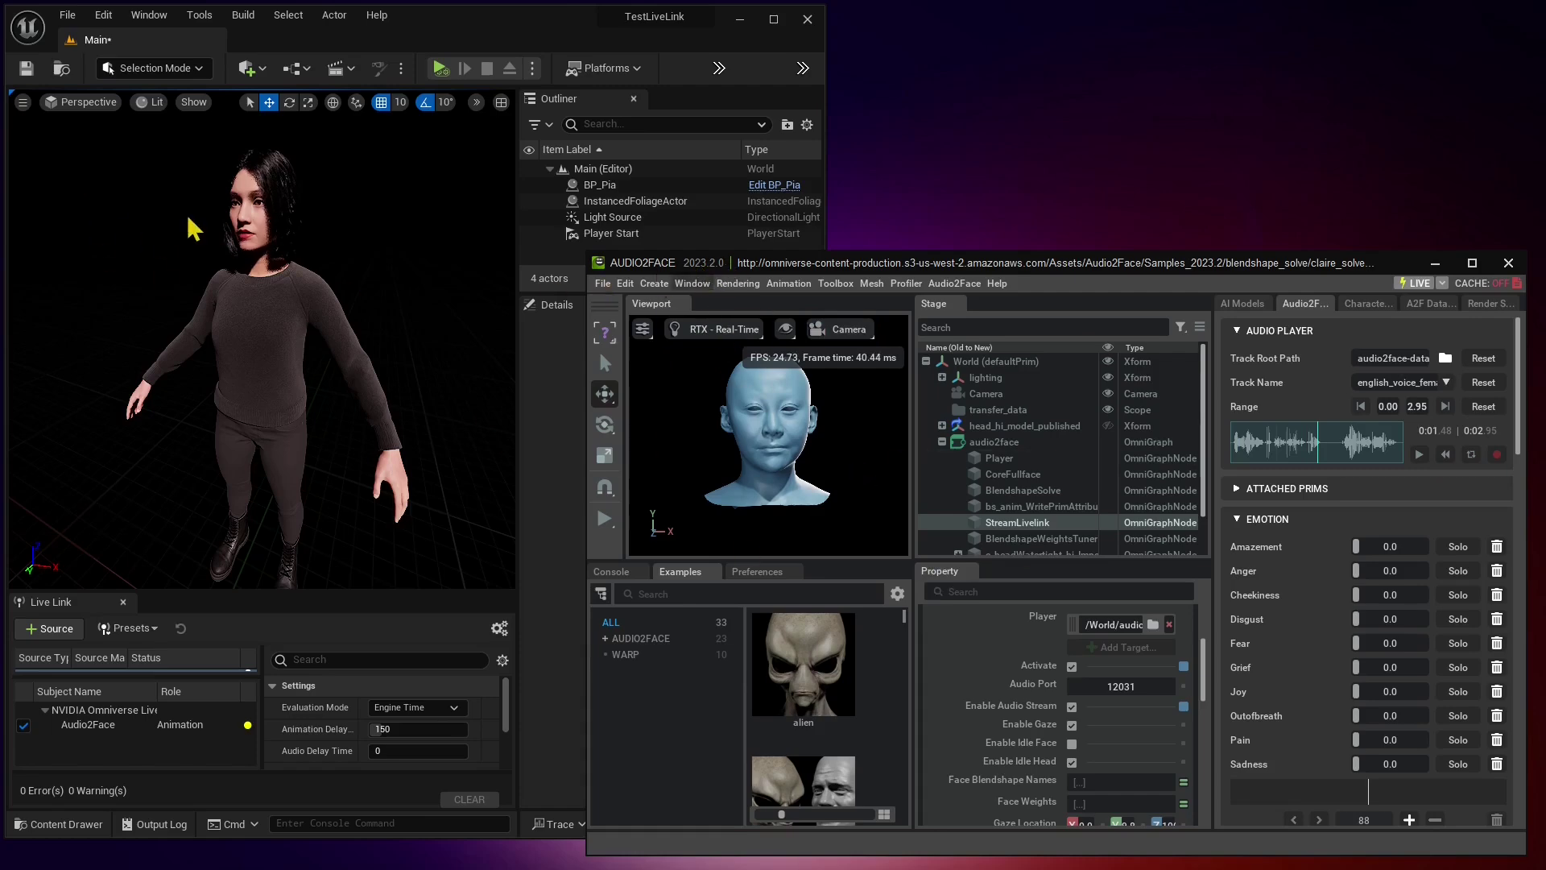
- Turn the Audio2Face app's volume down to 0 in the Windows Volume Mixer
{"action": "key", "text": "super+a"}
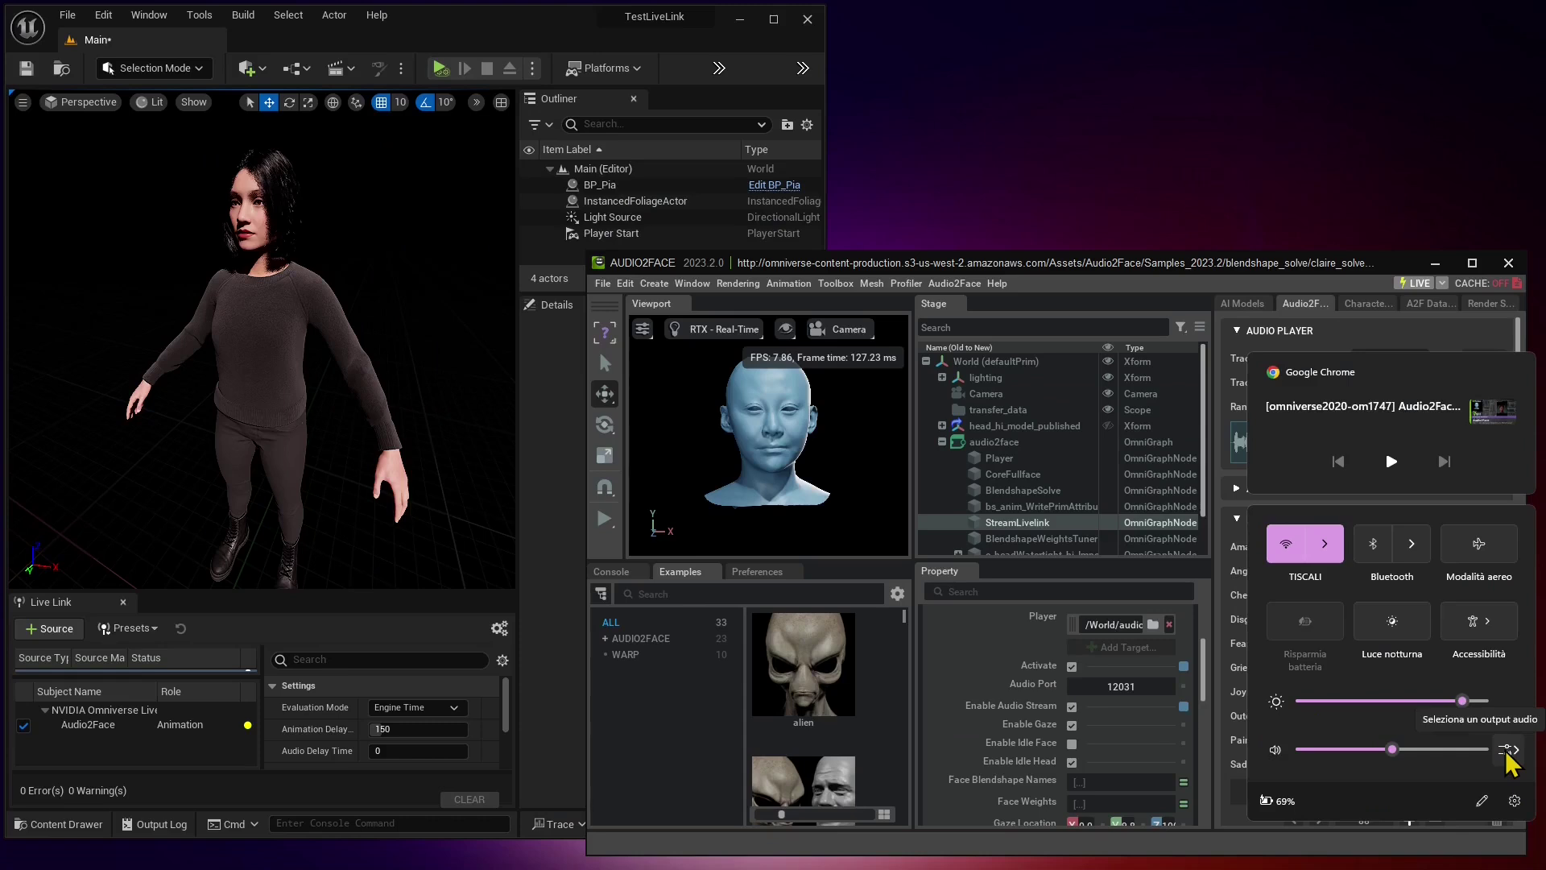
{"action": "left_click", "coordinate": [1510, 750]}
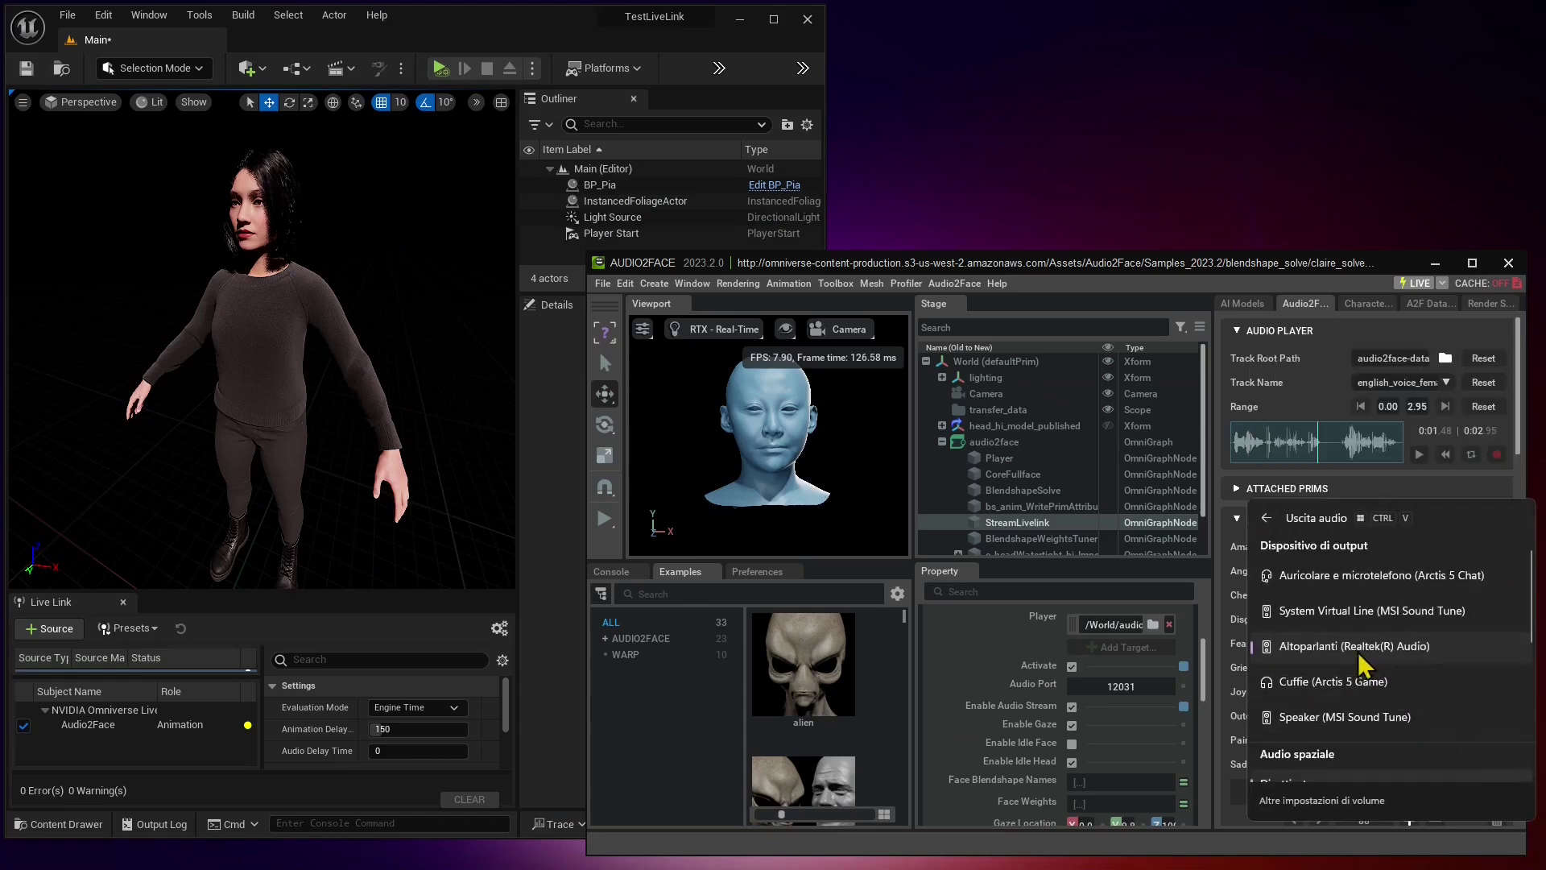
{"action": "scroll", "coordinate": [1366, 681], "scroll_direction": "down", "scroll_amount": 5}
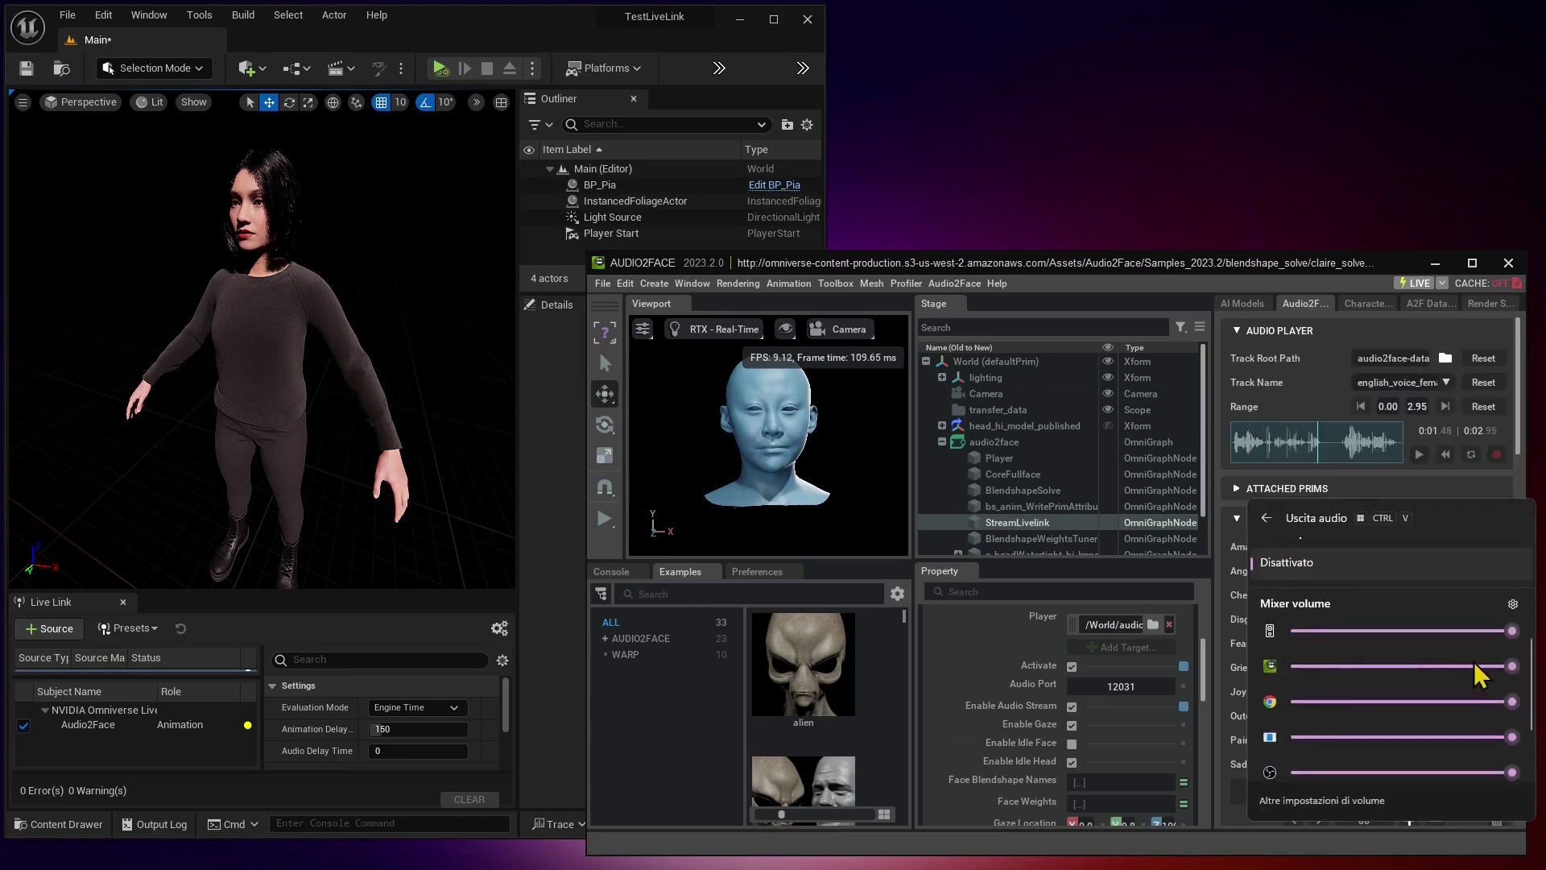
{"action": "left_click_drag", "start_coordinate": [1512, 668], "coordinate": [1289, 667]}
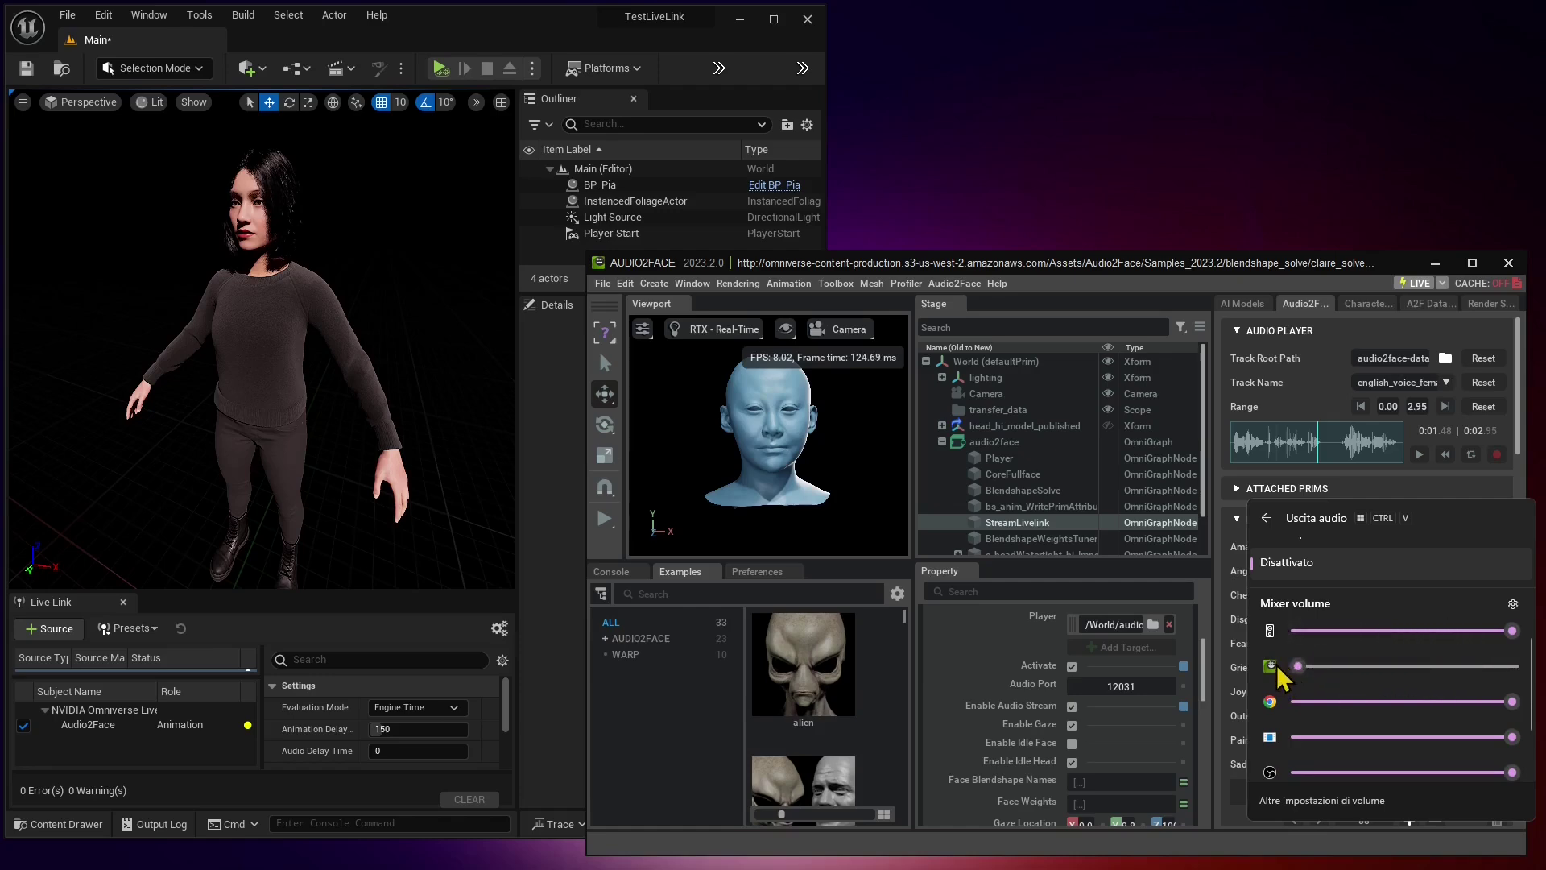
{"action": "left_click", "coordinate": [1141, 269]}
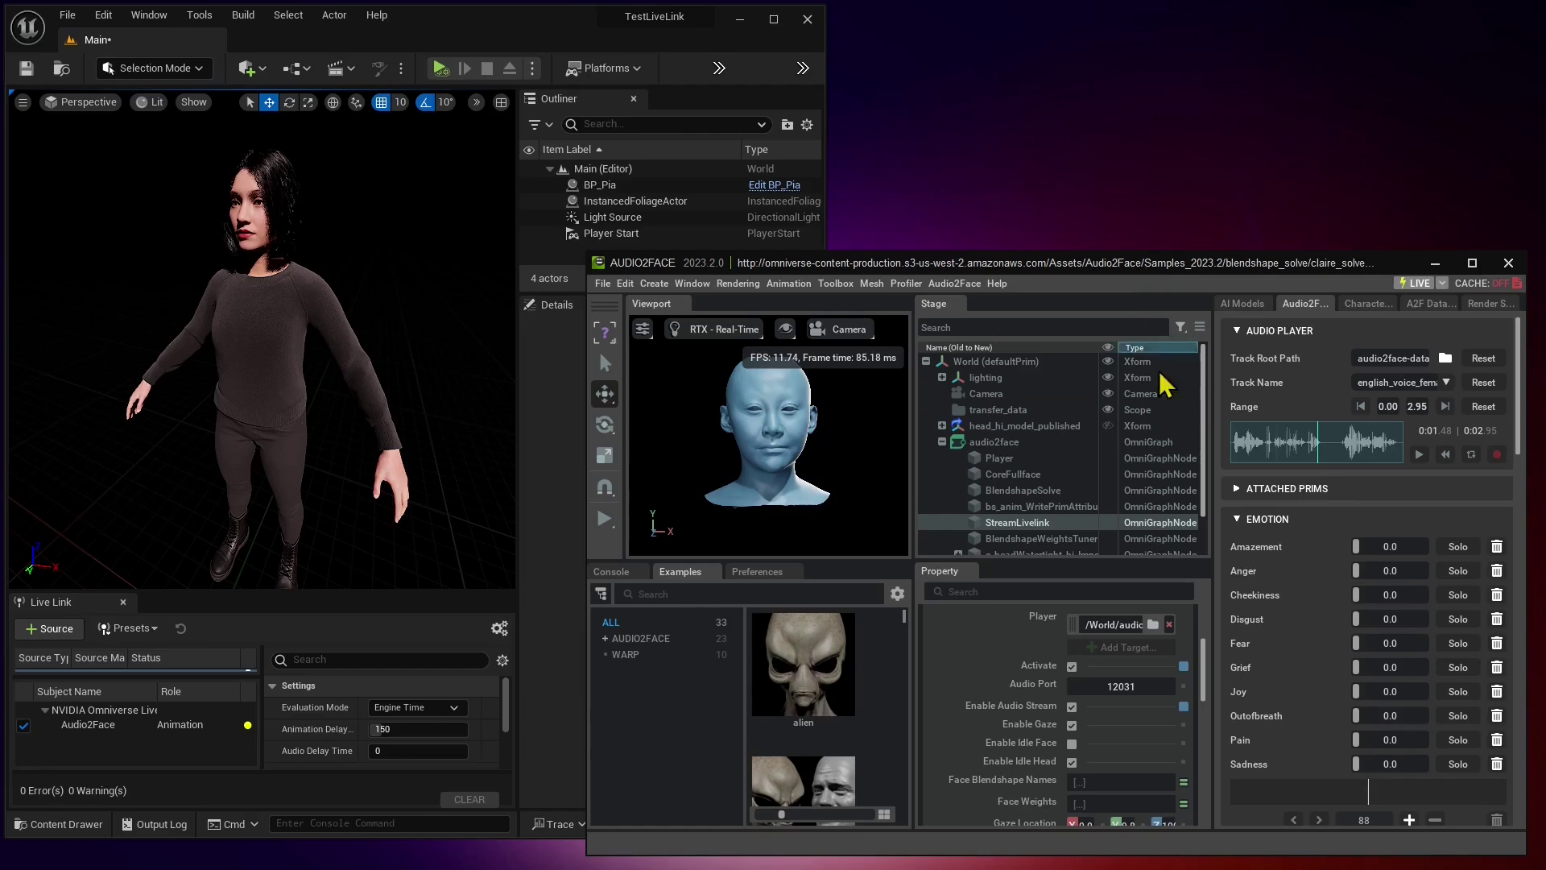
- Rewind and replay the voice track while Live Link Animation Delay stays at 150
{"action": "left_click_drag", "start_coordinate": [1342, 452], "coordinate": [1199, 447]}
{"action": "left_click", "coordinate": [1420, 456]}
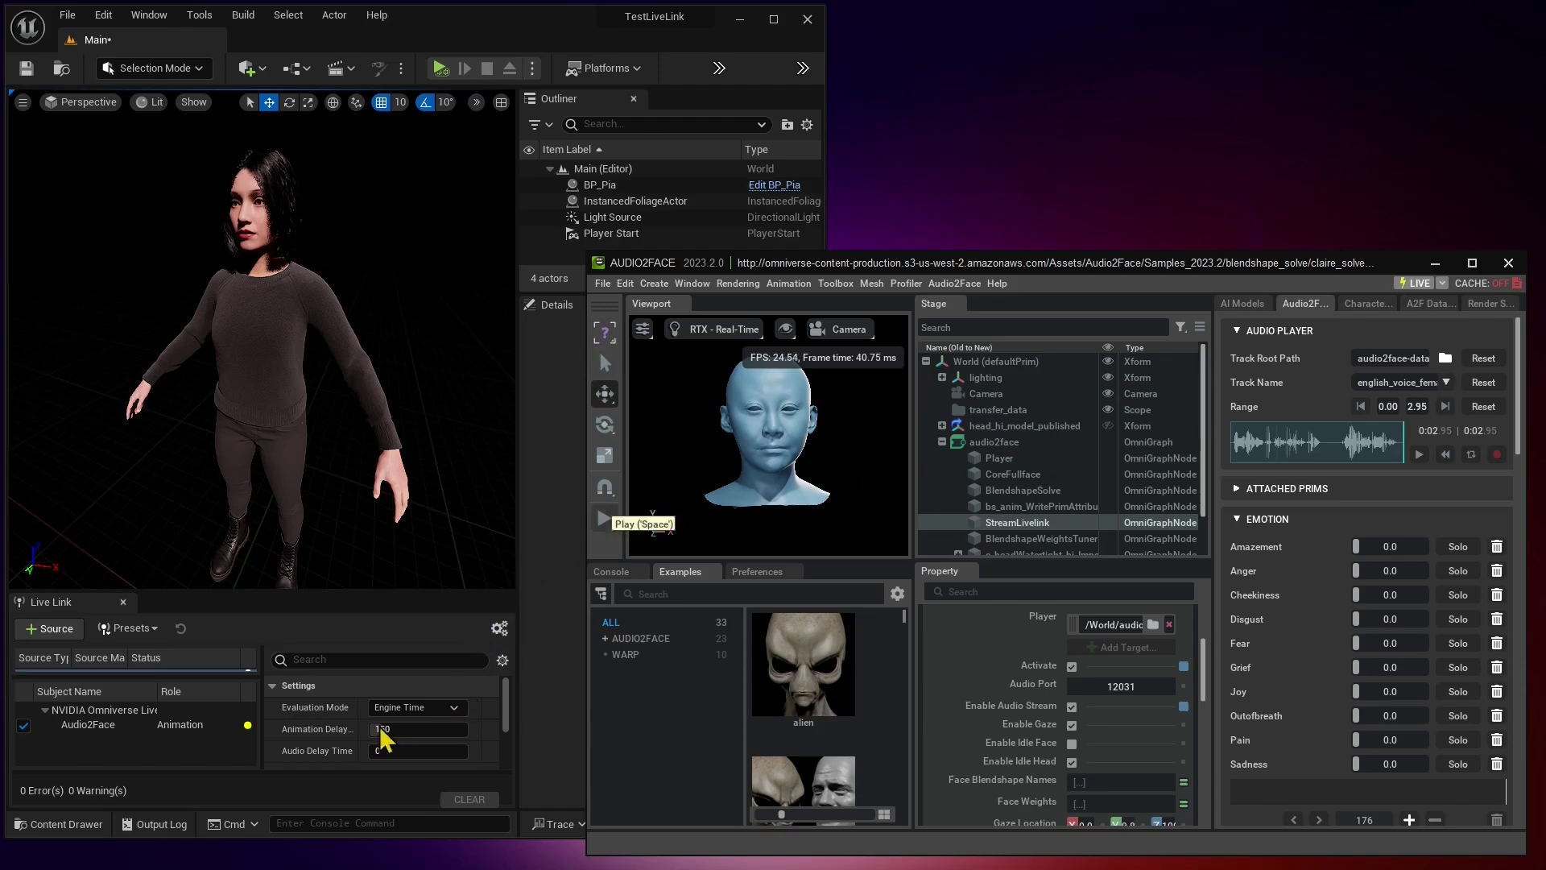
{"action": "left_click", "coordinate": [406, 728]}
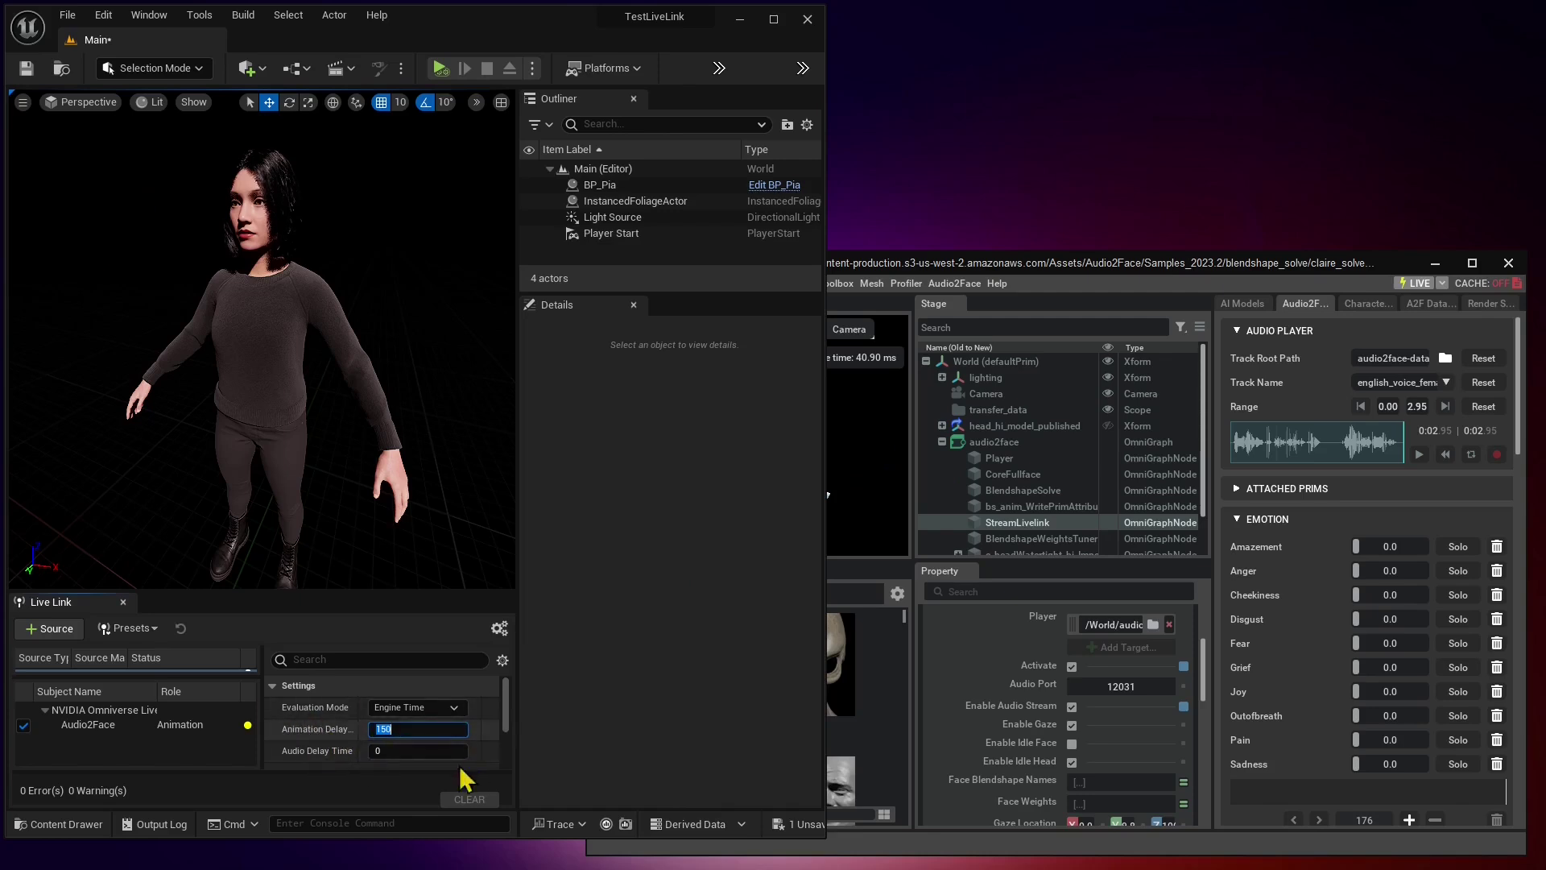
{"action": "left_click", "coordinate": [1122, 265]}
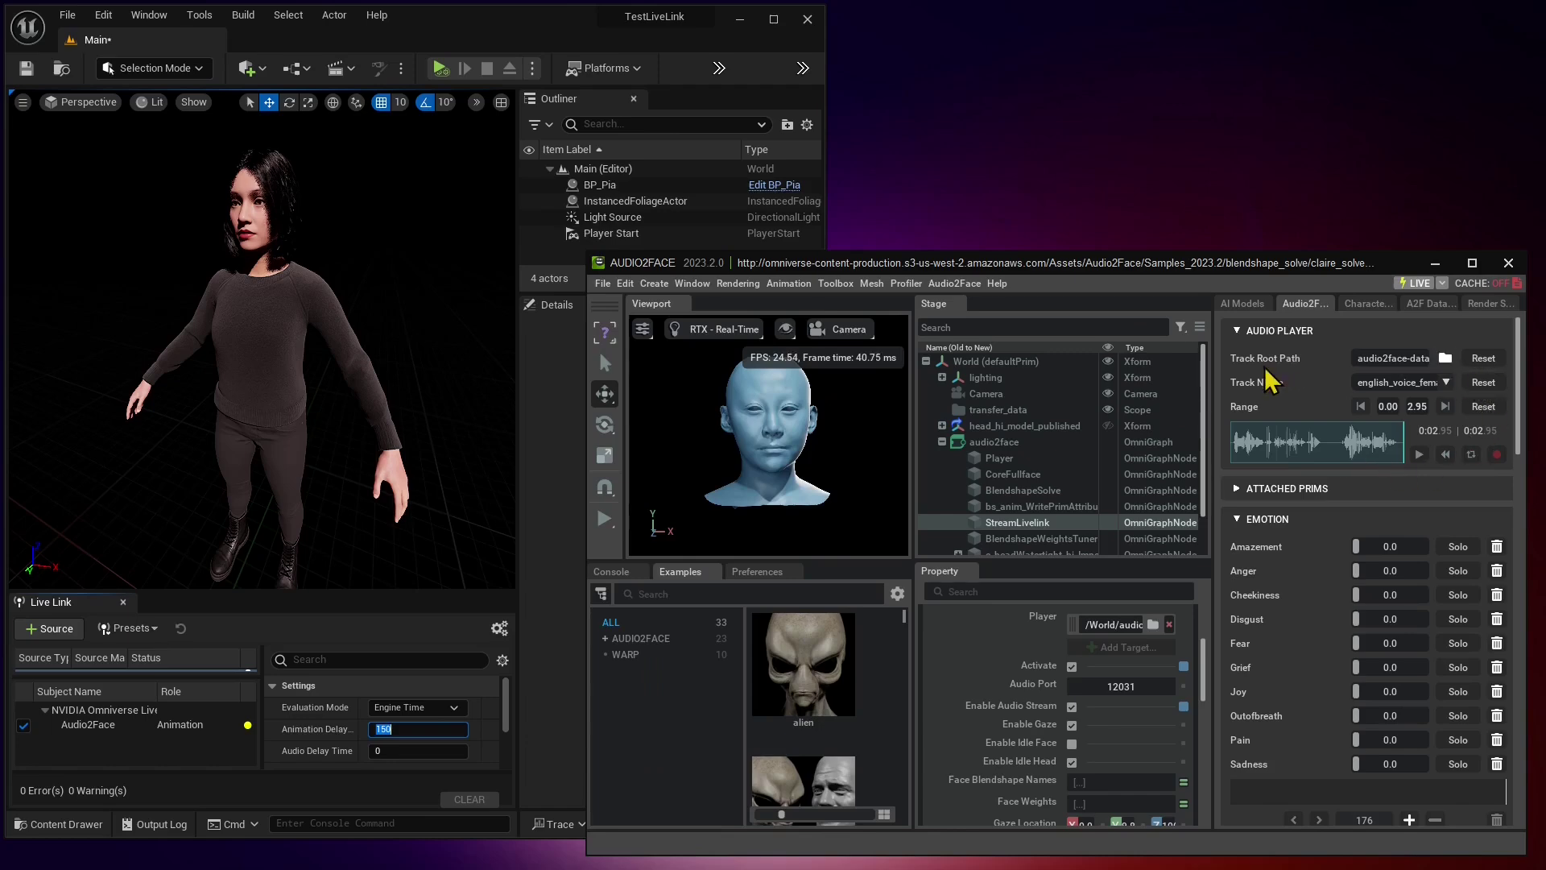
- Browse for a different Track Root Path folder, then cancel and keep the current path
{"action": "left_click", "coordinate": [1446, 358]}
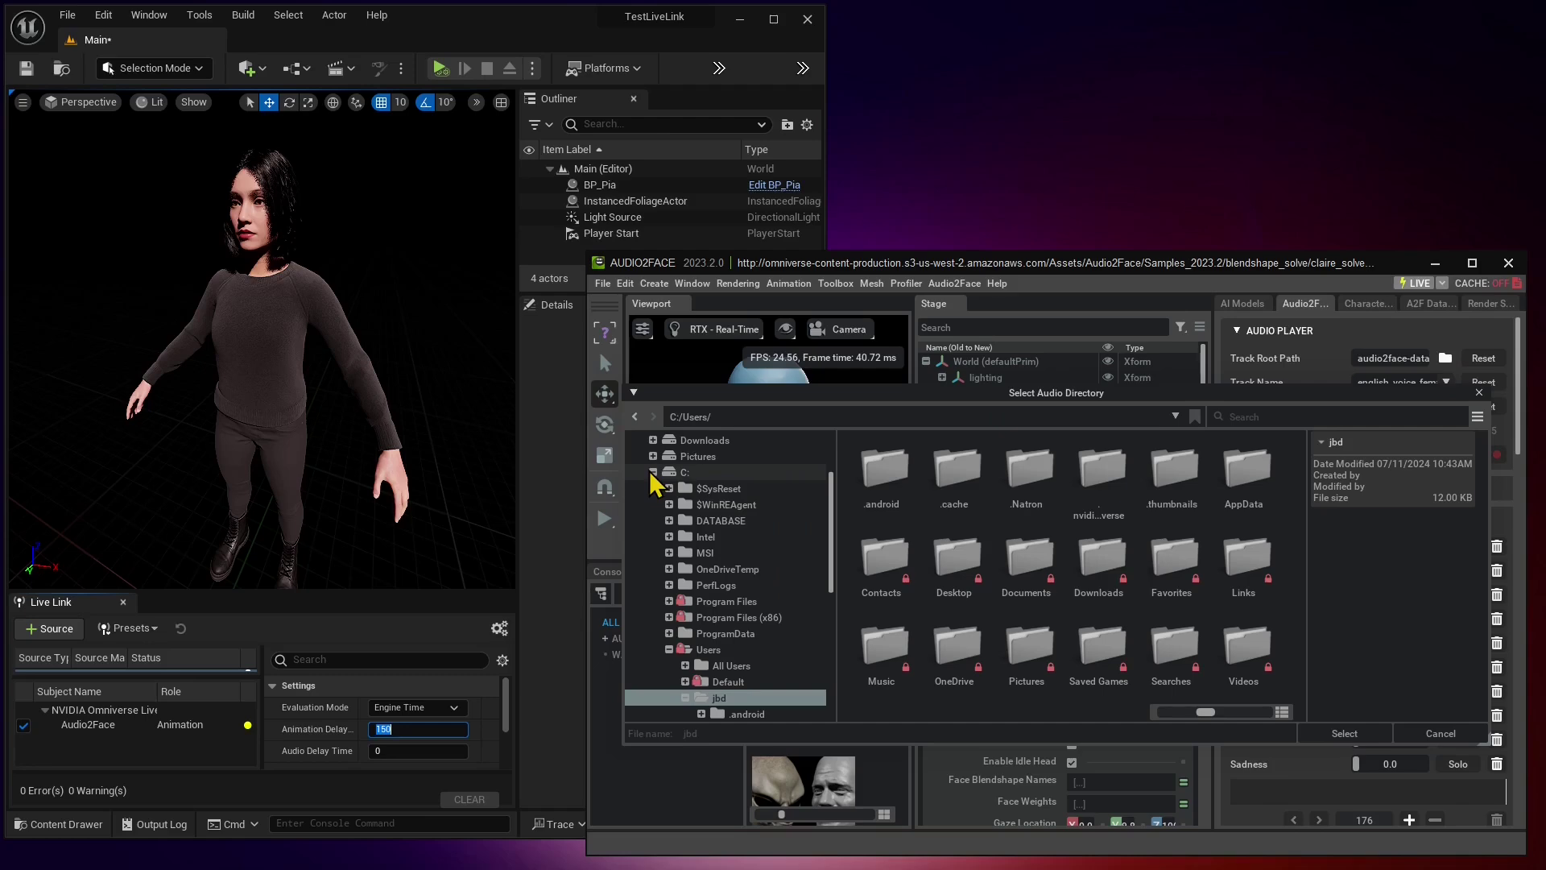
{"action": "scroll", "coordinate": [765, 630], "scroll_direction": "down", "scroll_amount": 3}
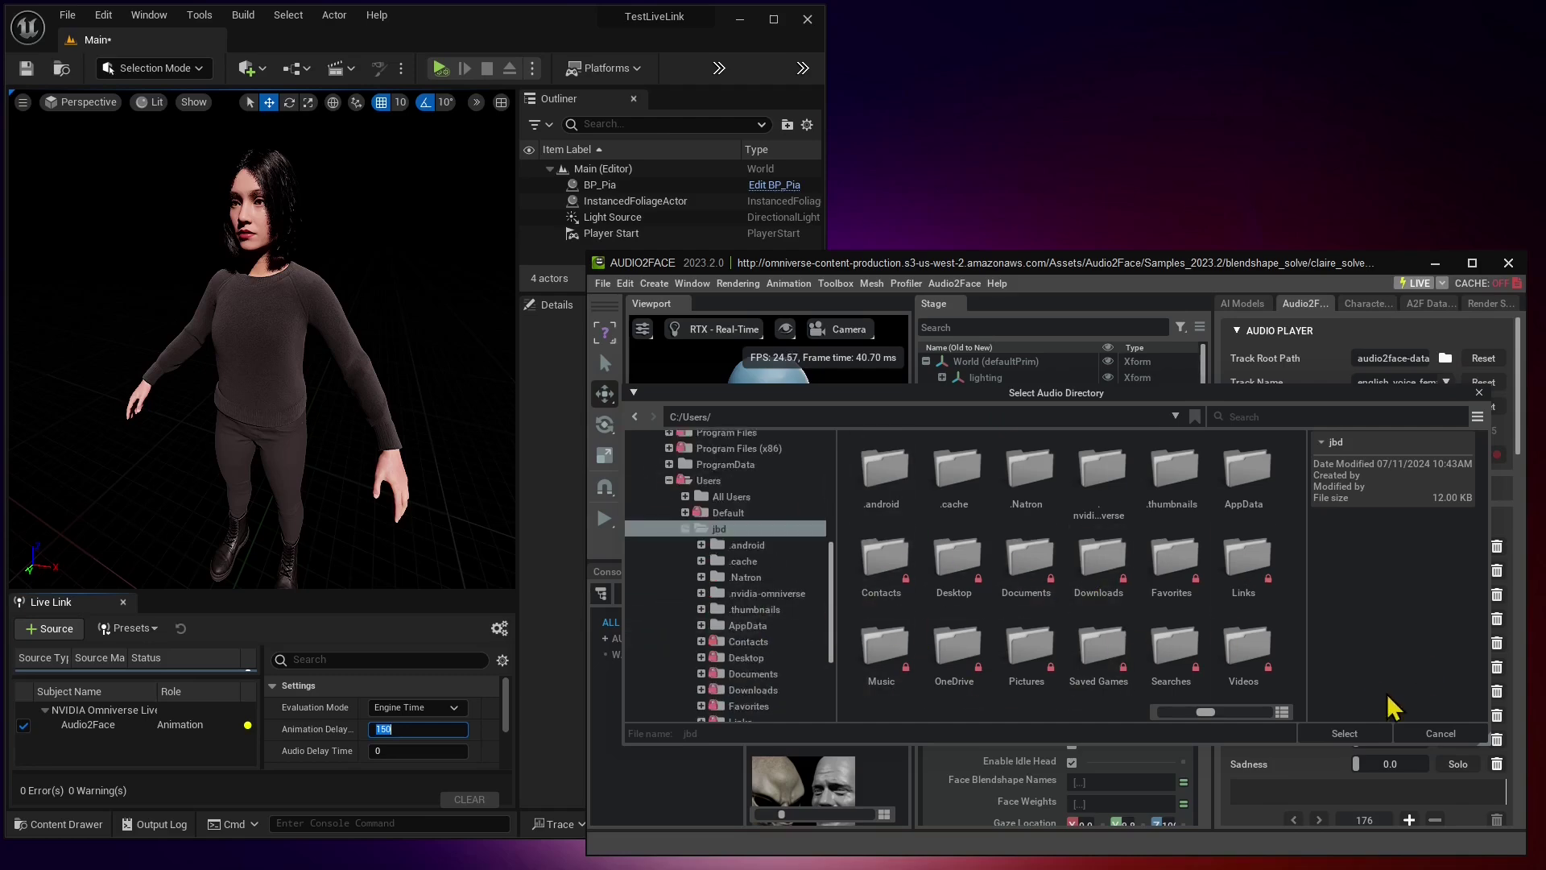
{"action": "left_click", "coordinate": [1429, 734]}
{"action": "left_click", "coordinate": [1384, 360]}
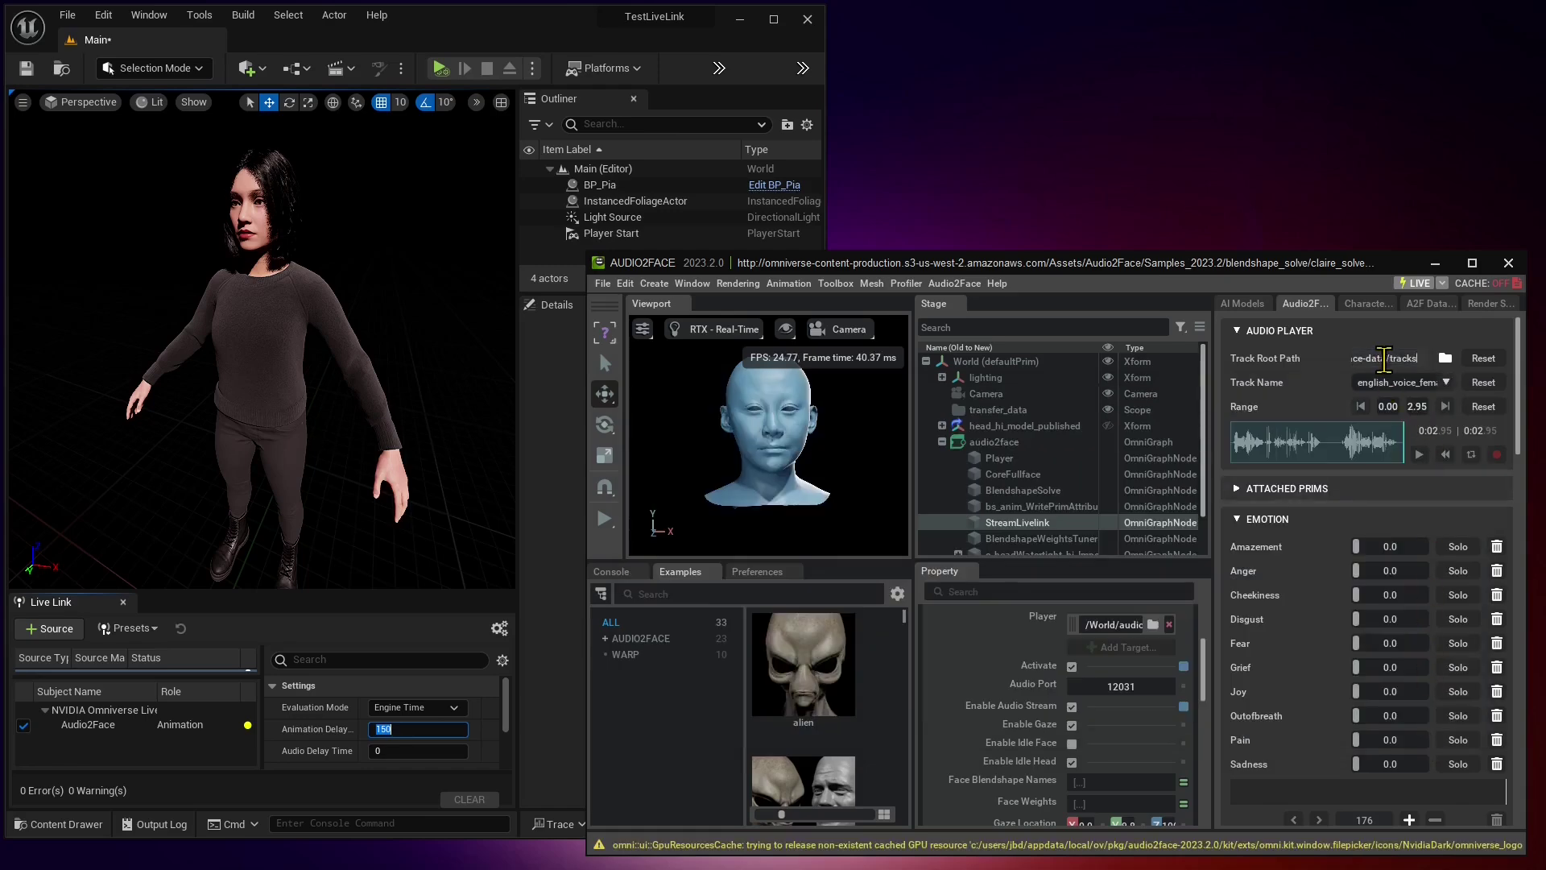
{"action": "key", "text": "Return"}
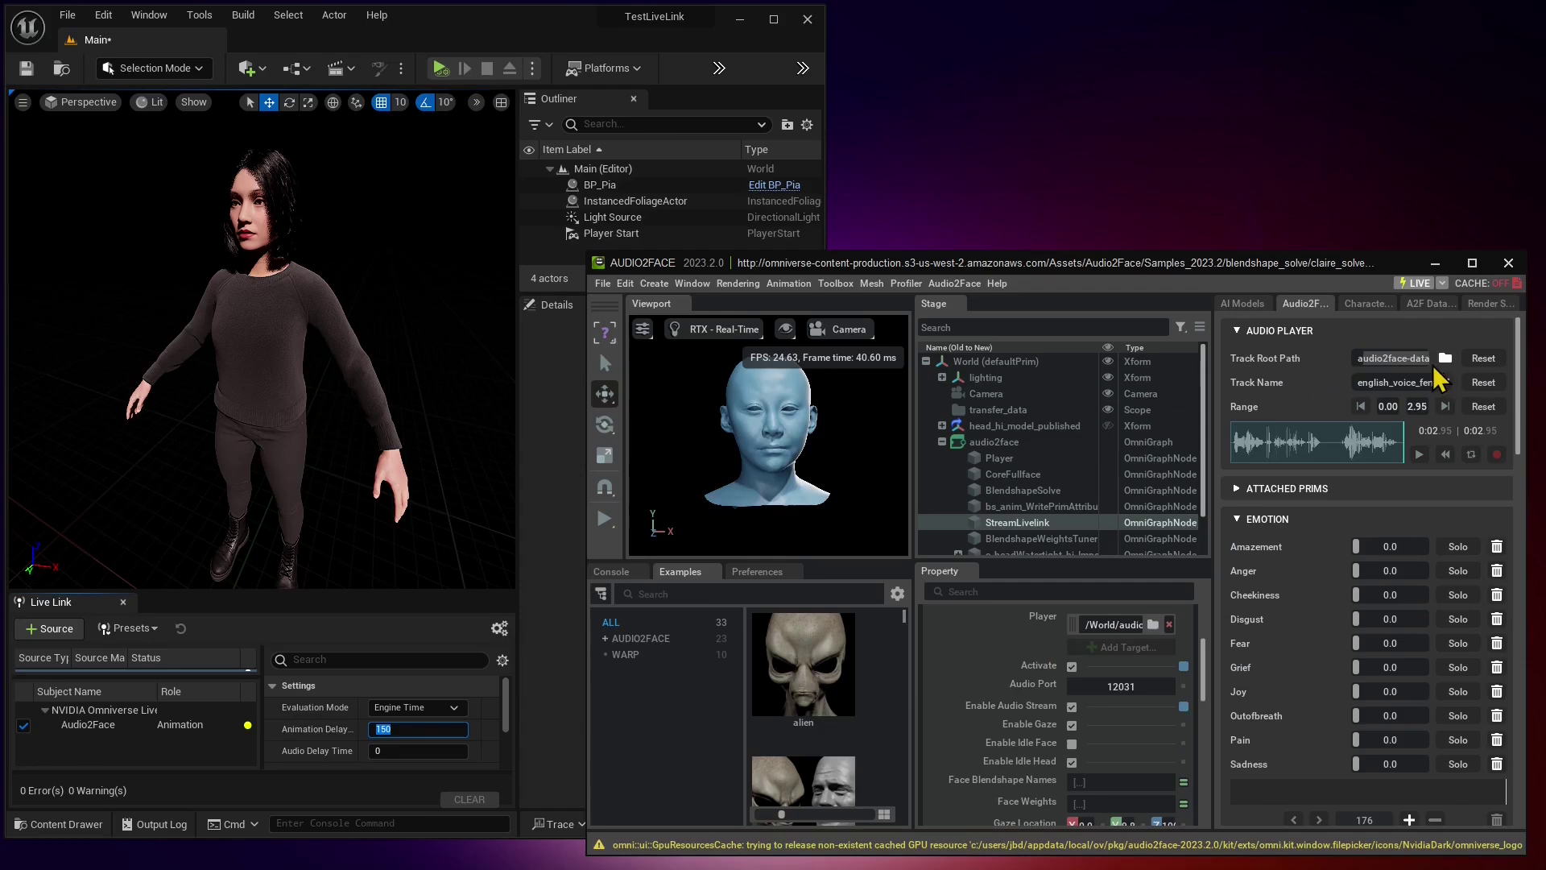
{"action": "scroll", "coordinate": [1435, 376], "scroll_direction": "up", "scroll_amount": 1}
{"action": "left_click", "coordinate": [1388, 360]}
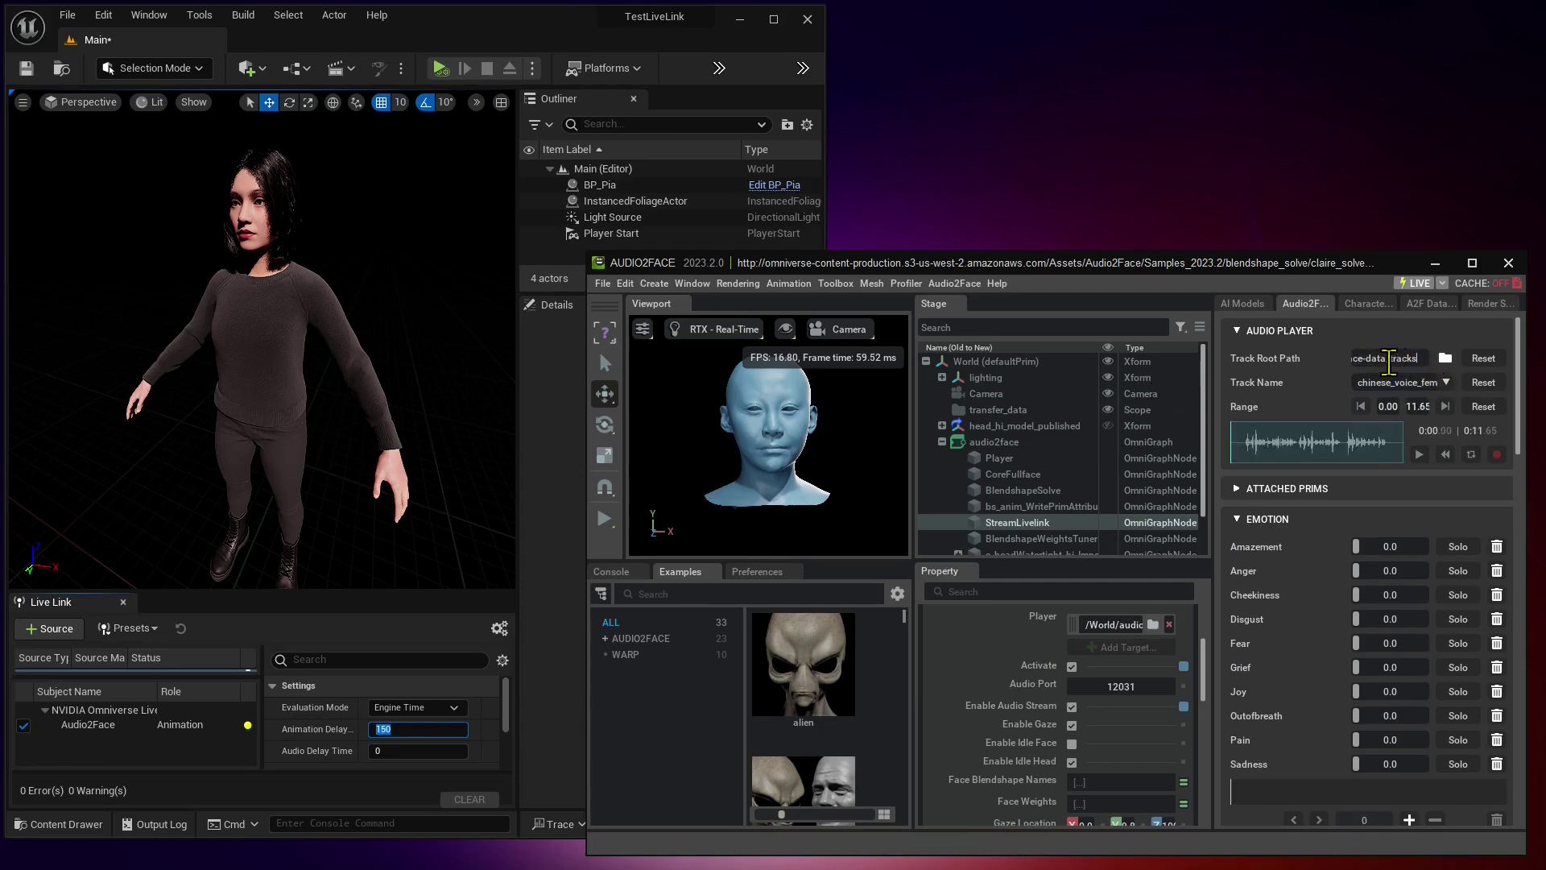
- Load the AudioTracks folder and pick hi-jim-85869.wav, then reset Track Root Path to default
{"action": "left_click", "coordinate": [1445, 357]}
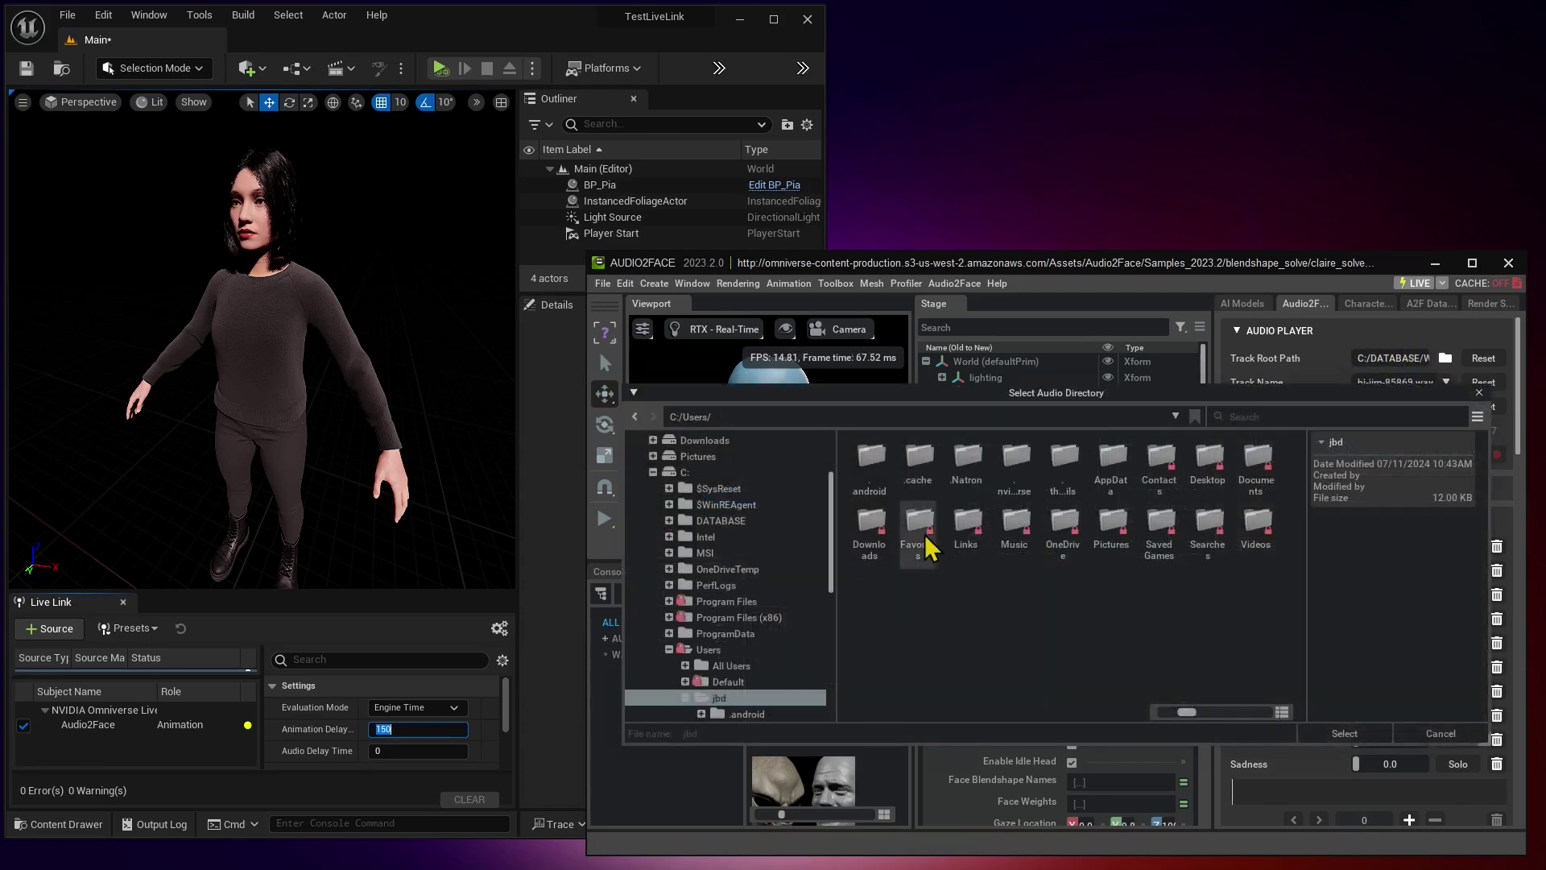
{"action": "left_click", "coordinate": [1479, 392]}
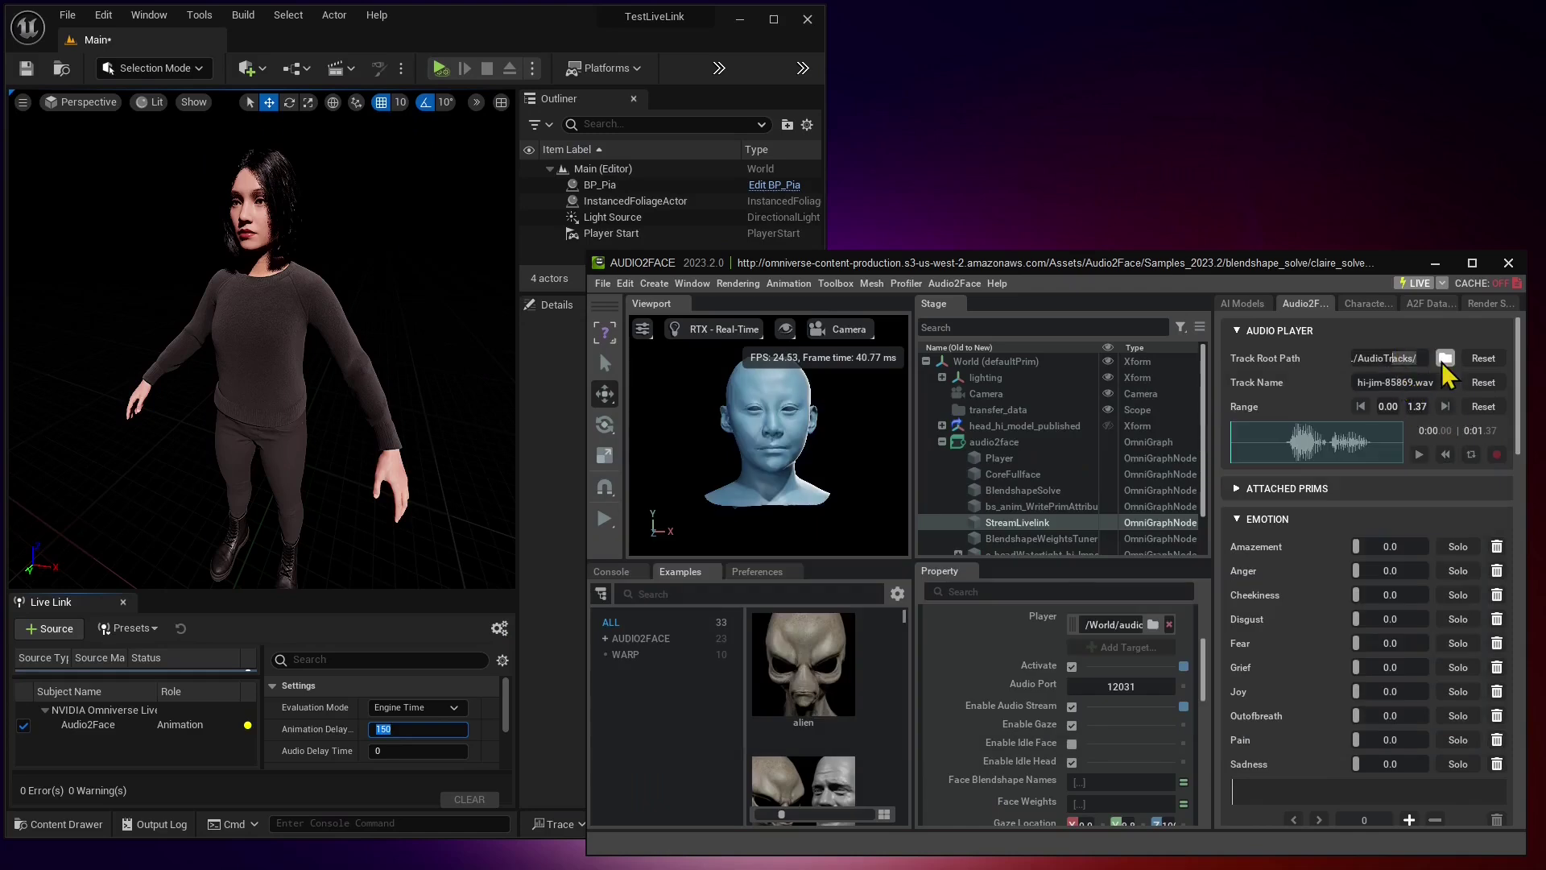
{"action": "left_click", "coordinate": [1445, 385]}
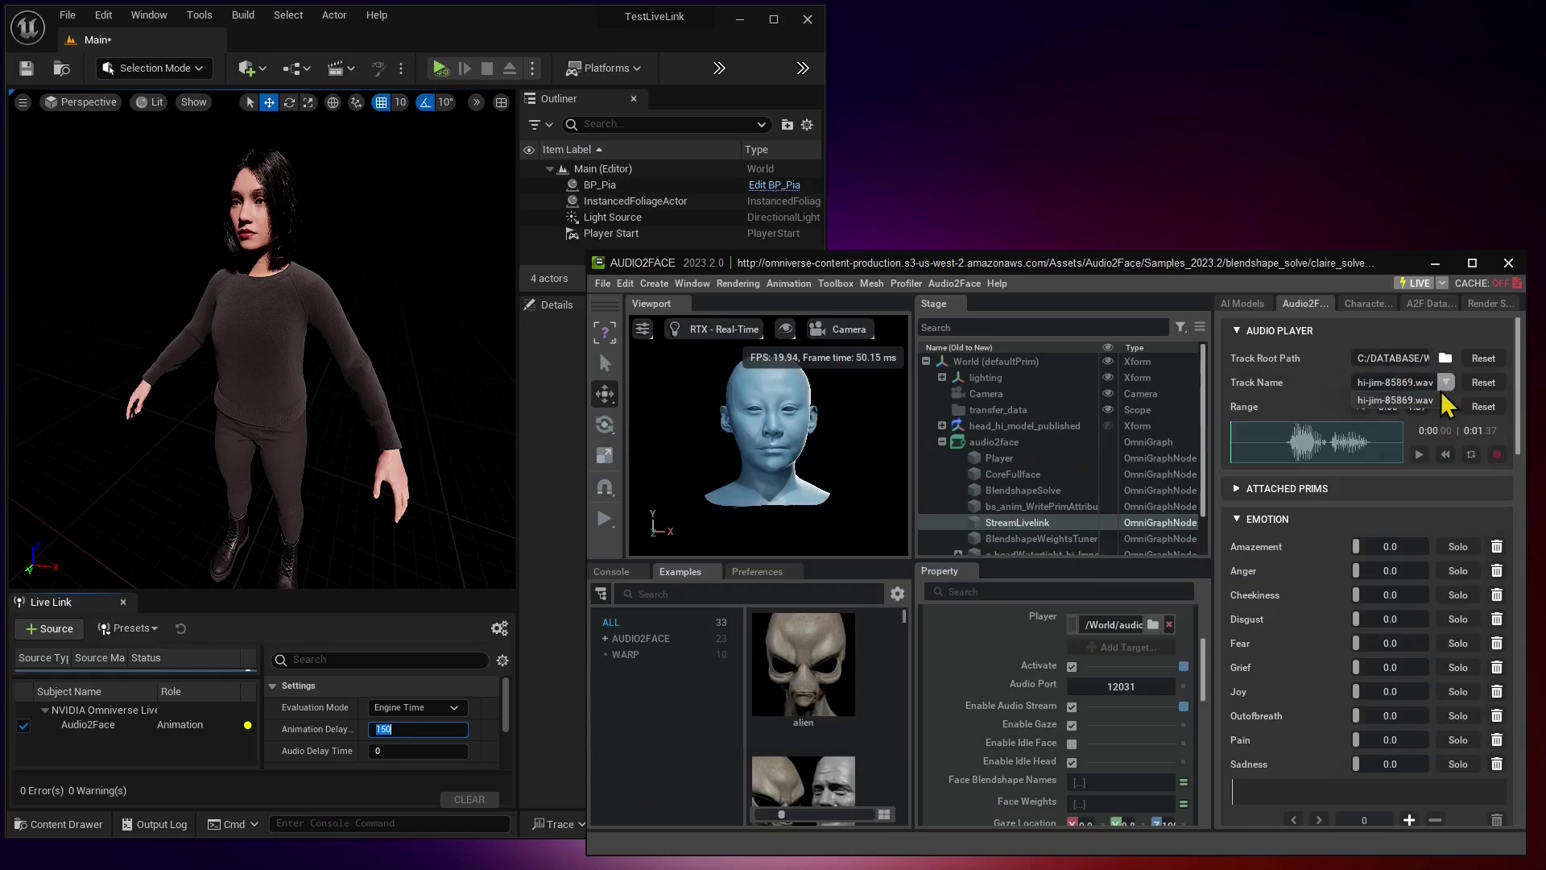
{"action": "left_click", "coordinate": [1380, 401]}
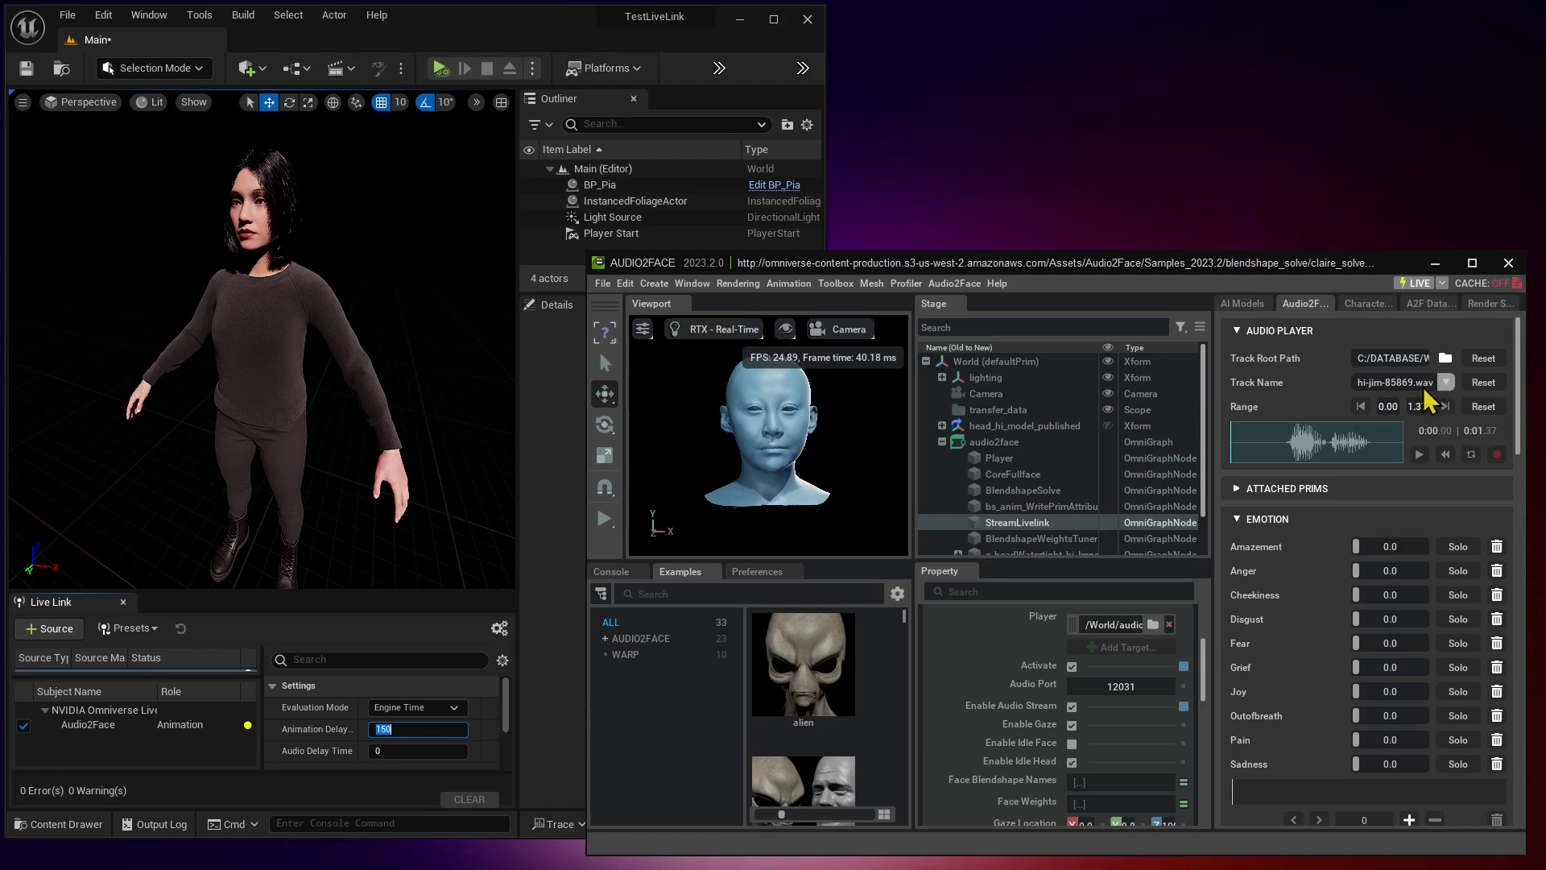
{"action": "left_click", "coordinate": [1480, 358]}
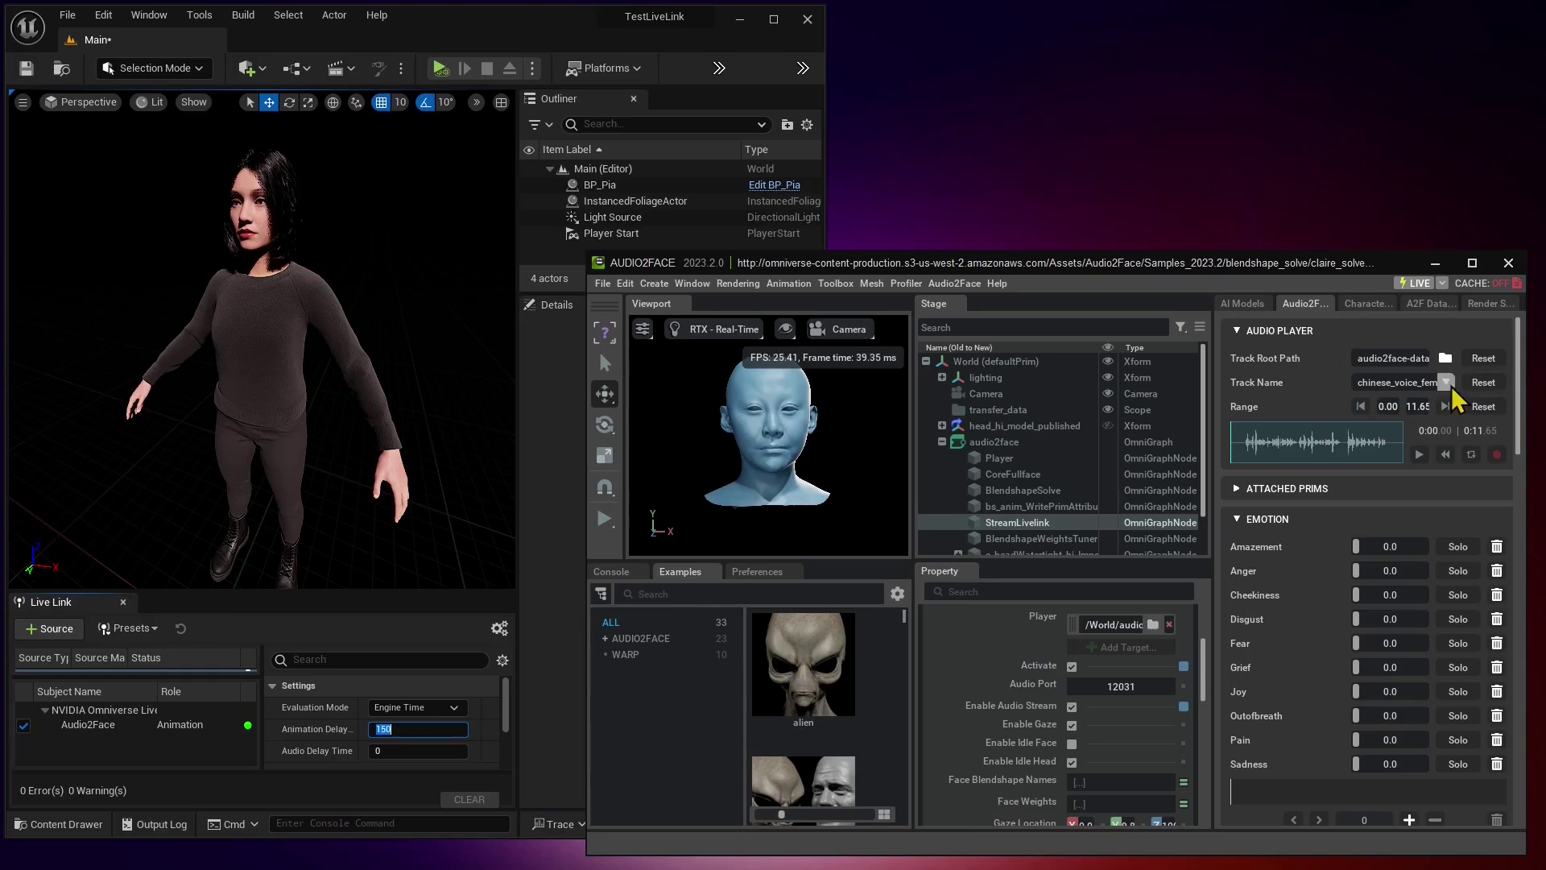
- Scroll through the Track Name dropdown's Chinese and English sample wav tracks
{"action": "left_click", "coordinate": [1449, 383]}
{"action": "scroll", "coordinate": [1394, 451], "scroll_direction": "down", "scroll_amount": 5}
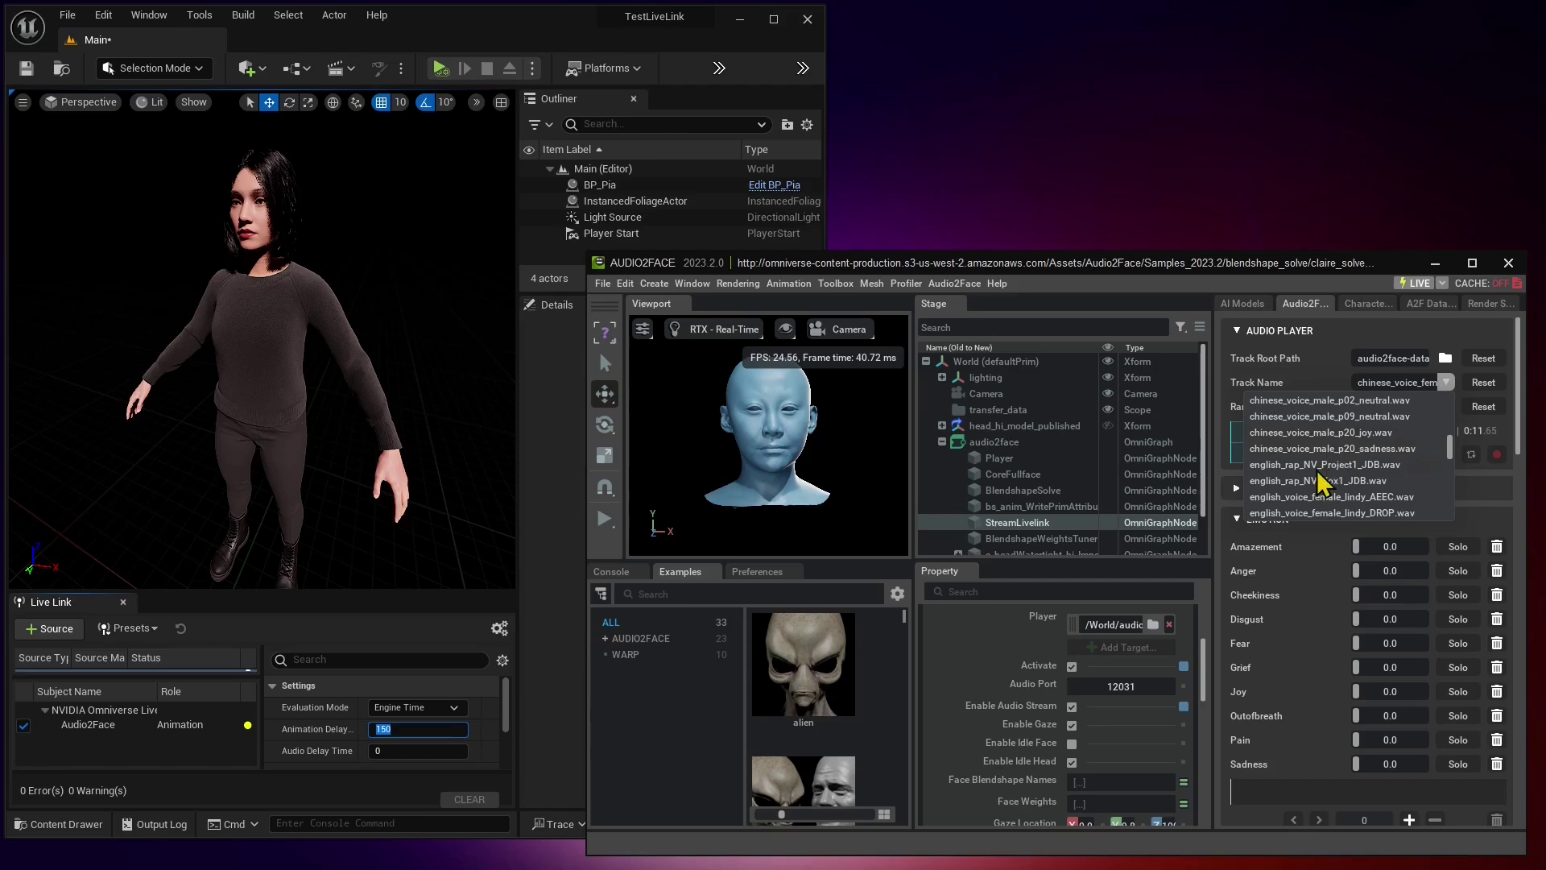
{"action": "scroll", "coordinate": [1336, 457], "scroll_direction": "down", "scroll_amount": 2}
{"action": "scroll", "coordinate": [1332, 463], "scroll_direction": "down", "scroll_amount": 3}
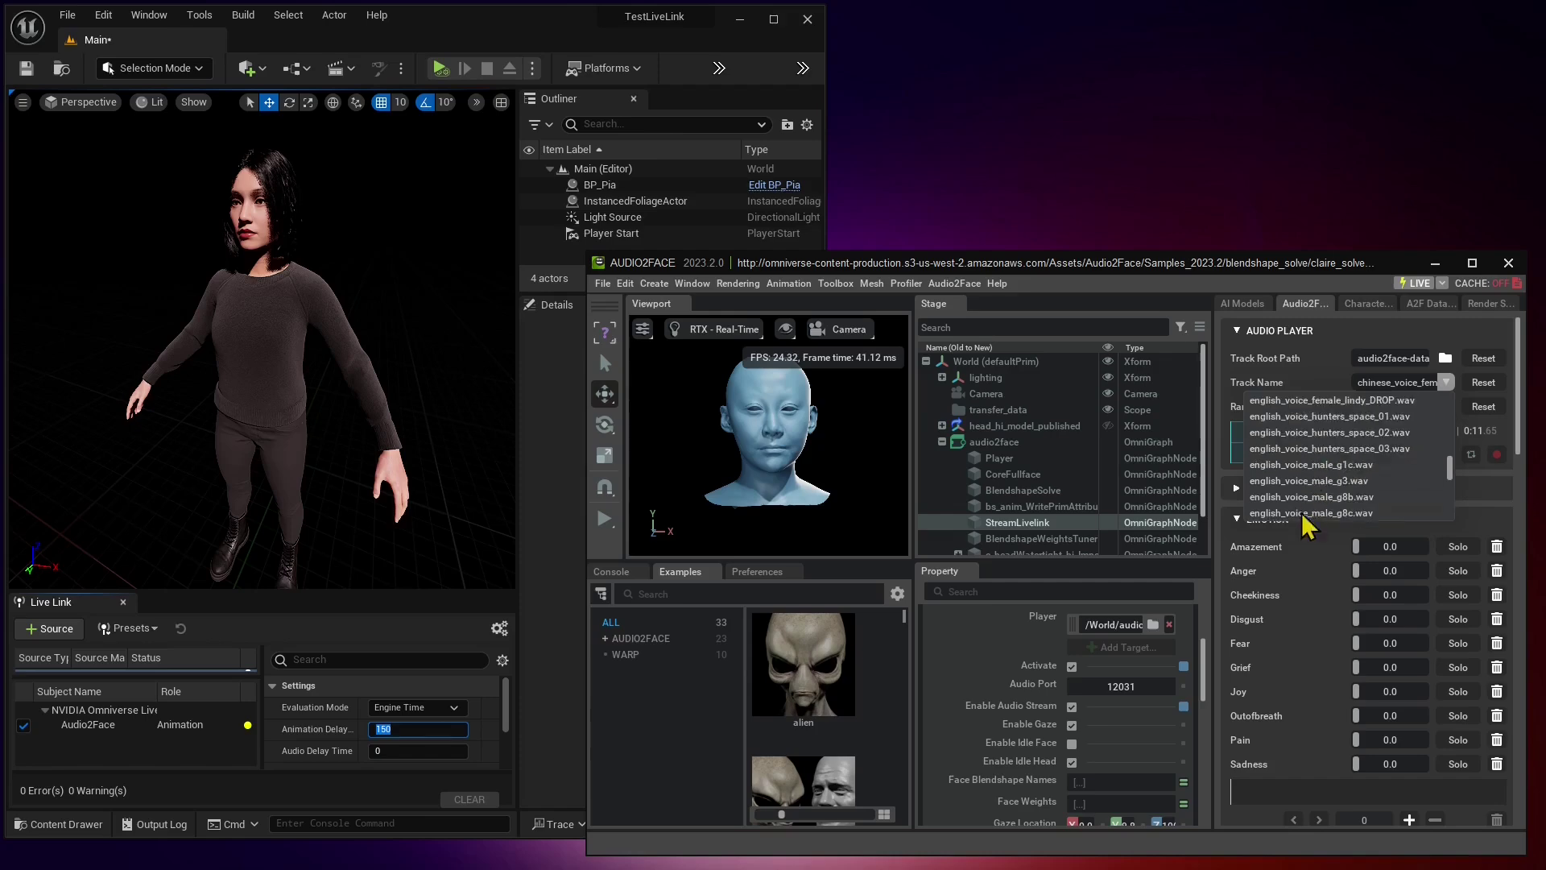
{"action": "scroll", "coordinate": [1340, 455], "scroll_direction": "up", "scroll_amount": 1}
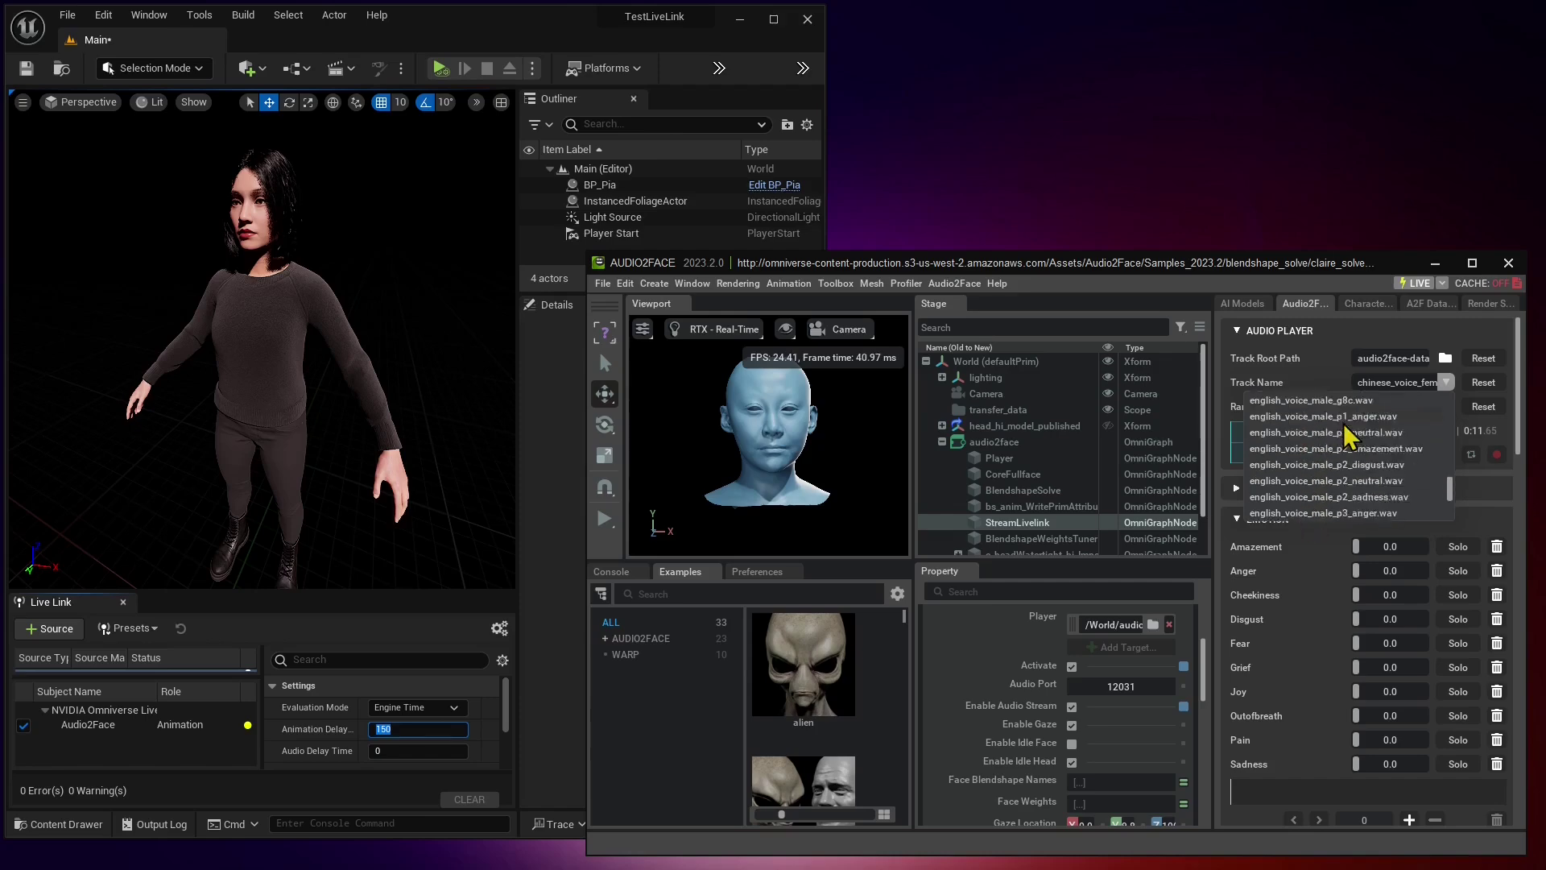
{"action": "scroll", "coordinate": [1343, 453], "scroll_direction": "up", "scroll_amount": 6}
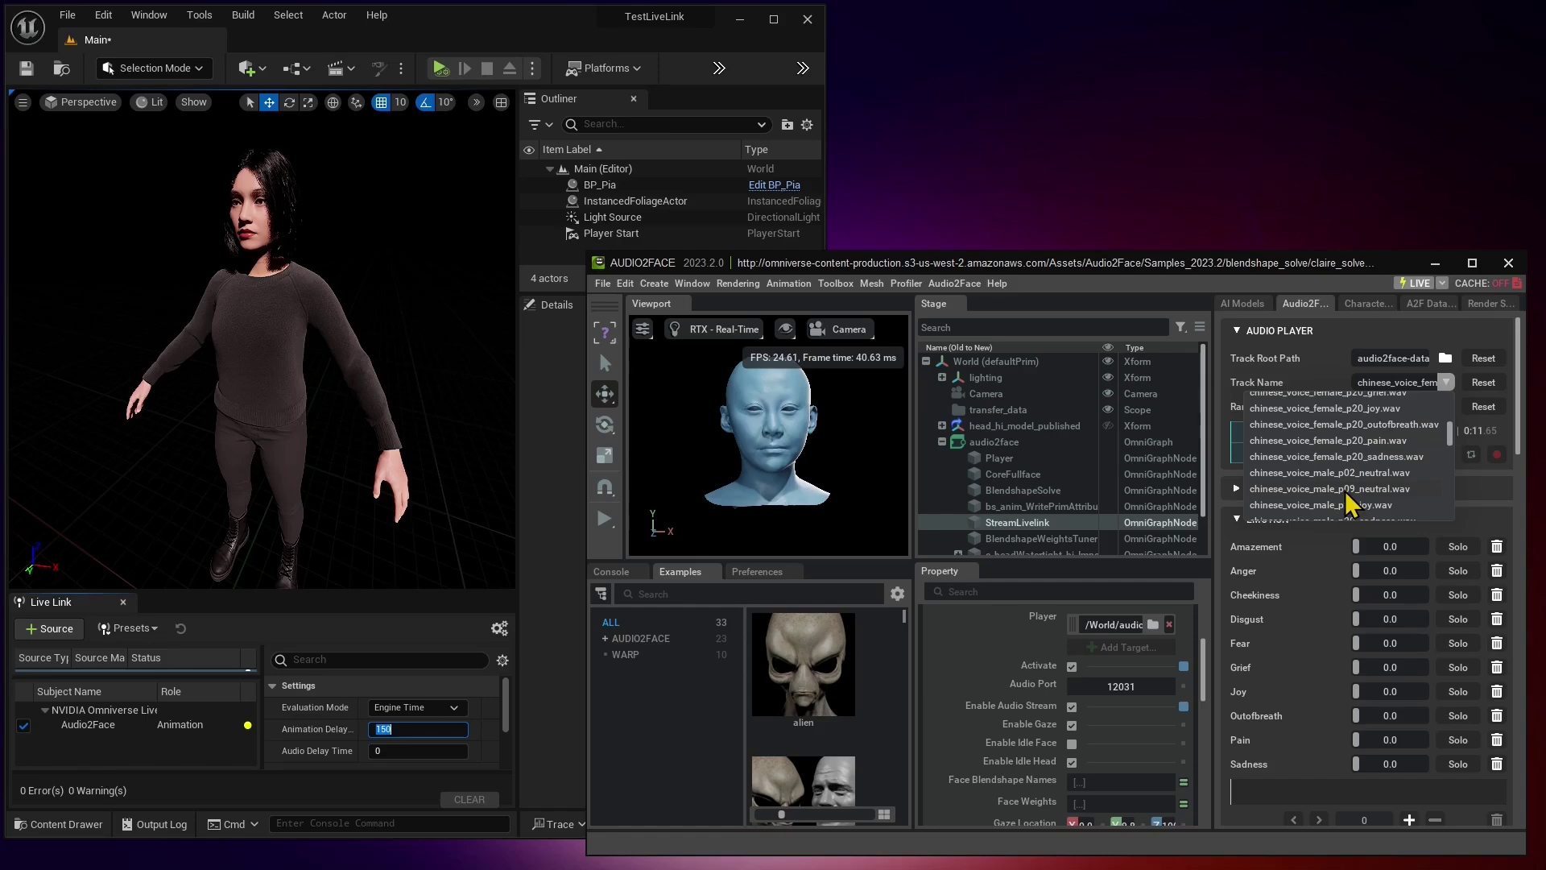
{"action": "scroll", "coordinate": [1351, 505], "scroll_direction": "down", "scroll_amount": 3}
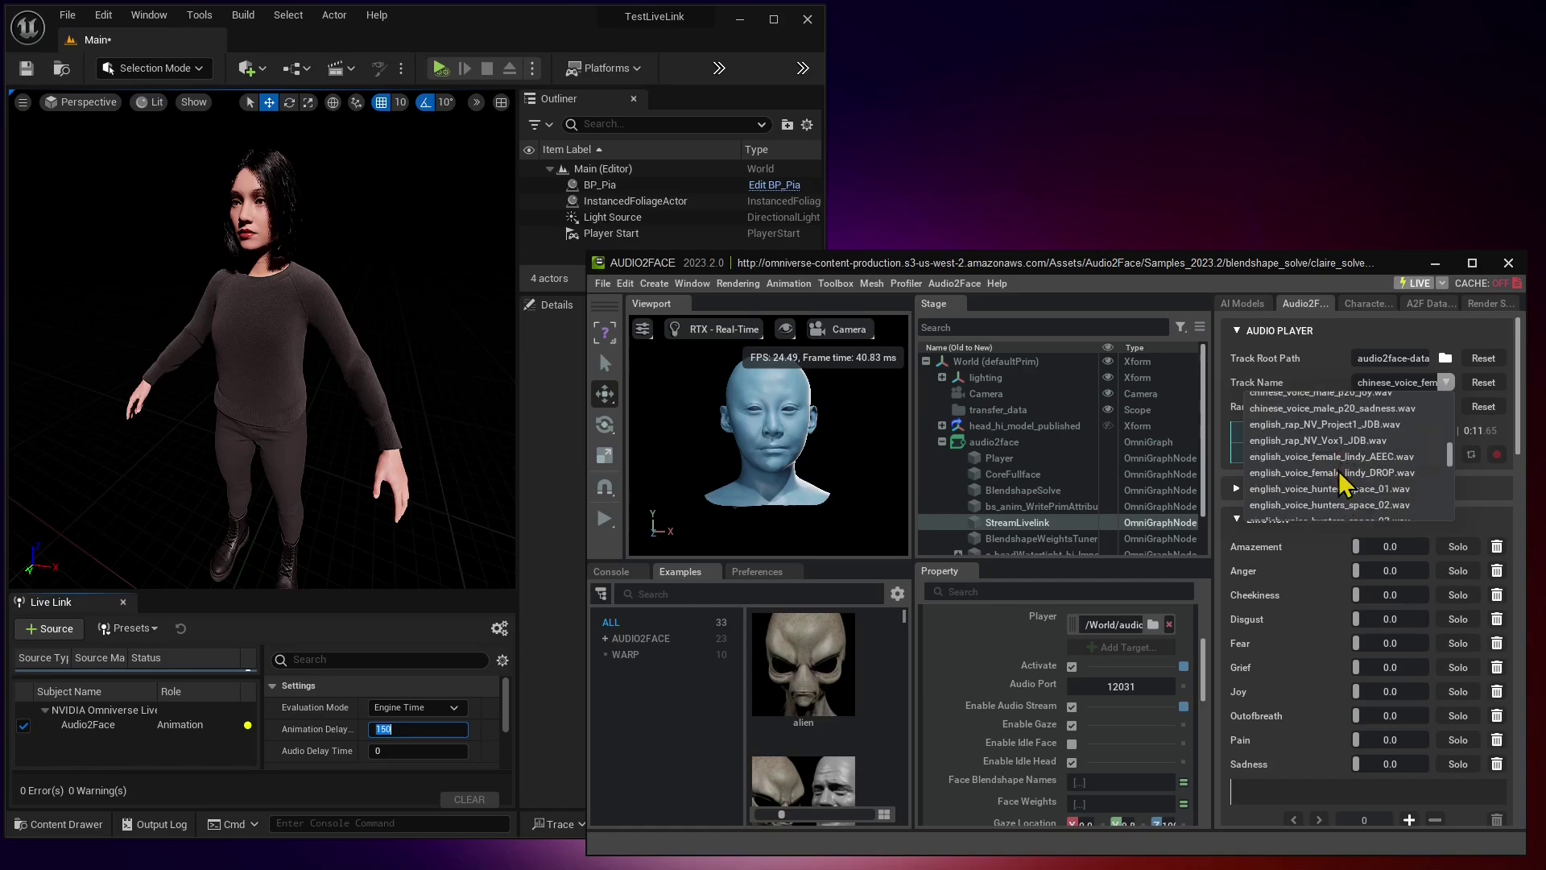
- Load english_voice_female, play it and pause at 0:07.81, and start Unreal Play In Editor
{"action": "left_click", "coordinate": [1338, 473]}
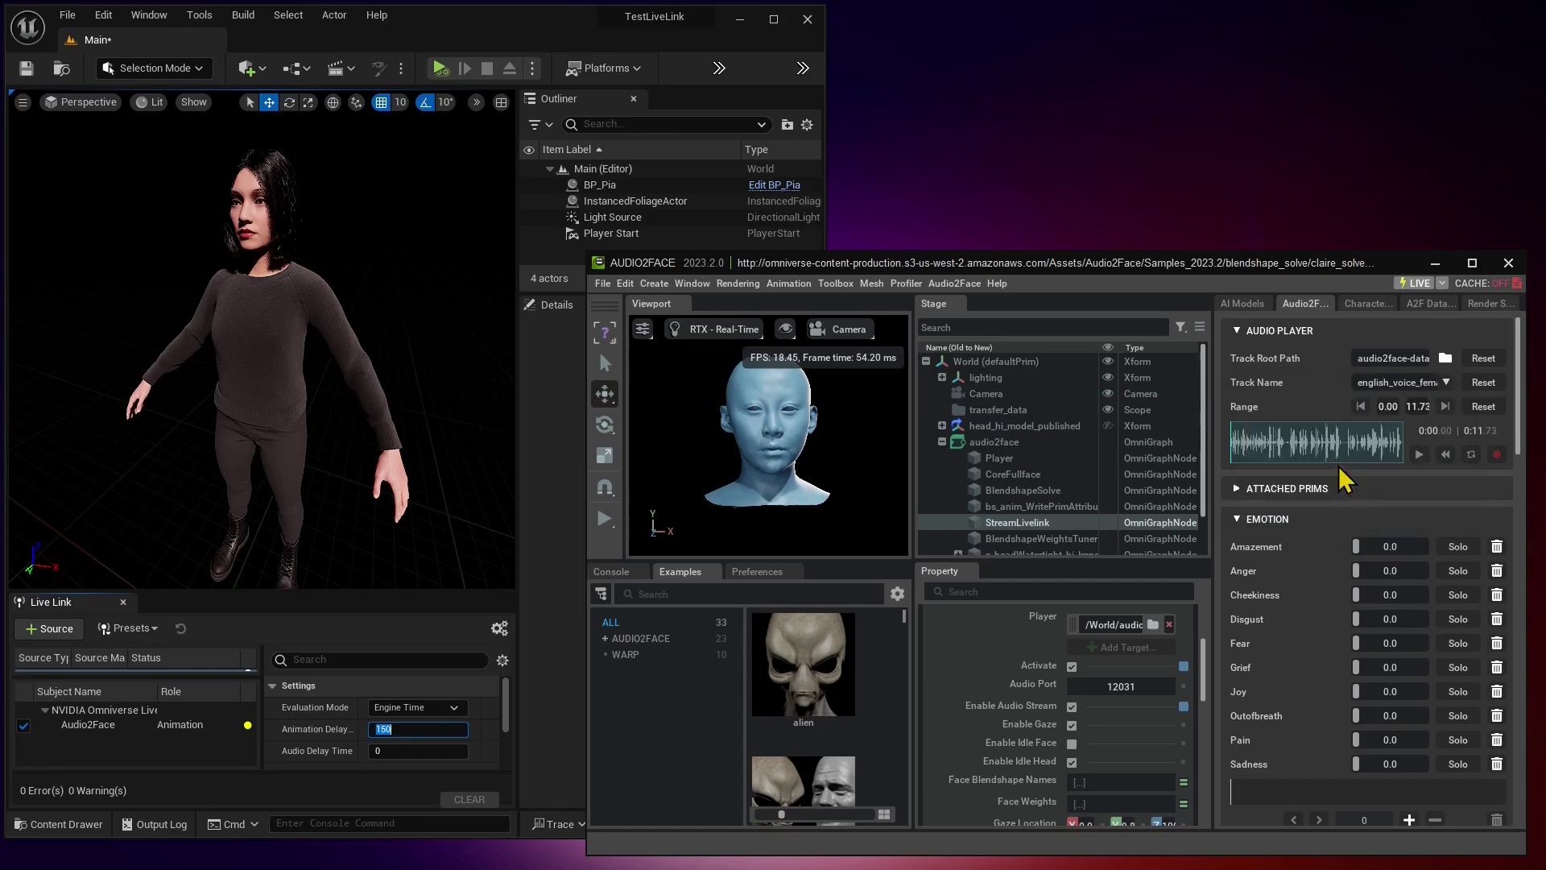
{"action": "left_click", "coordinate": [1418, 454]}
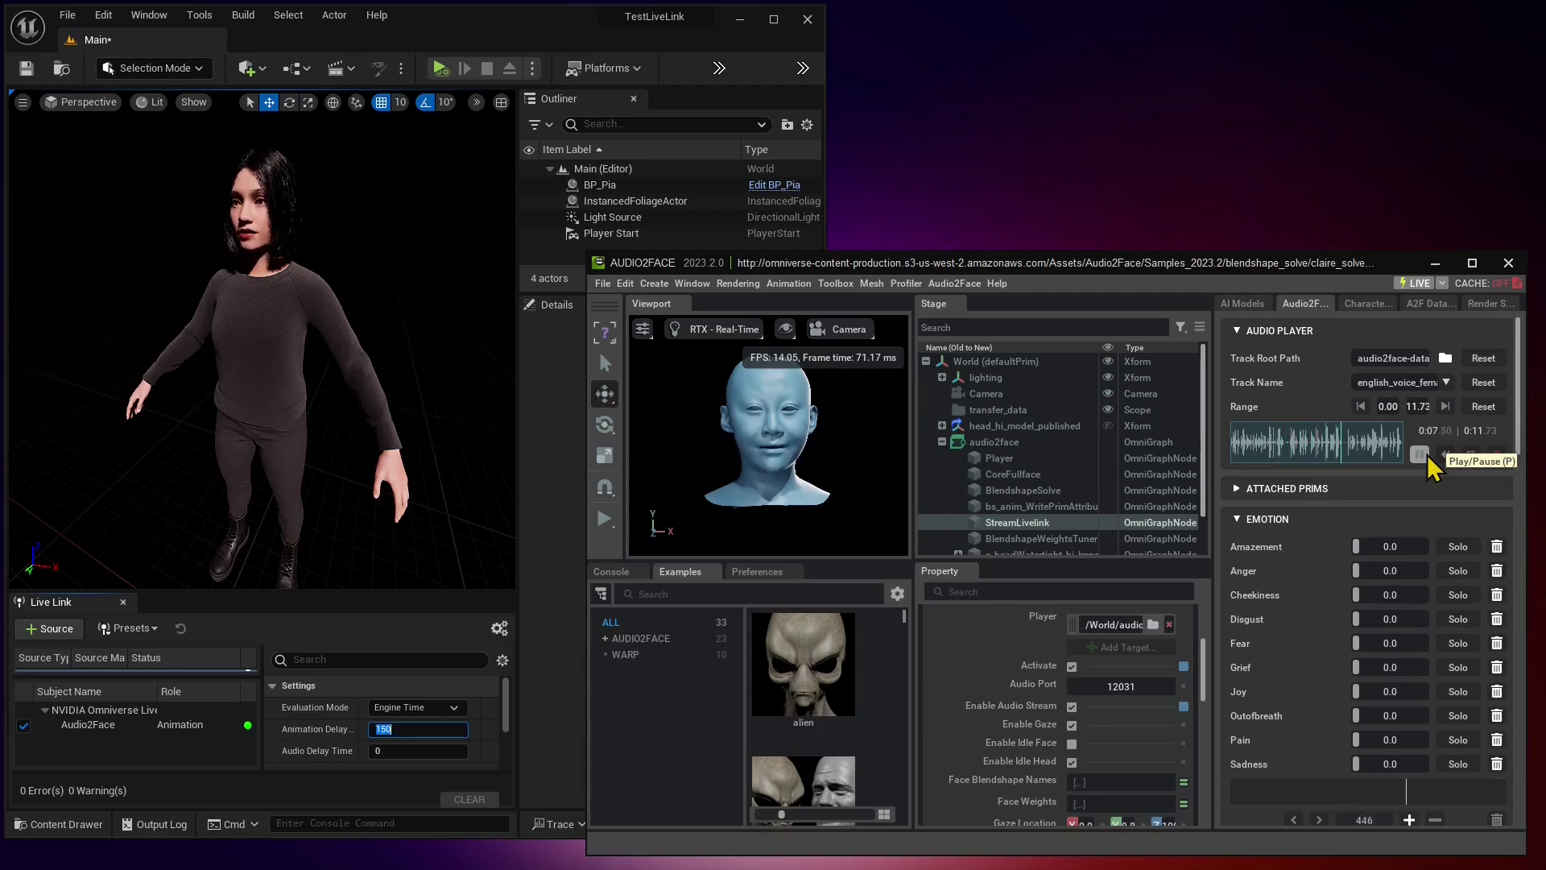
{"action": "left_click", "coordinate": [1419, 455]}
{"action": "key", "text": "alt+p"}
- Lower the StreamLivelink frame rate from 30 to 24
{"action": "scroll", "coordinate": [1212, 713], "scroll_direction": "down", "scroll_amount": 3}
{"action": "left_click_drag", "start_coordinate": [1208, 701], "coordinate": [1216, 820]}
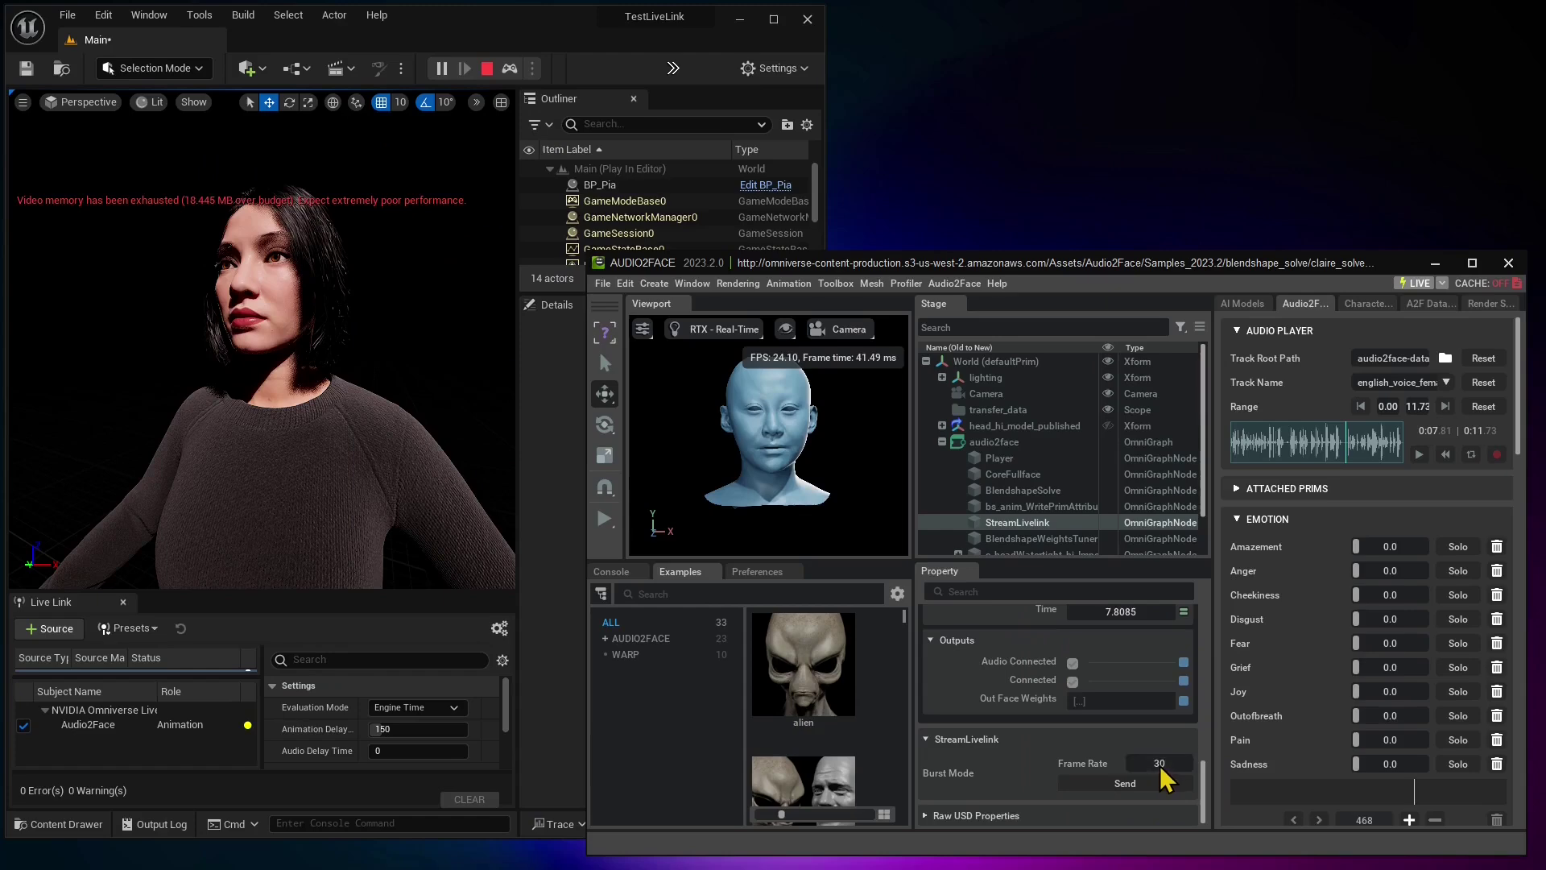
{"action": "left_click_drag", "start_coordinate": [1166, 766], "coordinate": [1103, 771]}
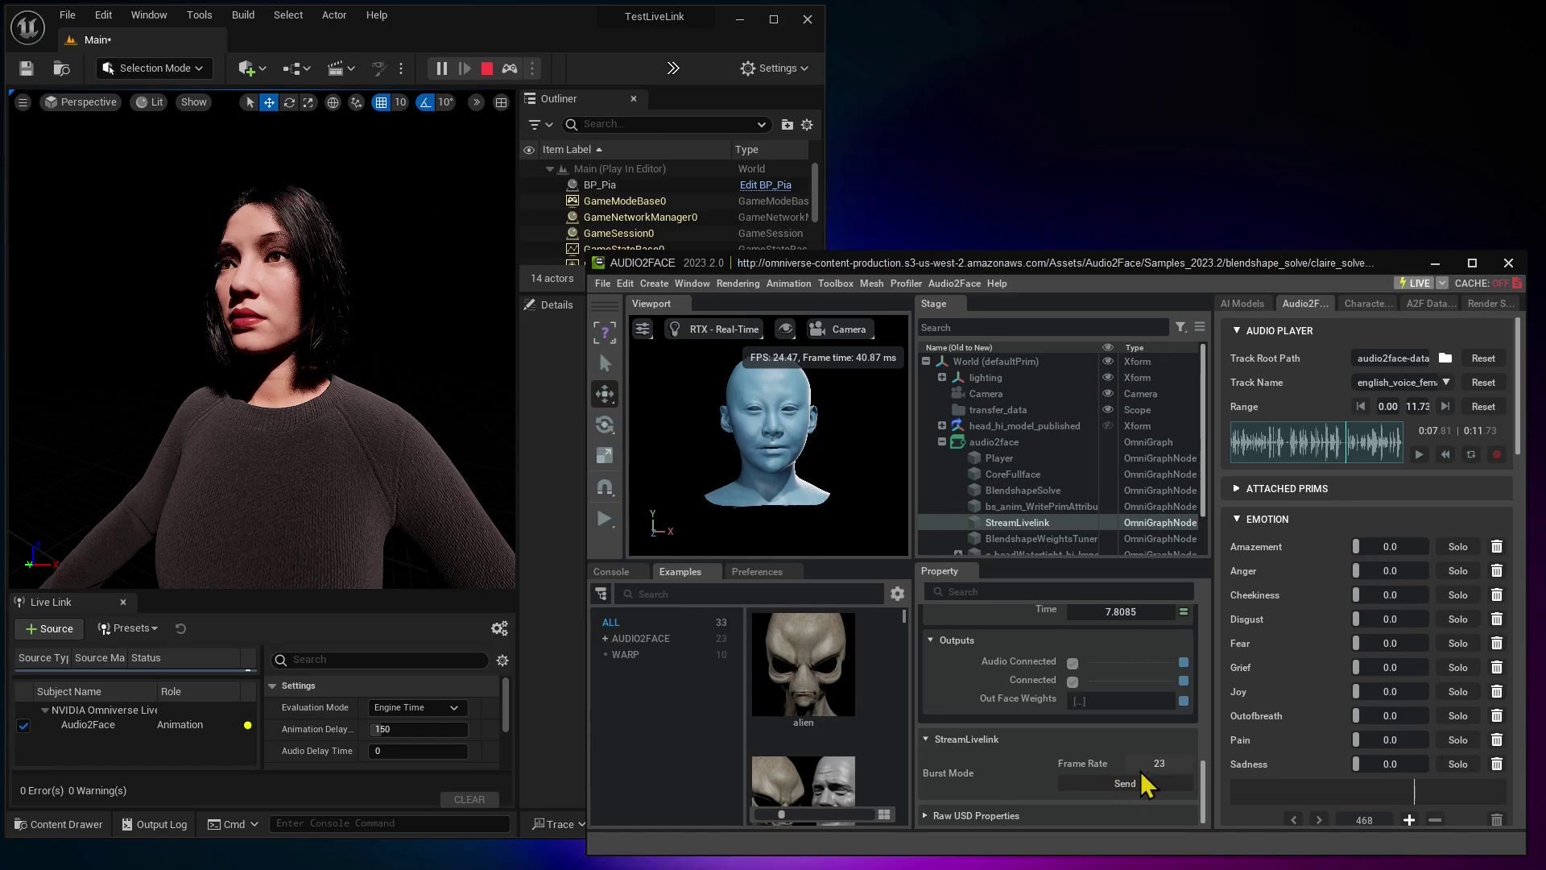
{"action": "left_click_drag", "start_coordinate": [1137, 770], "coordinate": [1140, 772]}
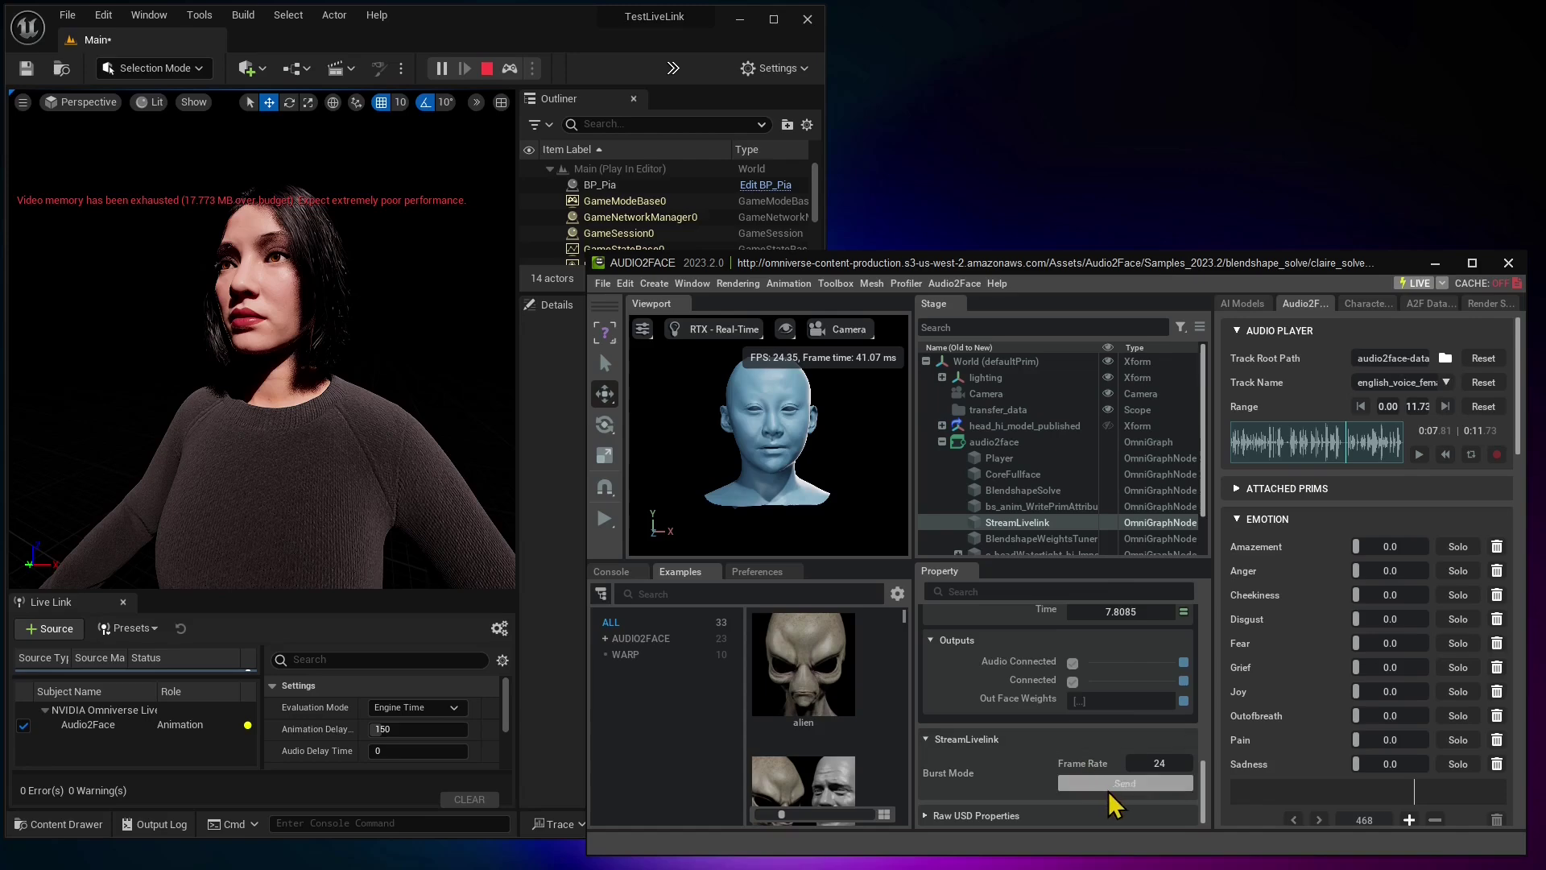
- Burst-send the voice track to localhost at 24 fps, stop Unreal's session, and close at 100%
{"action": "left_click", "coordinate": [1110, 786]}
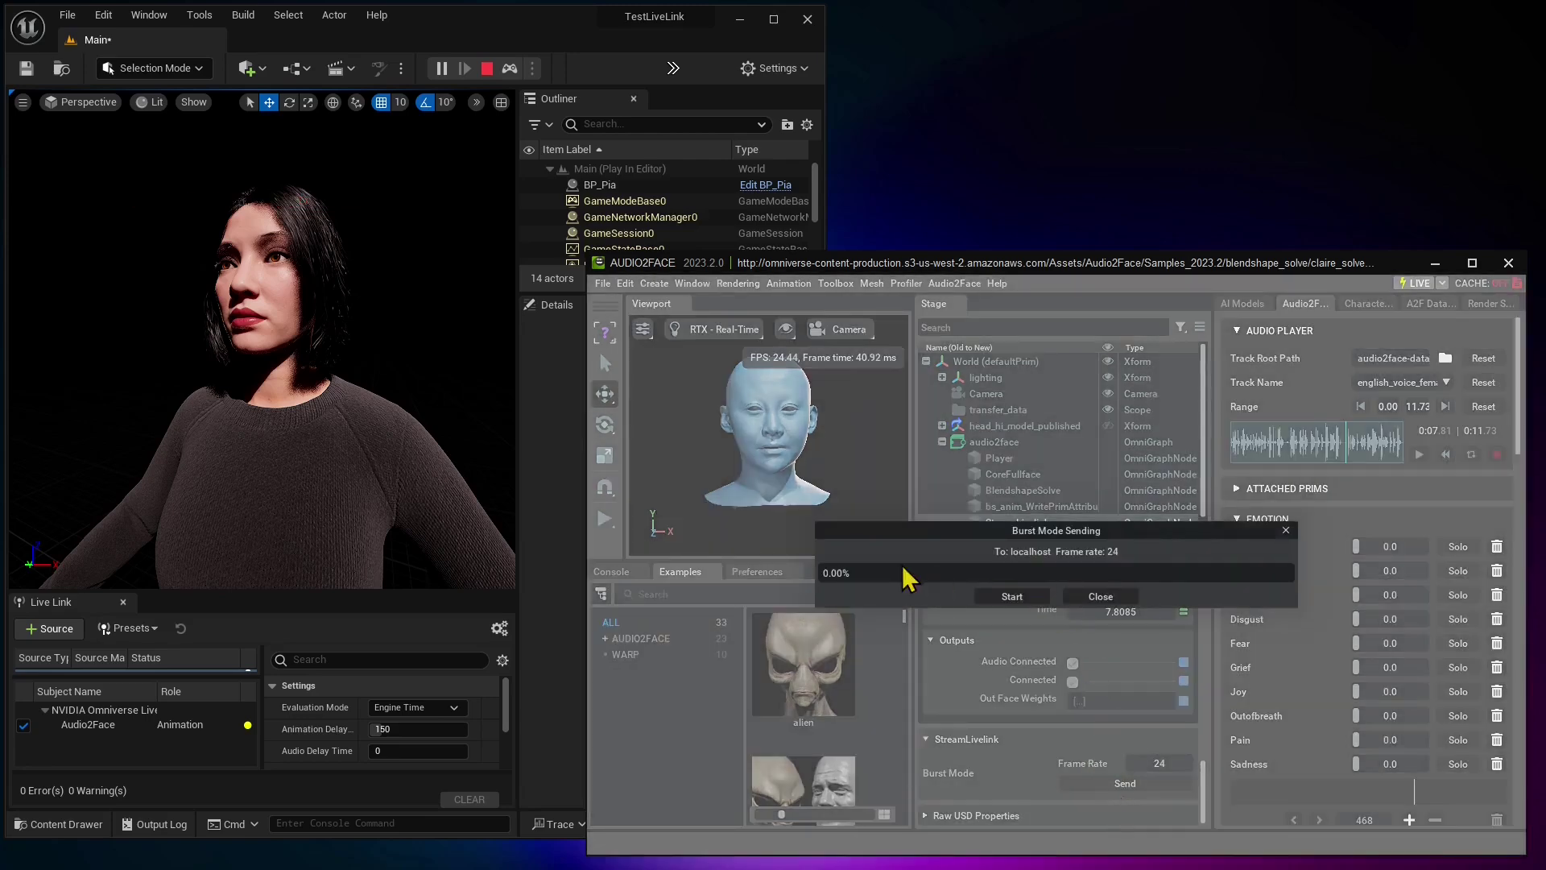
{"action": "left_click", "coordinate": [1002, 597]}
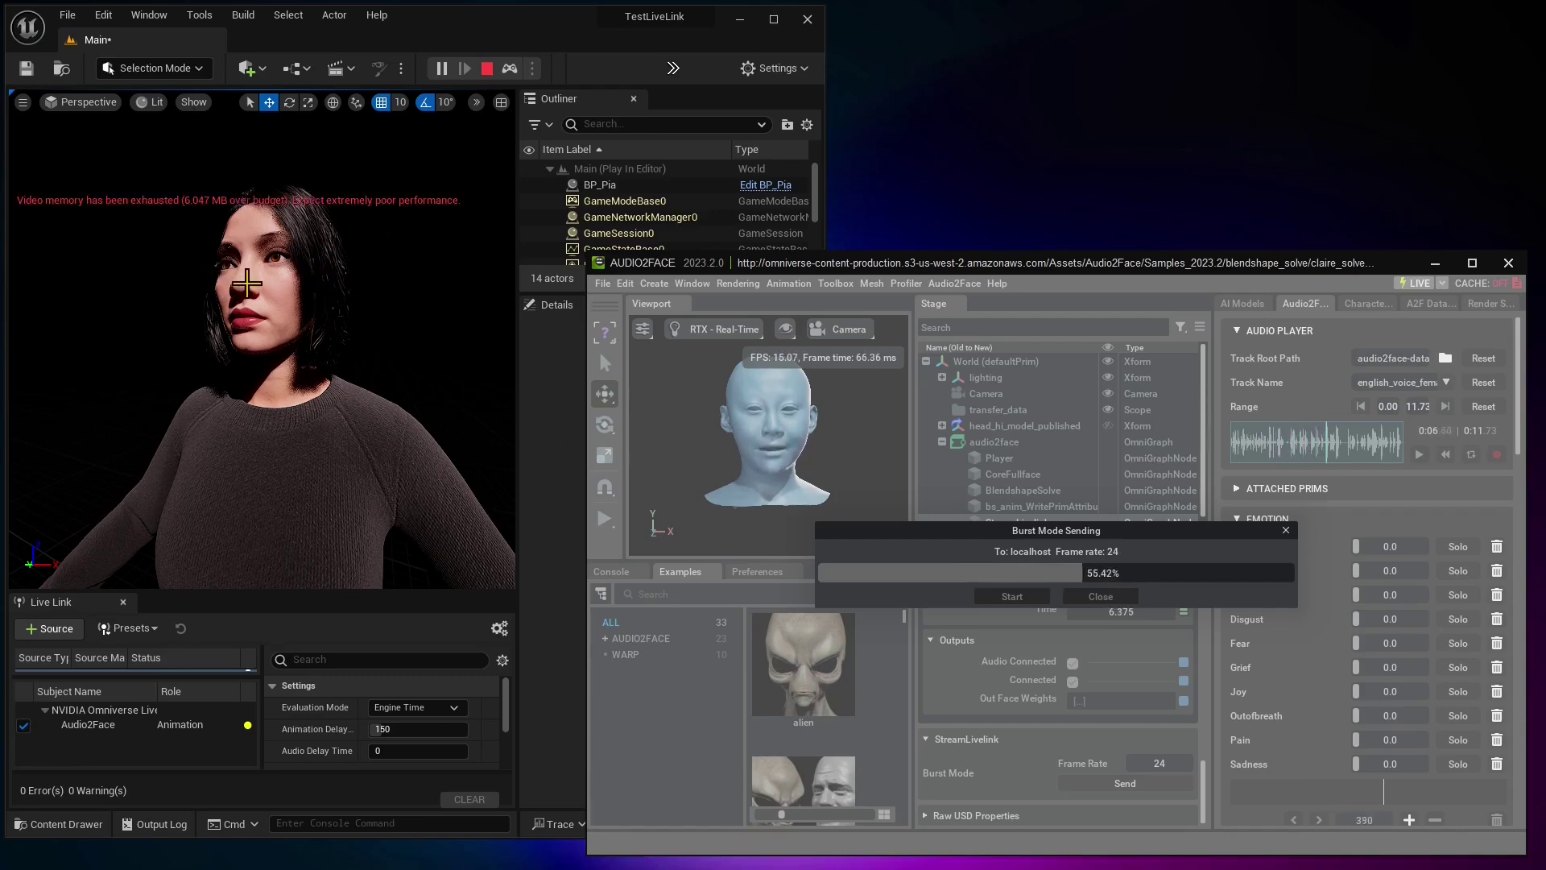
{"action": "left_click", "coordinate": [487, 69]}
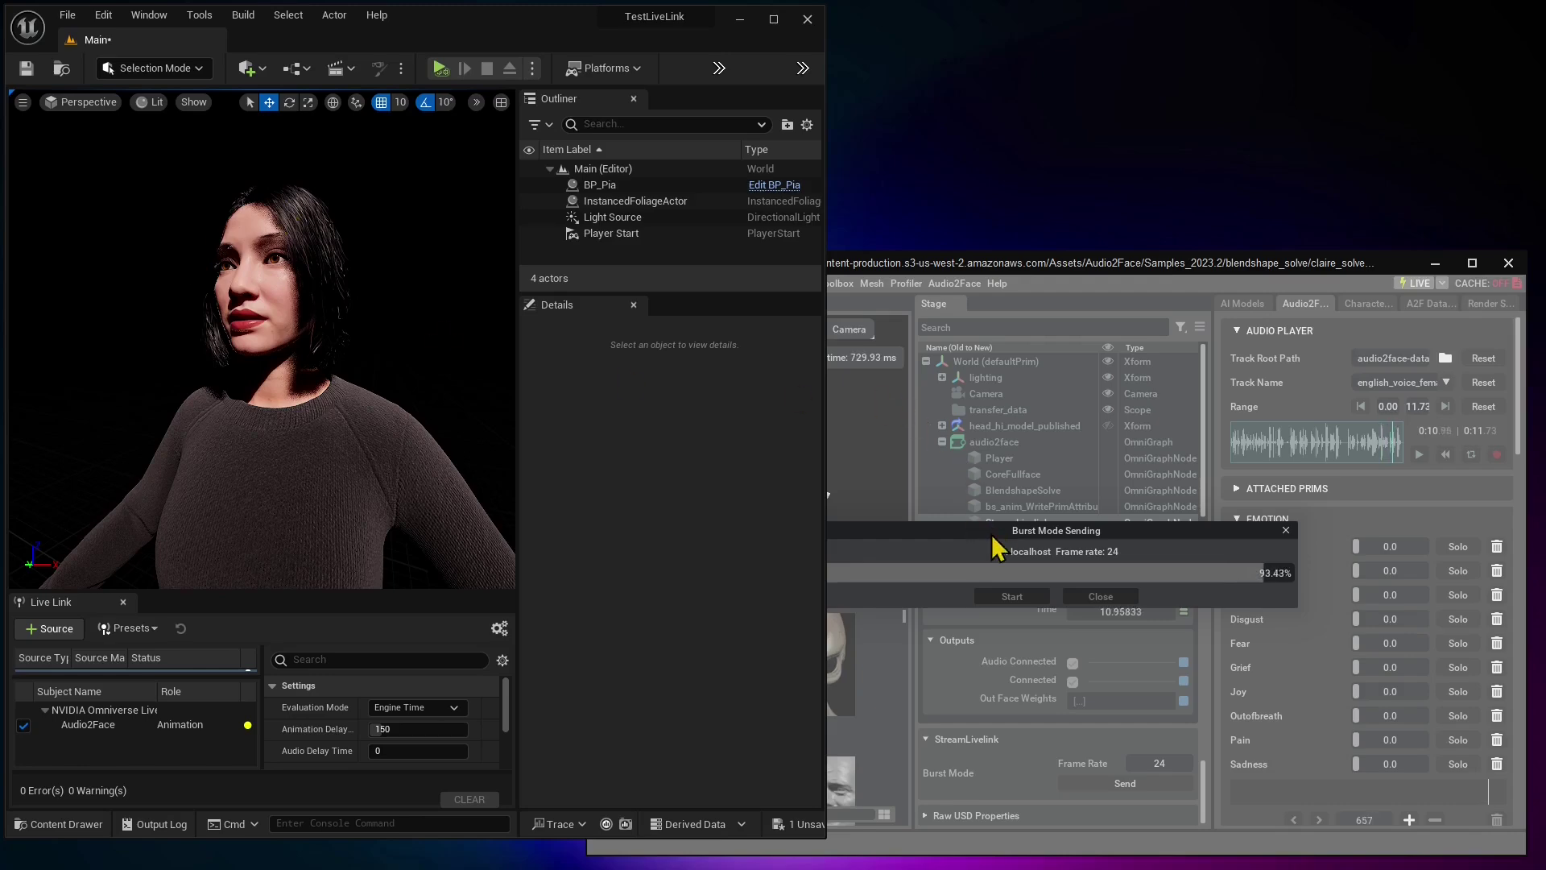
{"action": "left_click", "coordinate": [830, 552]}
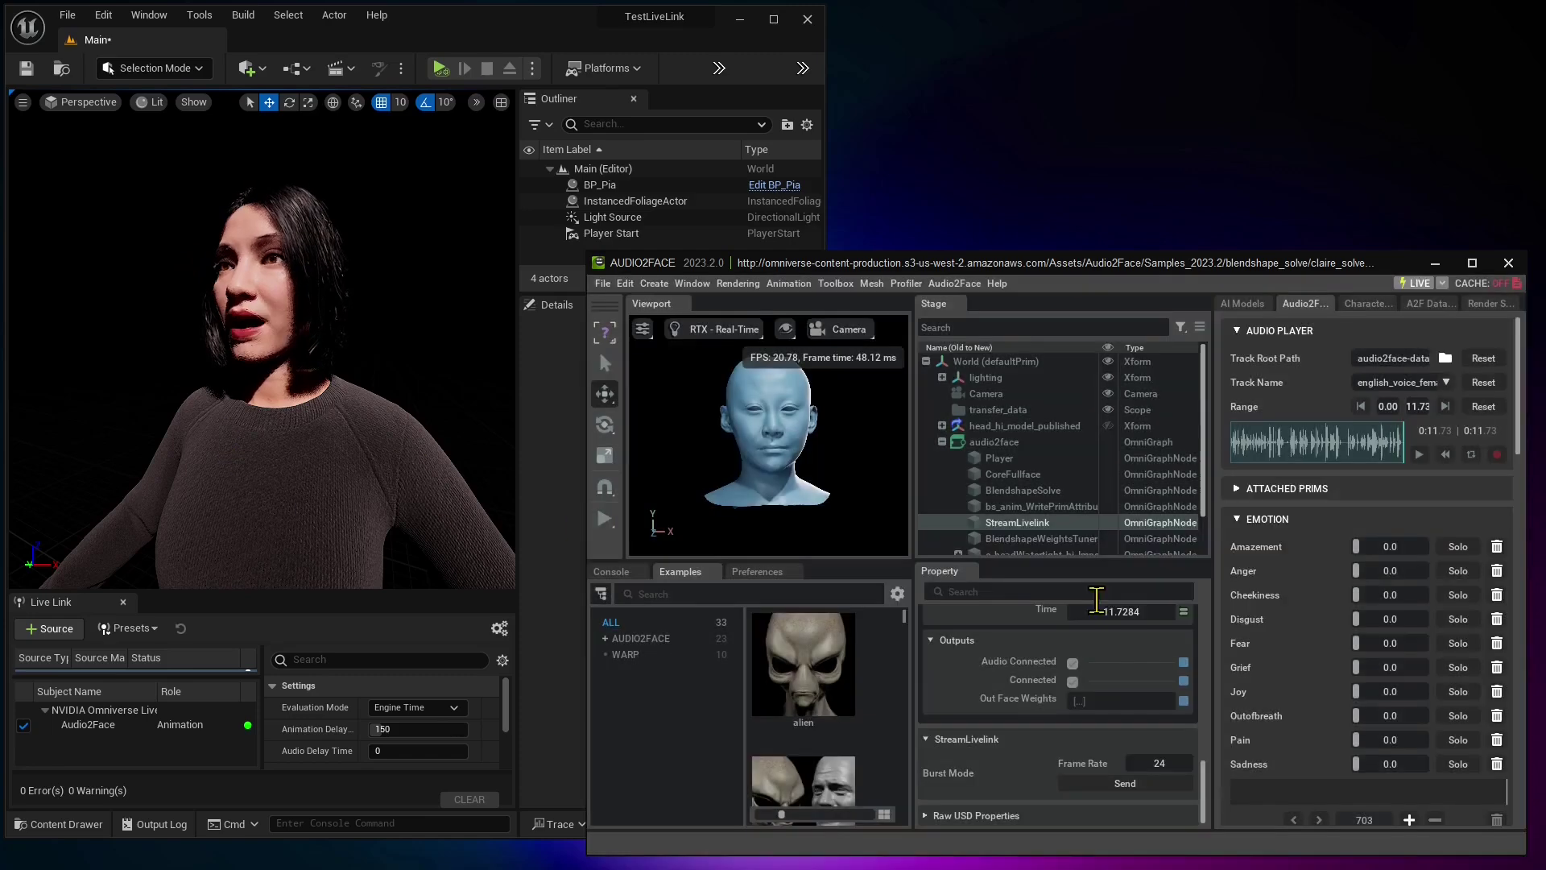
{"action": "left_click", "coordinate": [1095, 599]}
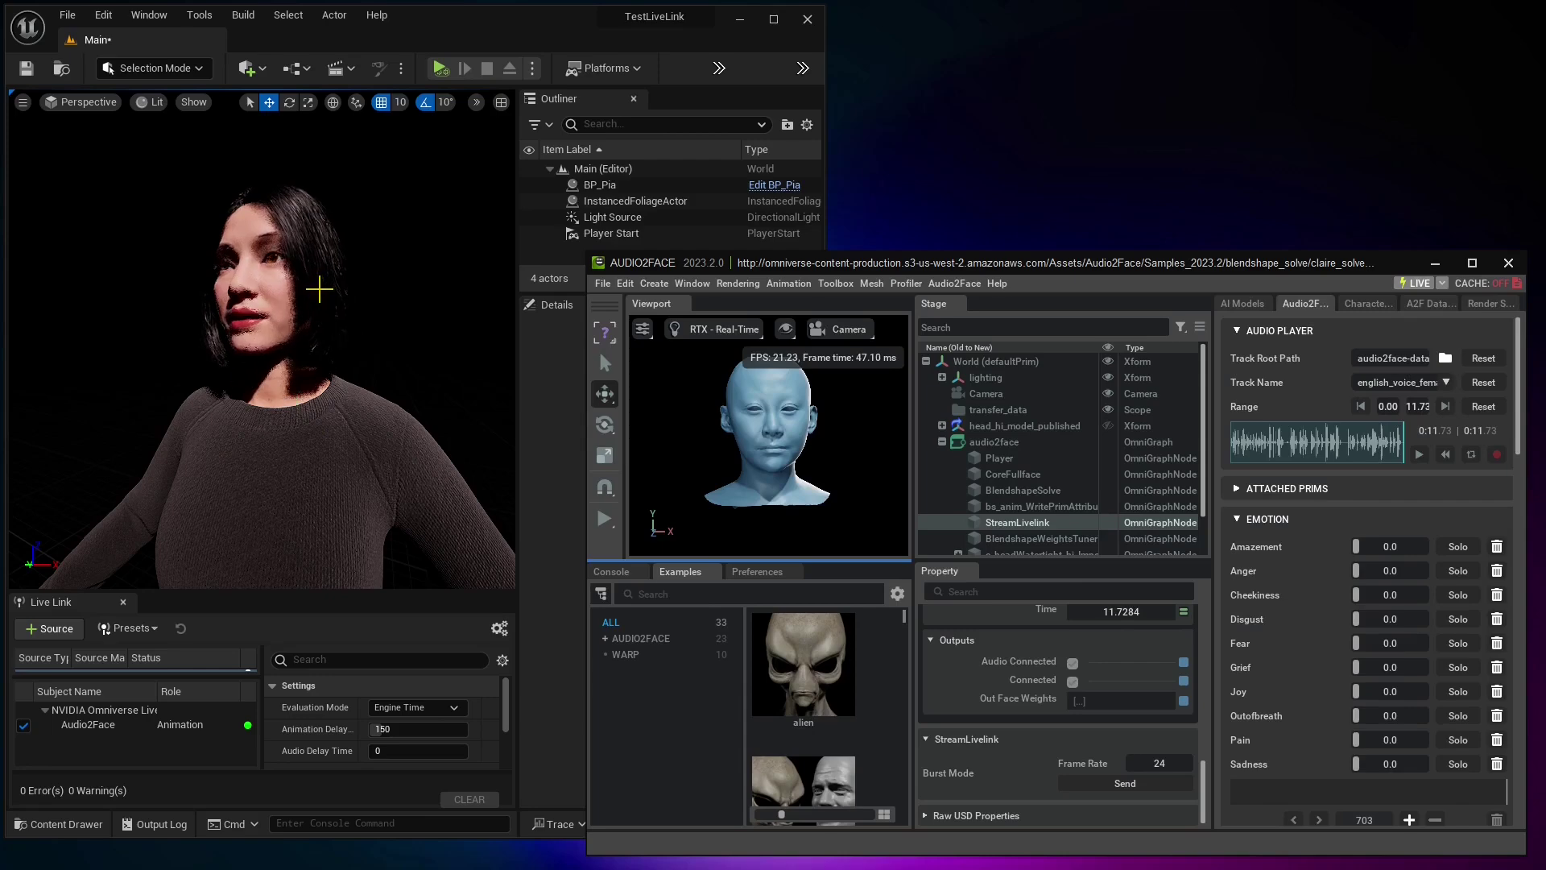
- Select and then deselect the MetaHuman character in the Unreal level
{"action": "left_click", "coordinate": [318, 291]}
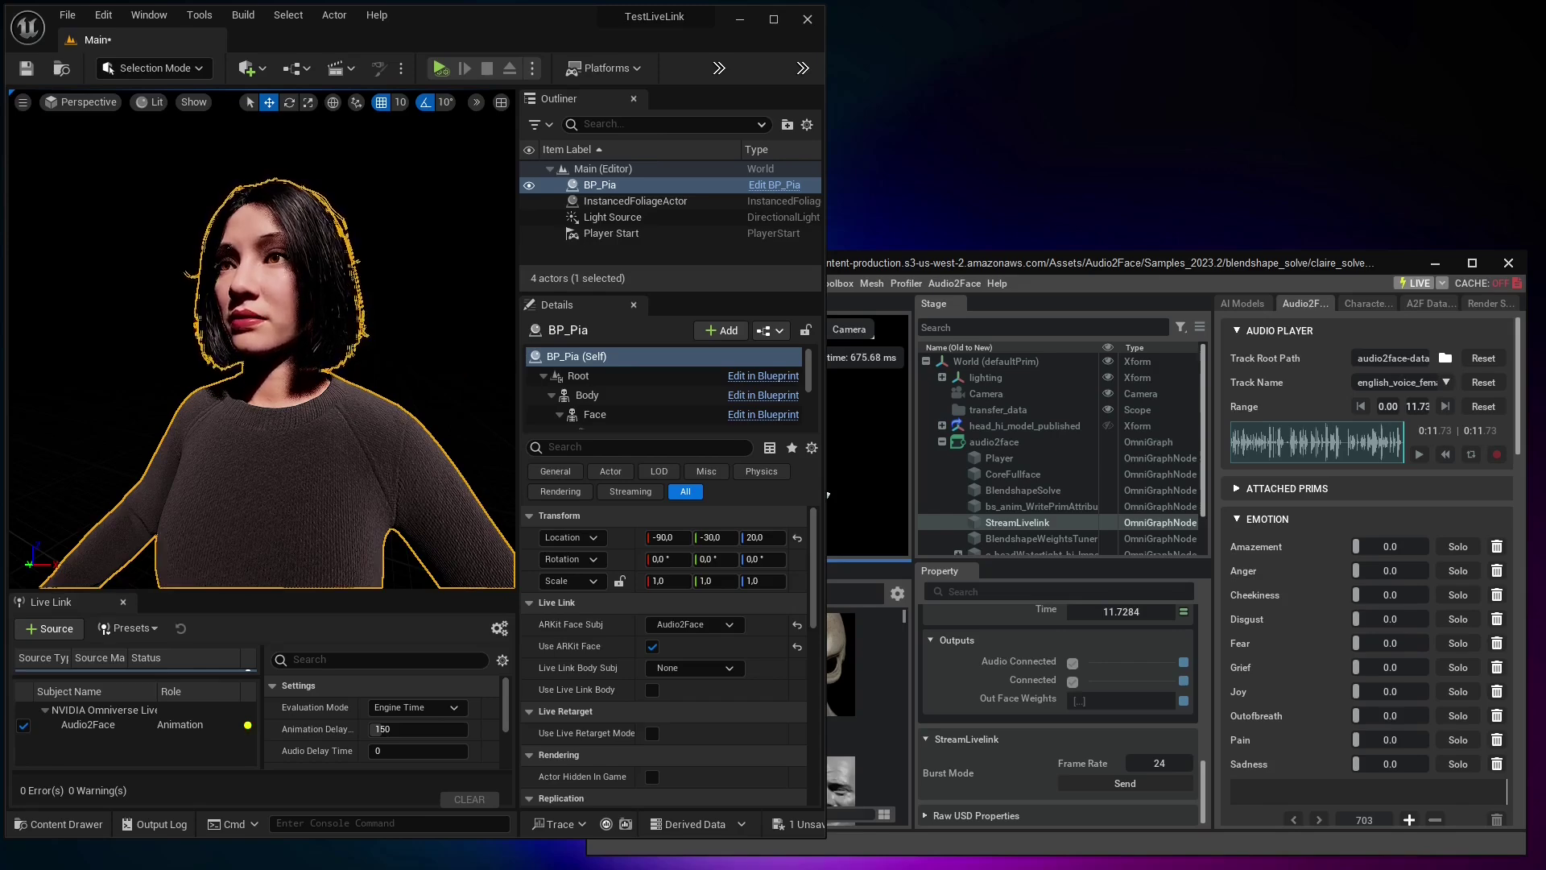
{"action": "left_click", "coordinate": [455, 368]}
{"action": "left_click", "coordinate": [992, 270]}
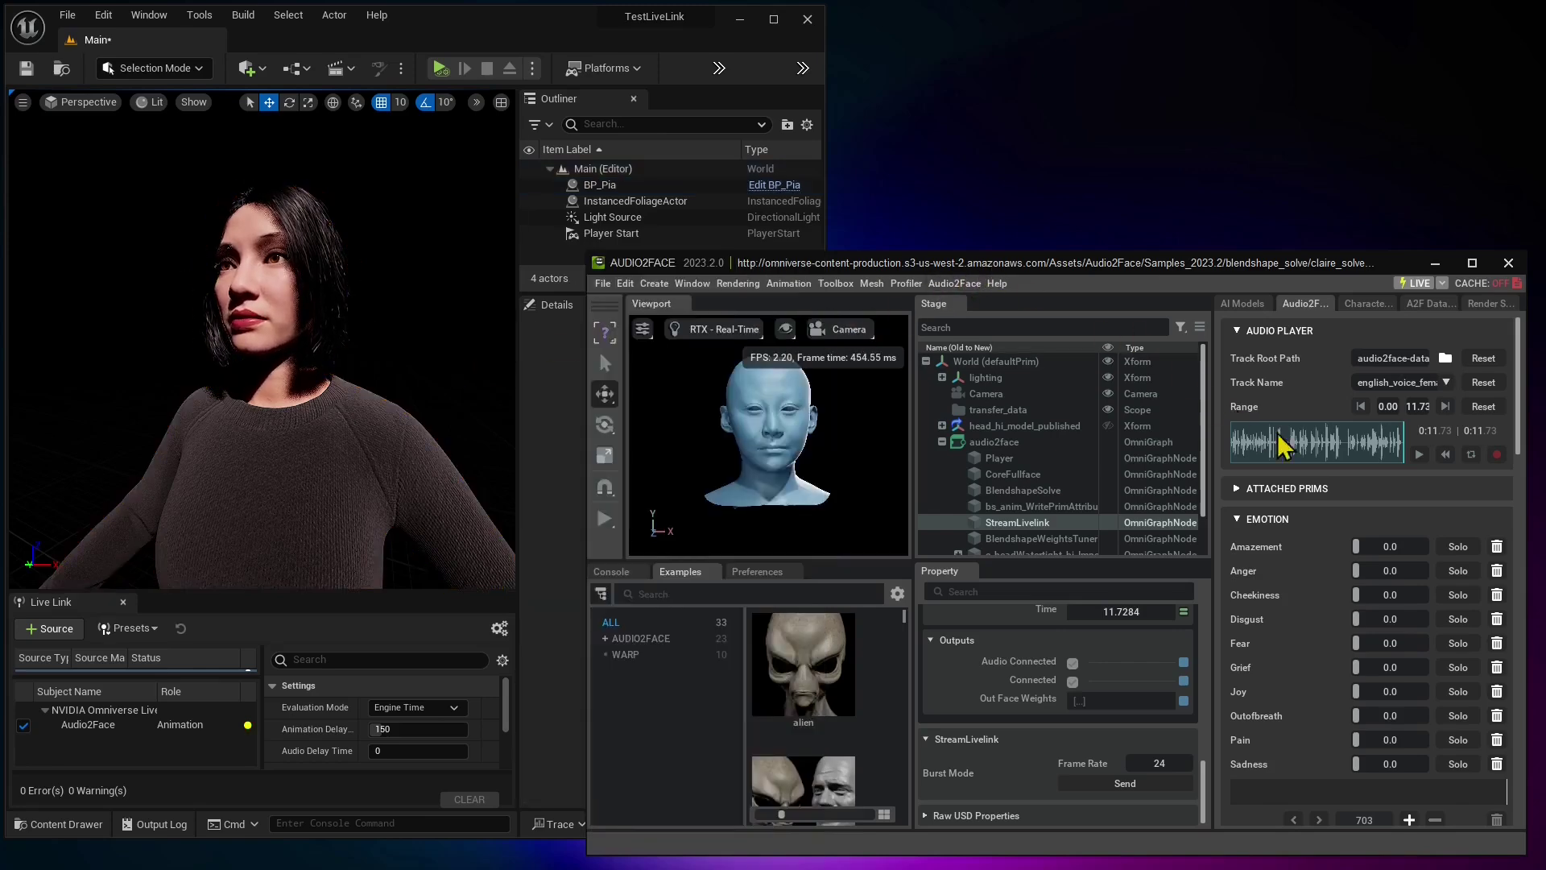
- Rewind english_voice_fem to 0:00 and play it alongside Unreal Play In Editor, pausing at 0:08.29
{"action": "left_click_drag", "start_coordinate": [1405, 464], "coordinate": [1139, 459]}
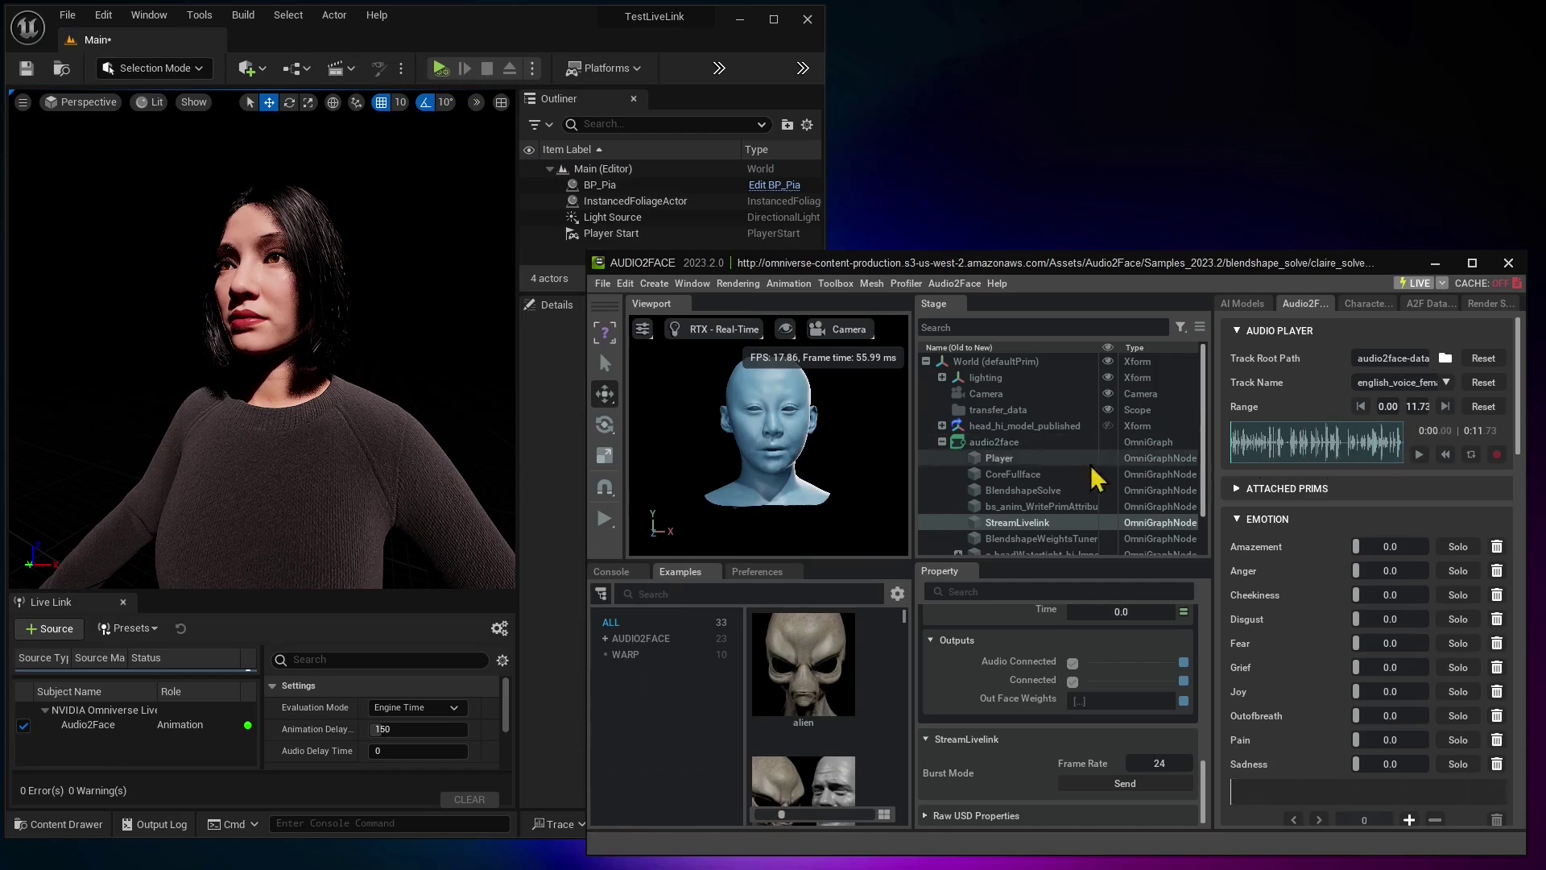
{"action": "left_click", "coordinate": [1418, 456]}
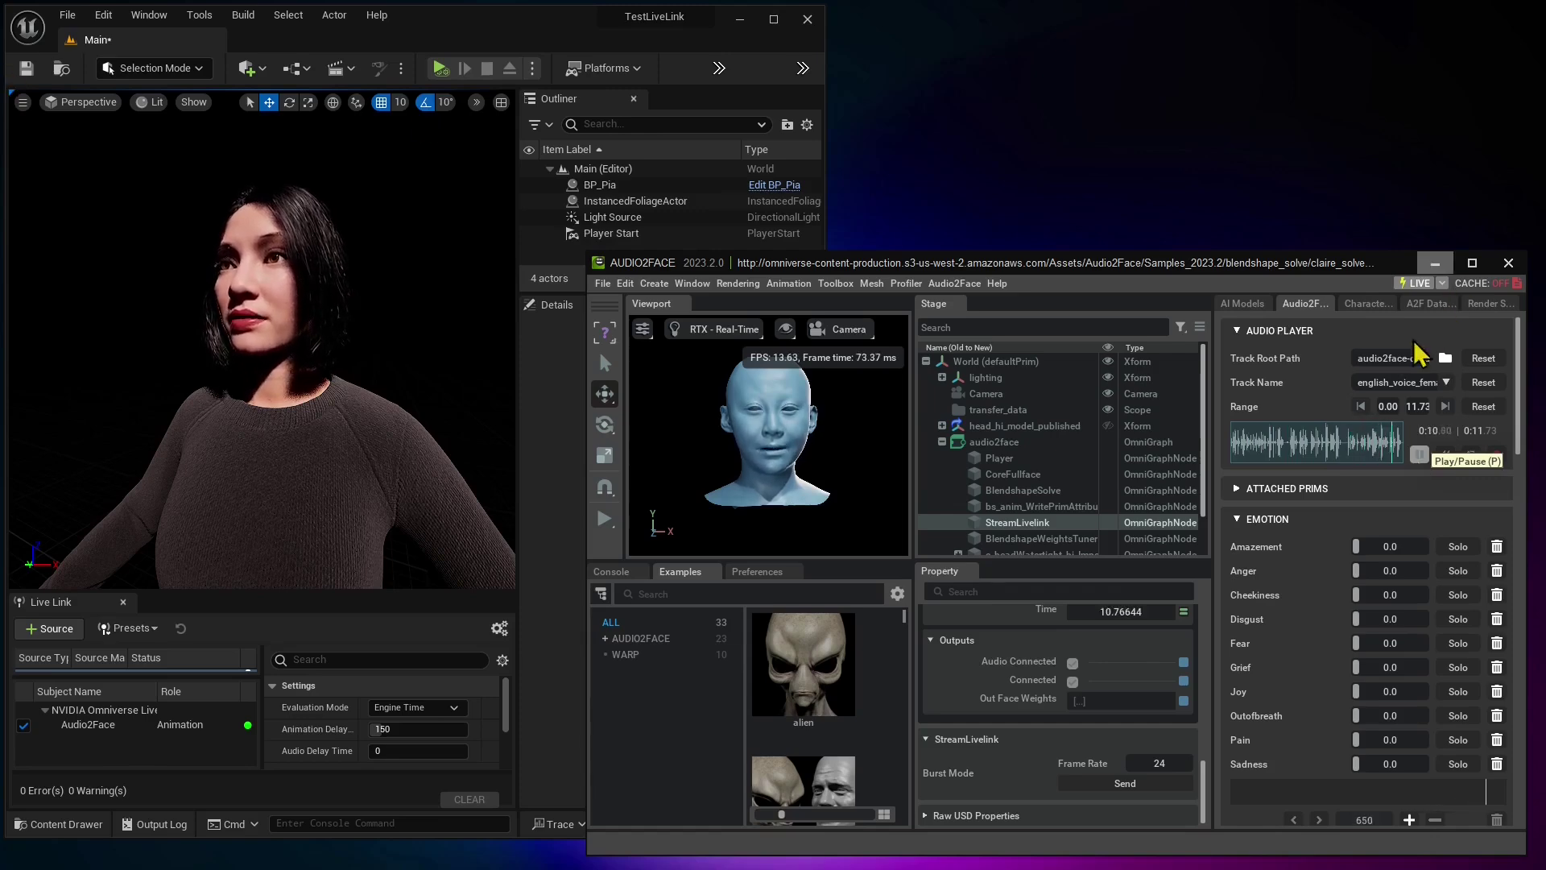
{"action": "left_click", "coordinate": [441, 71]}
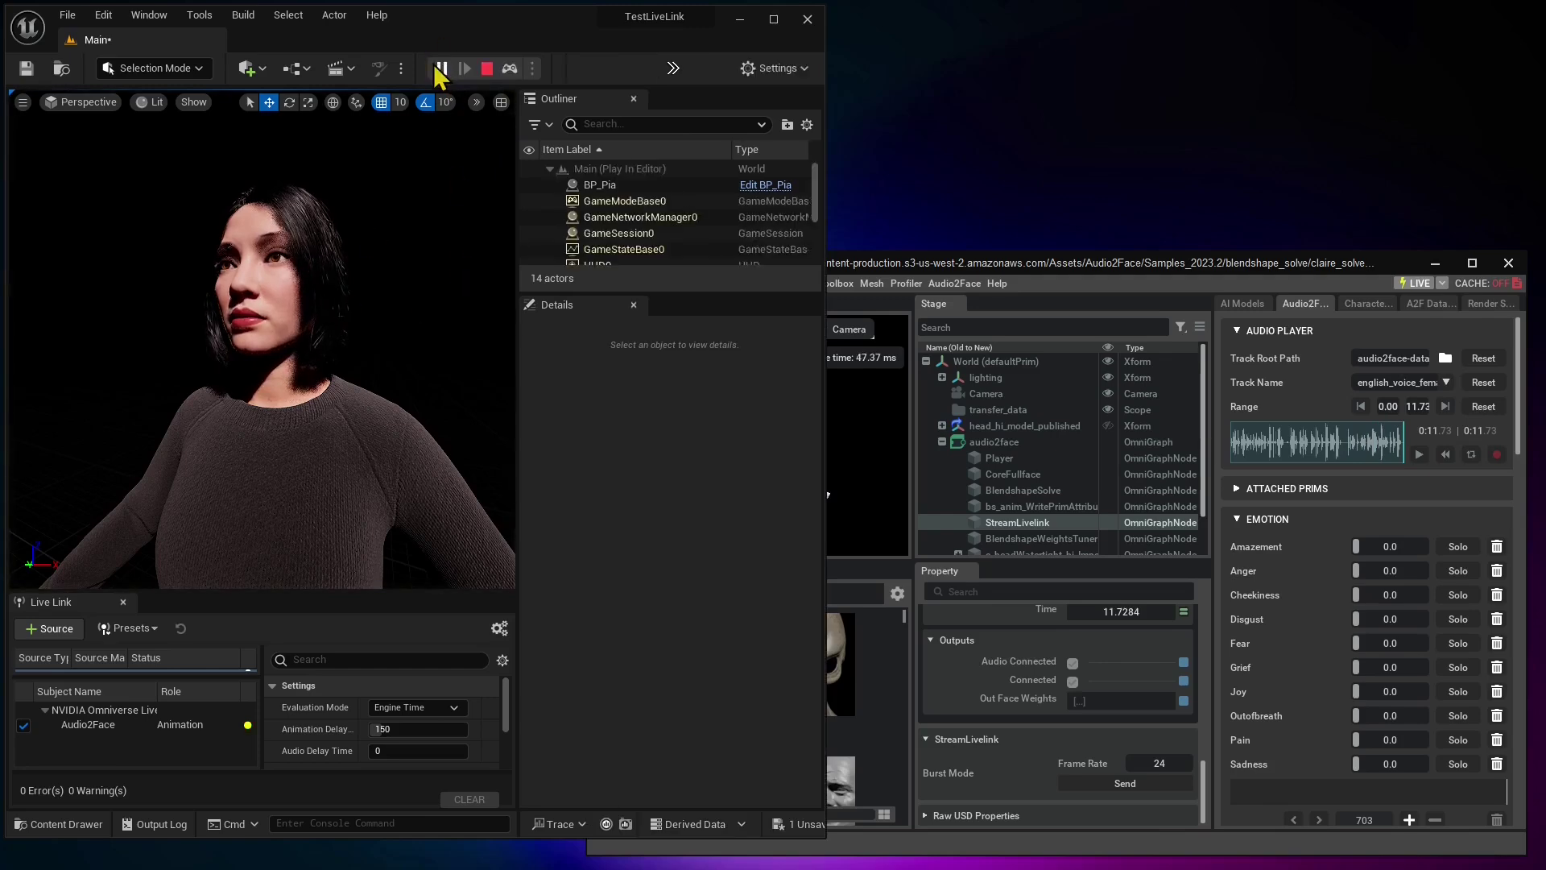
{"action": "left_click", "coordinate": [1419, 454]}
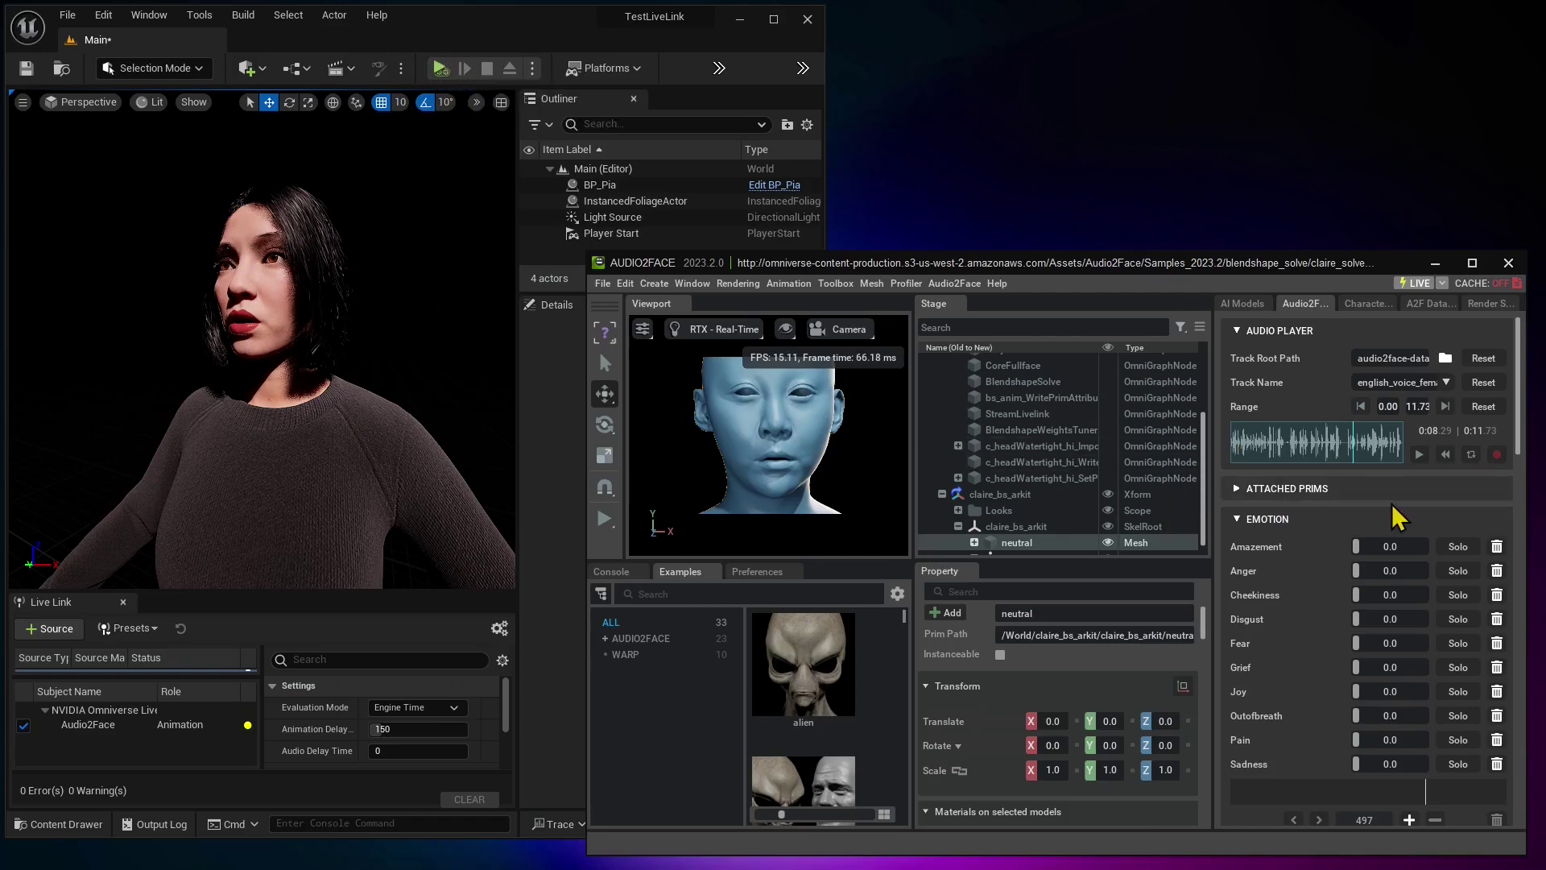
- Raise Amazement, Joy to about 0.82 and Cheekiness to about 0.9, then replay from 0:05.40
{"action": "left_click_drag", "start_coordinate": [1354, 552], "coordinate": [1412, 556]}
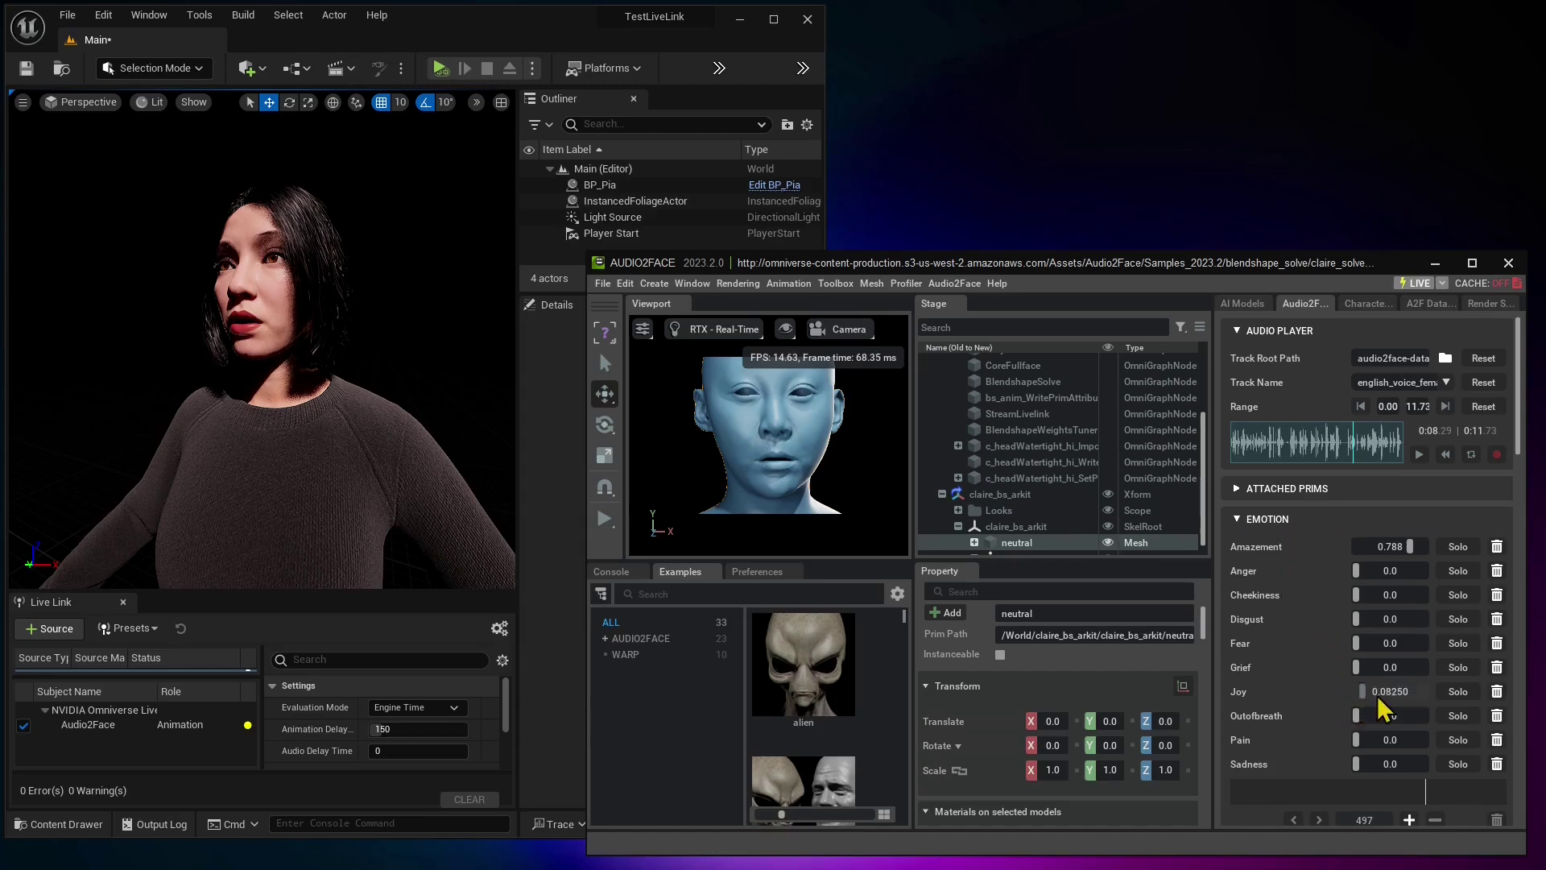
{"action": "left_click_drag", "start_coordinate": [1357, 690], "coordinate": [1412, 691]}
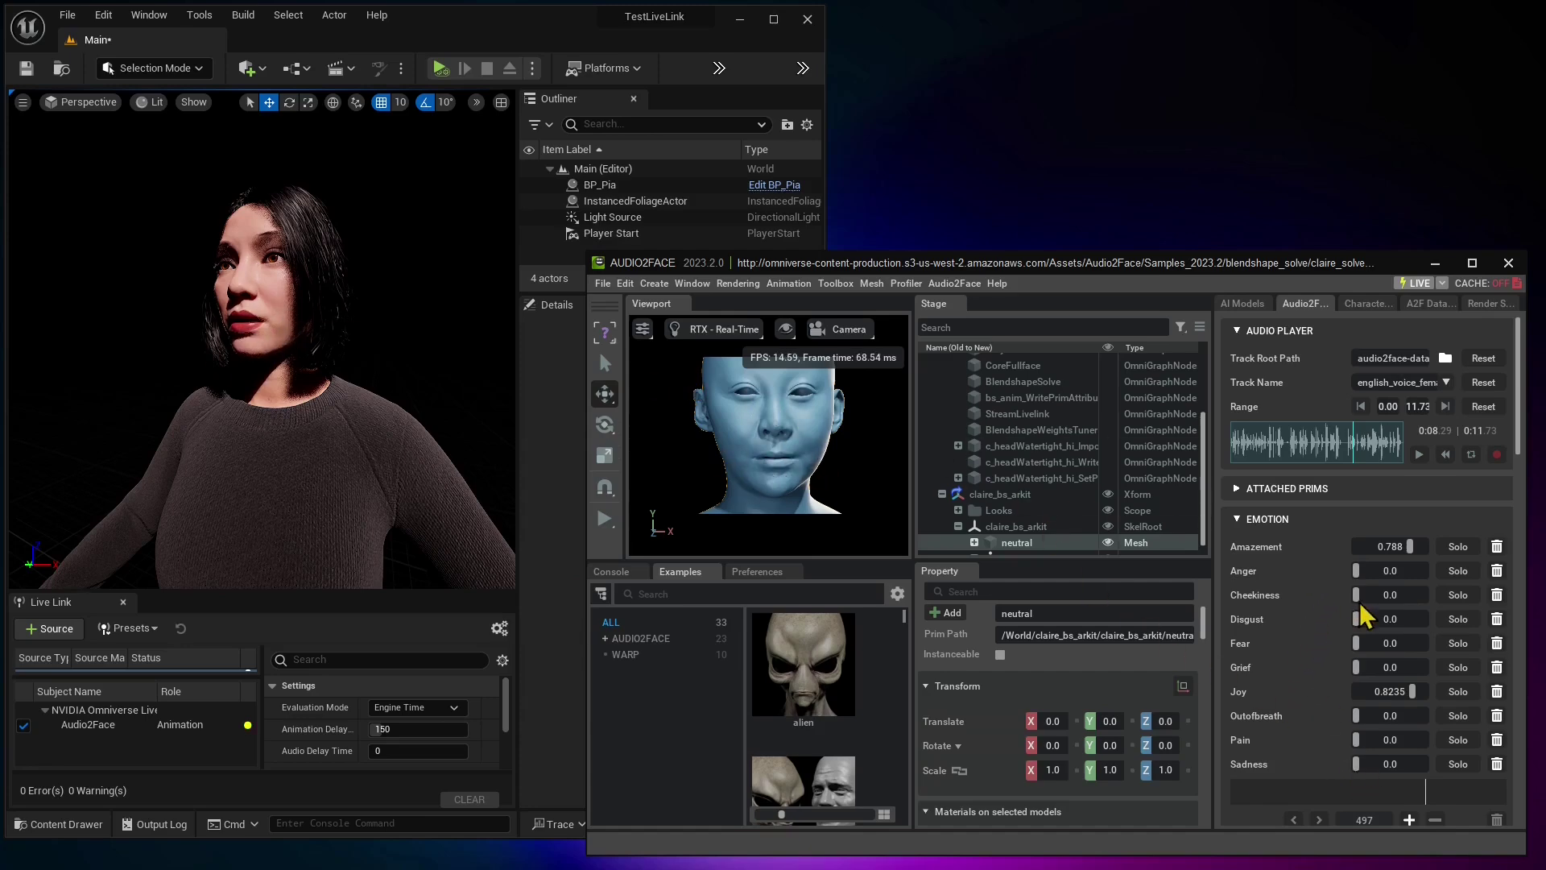
{"action": "left_click_drag", "start_coordinate": [1358, 600], "coordinate": [1418, 601]}
{"action": "left_click_drag", "start_coordinate": [1357, 464], "coordinate": [1309, 463]}
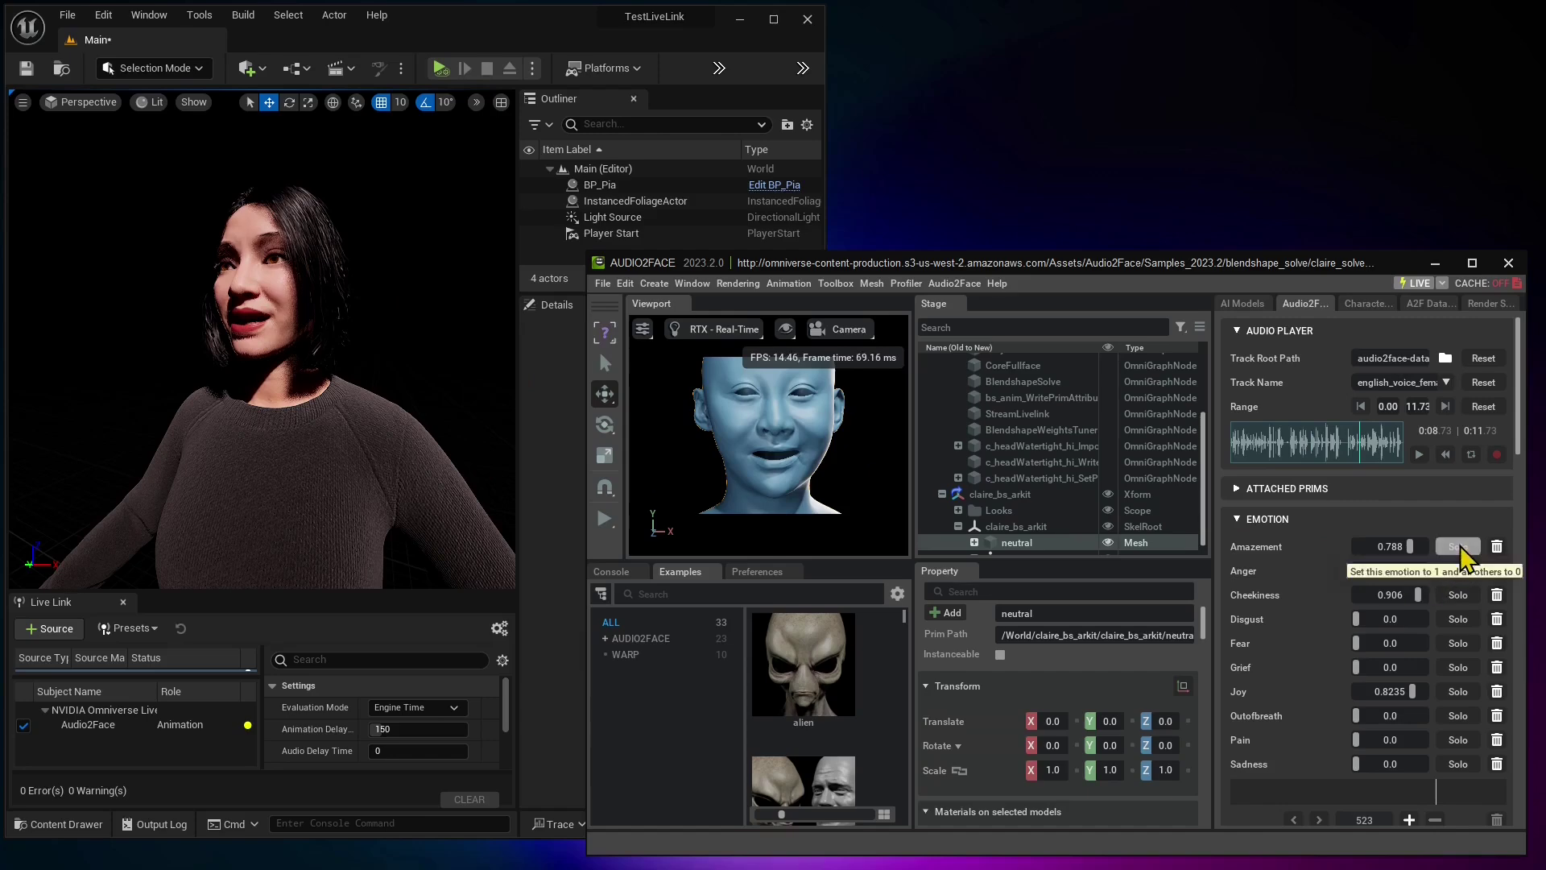
- Solo Sadness, raise Fear to full, replay from 0:06.32, then collapse and re-expand the EMOTION panel
{"action": "left_click", "coordinate": [1446, 776]}
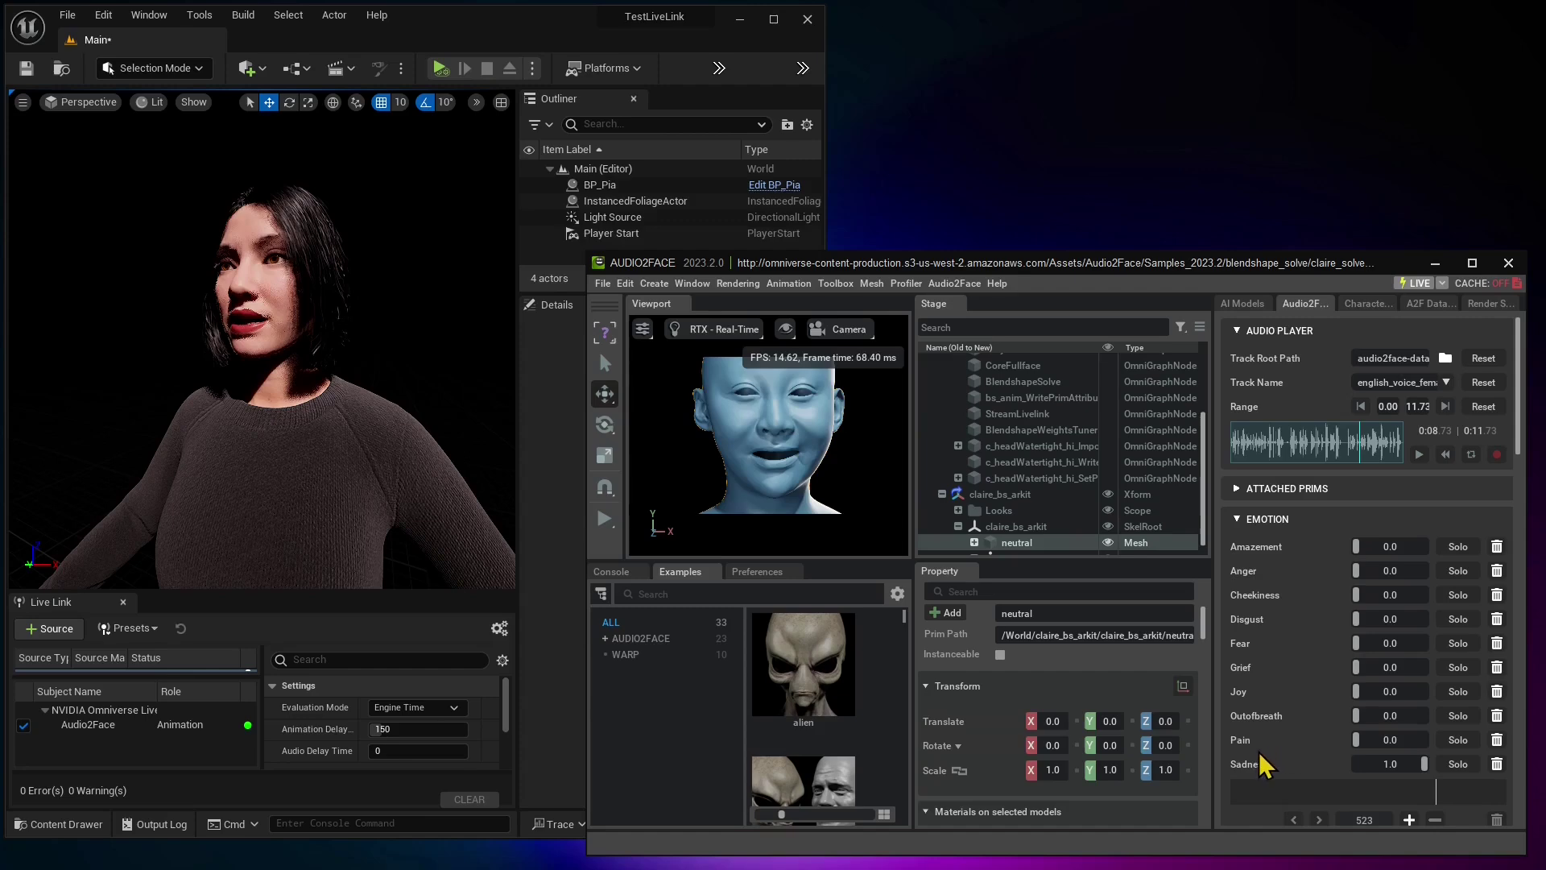
{"action": "left_click", "coordinate": [1312, 451]}
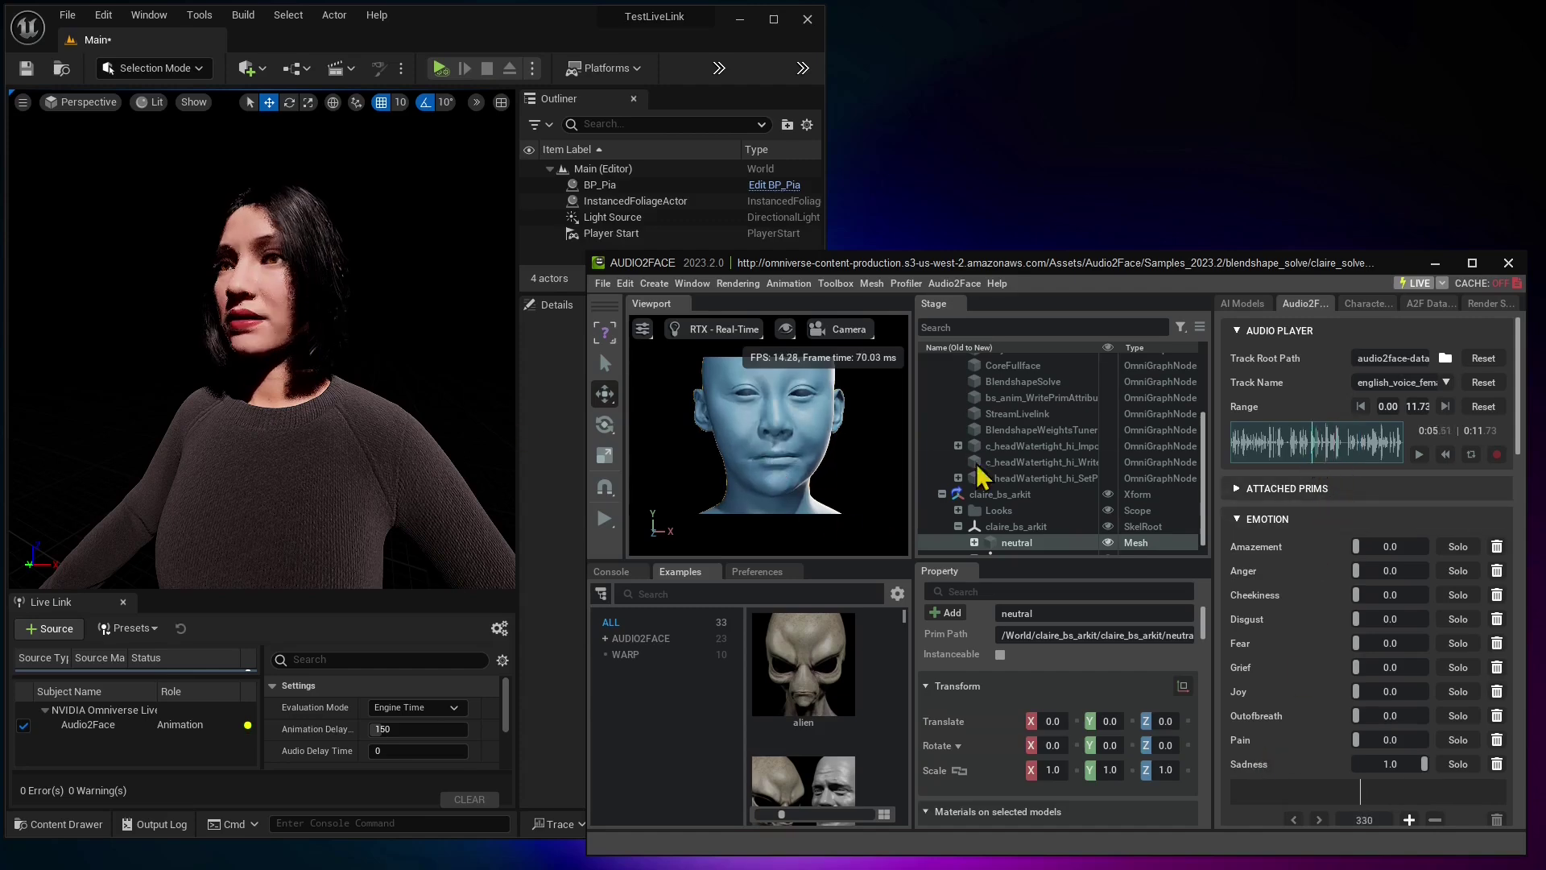
{"action": "left_click", "coordinate": [1366, 449]}
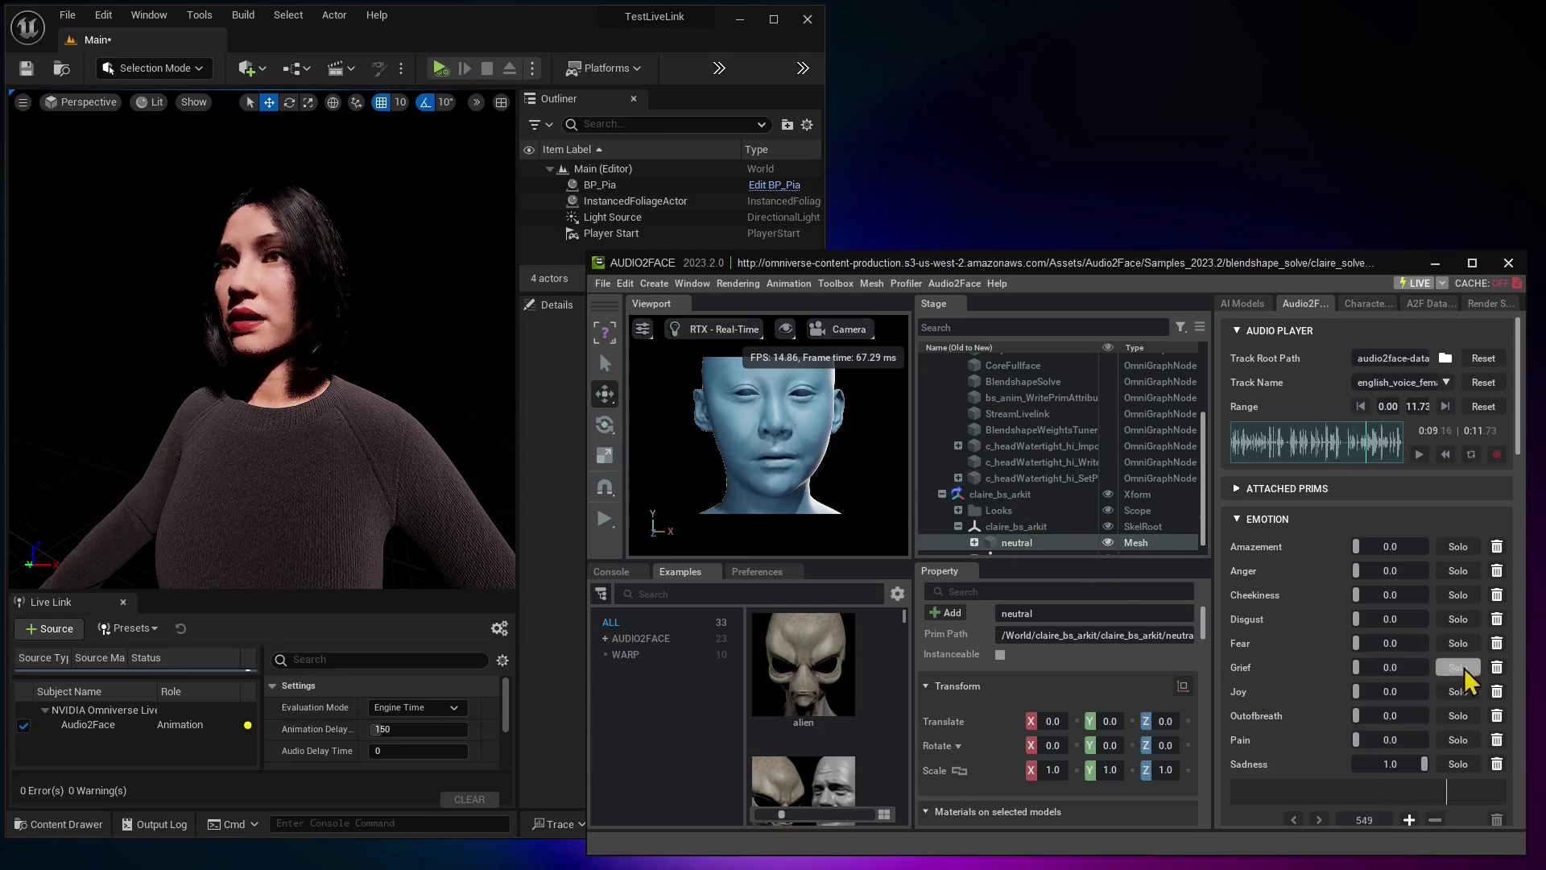
{"action": "left_click_drag", "start_coordinate": [1369, 643], "coordinate": [1430, 620]}
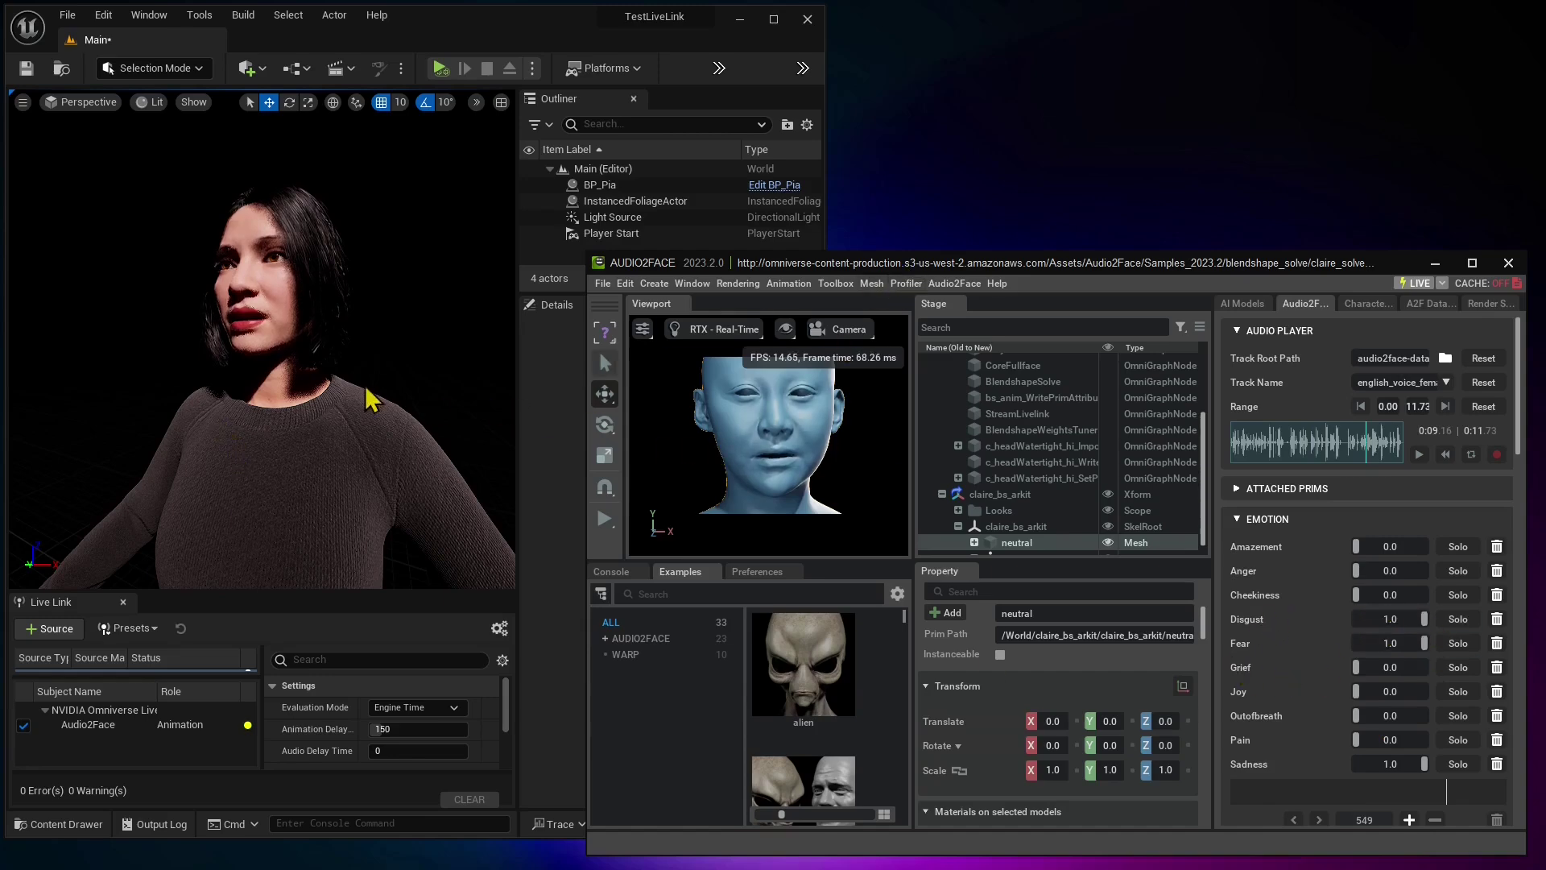
{"action": "left_click_drag", "start_coordinate": [1317, 455], "coordinate": [1353, 454]}
{"action": "left_click", "coordinate": [1453, 520]}
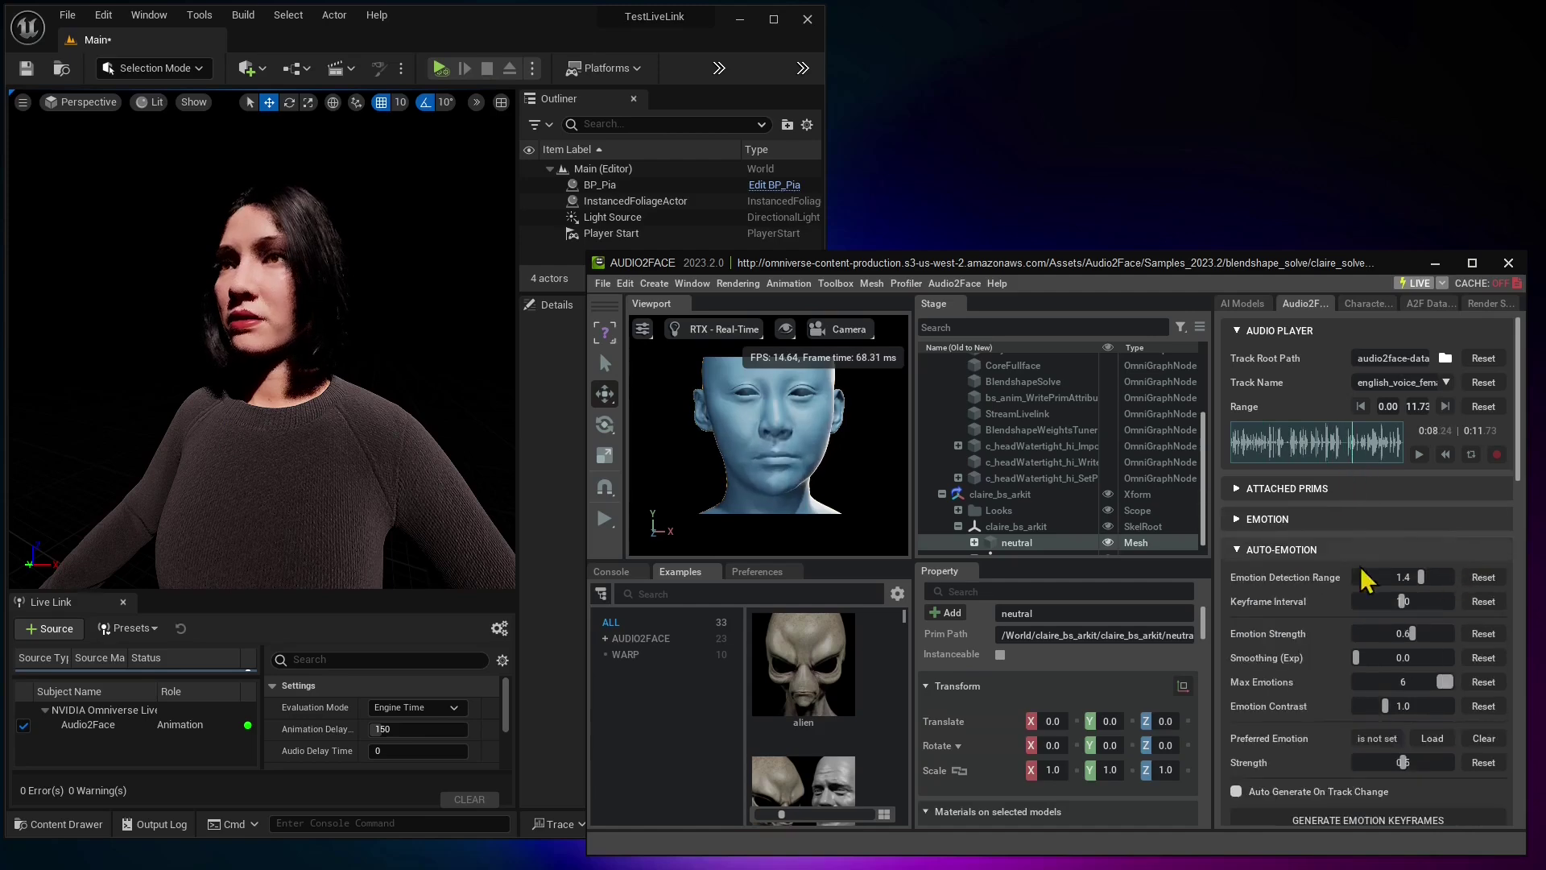
{"action": "left_click", "coordinate": [1274, 522]}
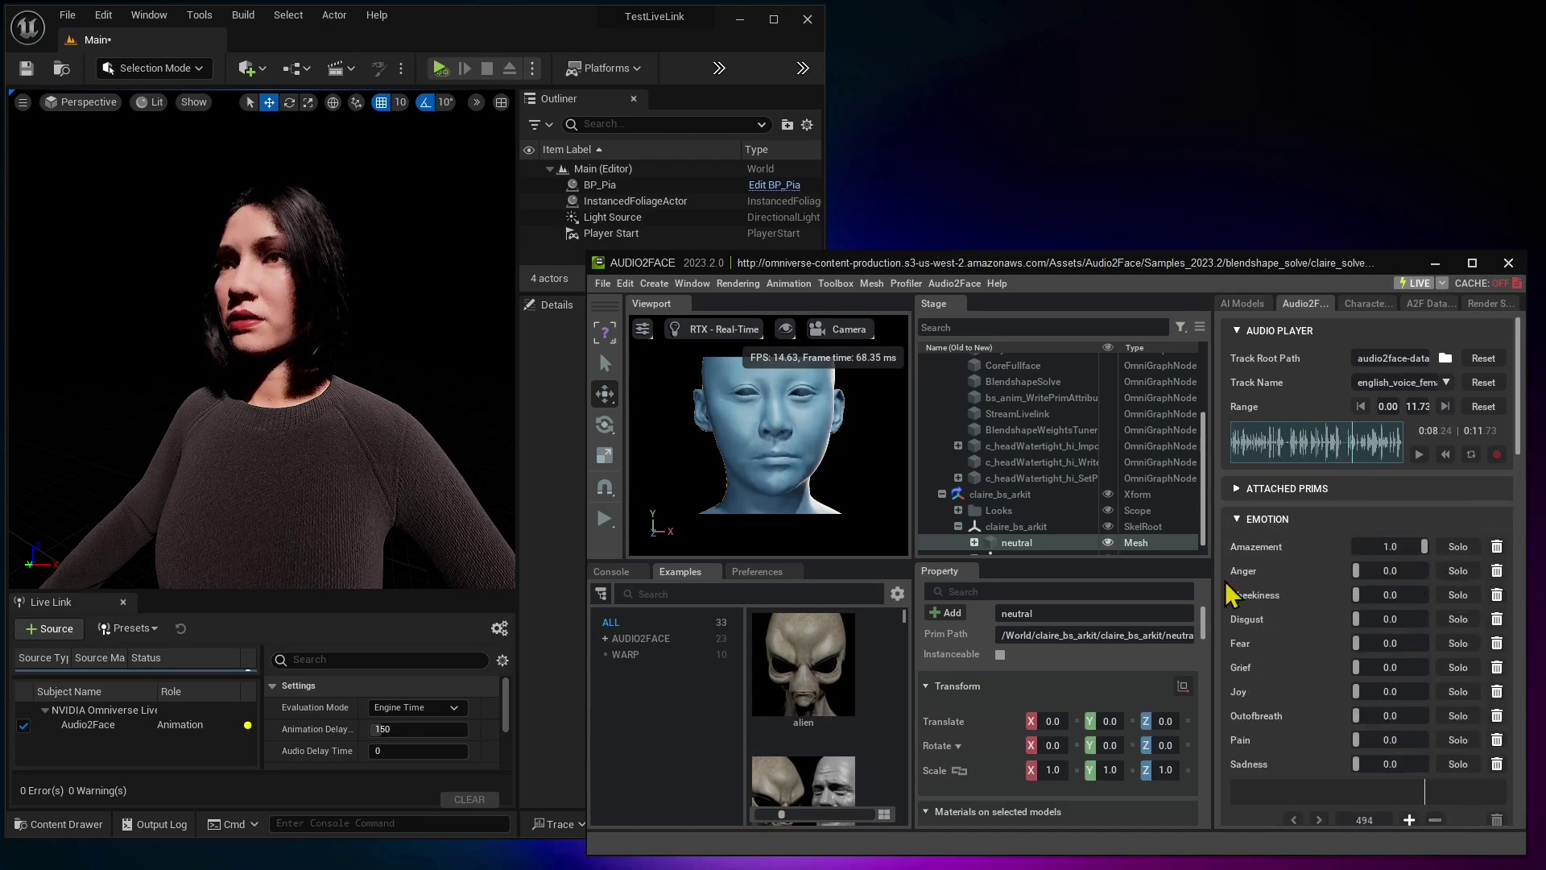